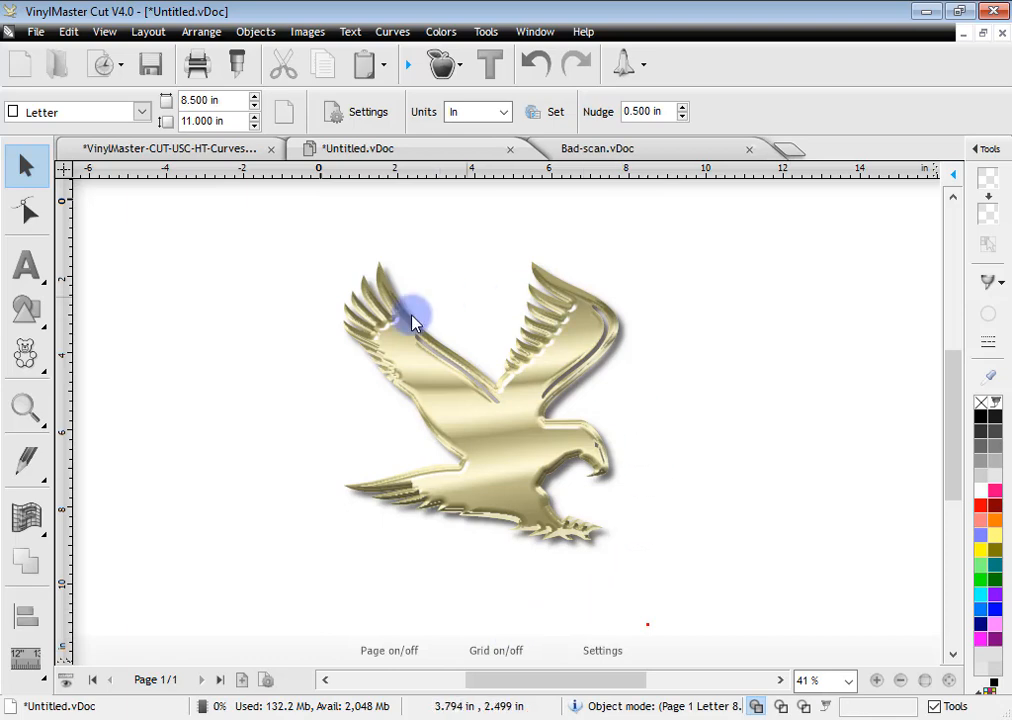
Step: Display the eagle design as wireframe outlines and frame the head area for close work
{"action": "scroll", "coordinate": [700, 518], "scroll_direction": "up", "scroll_amount": 3}
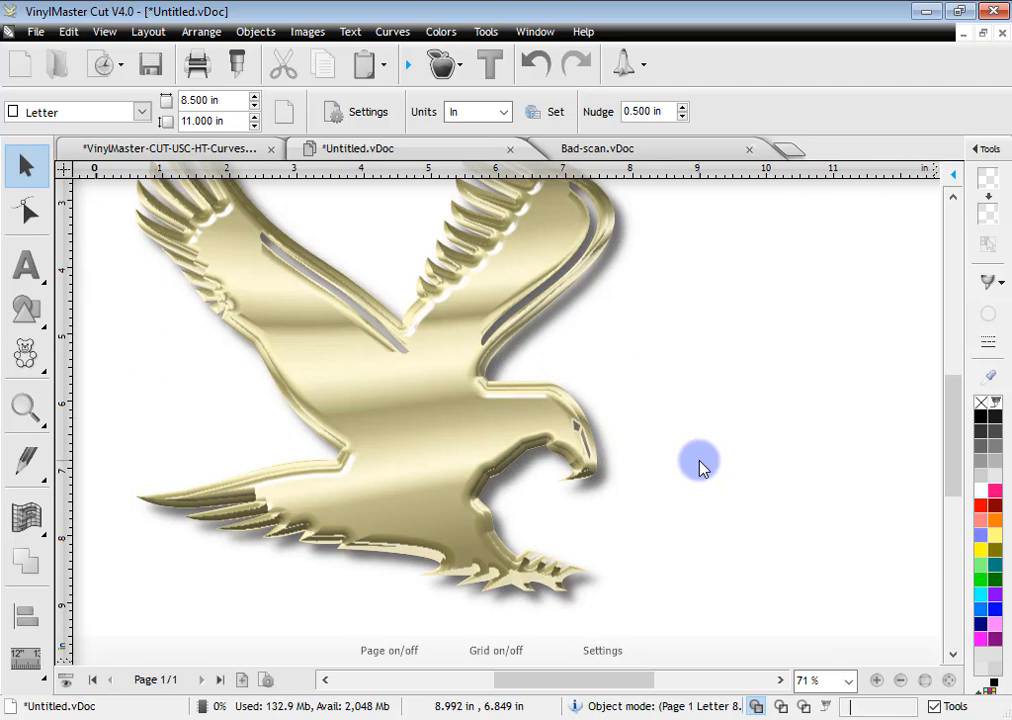
{"action": "scroll", "coordinate": [560, 432], "scroll_direction": "up", "scroll_amount": 7}
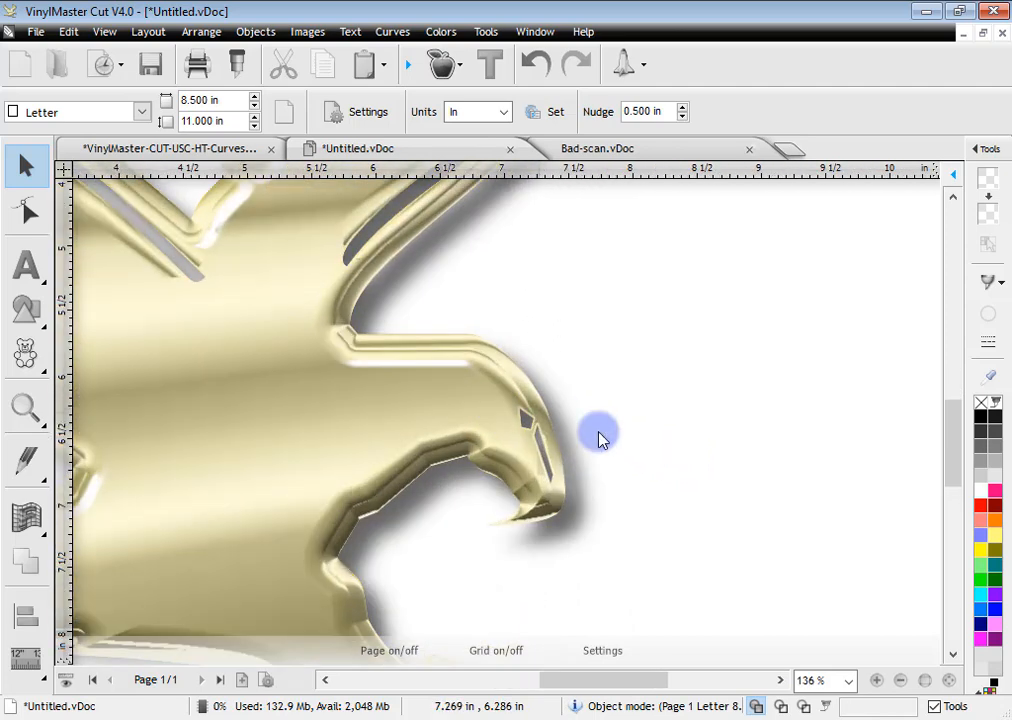
{"action": "left_click", "coordinate": [805, 707]}
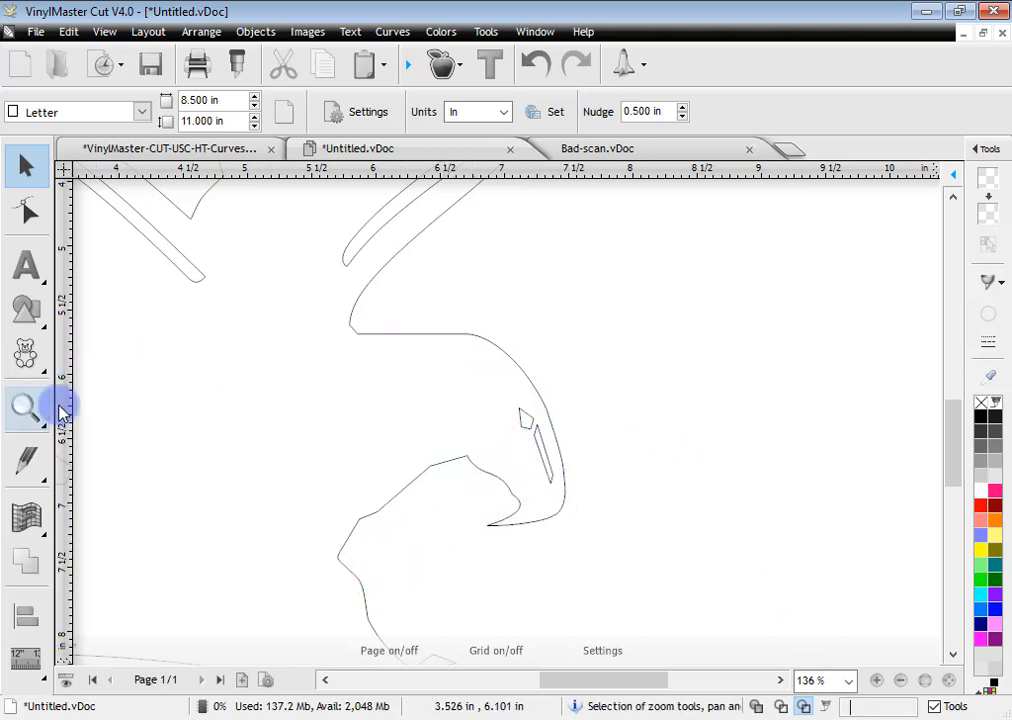
{"action": "left_click", "coordinate": [26, 408]}
{"action": "left_click_drag", "start_coordinate": [323, 273], "coordinate": [668, 562]}
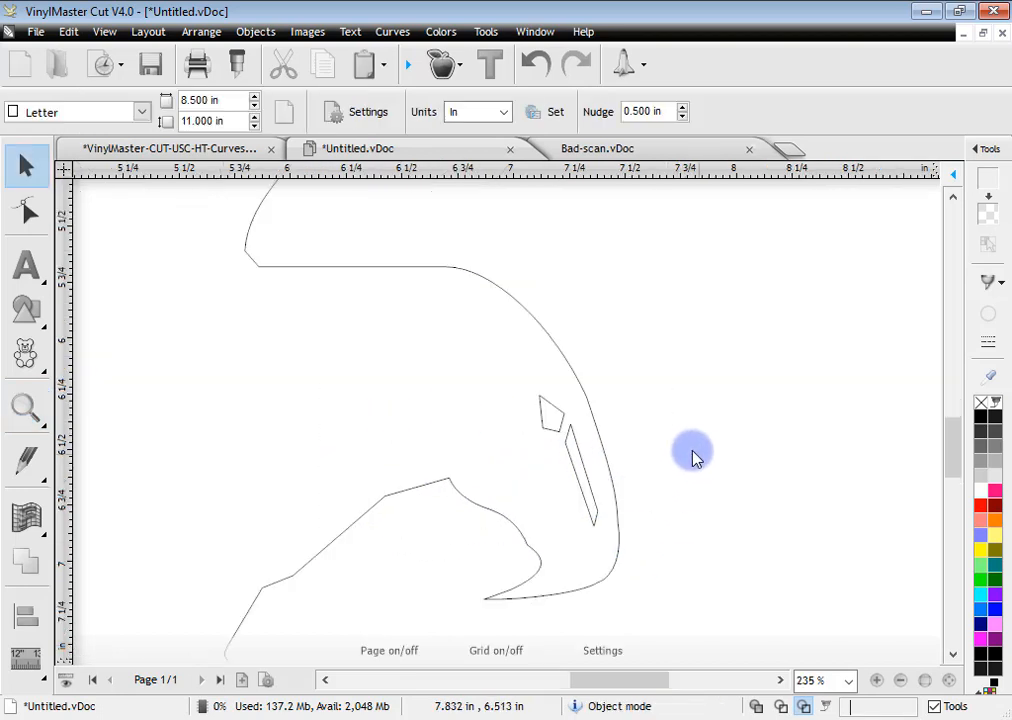
Step: Select the eagle and open its outline for node editing around the head
{"action": "left_click", "coordinate": [541, 332]}
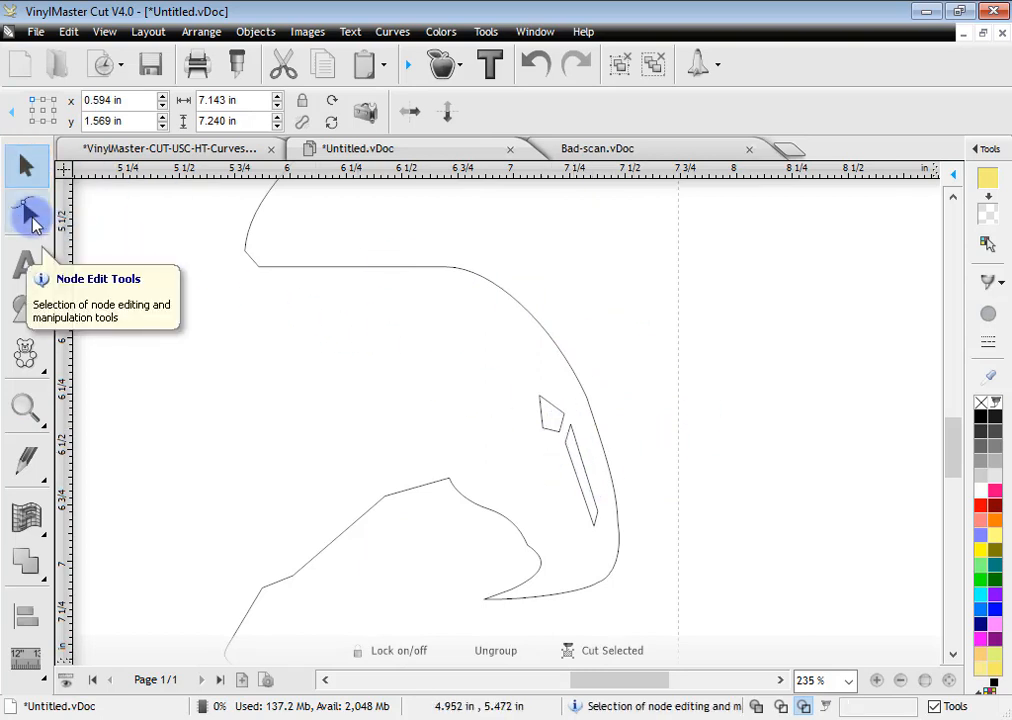
{"action": "left_click", "coordinate": [29, 213]}
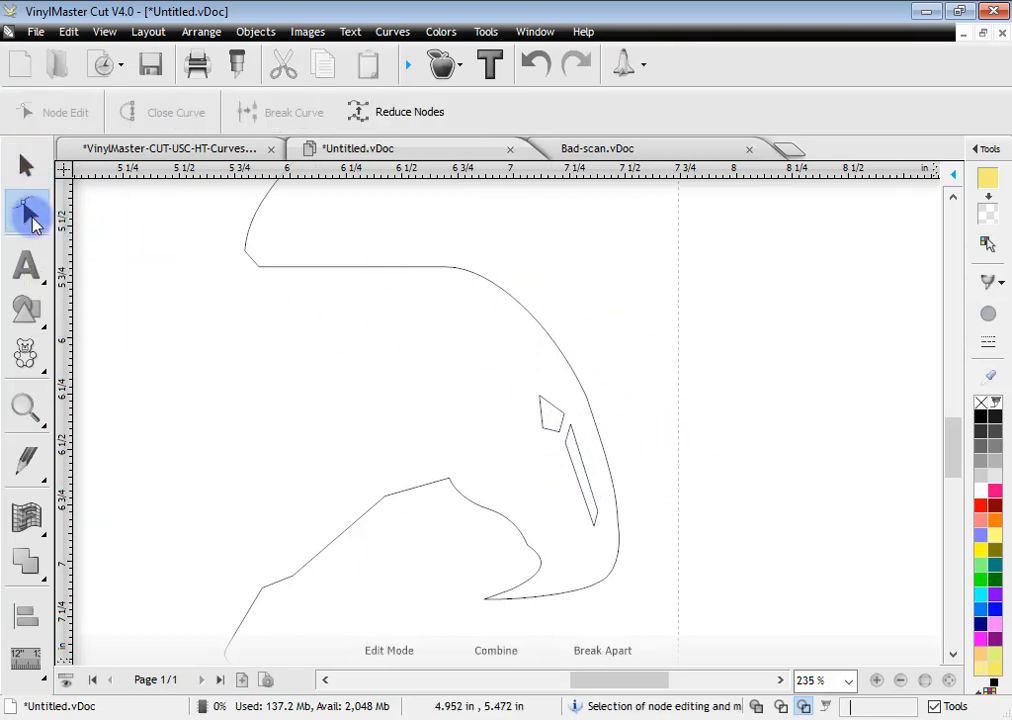
{"action": "left_click", "coordinate": [378, 272]}
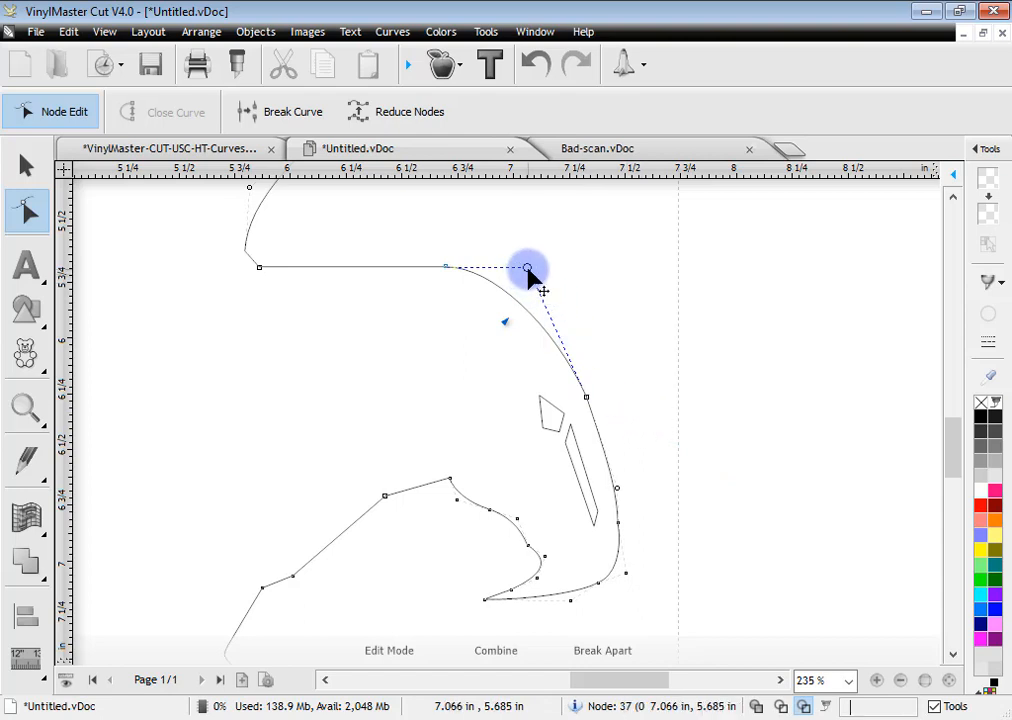
{"action": "mouse_move", "coordinate": [528, 268]}
{"action": "left_mouse_down"}
{"action": "mouse_move", "coordinate": [580, 250]}
{"action": "mouse_move", "coordinate": [533, 287]}
{"action": "mouse_move", "coordinate": [497, 290]}
{"action": "mouse_move", "coordinate": [533, 273]}
{"action": "left_mouse_up"}
{"action": "left_click", "coordinate": [534, 63]}
{"action": "left_click", "coordinate": [536, 64]}
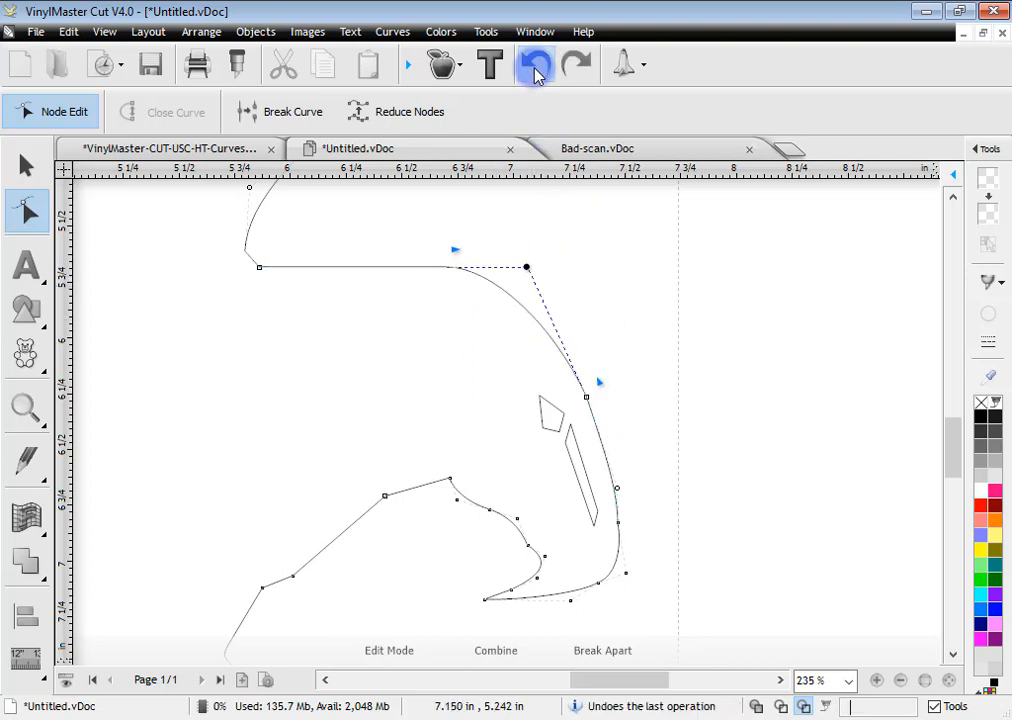
{"action": "left_click", "coordinate": [535, 64]}
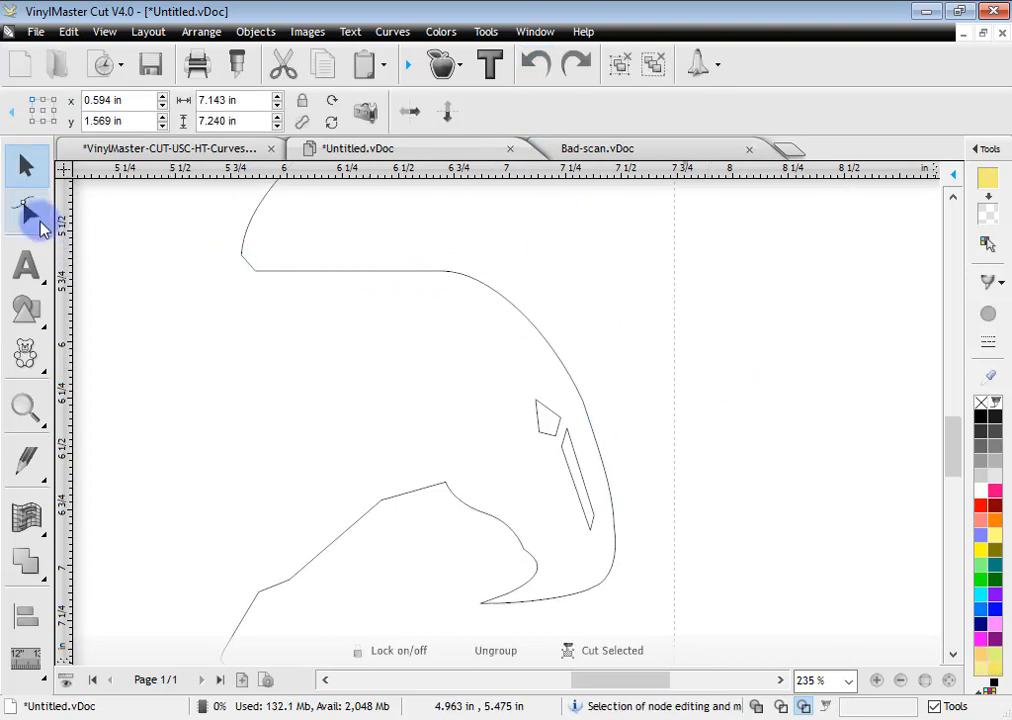
Step: Reopen the eagle's outline for node editing and select the control point above the head curve
{"action": "left_click", "coordinate": [40, 228]}
{"action": "left_click", "coordinate": [332, 274]}
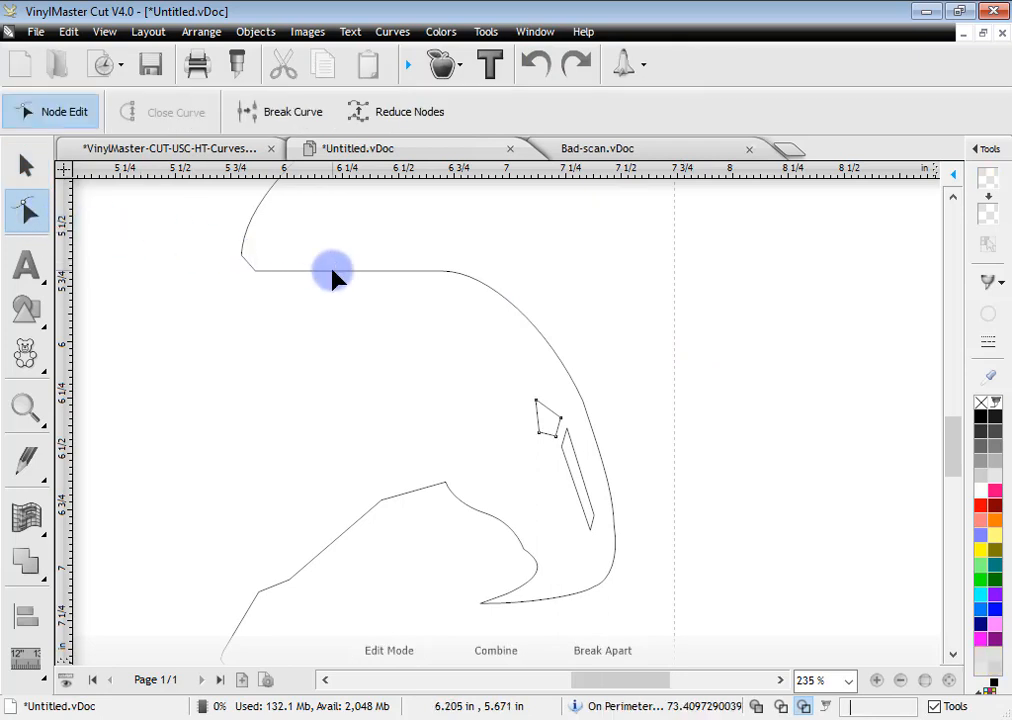
{"action": "left_click", "coordinate": [432, 279]}
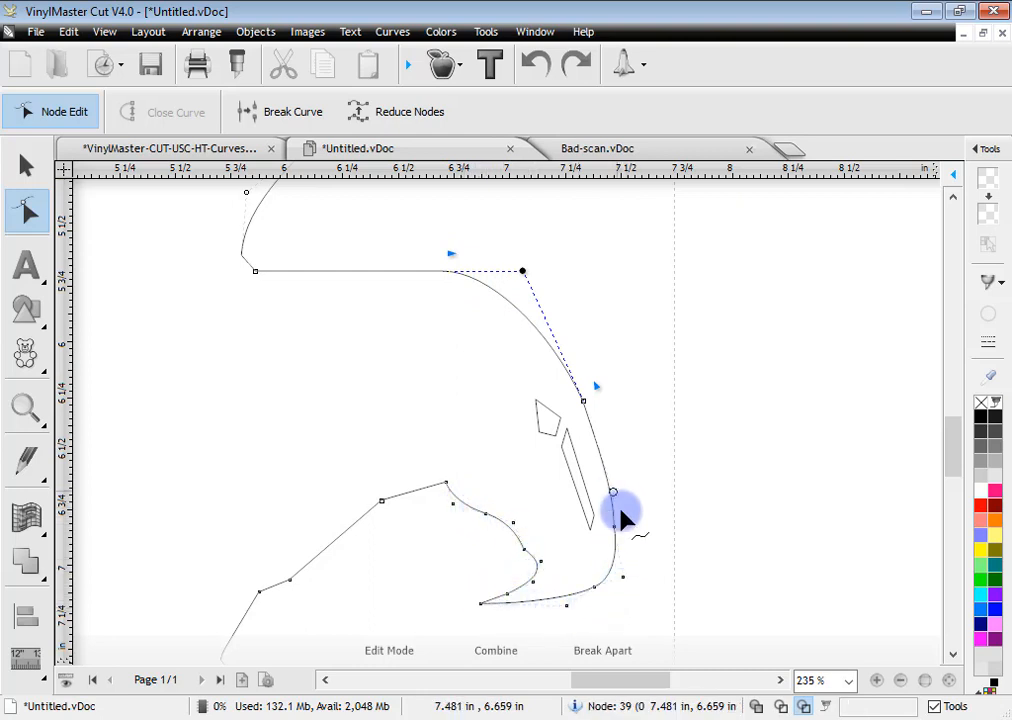
{"action": "left_click", "coordinate": [381, 500]}
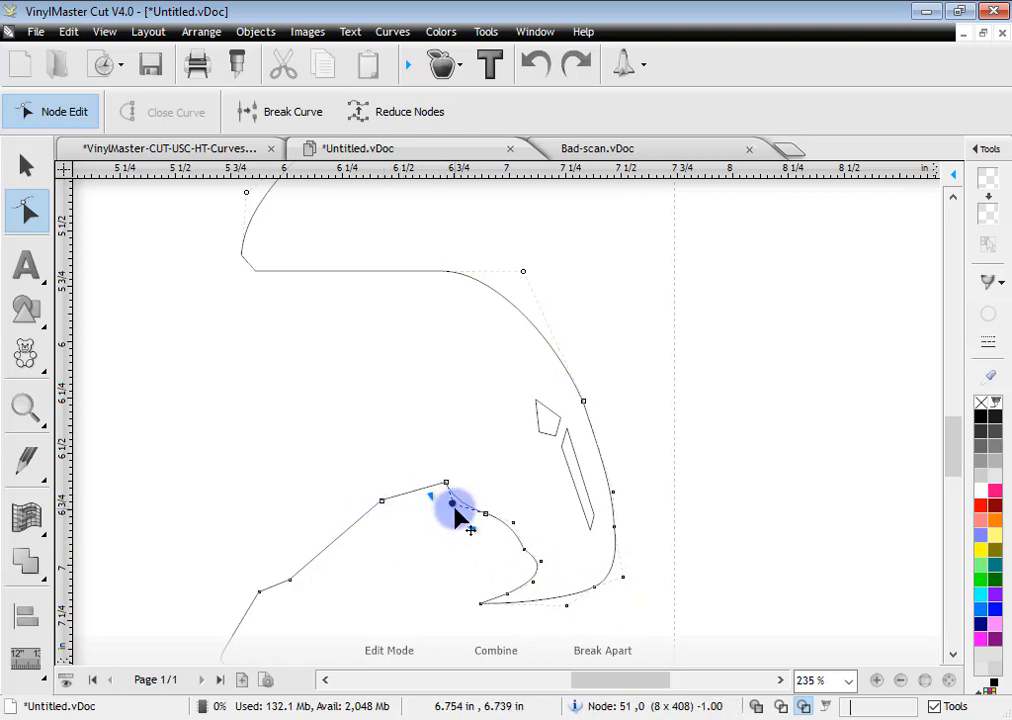
{"action": "left_click", "coordinate": [523, 272]}
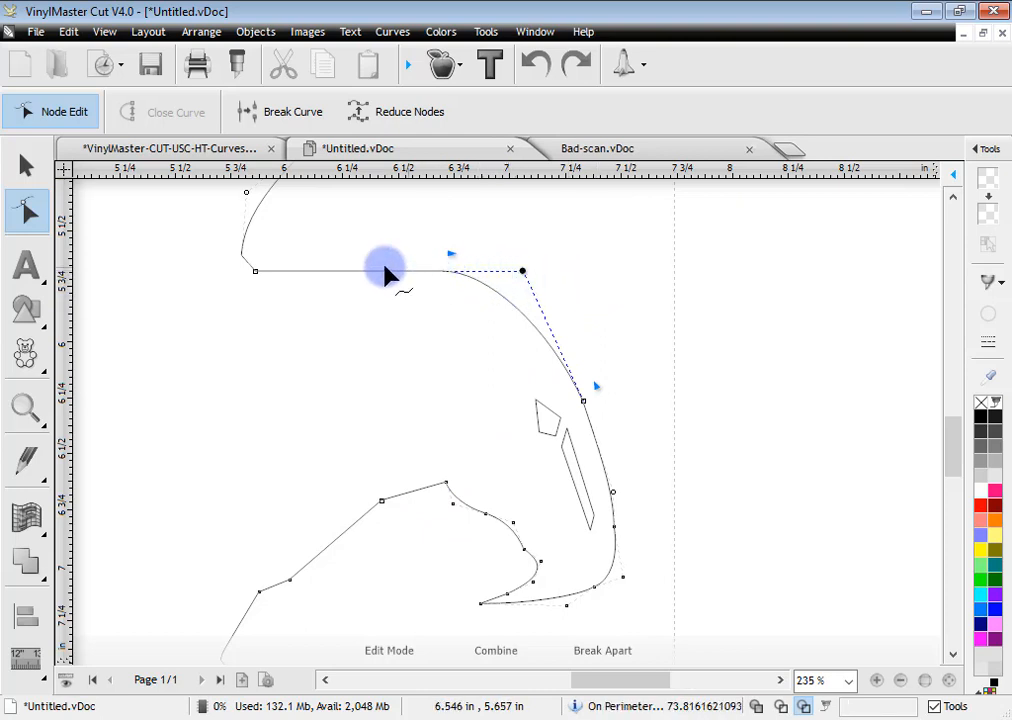
Step: Cycle the control point above the head through its corner and curve types, ending on the curve that reaches both neighbouring nodes
{"action": "double_click", "coordinate": [524, 272]}
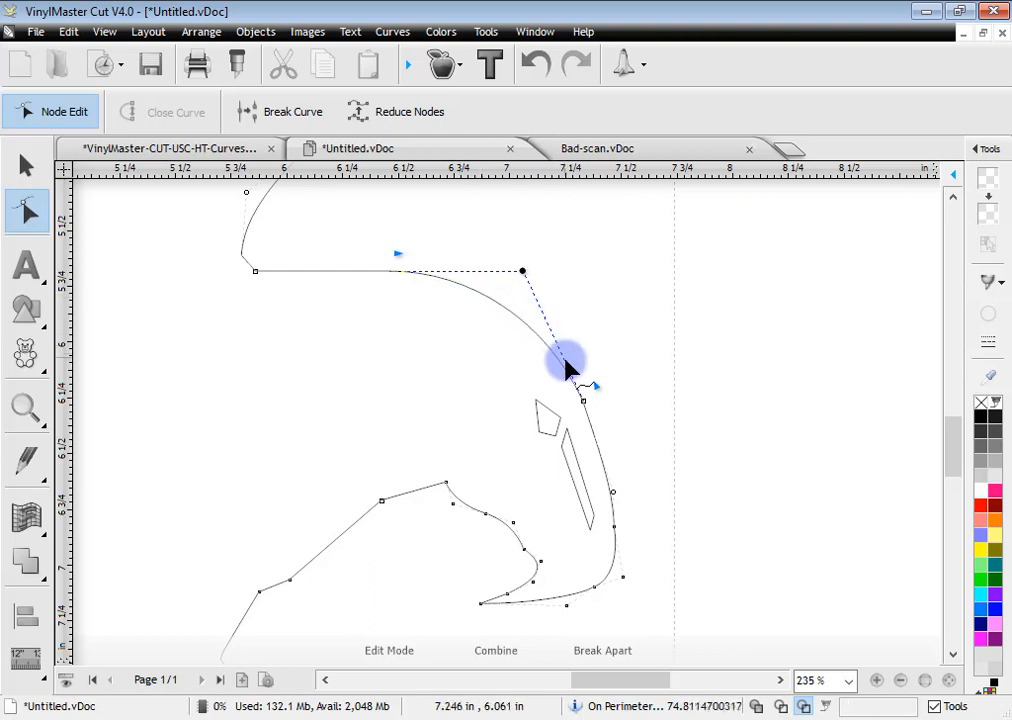
{"action": "double_click", "coordinate": [523, 273]}
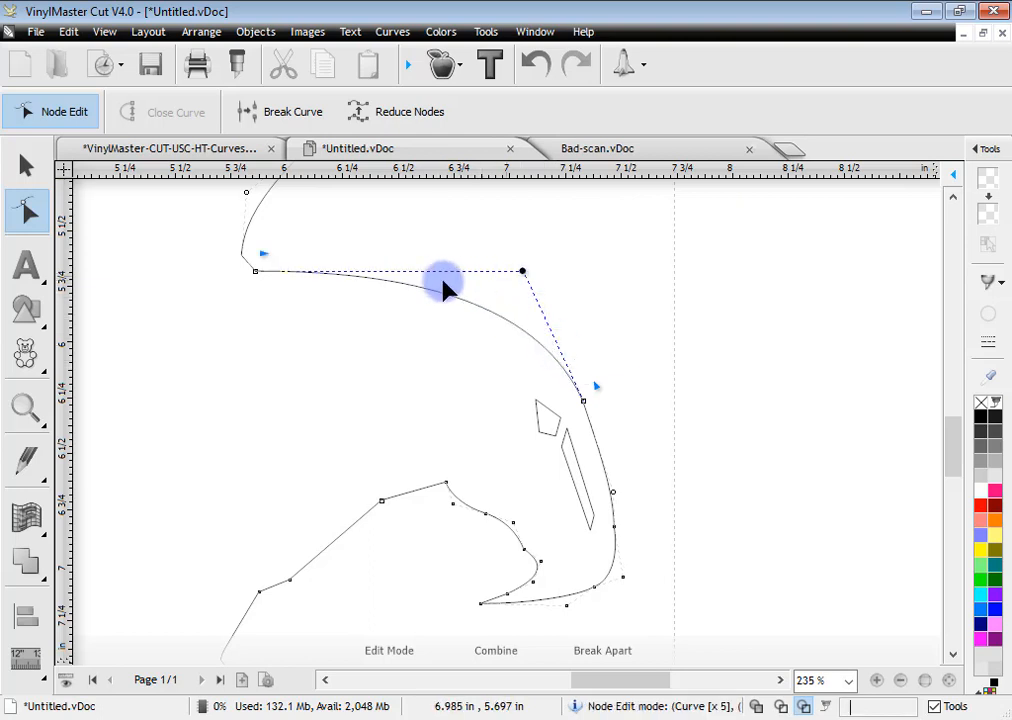
{"action": "double_click", "coordinate": [524, 273]}
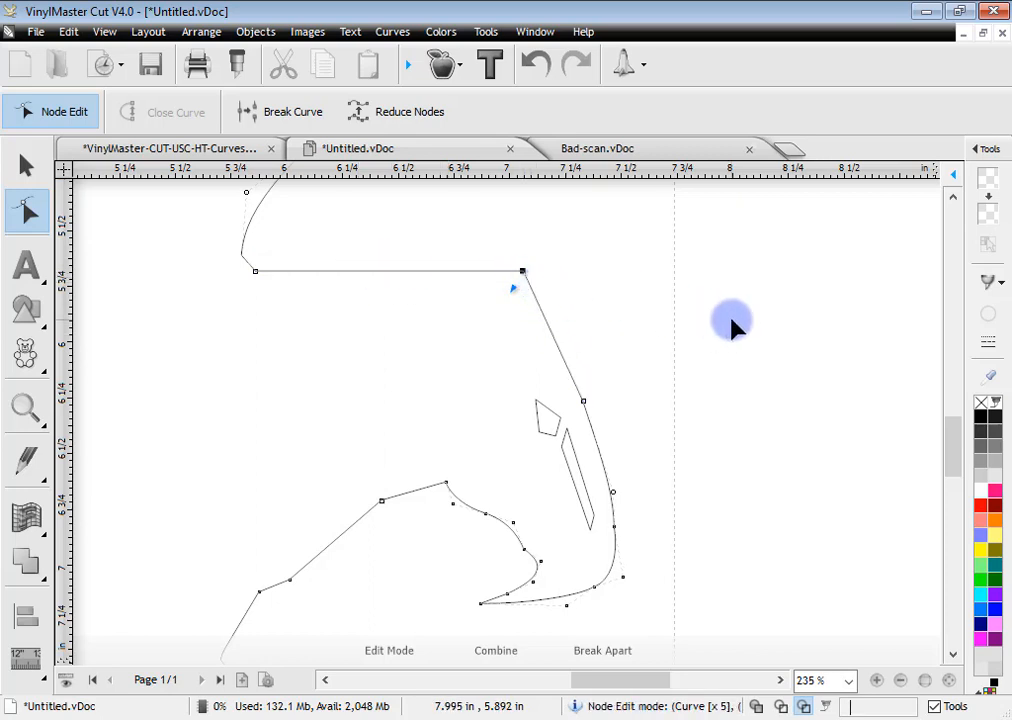
{"action": "double_click", "coordinate": [524, 273]}
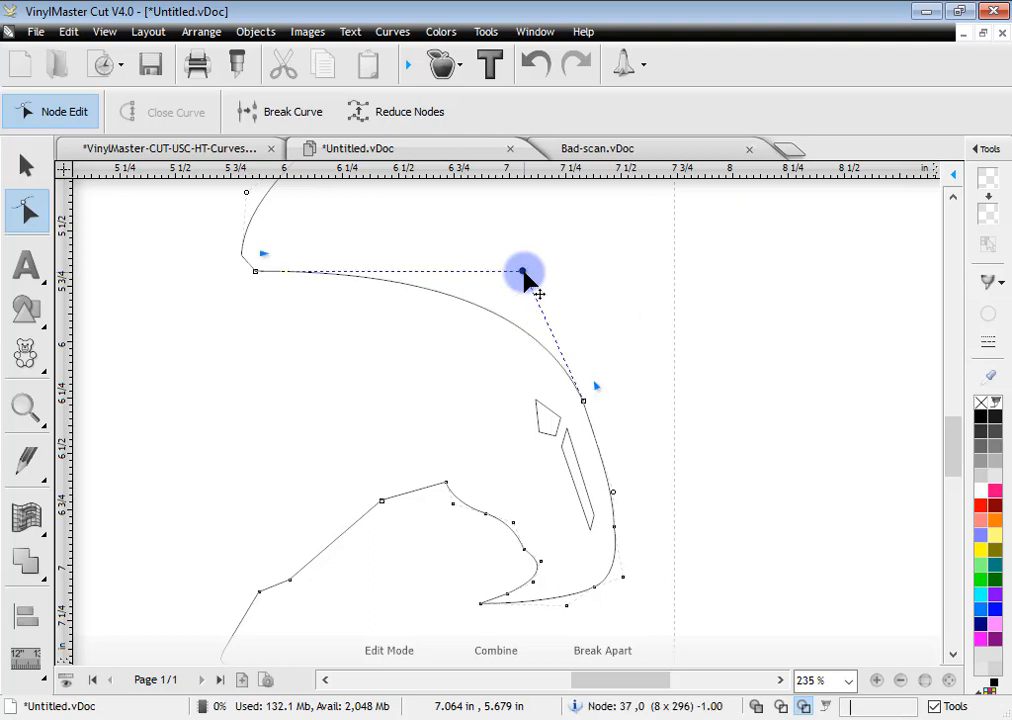
{"action": "double_click", "coordinate": [524, 273]}
{"action": "double_click", "coordinate": [524, 273]}
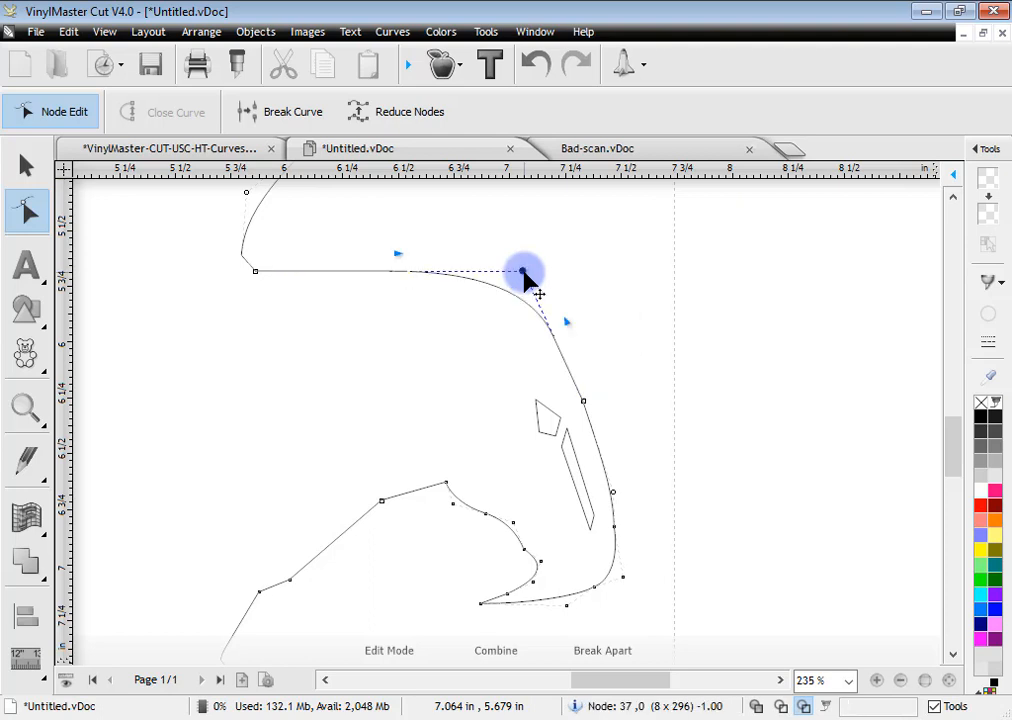
{"action": "double_click", "coordinate": [524, 273]}
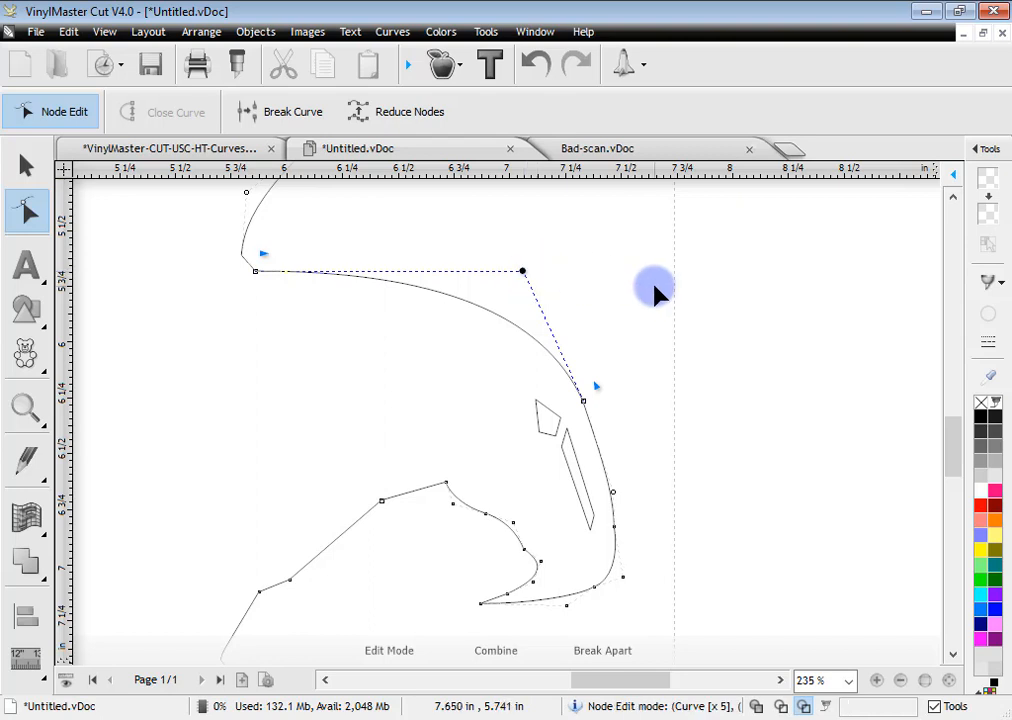
Step: Reshape the head curve from both ends with its adjustment arrows, tightening it first and finally spreading it nearly to the neck corner node
{"action": "left_click_drag", "start_coordinate": [268, 262], "coordinate": [480, 285]}
{"action": "left_click", "coordinate": [583, 402]}
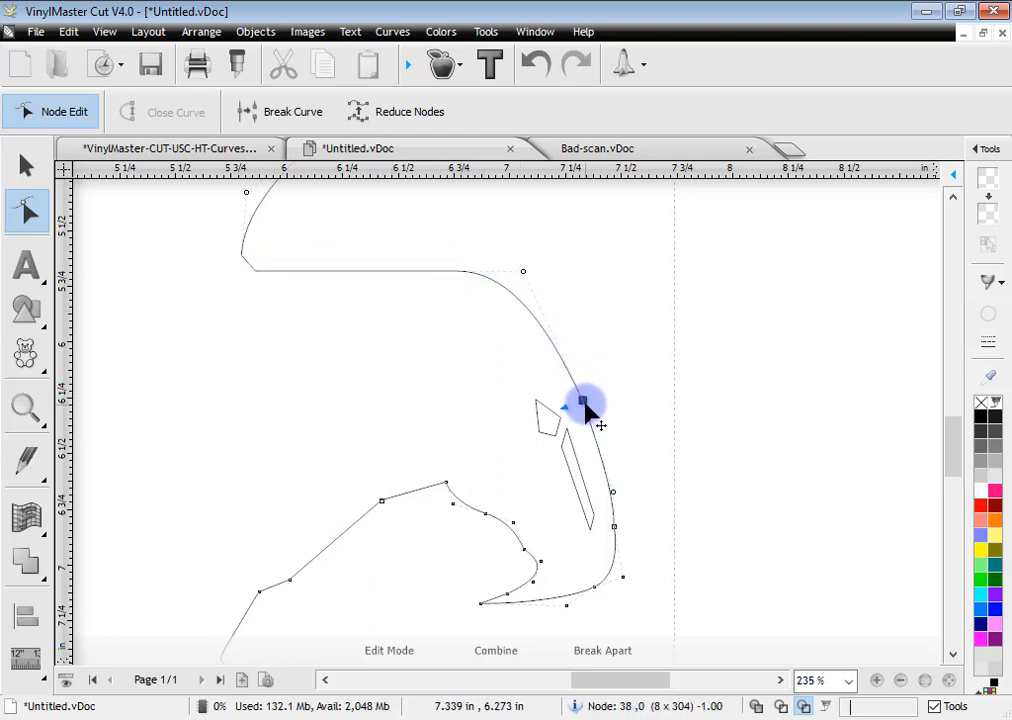
{"action": "left_click", "coordinate": [522, 272]}
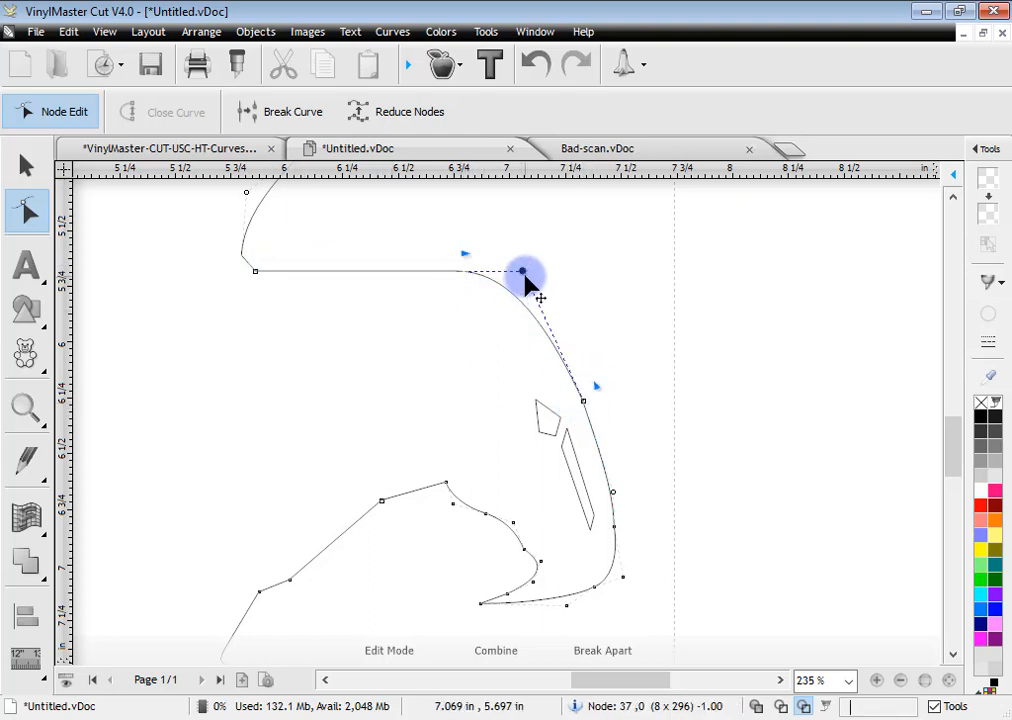
{"action": "left_click_drag", "start_coordinate": [598, 386], "coordinate": [575, 302]}
{"action": "left_click", "coordinate": [583, 402]}
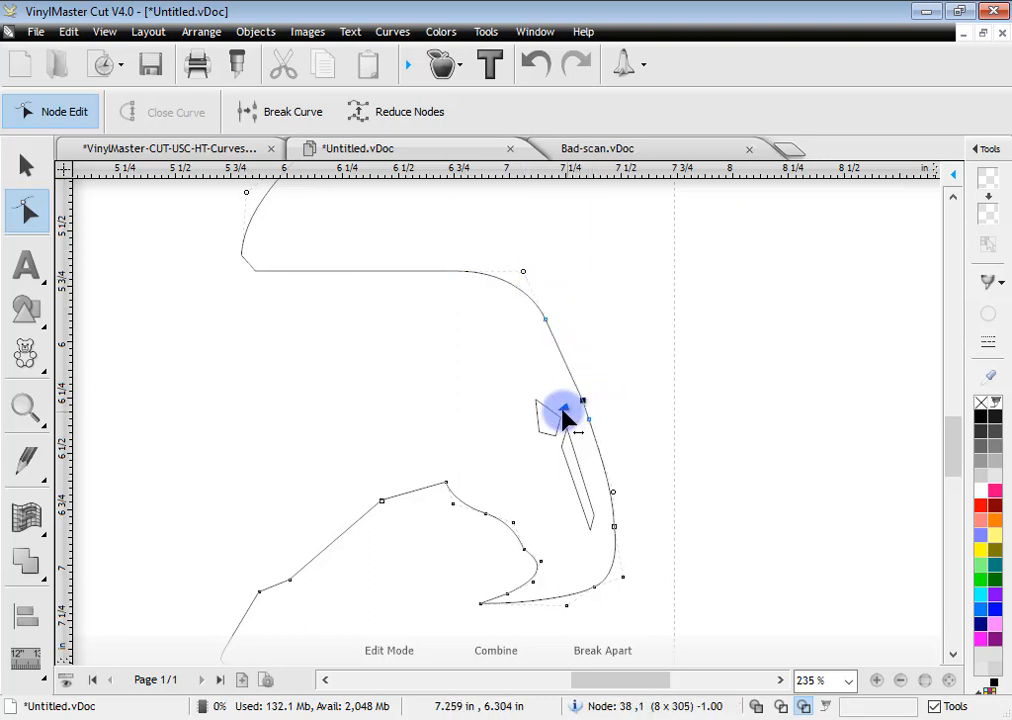
{"action": "left_click", "coordinate": [523, 272]}
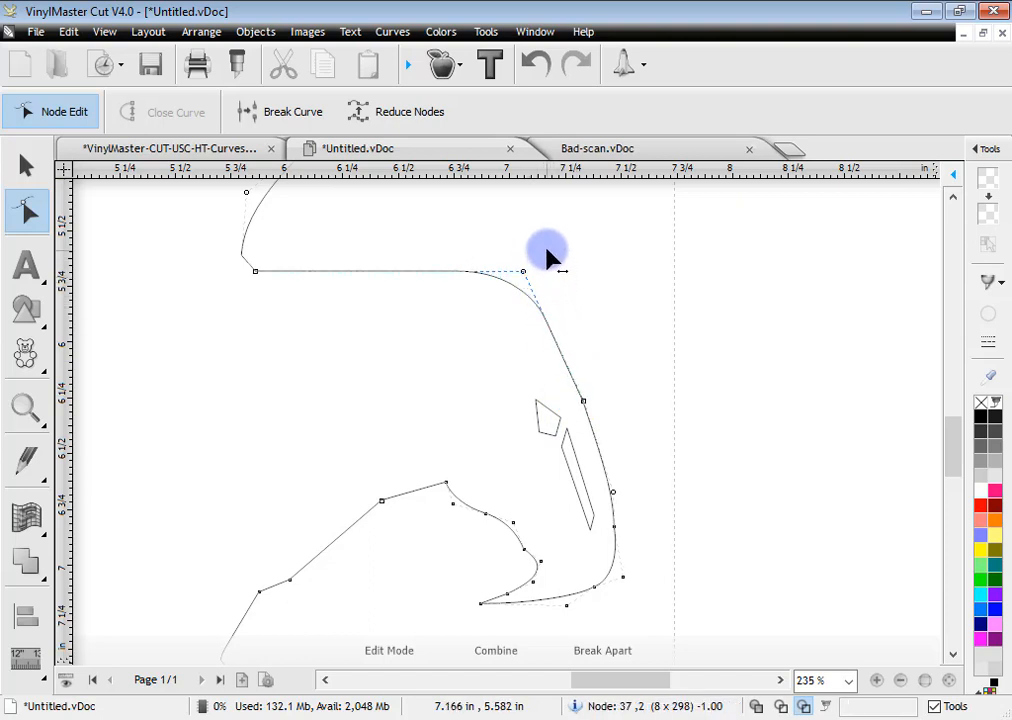
{"action": "left_click", "coordinate": [546, 250]}
{"action": "left_click_drag", "start_coordinate": [514, 290], "coordinate": [393, 286]}
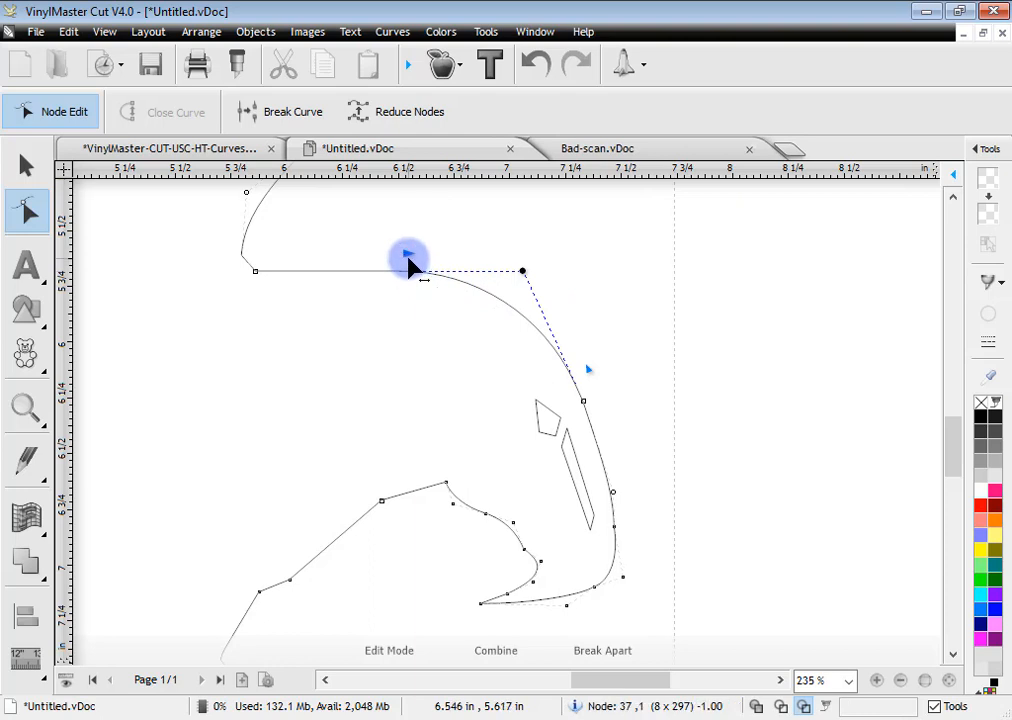
{"action": "left_click_drag", "start_coordinate": [410, 270], "coordinate": [290, 271]}
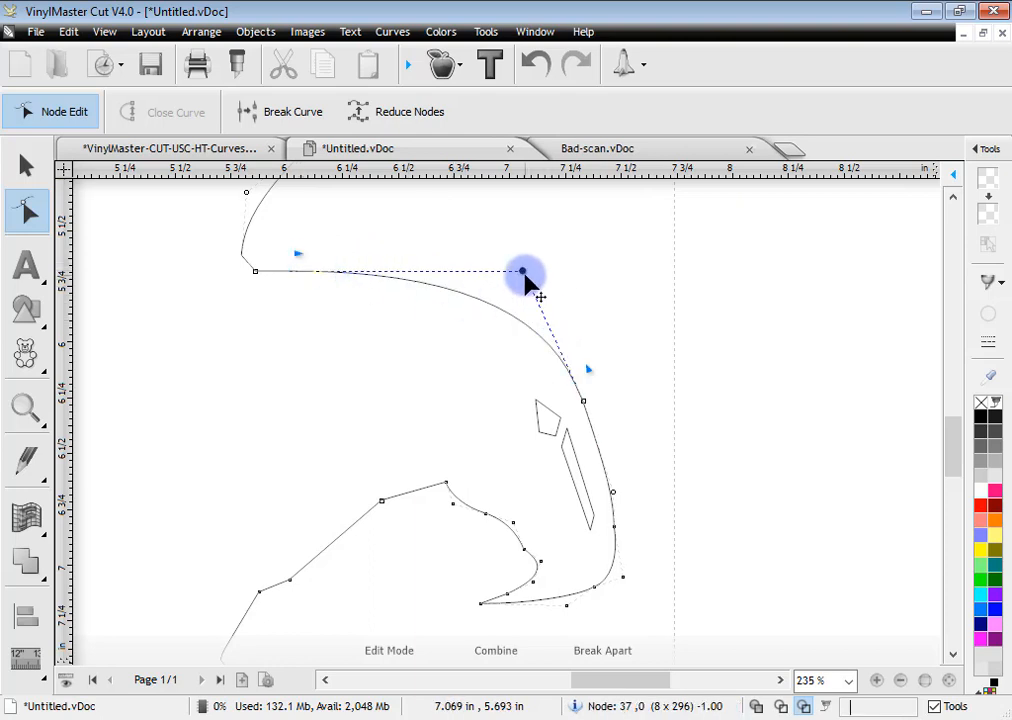
{"action": "mouse_move", "coordinate": [590, 367]}
{"action": "left_mouse_down"}
{"action": "mouse_move", "coordinate": [566, 313]}
{"action": "mouse_move", "coordinate": [587, 374]}
{"action": "left_mouse_up"}
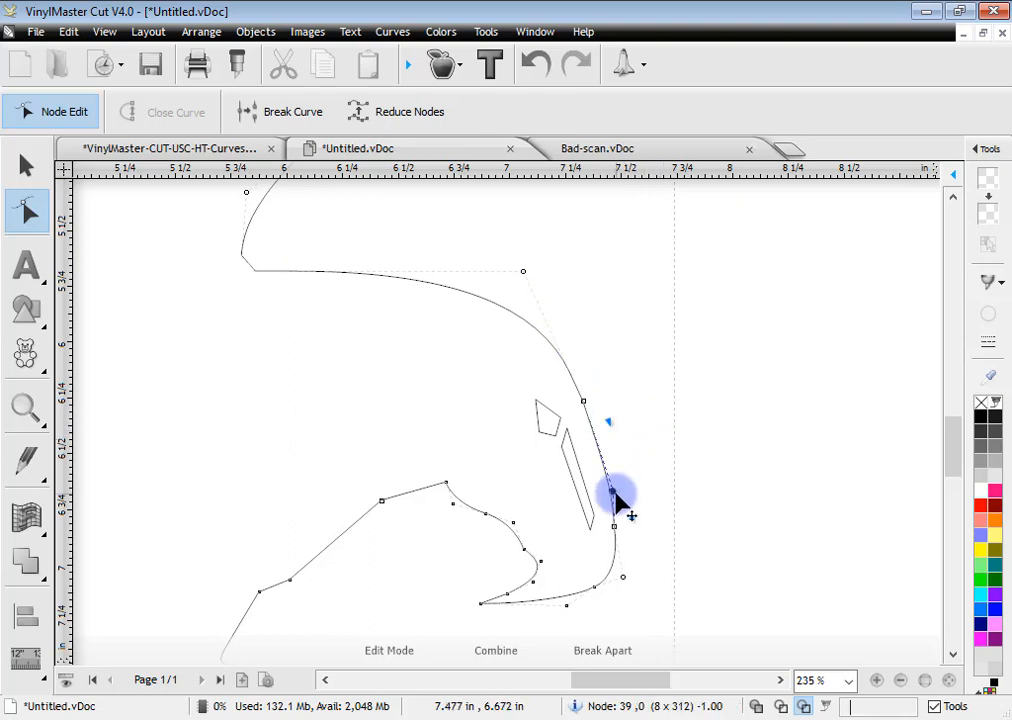
Step: Try deleting the nodes along the front edge of the head, and undo the deletions
{"action": "key", "text": "Delete"}
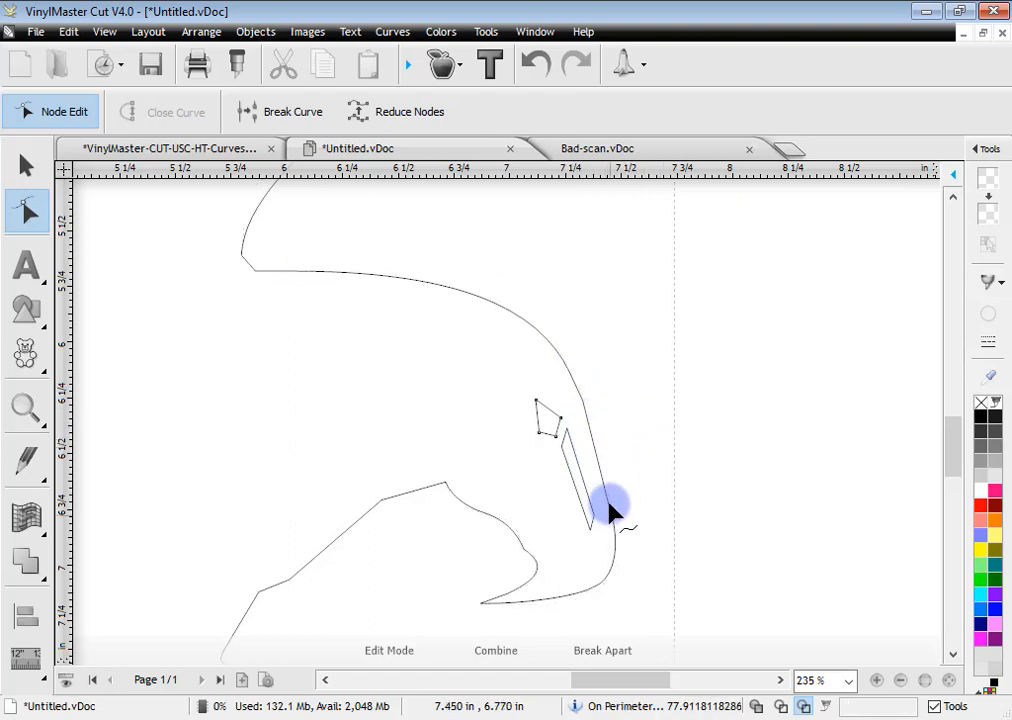
{"action": "left_click", "coordinate": [614, 517]}
{"action": "key", "text": "Delete"}
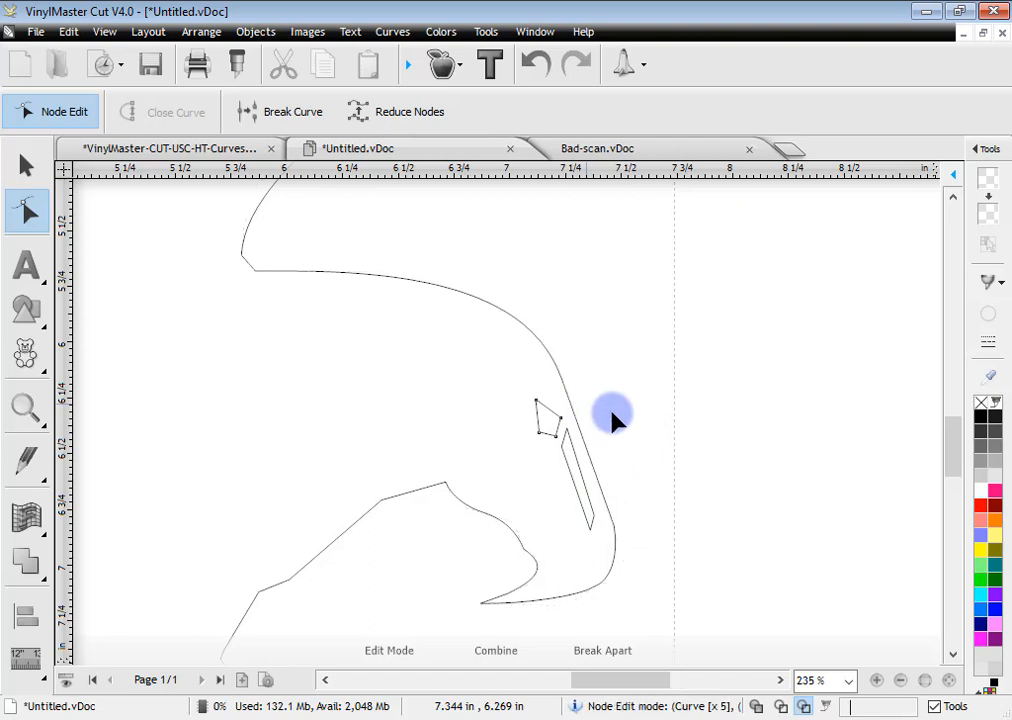
{"action": "left_click", "coordinate": [535, 63]}
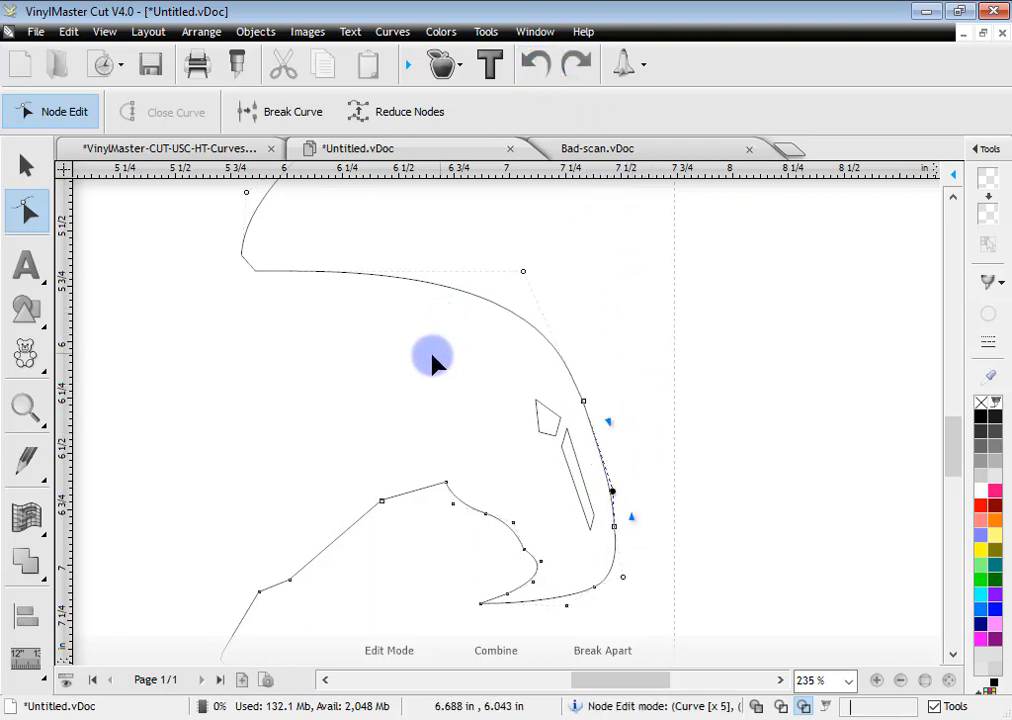
Step: Add a node midway along the throat's straight diagonal edge and bend that edge into a smooth upward arch
{"action": "double_click", "coordinate": [333, 541]}
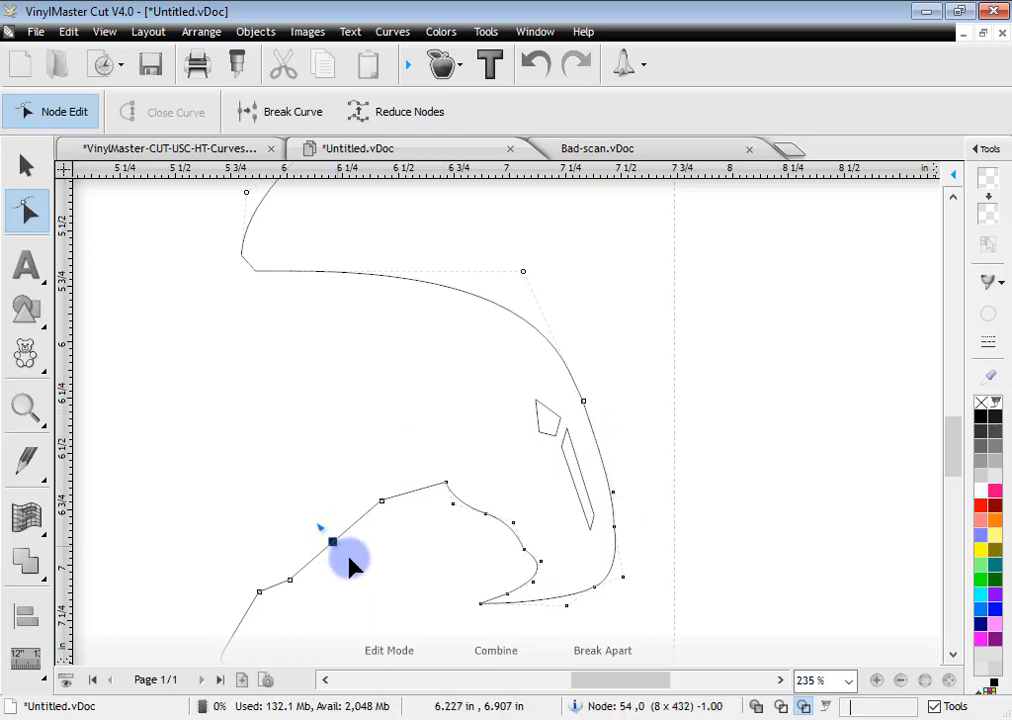
{"action": "left_click_drag", "start_coordinate": [304, 500], "coordinate": [218, 424]}
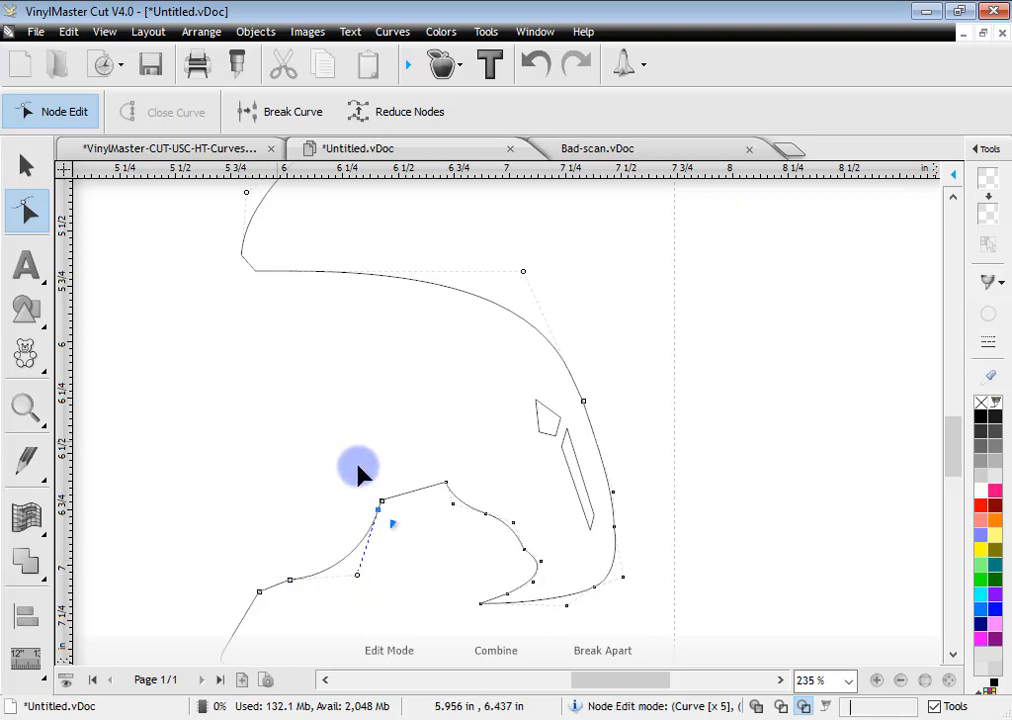
{"action": "left_click_drag", "start_coordinate": [357, 578], "coordinate": [319, 525]}
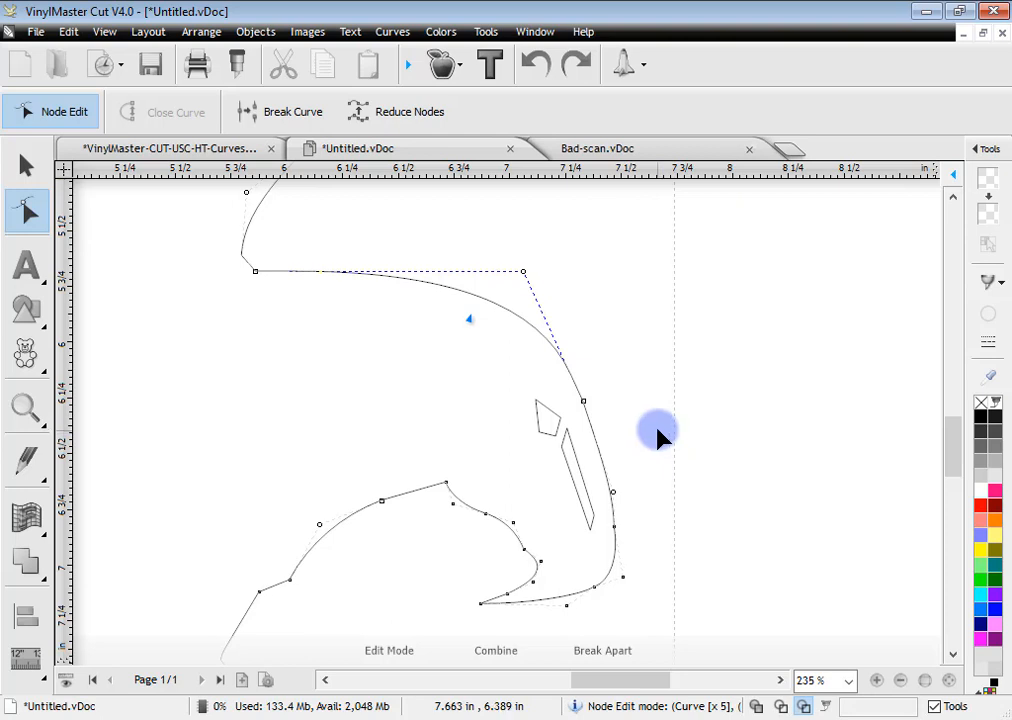
Step: Draw a freehand zigzag line about 13 in wide in the empty area beside the eagle
{"action": "left_click", "coordinate": [952, 678]}
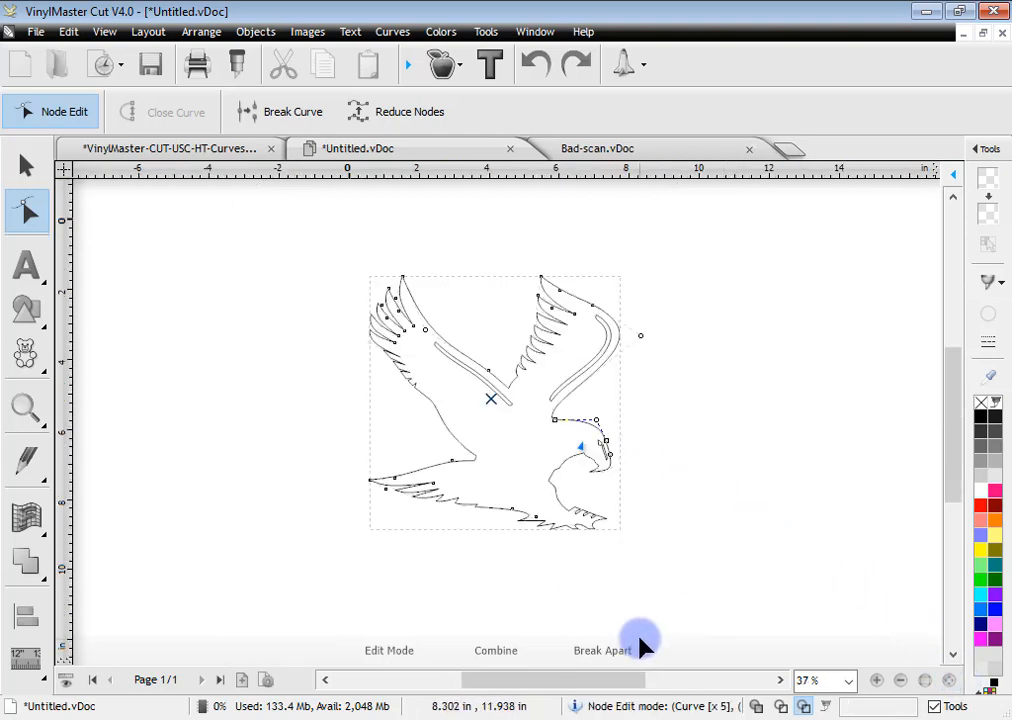
{"action": "left_click_drag", "start_coordinate": [603, 684], "coordinate": [733, 687]}
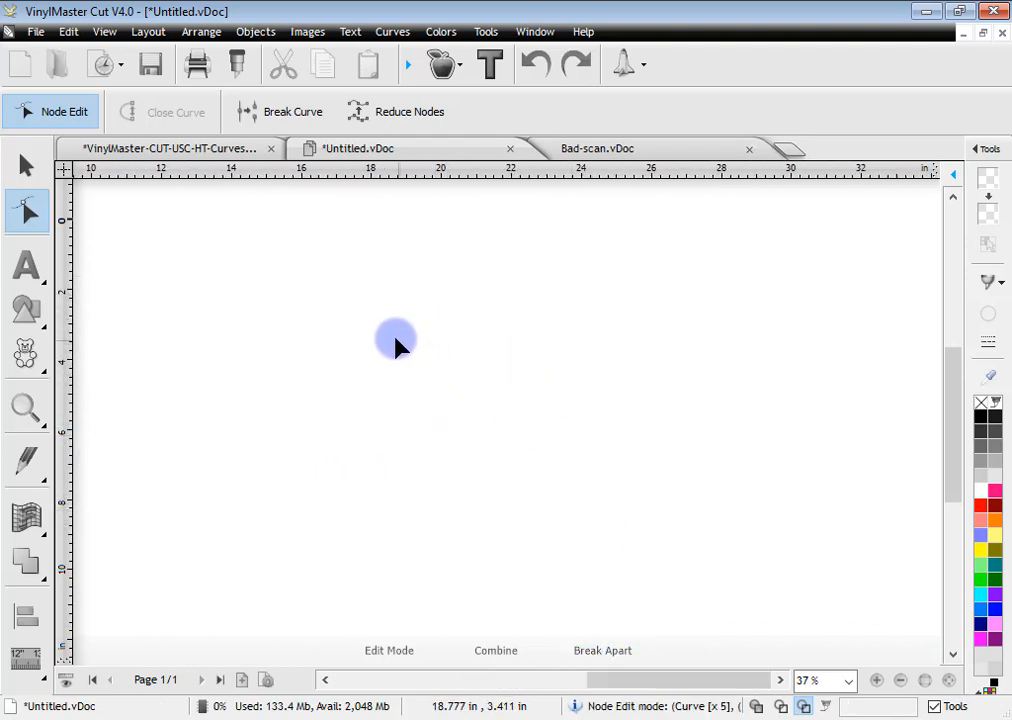
{"action": "left_click", "coordinate": [40, 470]}
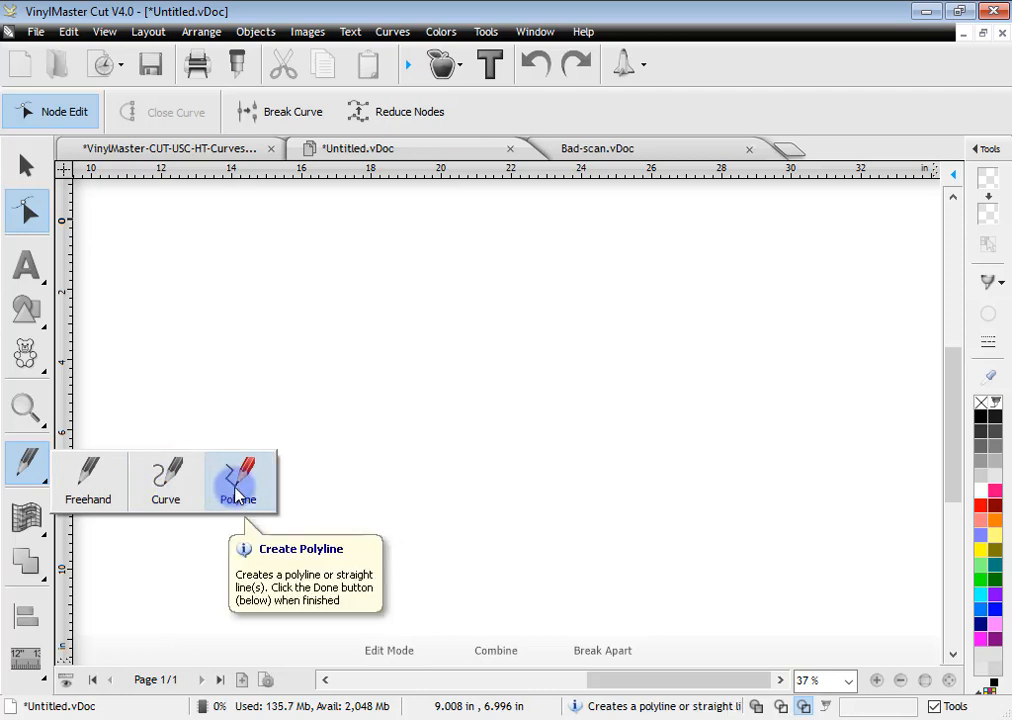
{"action": "left_click", "coordinate": [88, 478]}
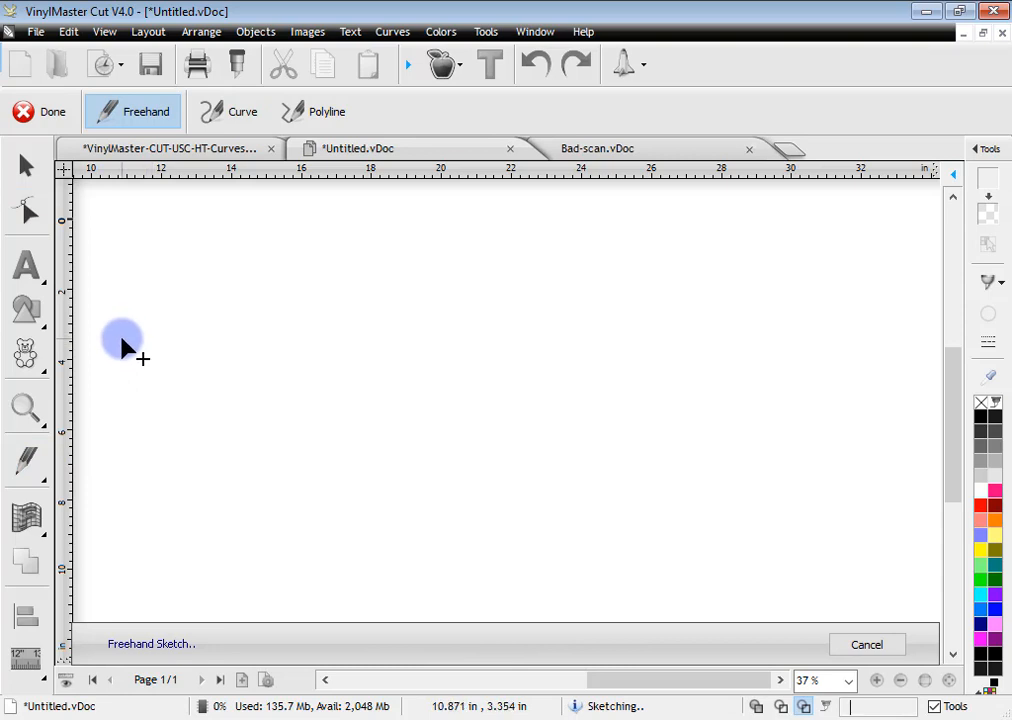
{"action": "mouse_move", "coordinate": [122, 343]}
{"action": "left_mouse_down"}
{"action": "mouse_move", "coordinate": [213, 258]}
{"action": "mouse_move", "coordinate": [218, 333]}
{"action": "mouse_move", "coordinate": [400, 286]}
{"action": "mouse_move", "coordinate": [480, 302]}
{"action": "mouse_move", "coordinate": [592, 302]}
{"action": "left_mouse_up"}
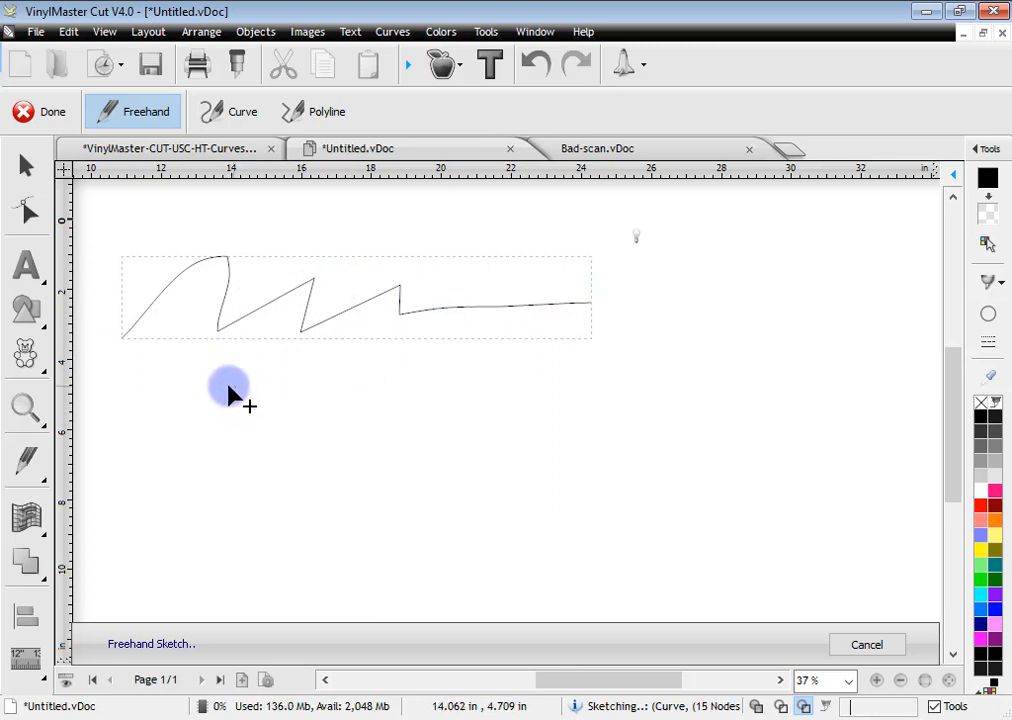
Step: Sketch a freehand circle, triangle, four-sided shape and long straight line below the zigzag, and clear the practice sketches
{"action": "mouse_move", "coordinate": [229, 395]}
{"action": "left_mouse_down"}
{"action": "mouse_move", "coordinate": [194, 435]}
{"action": "mouse_move", "coordinate": [207, 464]}
{"action": "mouse_move", "coordinate": [264, 474]}
{"action": "mouse_move", "coordinate": [294, 428]}
{"action": "mouse_move", "coordinate": [278, 391]}
{"action": "mouse_move", "coordinate": [242, 405]}
{"action": "left_mouse_up"}
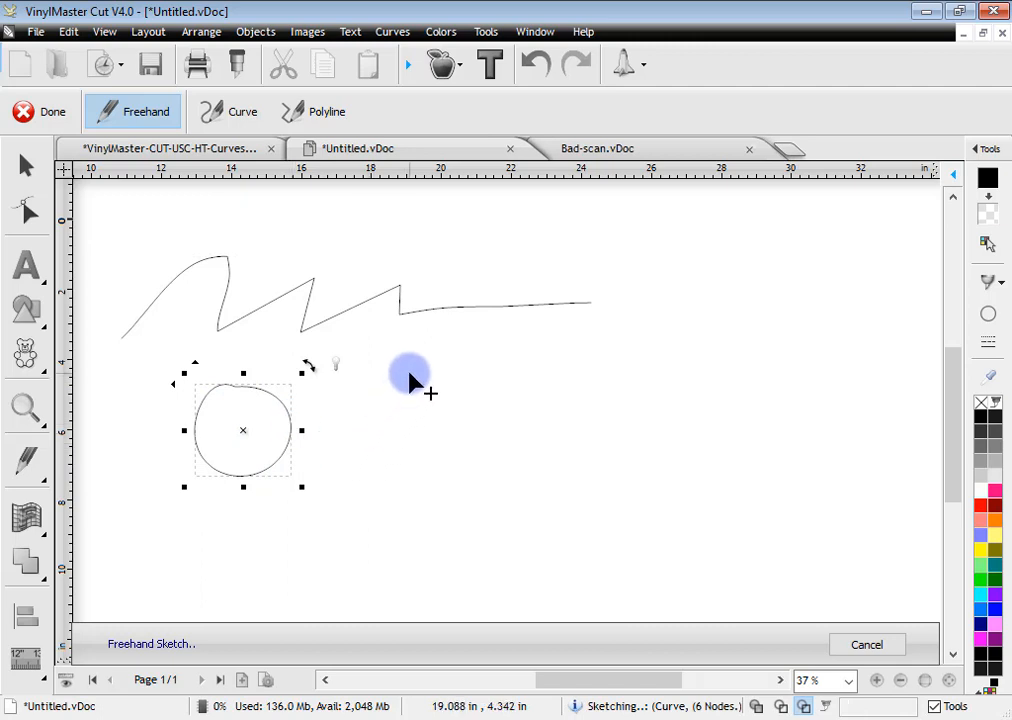
{"action": "mouse_move", "coordinate": [409, 377]}
{"action": "left_mouse_down"}
{"action": "mouse_move", "coordinate": [348, 460]}
{"action": "mouse_move", "coordinate": [492, 442]}
{"action": "mouse_move", "coordinate": [411, 380]}
{"action": "left_mouse_up"}
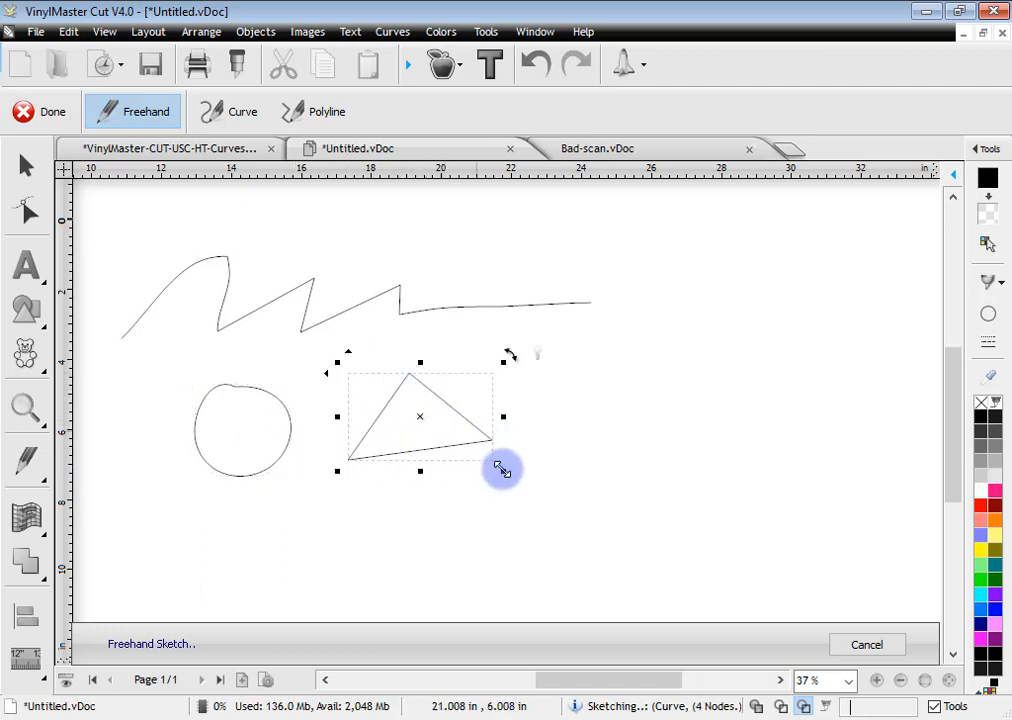
{"action": "mouse_move", "coordinate": [585, 368]}
{"action": "left_mouse_down"}
{"action": "mouse_move", "coordinate": [584, 464]}
{"action": "mouse_move", "coordinate": [707, 455]}
{"action": "mouse_move", "coordinate": [681, 355]}
{"action": "mouse_move", "coordinate": [586, 368]}
{"action": "left_mouse_up"}
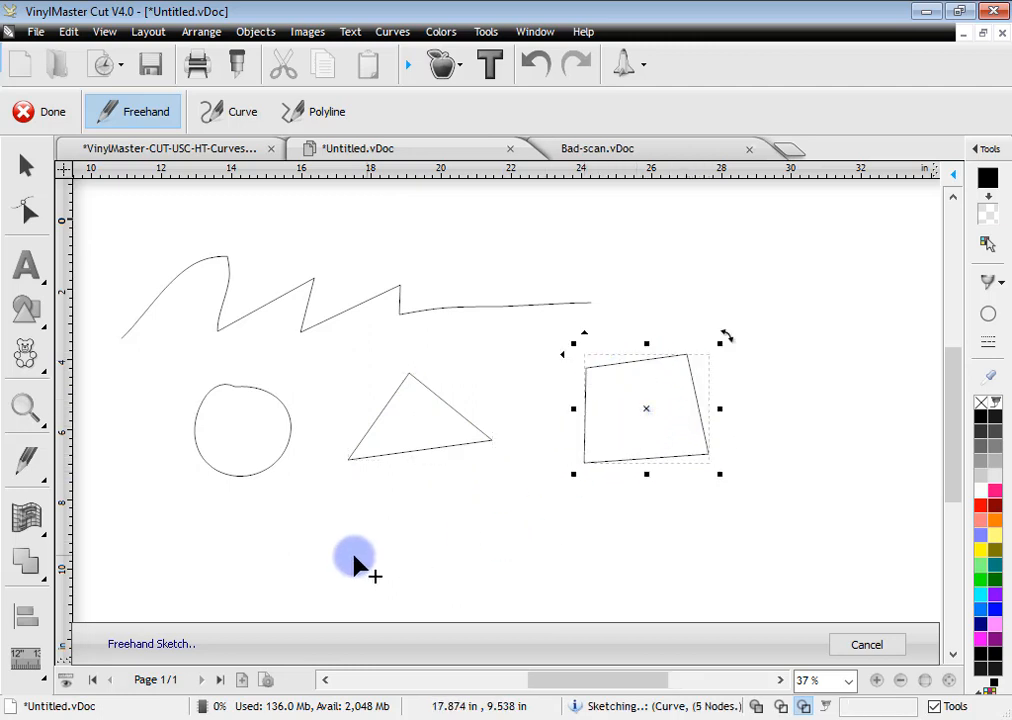
{"action": "left_click_drag", "start_coordinate": [348, 553], "coordinate": [685, 540]}
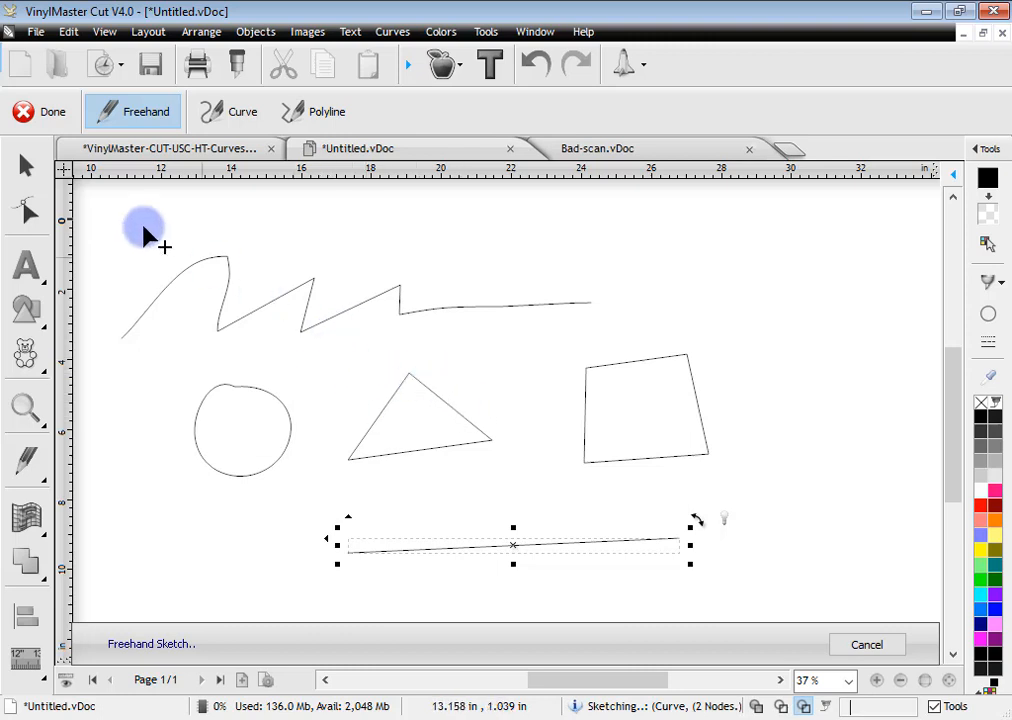
{"action": "left_click", "coordinate": [30, 170]}
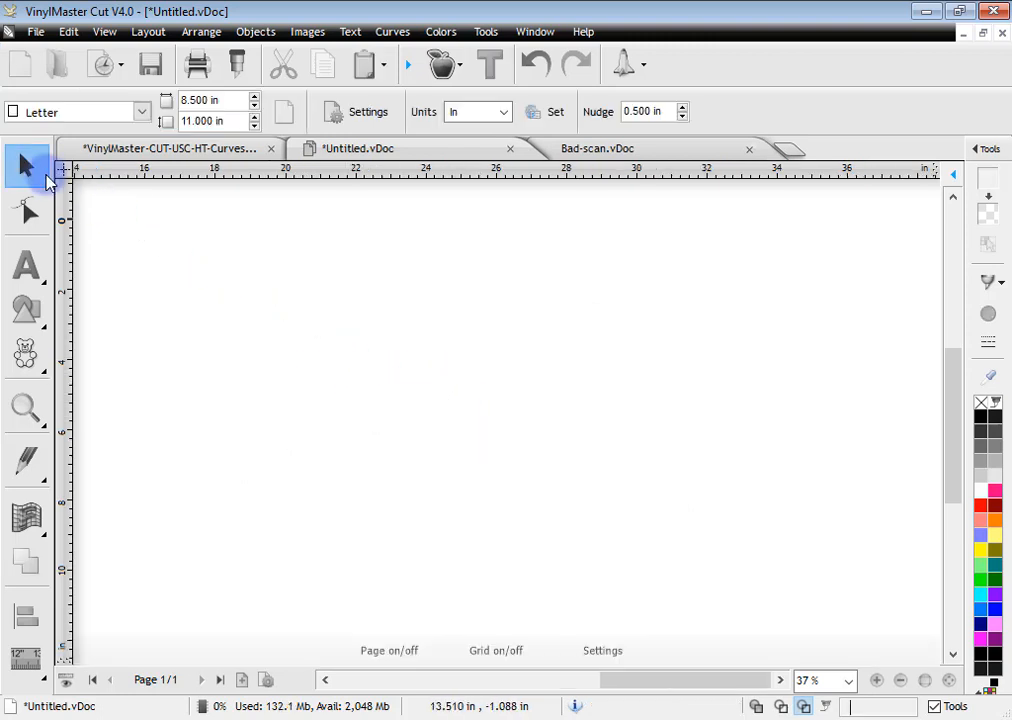
Step: Sketch the outlines of the letters KIDS freehand, including the D's inner hole, making the word about 22 in wide
{"action": "left_click", "coordinate": [27, 460]}
{"action": "mouse_move", "coordinate": [129, 272]}
{"action": "left_mouse_down"}
{"action": "mouse_move", "coordinate": [204, 253]}
{"action": "mouse_move", "coordinate": [219, 384]}
{"action": "mouse_move", "coordinate": [287, 219]}
{"action": "mouse_move", "coordinate": [355, 250]}
{"action": "mouse_move", "coordinate": [278, 390]}
{"action": "mouse_move", "coordinate": [255, 409]}
{"action": "mouse_move", "coordinate": [383, 478]}
{"action": "mouse_move", "coordinate": [389, 522]}
{"action": "mouse_move", "coordinate": [368, 549]}
{"action": "mouse_move", "coordinate": [224, 458]}
{"action": "mouse_move", "coordinate": [225, 558]}
{"action": "mouse_move", "coordinate": [138, 572]}
{"action": "mouse_move", "coordinate": [142, 287]}
{"action": "mouse_move", "coordinate": [131, 273]}
{"action": "left_mouse_up"}
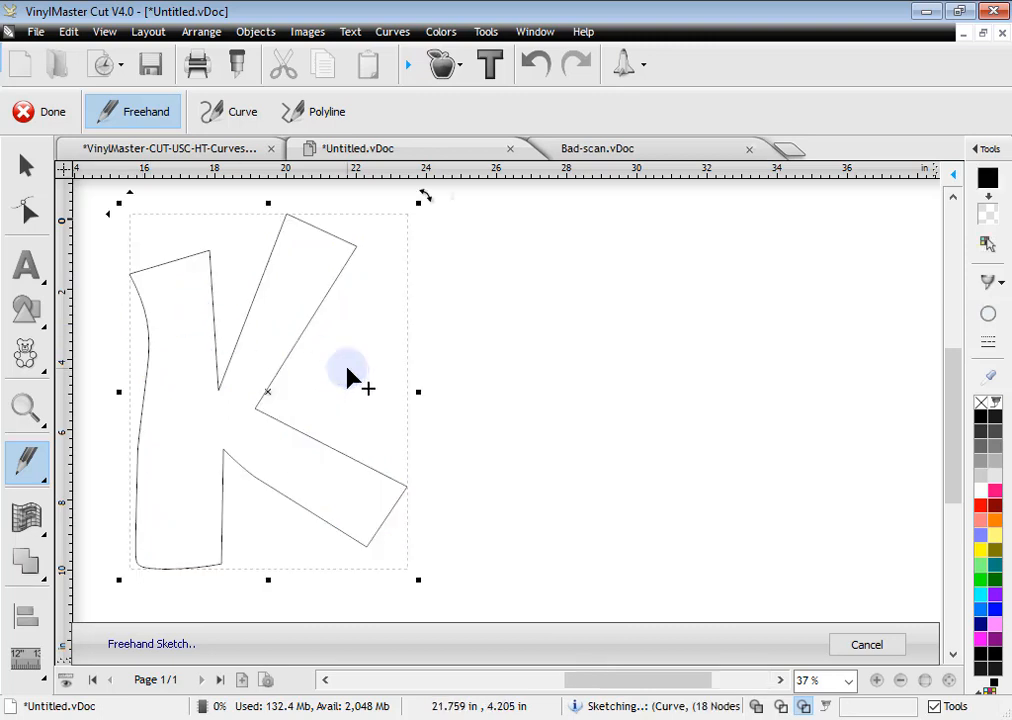
{"action": "mouse_move", "coordinate": [365, 323]}
{"action": "left_mouse_down"}
{"action": "mouse_move", "coordinate": [367, 451]}
{"action": "mouse_move", "coordinate": [448, 462]}
{"action": "mouse_move", "coordinate": [445, 339]}
{"action": "mouse_move", "coordinate": [416, 290]}
{"action": "mouse_move", "coordinate": [366, 290]}
{"action": "mouse_move", "coordinate": [366, 323]}
{"action": "left_mouse_up"}
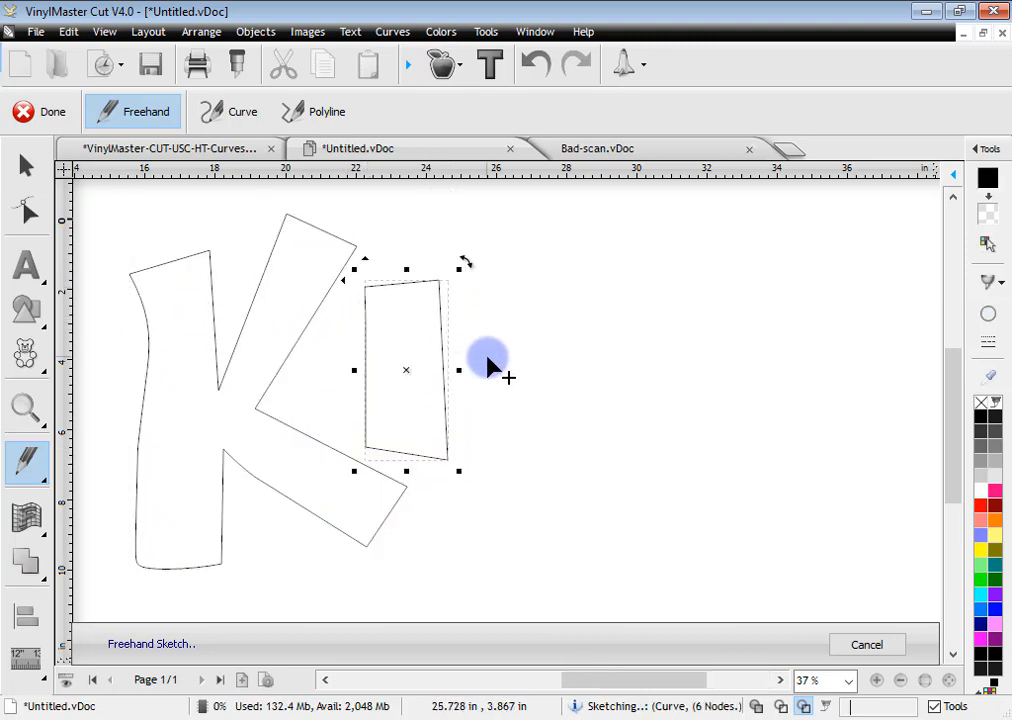
{"action": "mouse_move", "coordinate": [468, 290]}
{"action": "left_mouse_down"}
{"action": "mouse_move", "coordinate": [493, 496]}
{"action": "mouse_move", "coordinate": [583, 534]}
{"action": "mouse_move", "coordinate": [679, 443]}
{"action": "mouse_move", "coordinate": [710, 377]}
{"action": "mouse_move", "coordinate": [719, 291]}
{"action": "mouse_move", "coordinate": [688, 244]}
{"action": "mouse_move", "coordinate": [598, 213]}
{"action": "mouse_move", "coordinate": [536, 224]}
{"action": "mouse_move", "coordinate": [469, 266]}
{"action": "left_mouse_up"}
{"action": "mouse_move", "coordinate": [532, 316]}
{"action": "left_mouse_down"}
{"action": "mouse_move", "coordinate": [529, 438]}
{"action": "mouse_move", "coordinate": [545, 445]}
{"action": "mouse_move", "coordinate": [610, 432]}
{"action": "mouse_move", "coordinate": [645, 343]}
{"action": "mouse_move", "coordinate": [589, 294]}
{"action": "mouse_move", "coordinate": [532, 312]}
{"action": "left_mouse_up"}
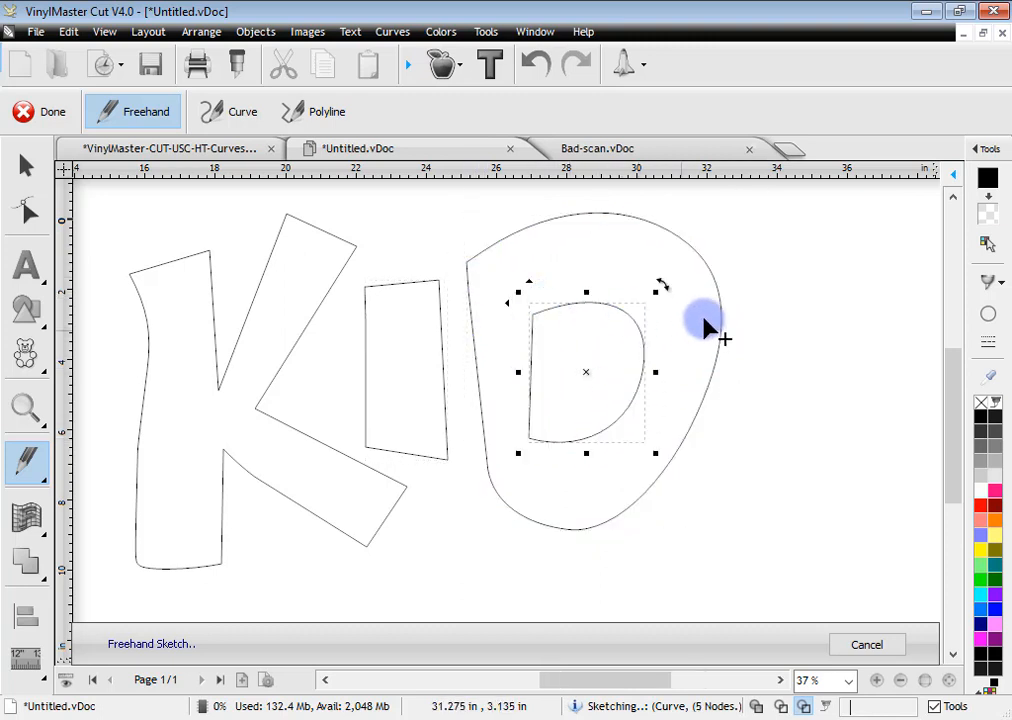
{"action": "mouse_move", "coordinate": [889, 252]}
{"action": "left_mouse_down"}
{"action": "mouse_move", "coordinate": [899, 347]}
{"action": "mouse_move", "coordinate": [851, 316]}
{"action": "mouse_move", "coordinate": [831, 333]}
{"action": "mouse_move", "coordinate": [874, 387]}
{"action": "mouse_move", "coordinate": [899, 465]}
{"action": "mouse_move", "coordinate": [881, 514]}
{"action": "mouse_move", "coordinate": [817, 560]}
{"action": "mouse_move", "coordinate": [759, 560]}
{"action": "mouse_move", "coordinate": [699, 520]}
{"action": "mouse_move", "coordinate": [731, 438]}
{"action": "mouse_move", "coordinate": [773, 468]}
{"action": "mouse_move", "coordinate": [815, 452]}
{"action": "mouse_move", "coordinate": [817, 402]}
{"action": "mouse_move", "coordinate": [744, 303]}
{"action": "mouse_move", "coordinate": [749, 248]}
{"action": "mouse_move", "coordinate": [799, 232]}
{"action": "mouse_move", "coordinate": [883, 262]}
{"action": "left_mouse_up"}
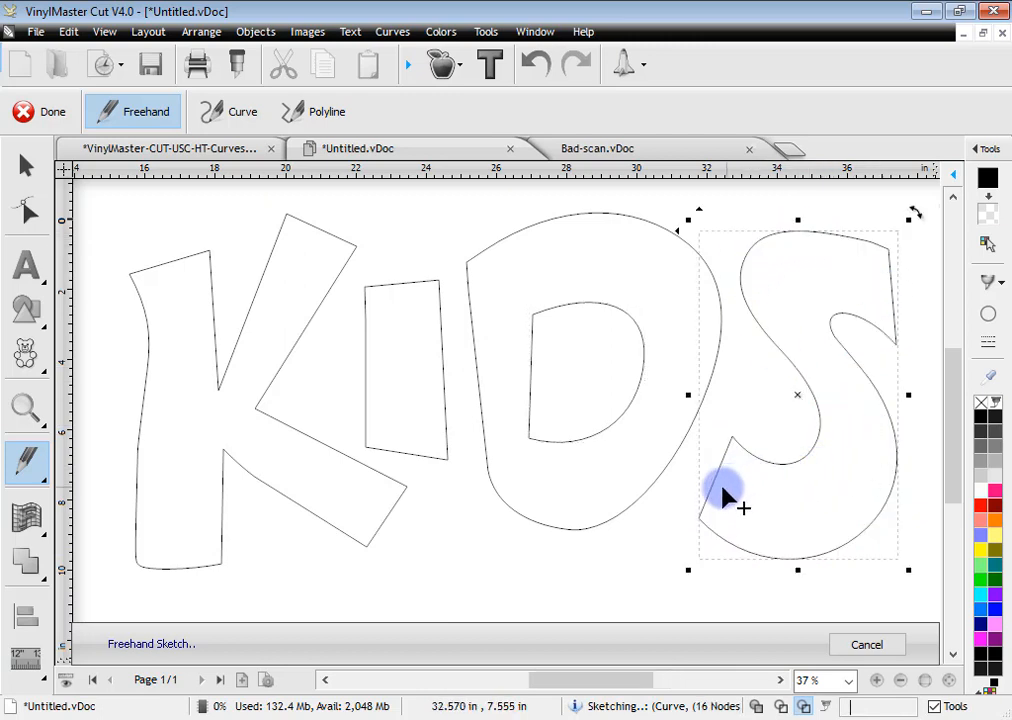
{"action": "left_click", "coordinate": [25, 166]}
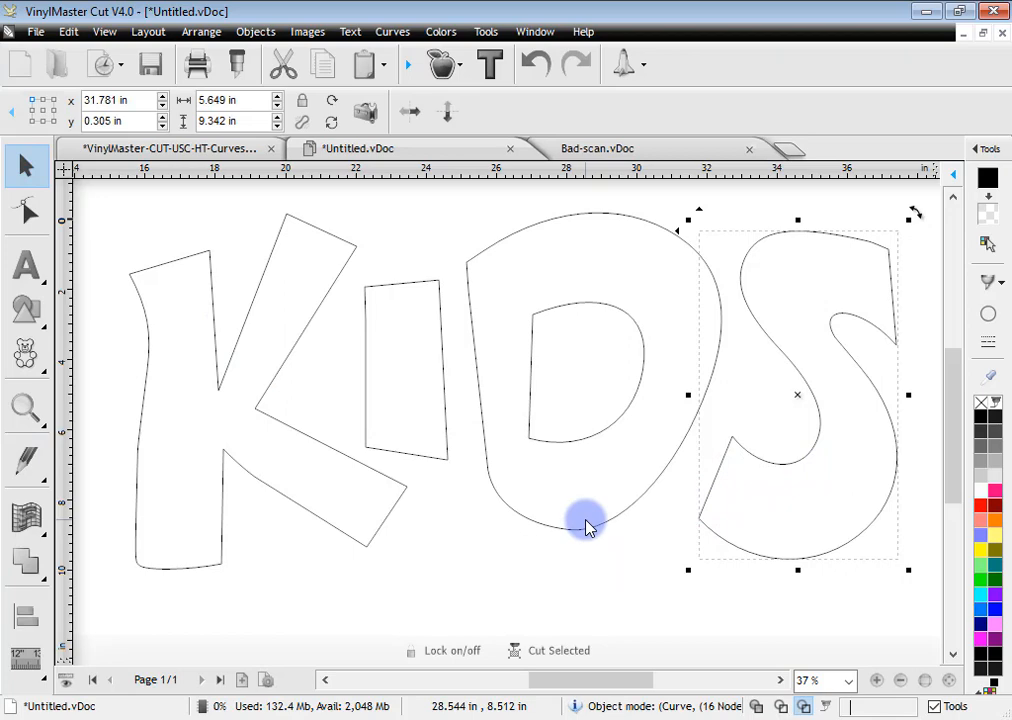
Step: Change the display to Solid View and give the letter S a solid fill
{"action": "left_click", "coordinate": [600, 592]}
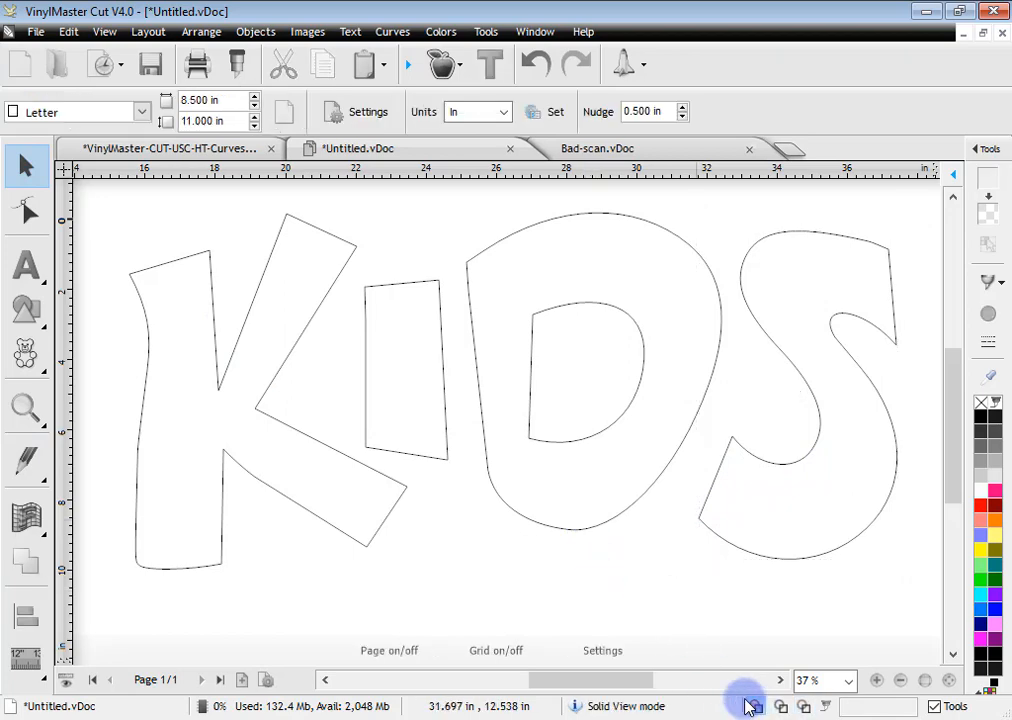
{"action": "scroll", "coordinate": [492, 380], "scroll_direction": "down", "scroll_amount": 1}
{"action": "left_click_drag", "start_coordinate": [147, 211], "coordinate": [870, 585]}
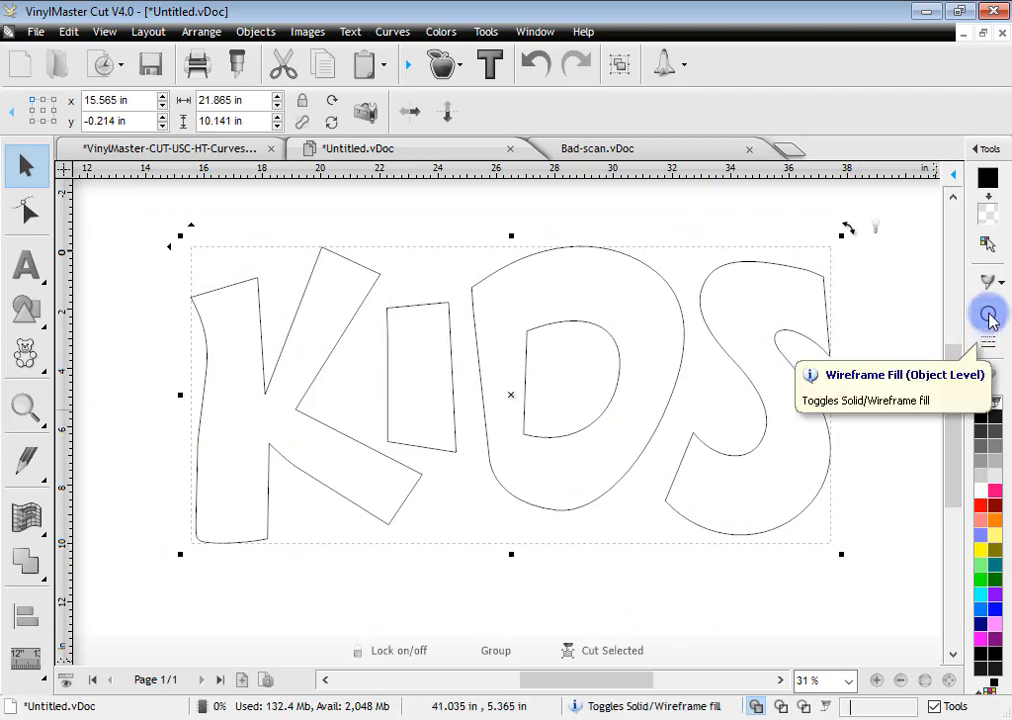
{"action": "left_click", "coordinate": [852, 318]}
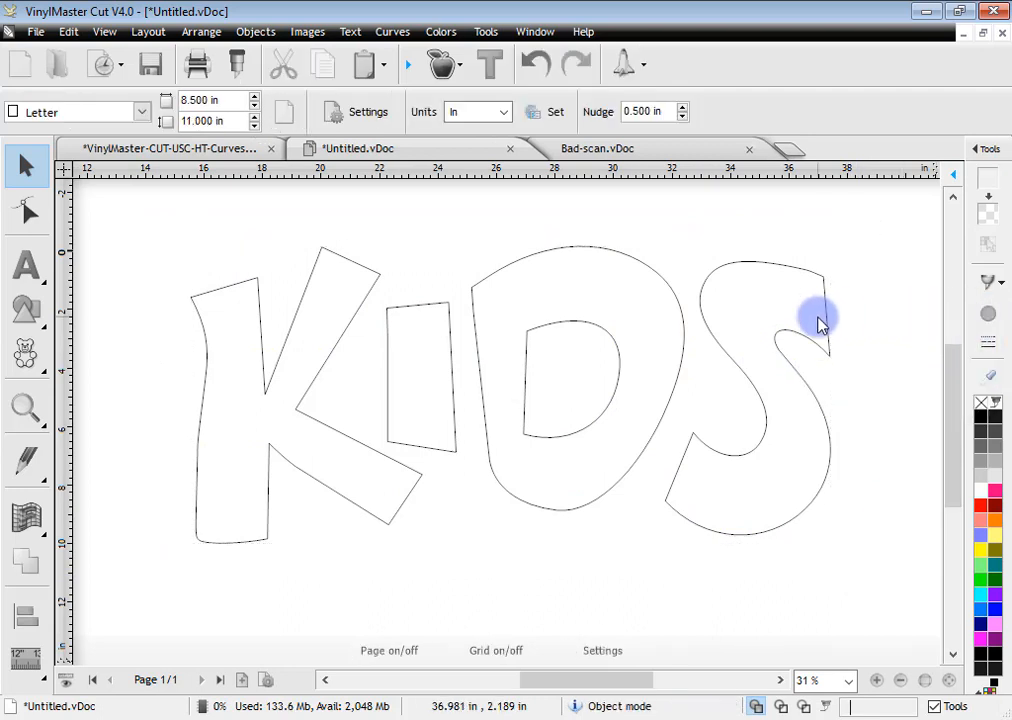
{"action": "left_click", "coordinate": [826, 310]}
{"action": "left_click", "coordinate": [520, 272]}
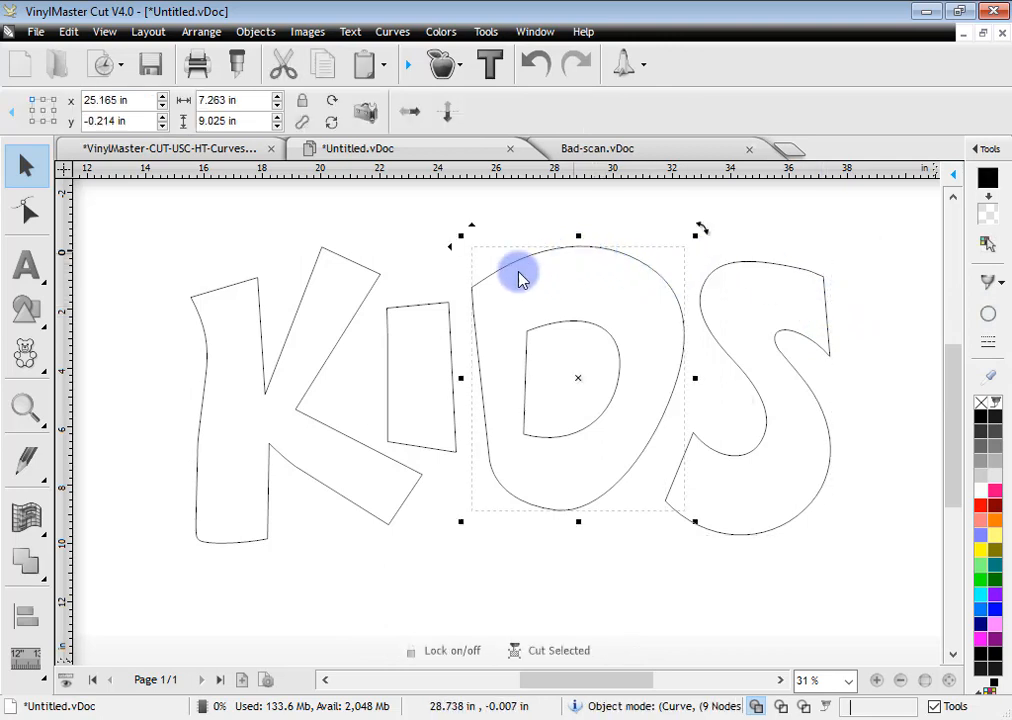
{"action": "left_click", "coordinate": [400, 308]}
{"action": "left_click", "coordinate": [357, 277], "text": "shift"}
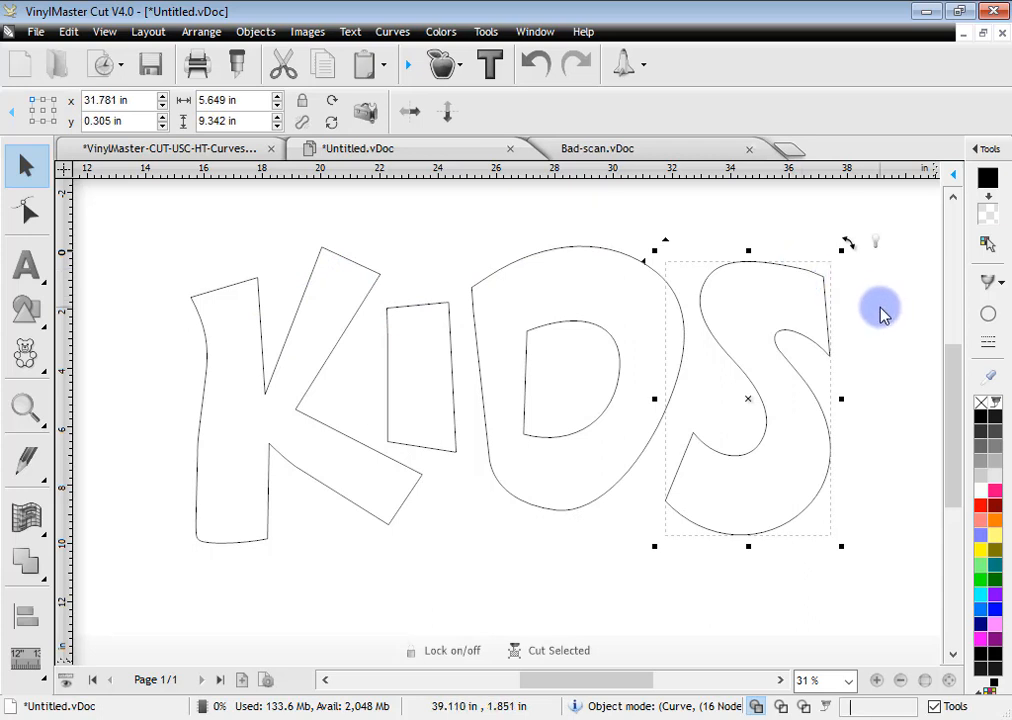
{"action": "left_click", "coordinate": [990, 318]}
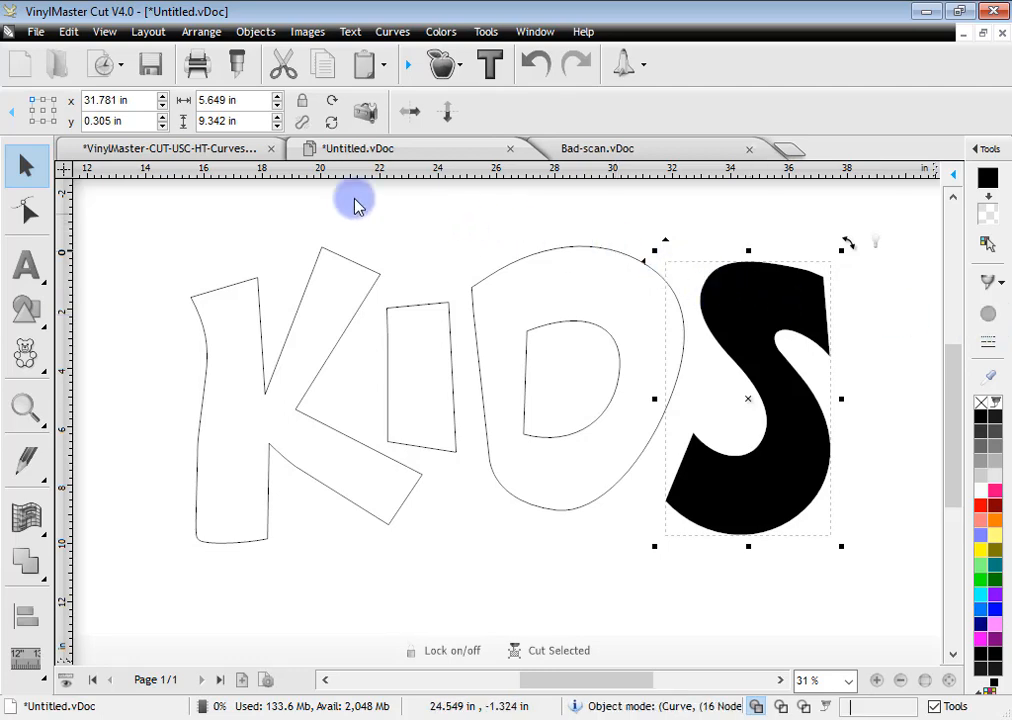
Step: Apply a solid fill to all the letter shapes of the word KIDS
{"action": "left_click_drag", "start_coordinate": [330, 325], "coordinate": [878, 601]}
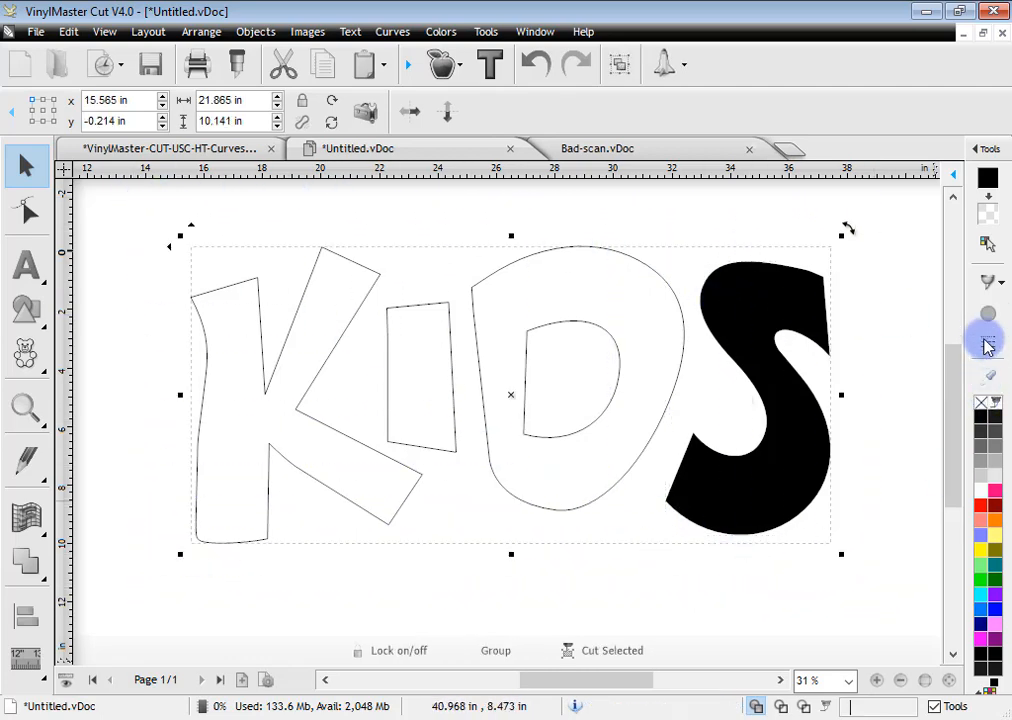
{"action": "left_click", "coordinate": [987, 322]}
{"action": "left_click", "coordinate": [988, 315]}
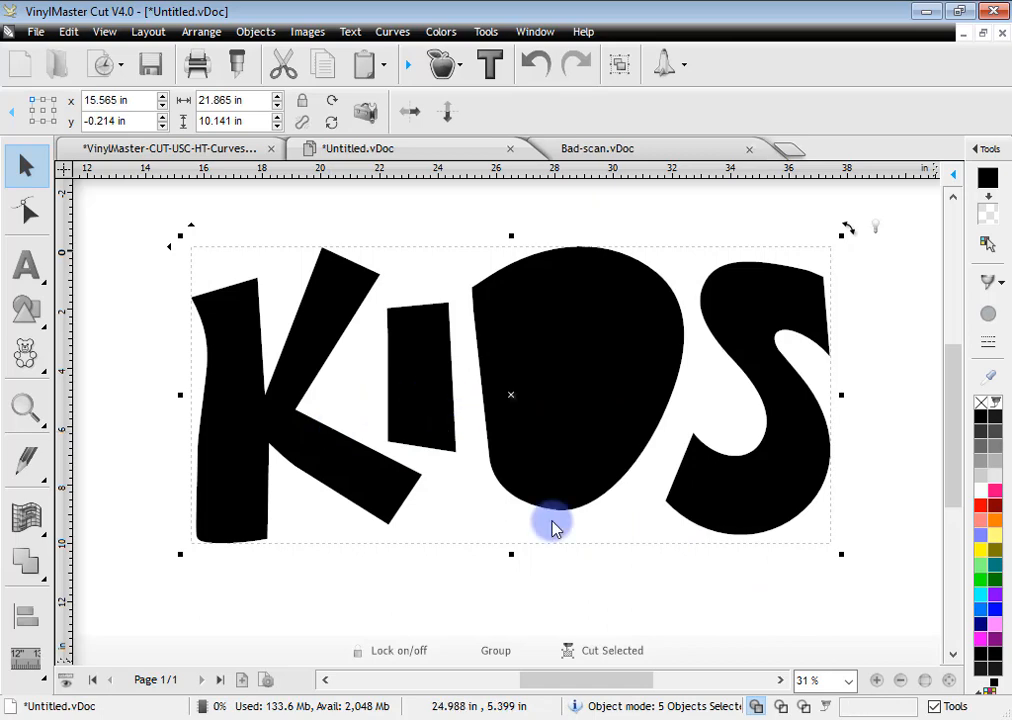
{"action": "left_click", "coordinate": [594, 592]}
Step: Inspect the D's inner and outer outlines in wireframe view, and return to Solid View
{"action": "left_click", "coordinate": [803, 706]}
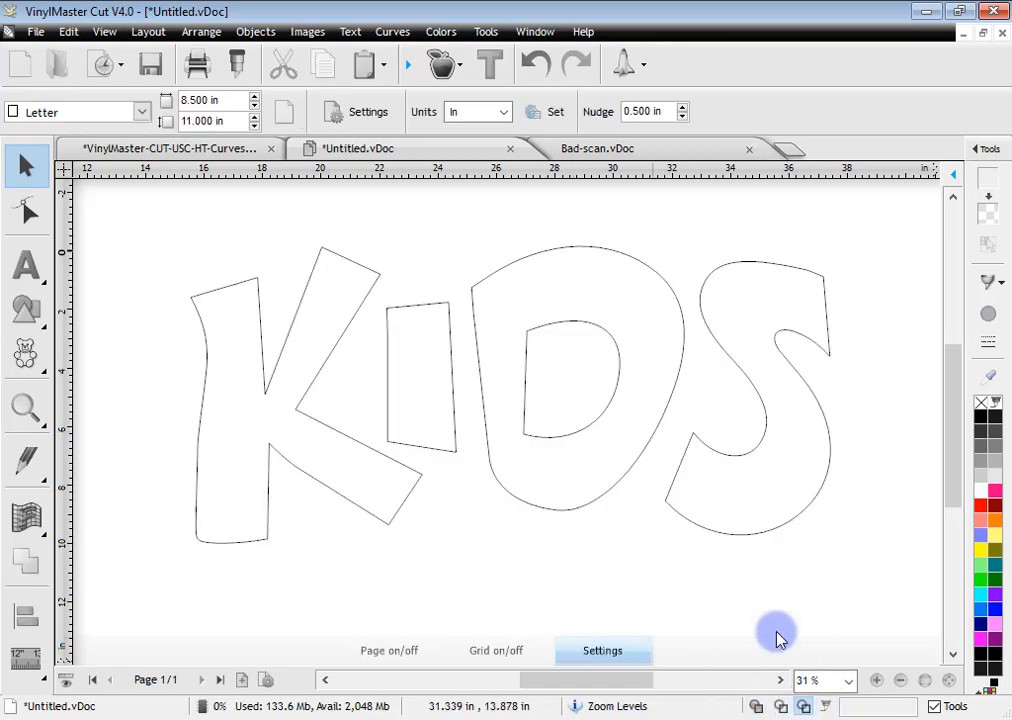
{"action": "left_click", "coordinate": [612, 406]}
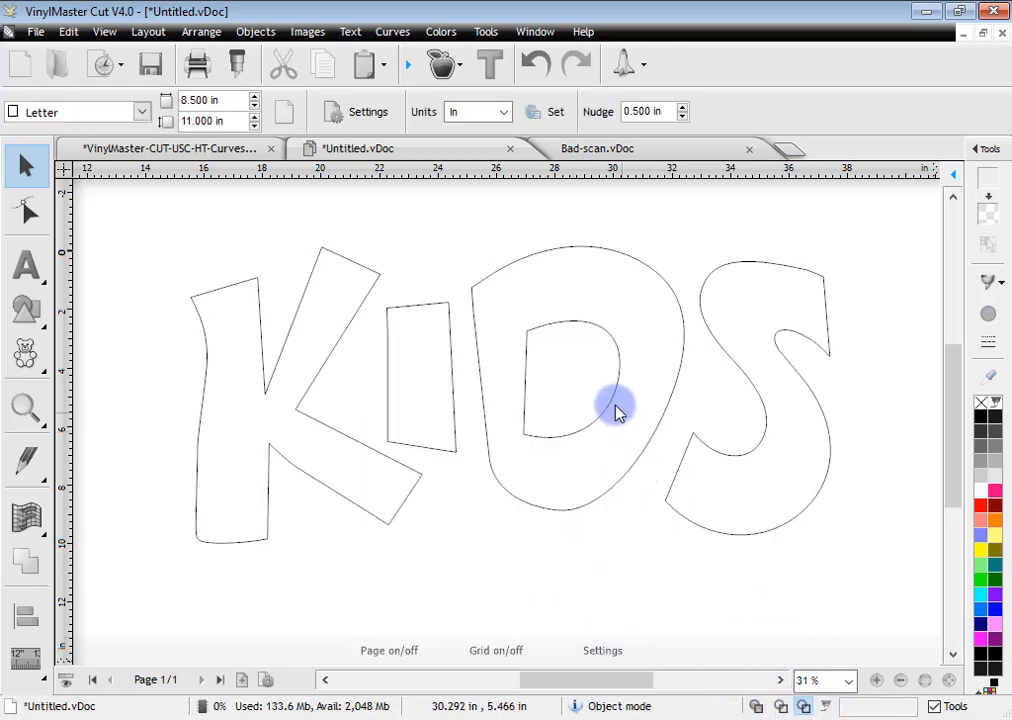
{"action": "left_click", "coordinate": [617, 490]}
{"action": "left_click", "coordinate": [757, 705]}
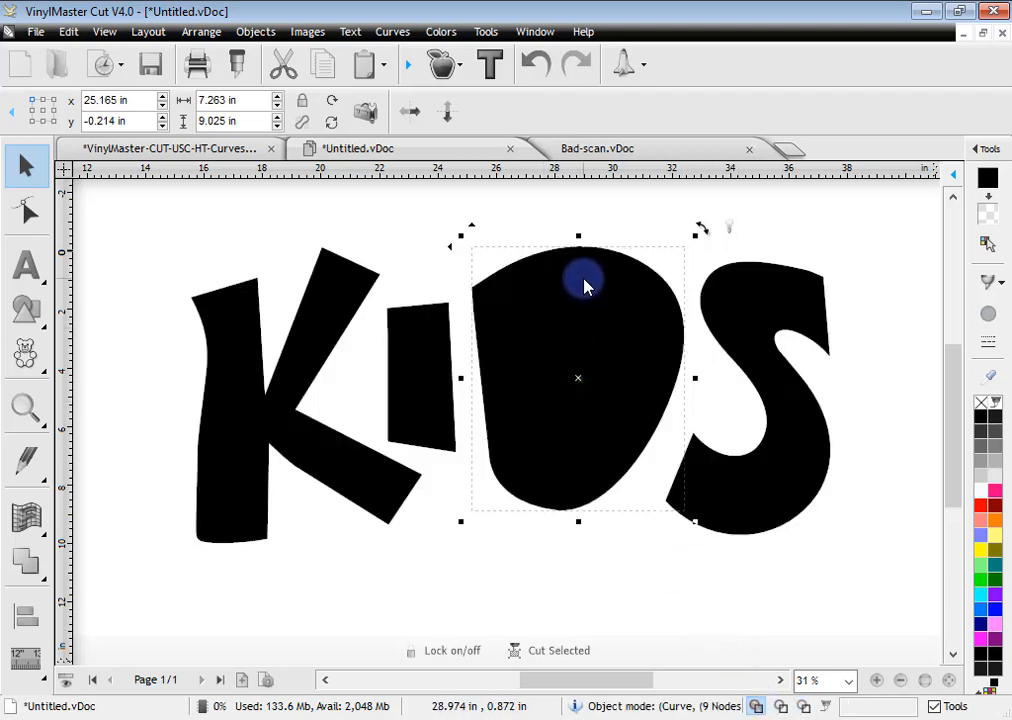
{"action": "left_click", "coordinate": [632, 535]}
Step: Combine all the letter shapes into a single object so that the D's inner shape becomes a transparent hole
{"action": "left_click_drag", "start_coordinate": [155, 207], "coordinate": [876, 598]}
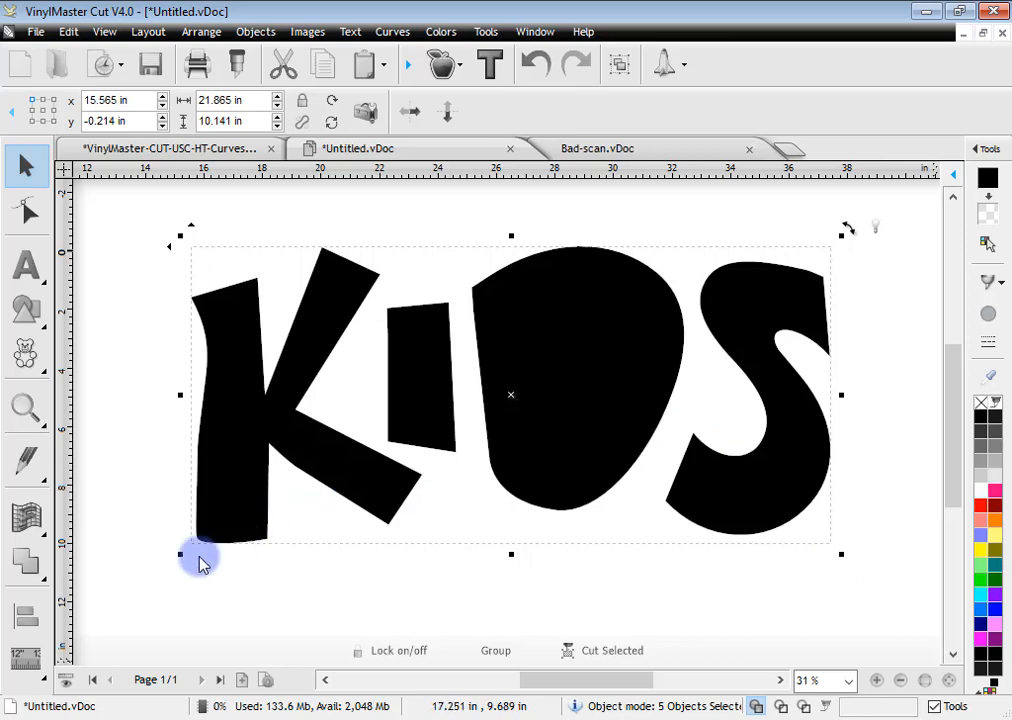
{"action": "left_click", "coordinate": [33, 565]}
{"action": "left_click", "coordinate": [158, 588]}
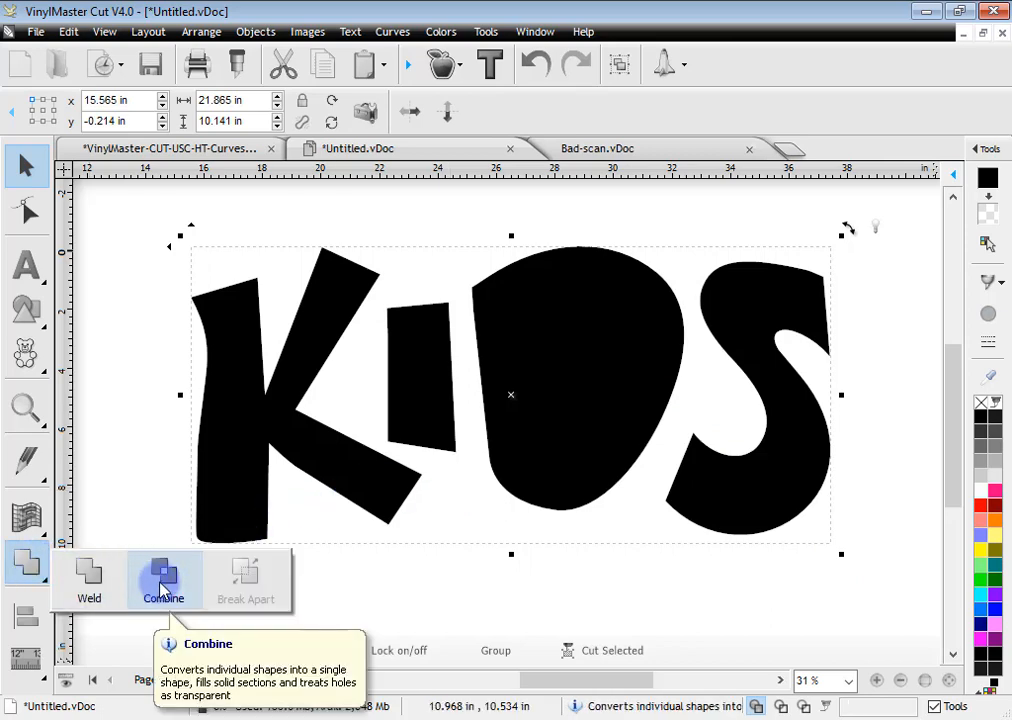
{"action": "left_click", "coordinate": [163, 590]}
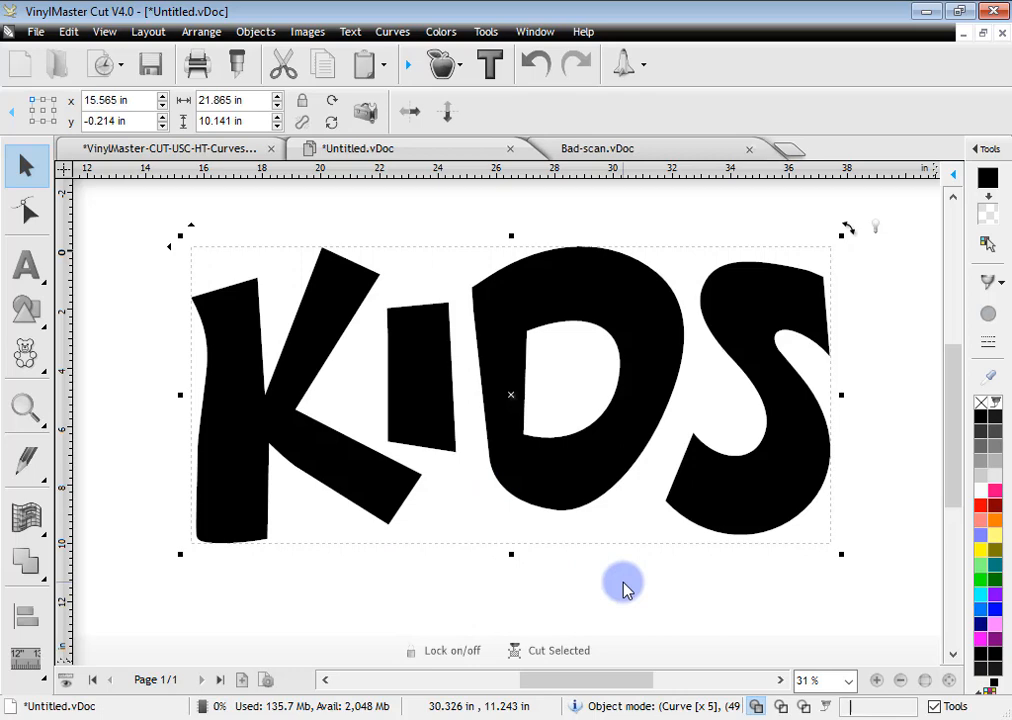
Step: Scale the combined word down to about 21.3 × 9.9 in and shift it slightly left and downwards
{"action": "mouse_move", "coordinate": [841, 553]}
{"action": "left_mouse_down"}
{"action": "mouse_move", "coordinate": [540, 420]}
{"action": "mouse_move", "coordinate": [820, 560]}
{"action": "mouse_move", "coordinate": [825, 553]}
{"action": "left_mouse_up"}
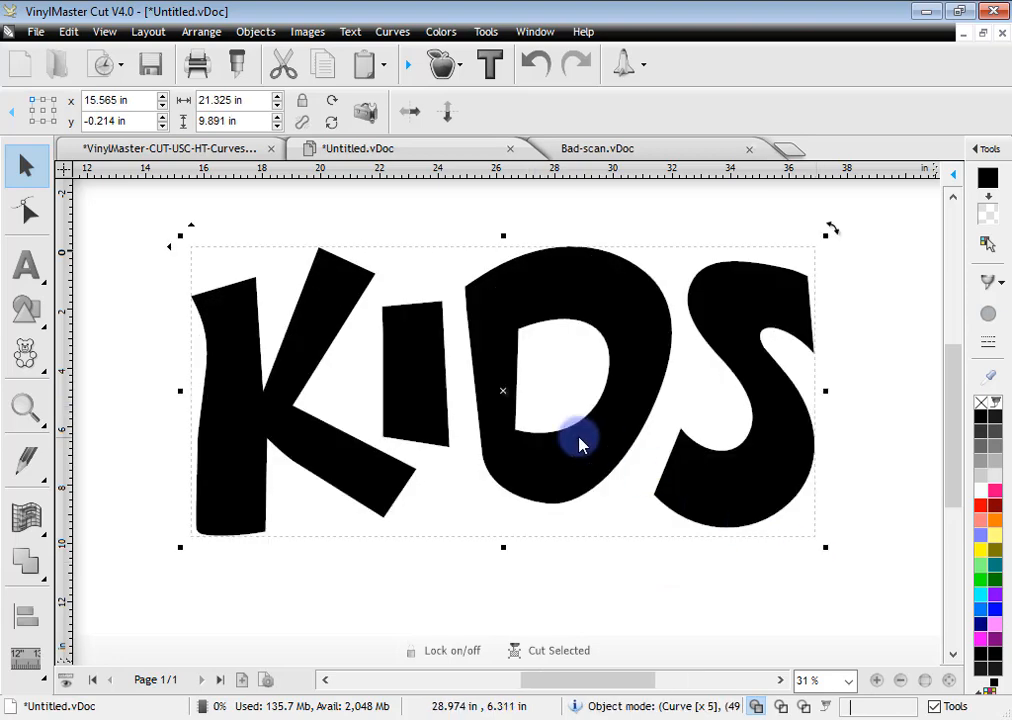
{"action": "left_click_drag", "start_coordinate": [580, 445], "coordinate": [551, 438]}
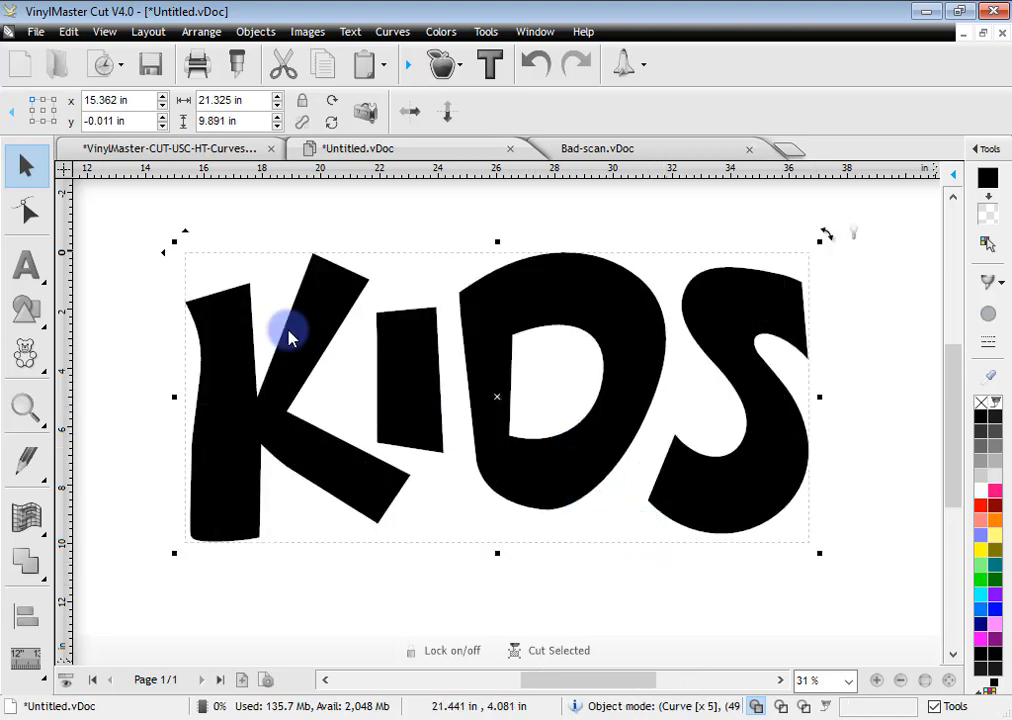
Step: Edit the K's nodes to straighten the stem's outer edge and base, removing surplus curve nodes and adjusting the outer bottom corner
{"action": "left_click", "coordinate": [30, 212]}
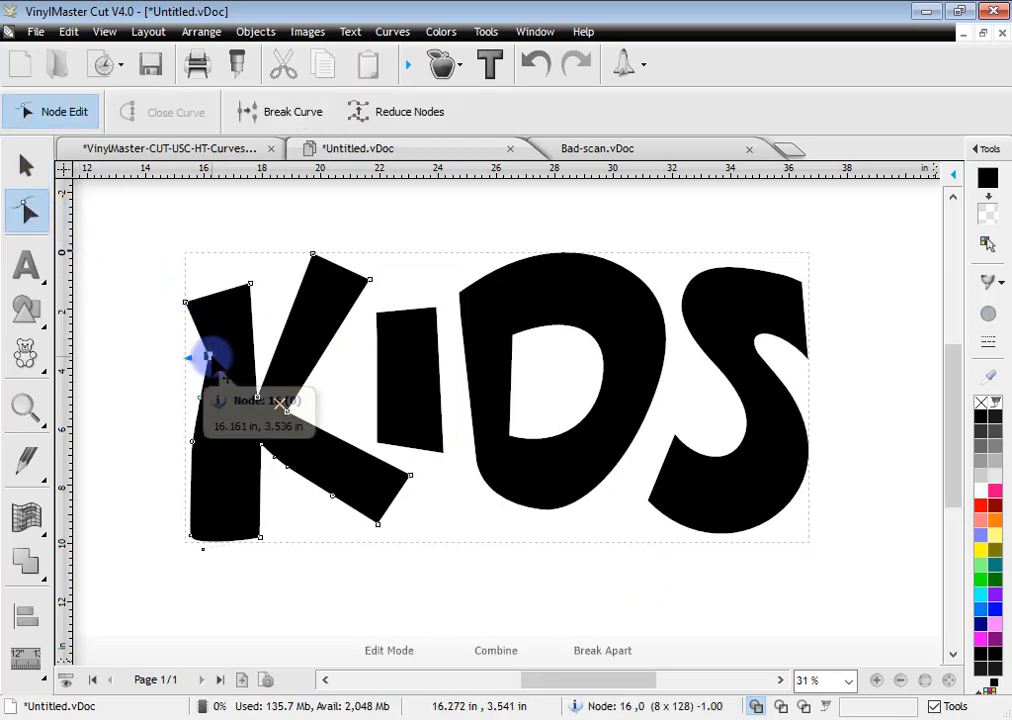
{"action": "double_click", "coordinate": [208, 356]}
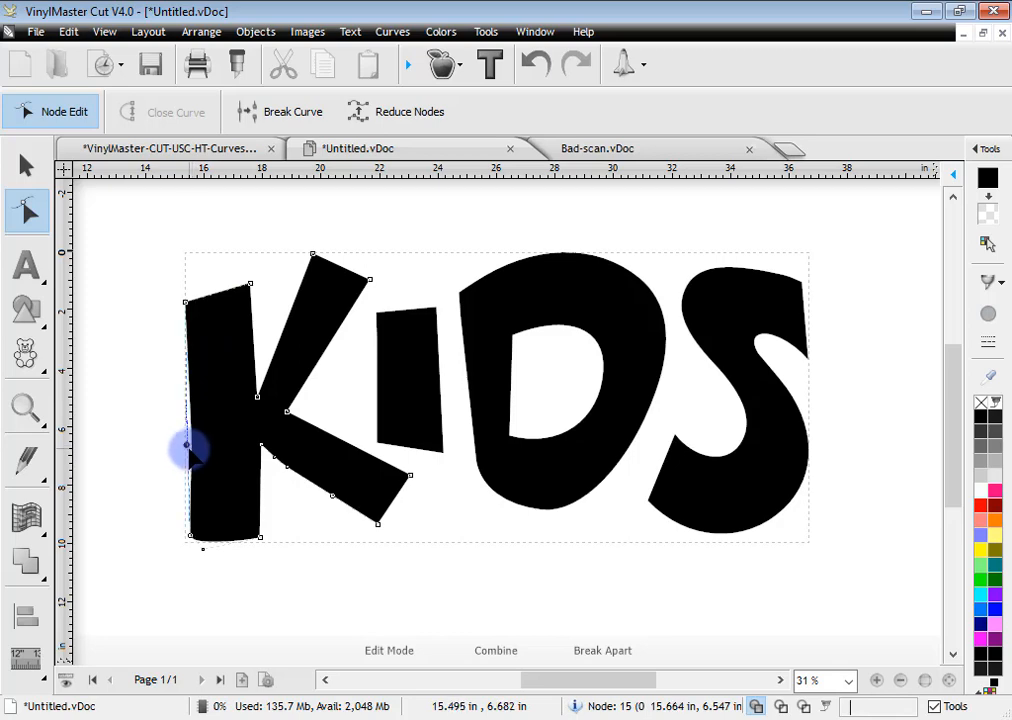
{"action": "left_click_drag", "start_coordinate": [188, 447], "coordinate": [187, 447]}
{"action": "mouse_move", "coordinate": [190, 536]}
{"action": "left_mouse_down"}
{"action": "mouse_move", "coordinate": [178, 554]}
{"action": "mouse_move", "coordinate": [183, 541]}
{"action": "left_mouse_up"}
{"action": "left_click", "coordinate": [320, 567]}
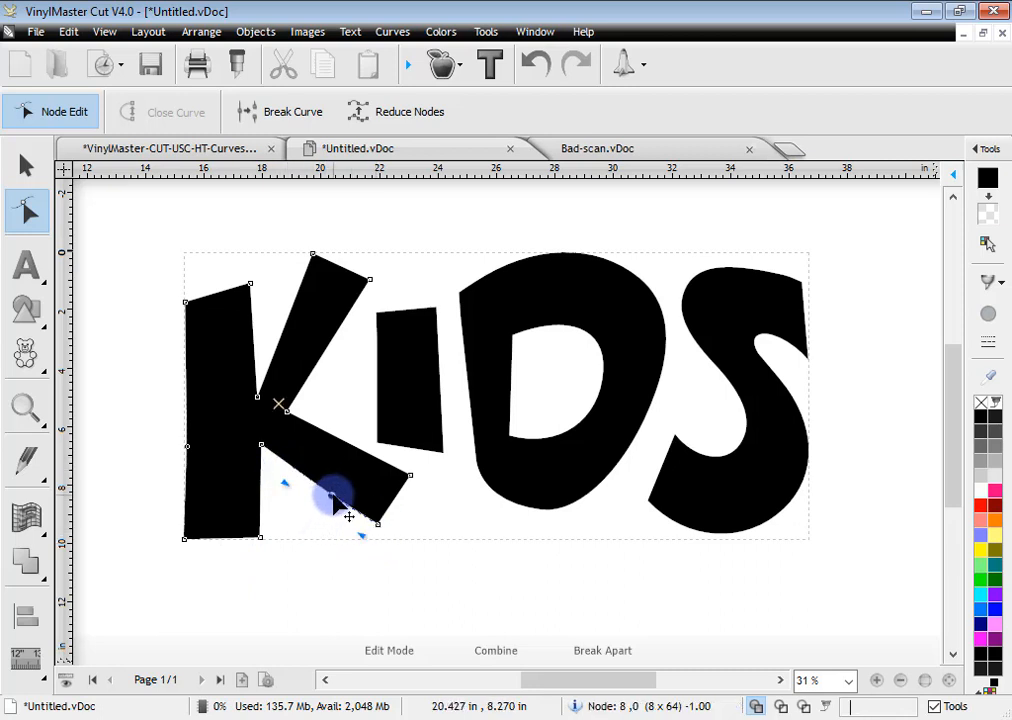
Step: Edit the K's nodes to extend its lower leg downwards, raise the stem's top corners, and bow the stem's outer edge inwards
{"action": "left_click_drag", "start_coordinate": [378, 523], "coordinate": [380, 558]}
{"action": "left_click_drag", "start_coordinate": [408, 477], "coordinate": [406, 488]}
{"action": "left_click_drag", "start_coordinate": [251, 284], "coordinate": [255, 271]}
{"action": "left_click", "coordinate": [185, 301]}
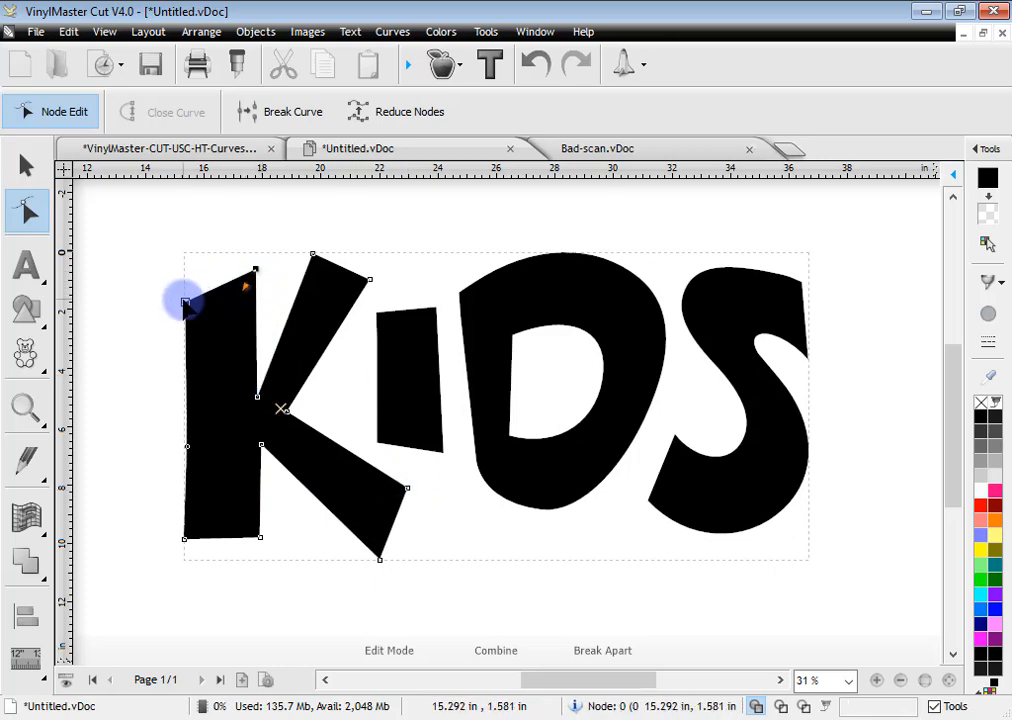
{"action": "left_click_drag", "start_coordinate": [180, 289], "coordinate": [181, 286]}
{"action": "left_click", "coordinate": [197, 435]}
{"action": "left_click", "coordinate": [203, 447]}
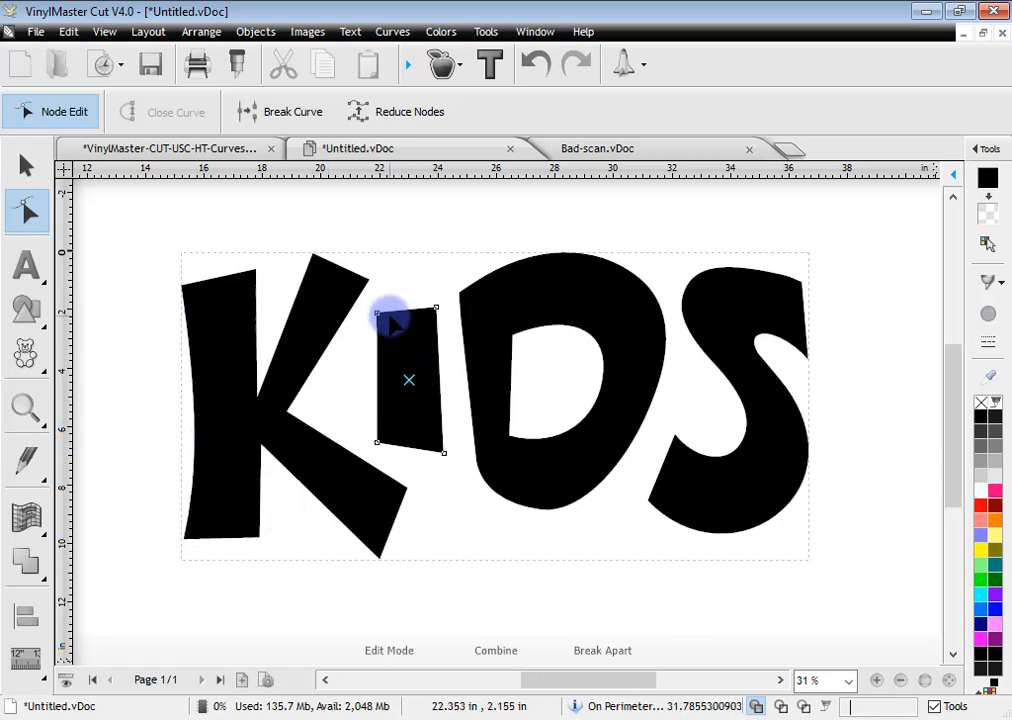
Step: Raise the I's upper left corner node to level its top edge, and undo the deletion of its upper right node
{"action": "left_click_drag", "start_coordinate": [382, 308], "coordinate": [380, 307]}
{"action": "left_click", "coordinate": [379, 342]}
{"action": "key", "text": "Delete"}
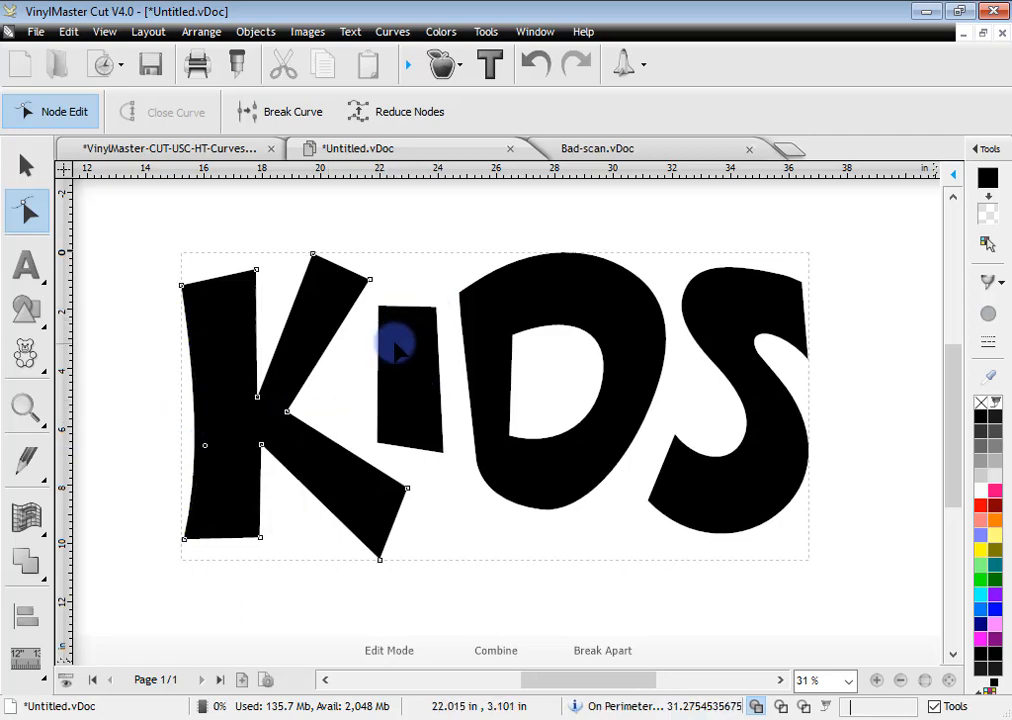
{"action": "key", "text": "Delete"}
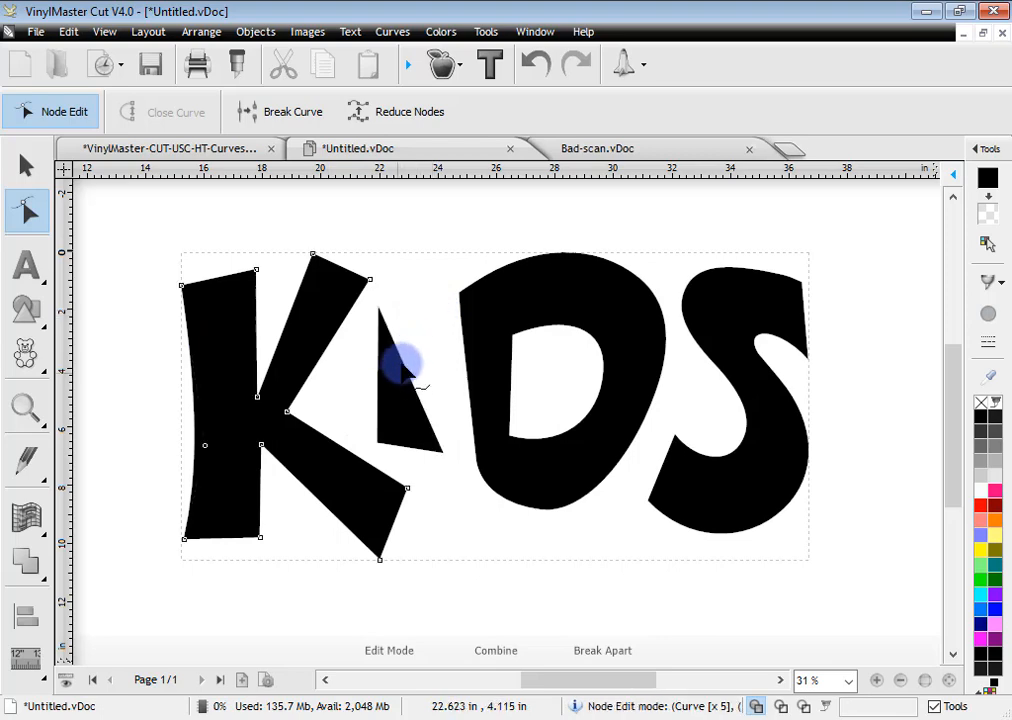
{"action": "left_click", "coordinate": [538, 66]}
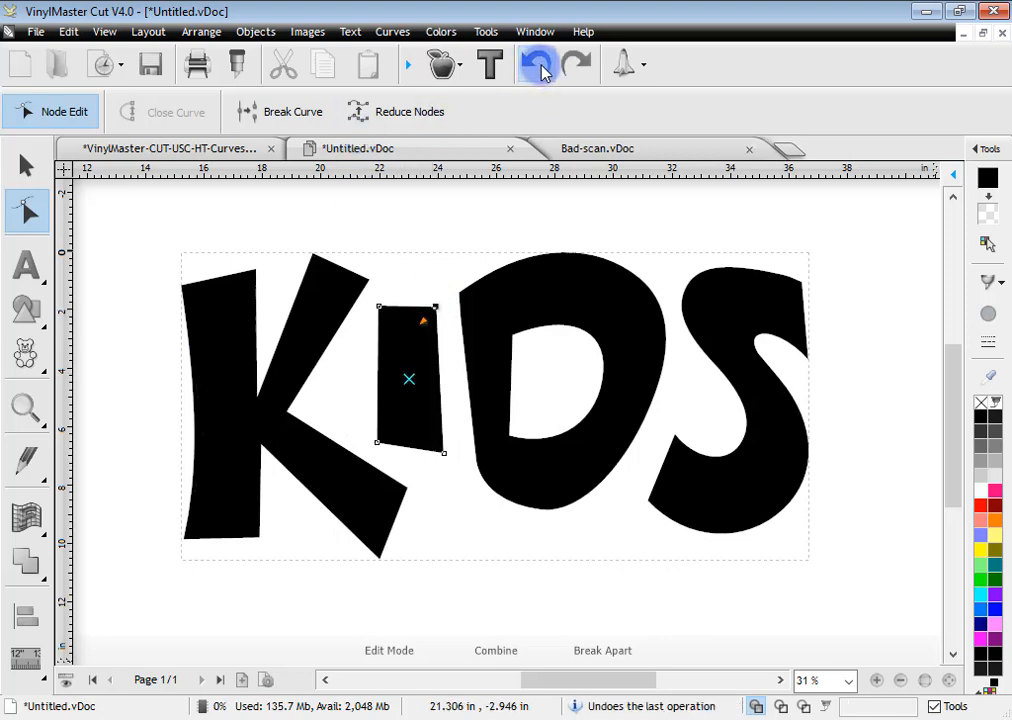
Step: Reshape the D by slanting and rounding its inner hole and pulling the outline's lower left node into a sharp corner
{"action": "left_click", "coordinate": [510, 436]}
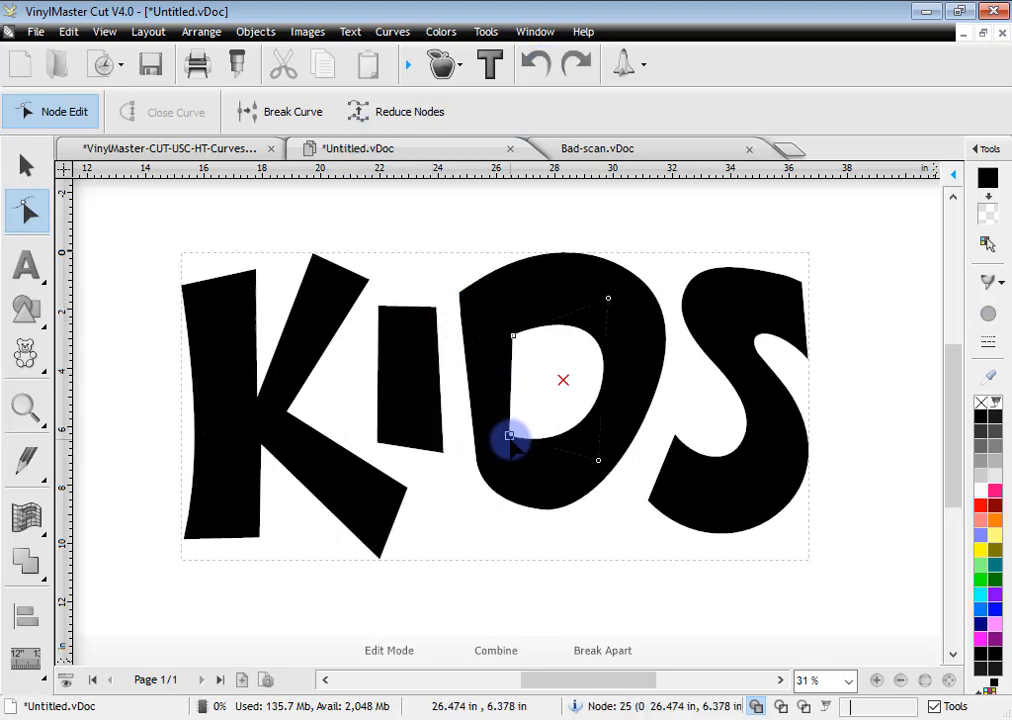
{"action": "left_click_drag", "start_coordinate": [594, 461], "coordinate": [605, 452]}
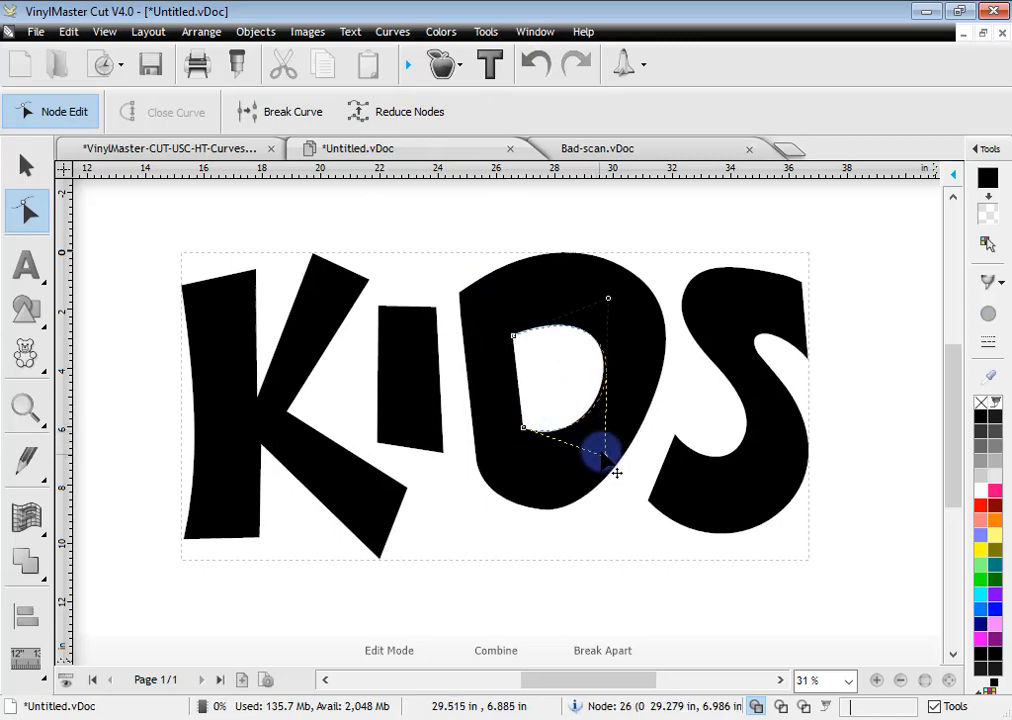
{"action": "left_click", "coordinate": [486, 500]}
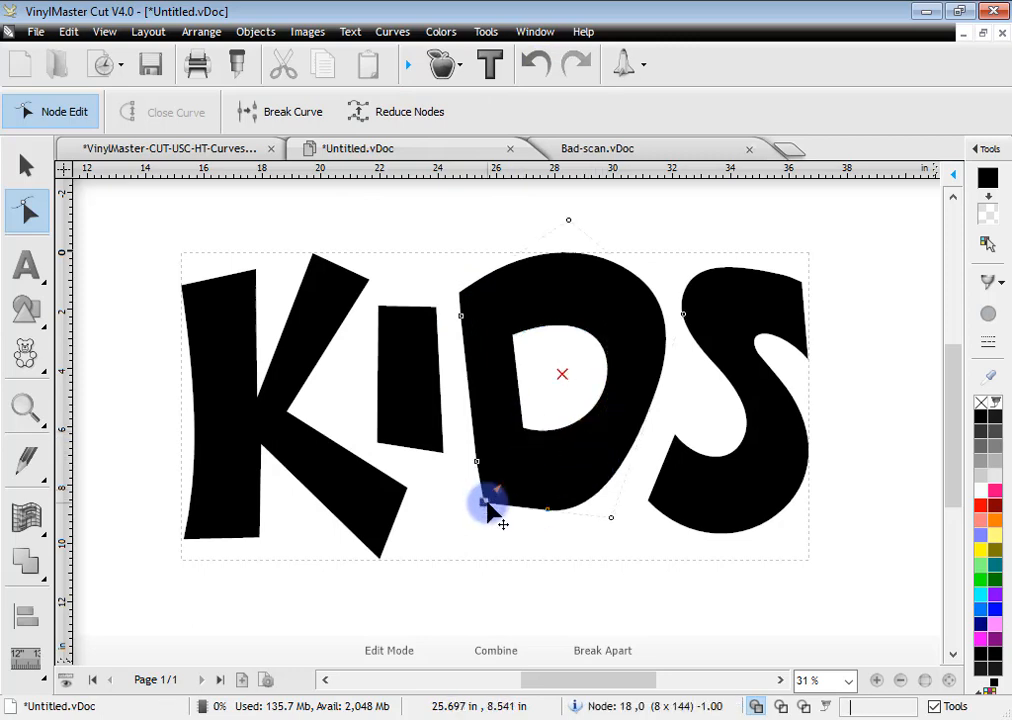
{"action": "left_click_drag", "start_coordinate": [480, 507], "coordinate": [478, 507]}
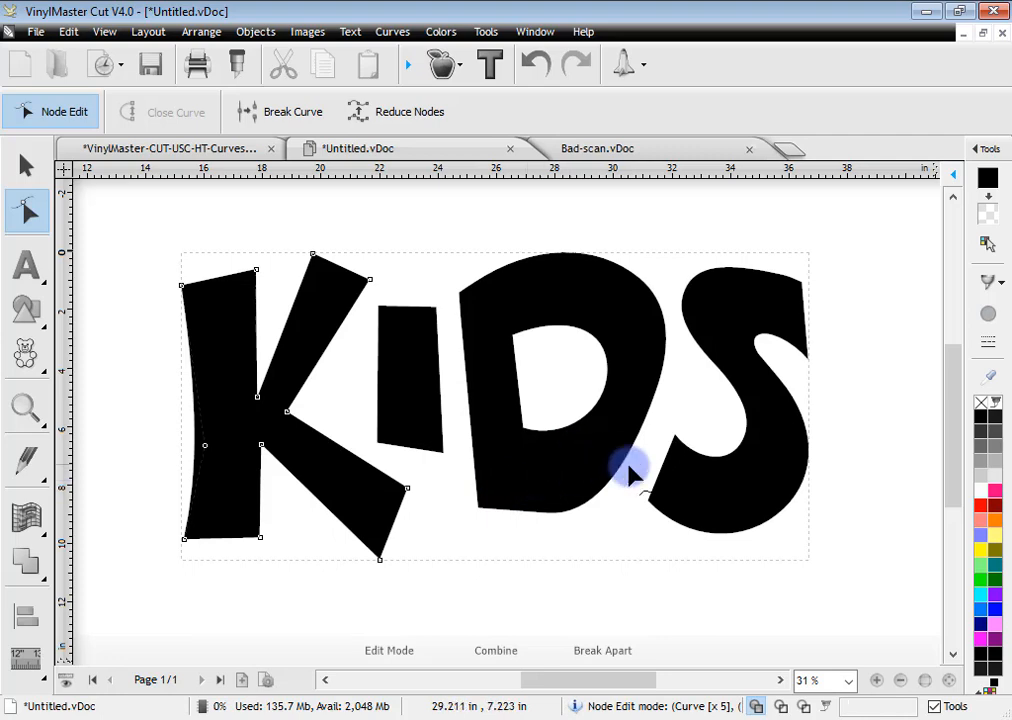
{"action": "left_click", "coordinate": [523, 428]}
{"action": "left_click_drag", "start_coordinate": [527, 453], "coordinate": [524, 454]}
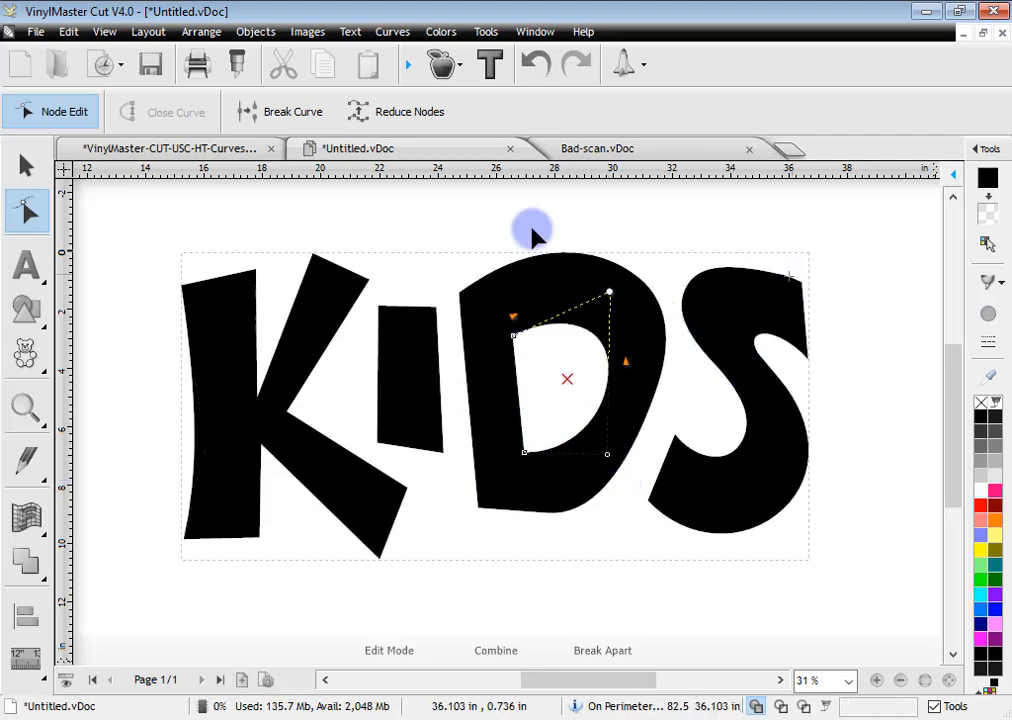
Step: Fill the combined word KIDS with red, and delete the word from the page
{"action": "left_click", "coordinate": [26, 165]}
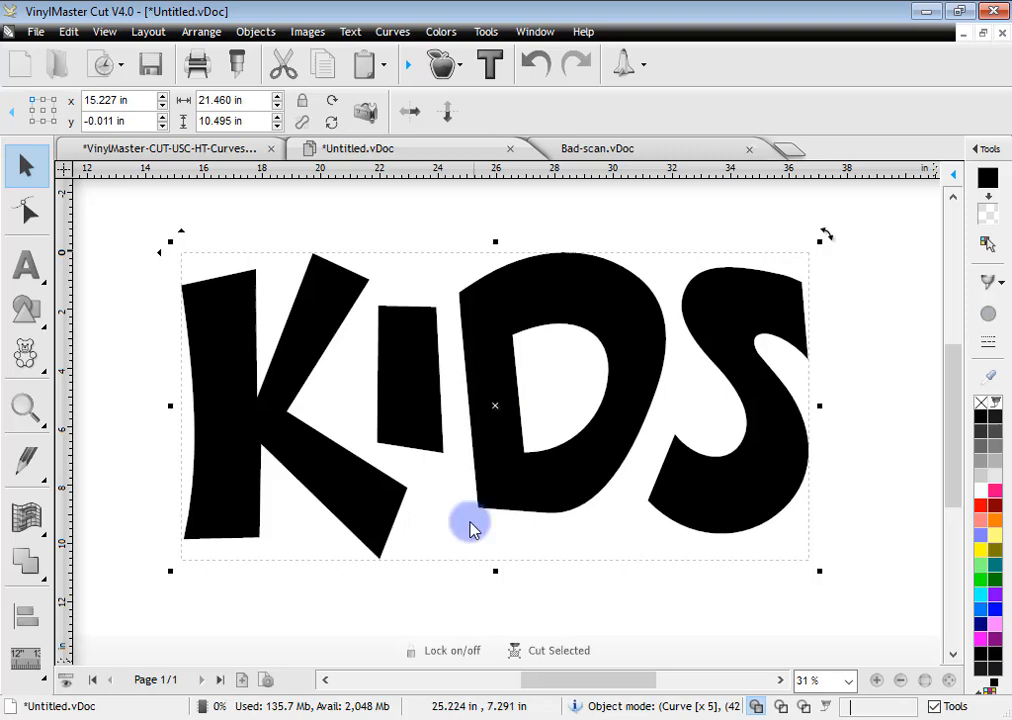
{"action": "left_click", "coordinate": [983, 507]}
{"action": "left_click", "coordinate": [866, 487]}
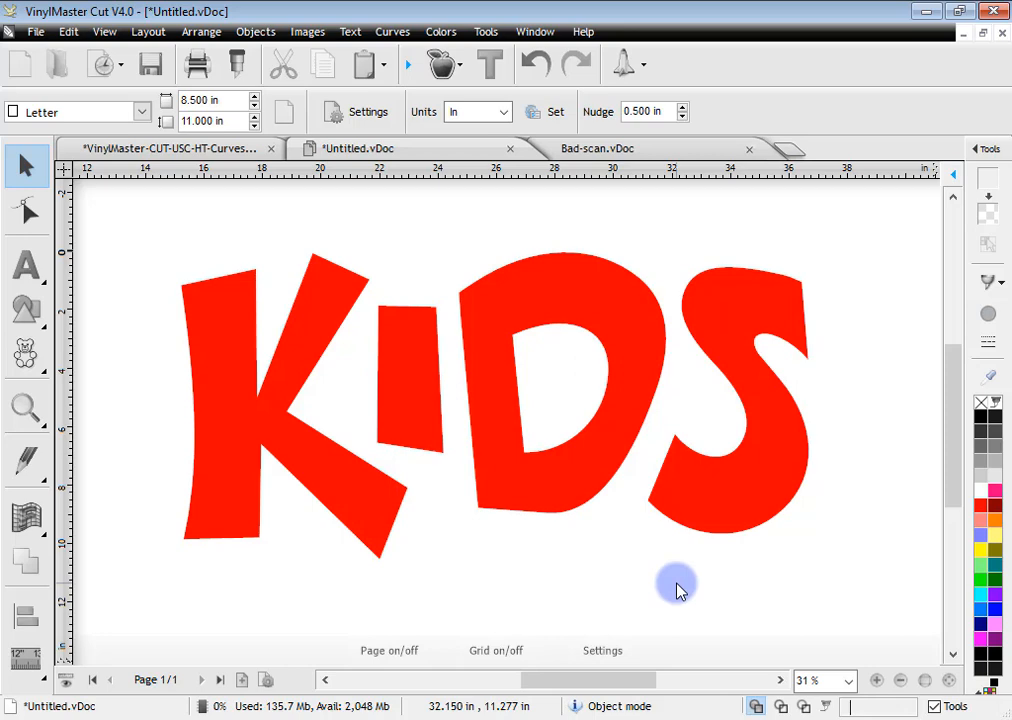
{"action": "left_click_drag", "start_coordinate": [146, 211], "coordinate": [851, 588]}
{"action": "key", "text": "Delete"}
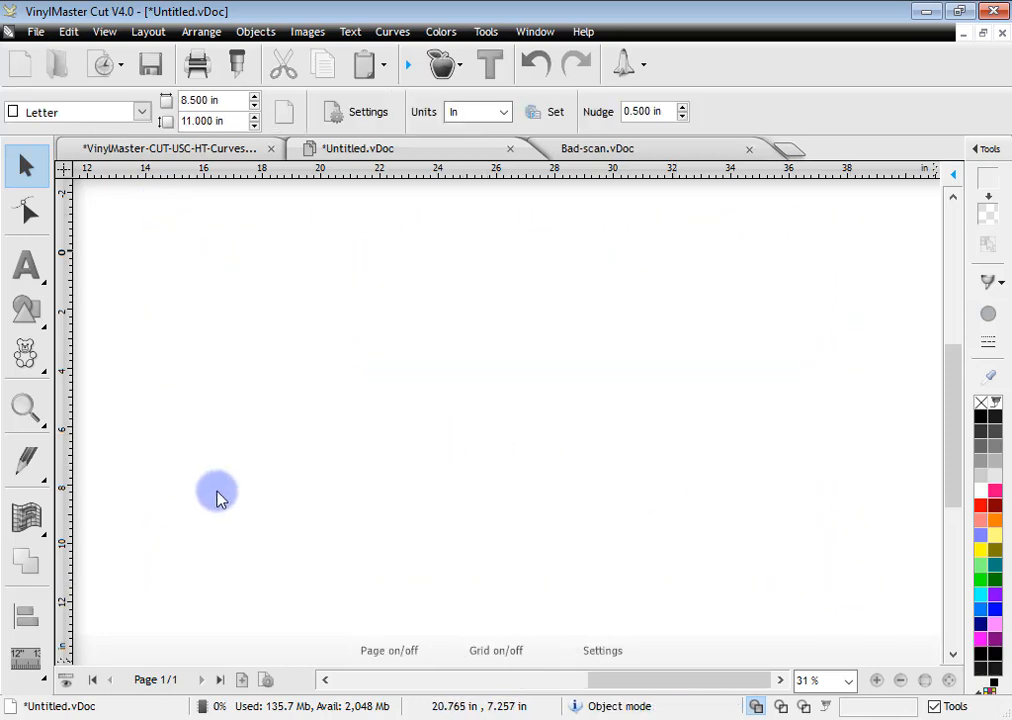
Step: Draw a closed apple outline about 10.5 × 9.0 in with the Curve tool, and shift it slightly left and downwards
{"action": "left_click", "coordinate": [42, 466]}
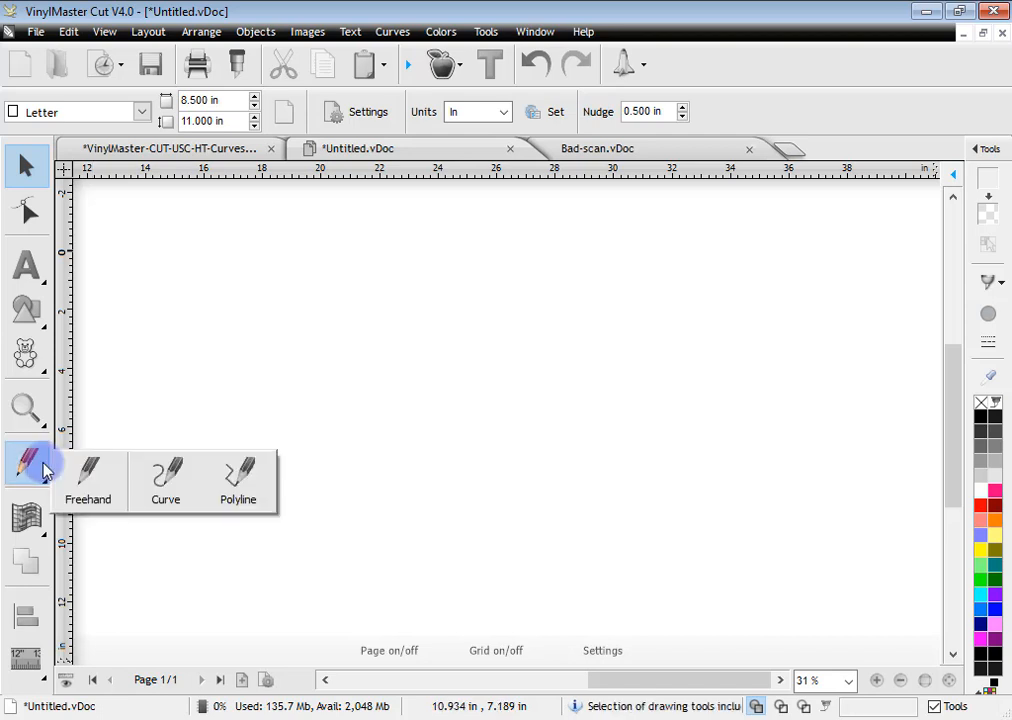
{"action": "left_click", "coordinate": [172, 484]}
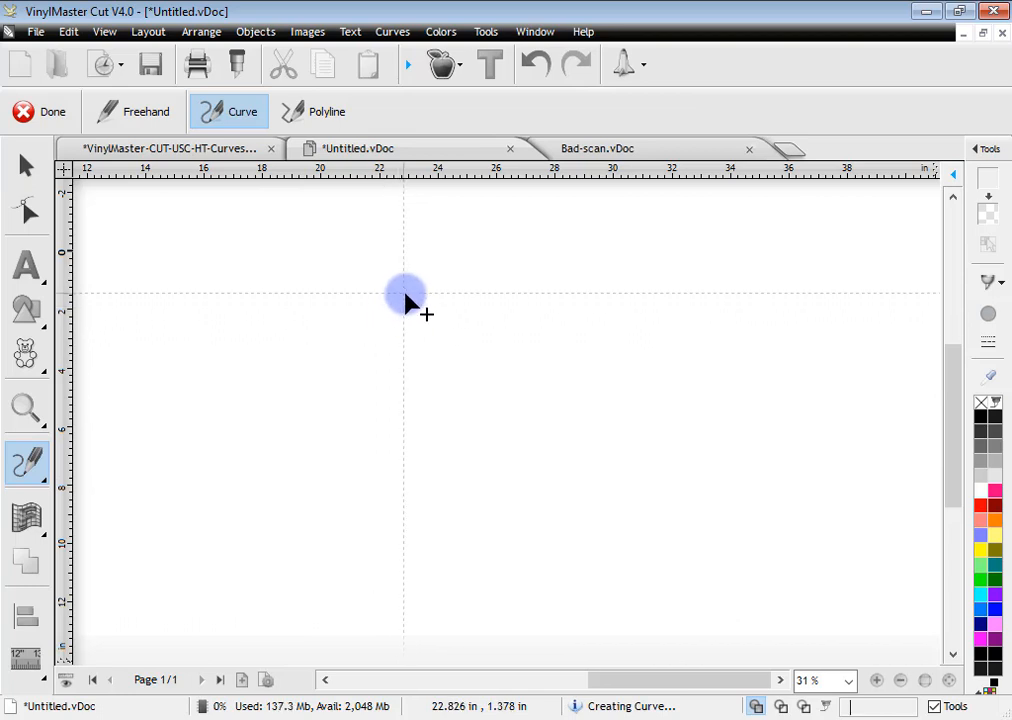
{"action": "left_click", "coordinate": [453, 295]}
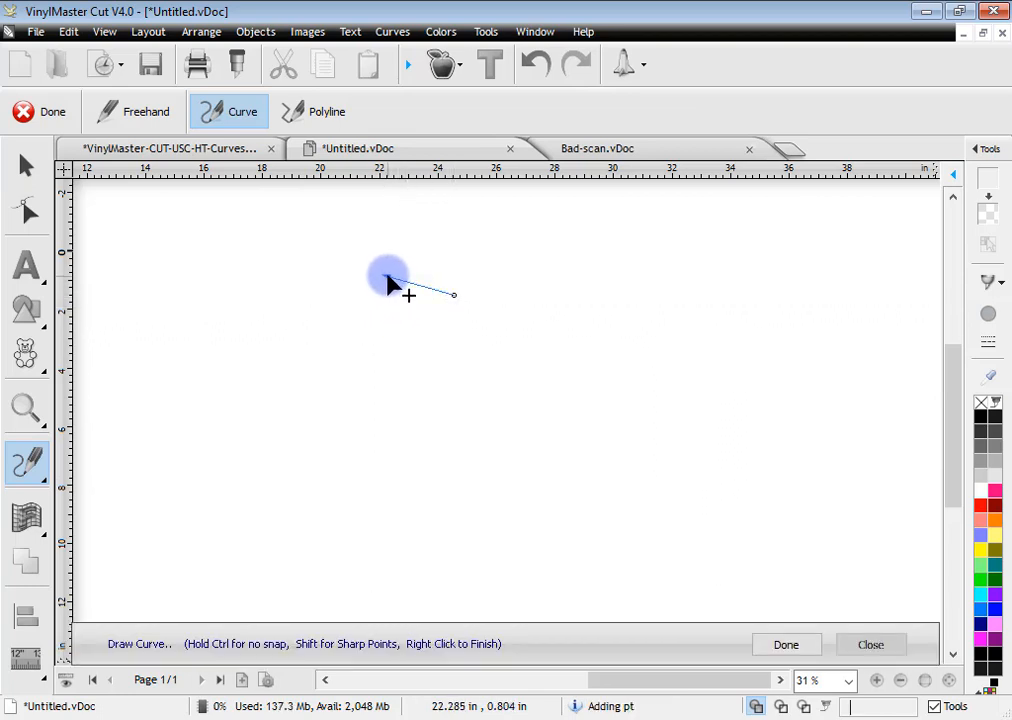
{"action": "left_click", "coordinate": [387, 277]}
{"action": "left_click", "coordinate": [344, 307]}
{"action": "left_click", "coordinate": [322, 367]}
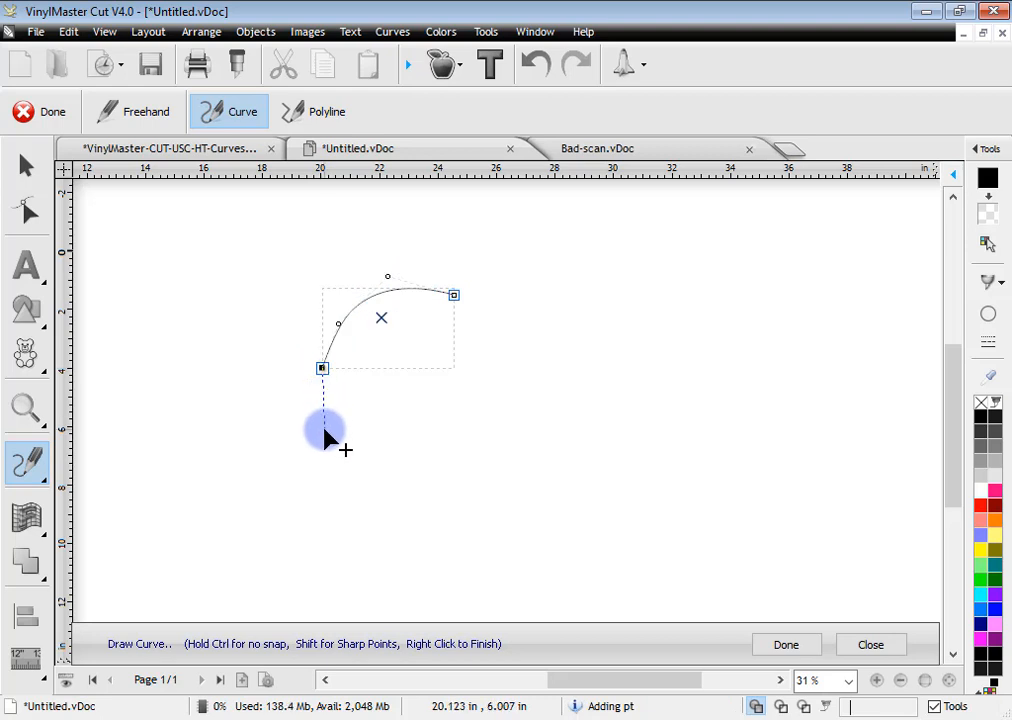
{"action": "left_click", "coordinate": [323, 430]}
{"action": "left_click", "coordinate": [341, 487]}
{"action": "left_click", "coordinate": [400, 533]}
{"action": "left_click", "coordinate": [455, 542]}
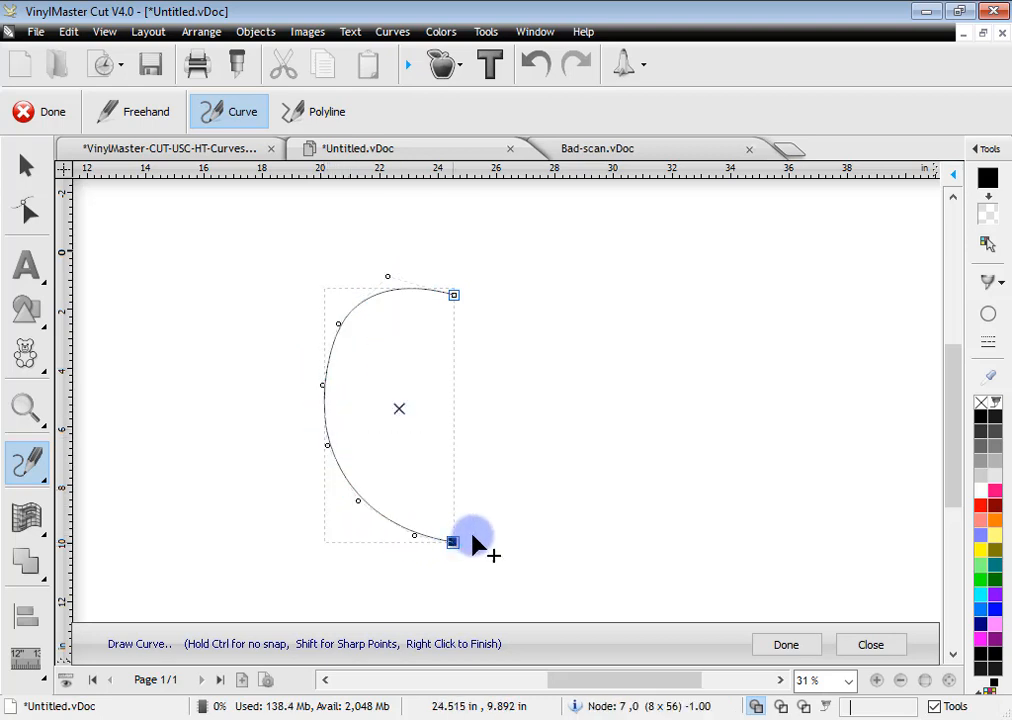
{"action": "left_click", "coordinate": [495, 535]}
{"action": "left_click", "coordinate": [533, 543]}
{"action": "left_click", "coordinate": [549, 542]}
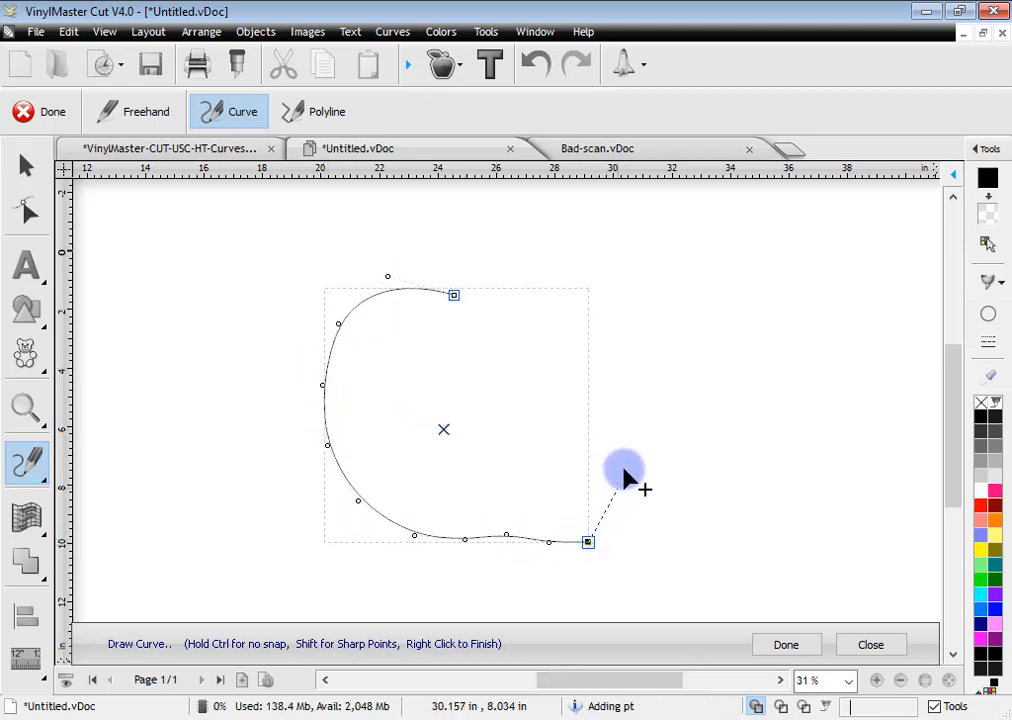
{"action": "left_click", "coordinate": [627, 459]}
{"action": "left_click", "coordinate": [639, 324]}
{"action": "left_click", "coordinate": [605, 273]}
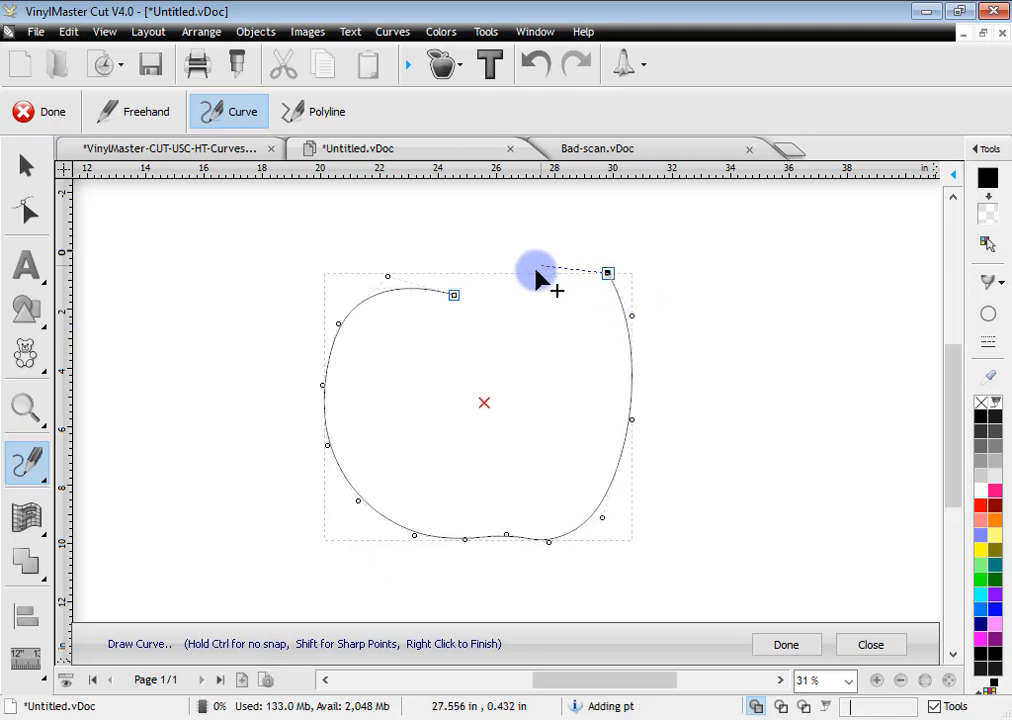
{"action": "left_click", "coordinate": [520, 279]}
{"action": "left_click", "coordinate": [479, 297]}
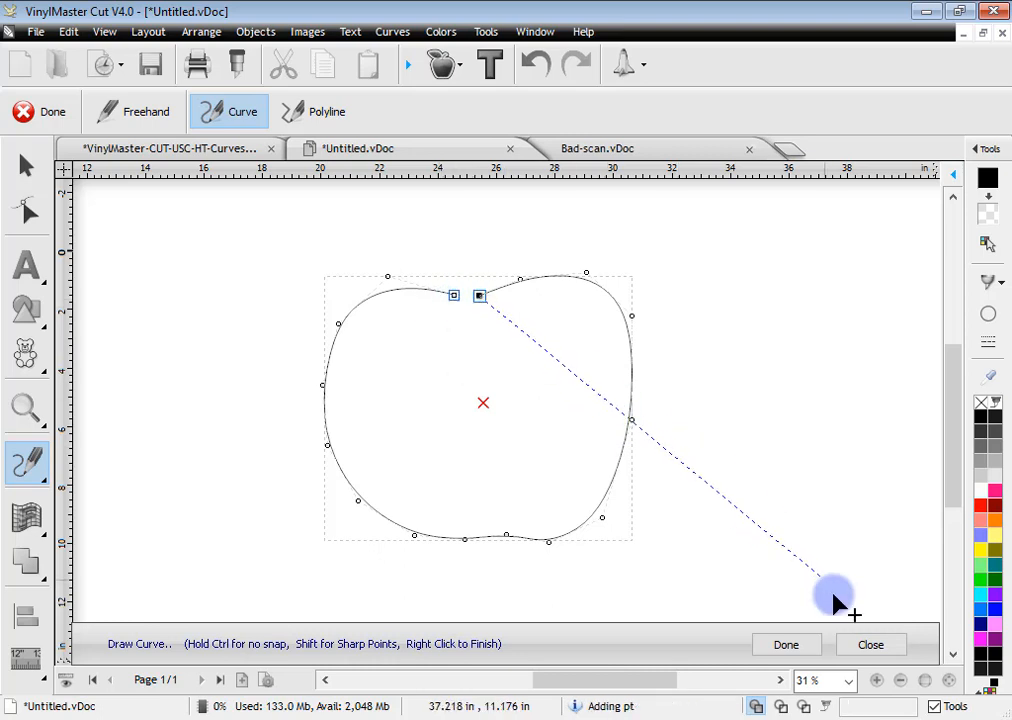
{"action": "left_click", "coordinate": [867, 645]}
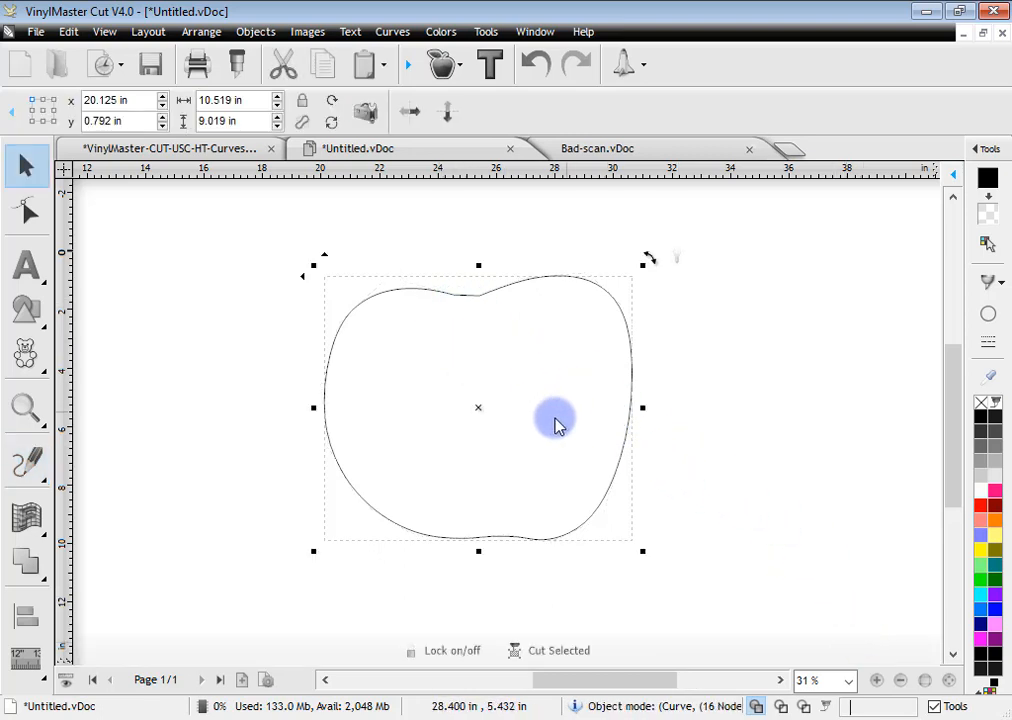
{"action": "left_click_drag", "start_coordinate": [479, 407], "coordinate": [454, 438]}
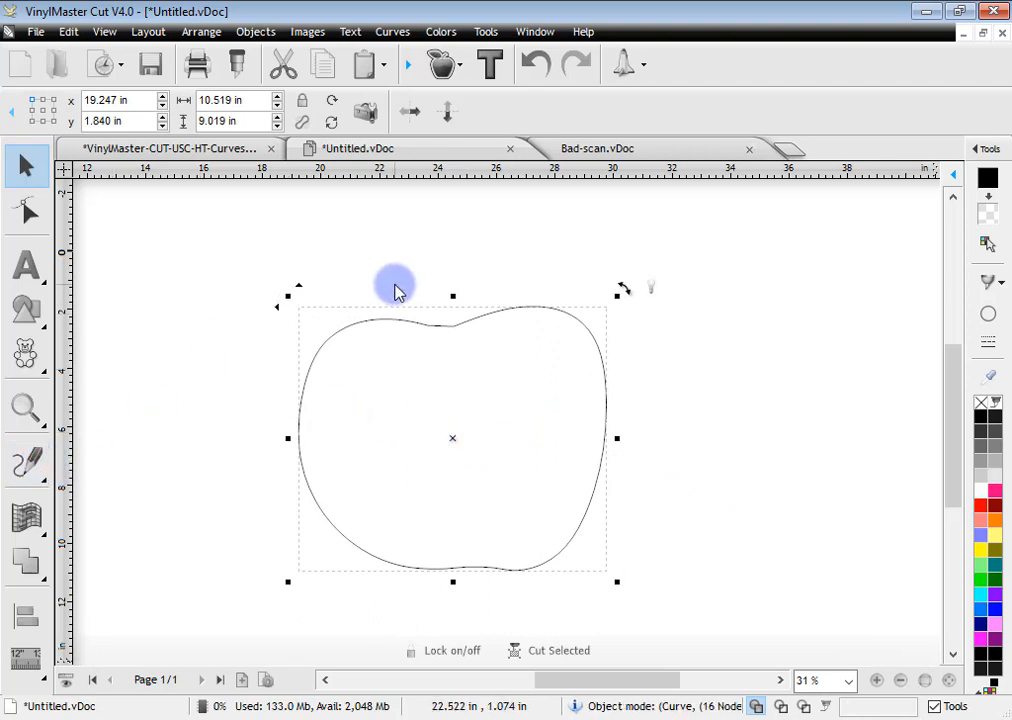
Step: Draw a narrow curved stem about 1.7 × 3.1 in overlapping the dip at the top of the apple
{"action": "left_click", "coordinate": [25, 463]}
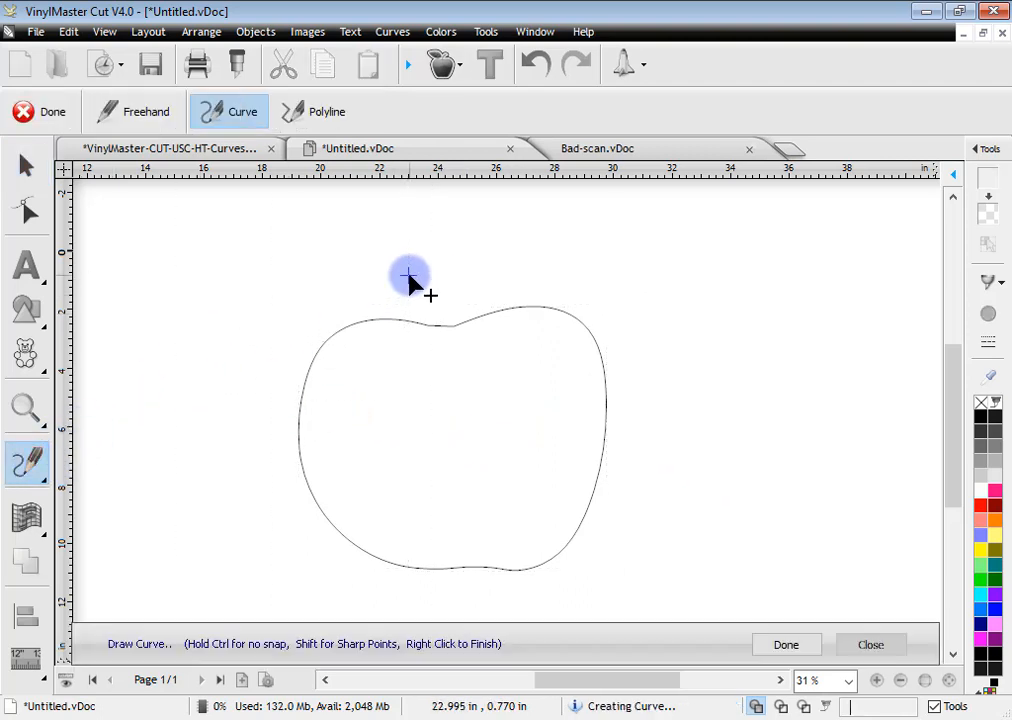
{"action": "mouse_move", "coordinate": [409, 275]}
{"action": "left_mouse_down"}
{"action": "mouse_move", "coordinate": [434, 347]}
{"action": "mouse_move", "coordinate": [448, 350]}
{"action": "mouse_move", "coordinate": [425, 264]}
{"action": "mouse_move", "coordinate": [410, 250]}
{"action": "mouse_move", "coordinate": [468, 272]}
{"action": "left_mouse_up"}
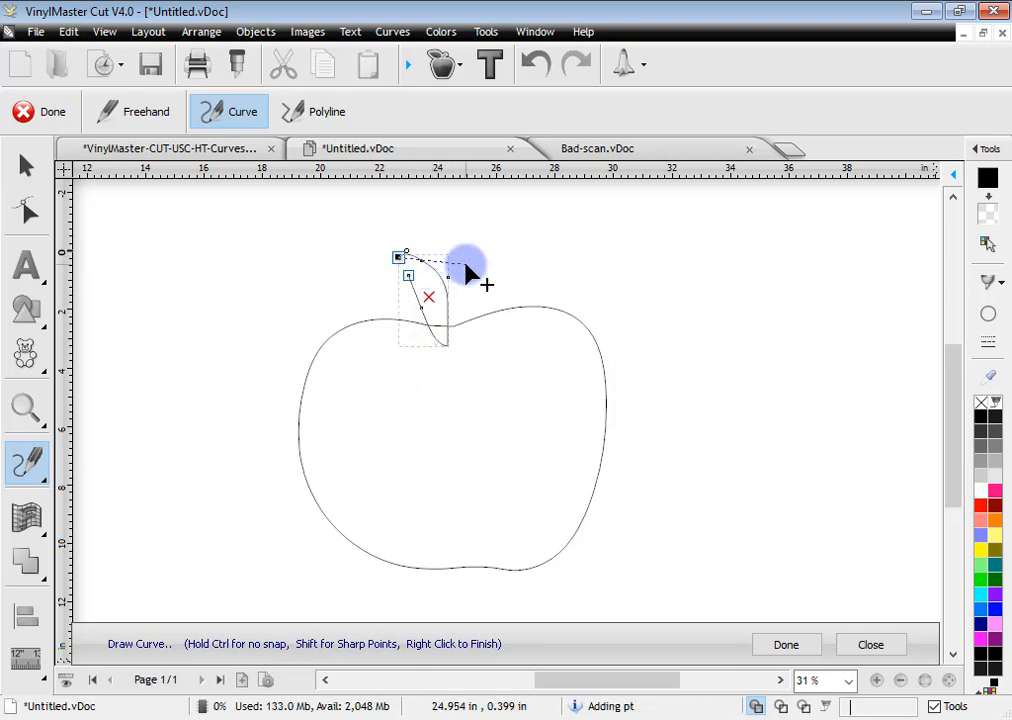
{"action": "left_click", "coordinate": [870, 644]}
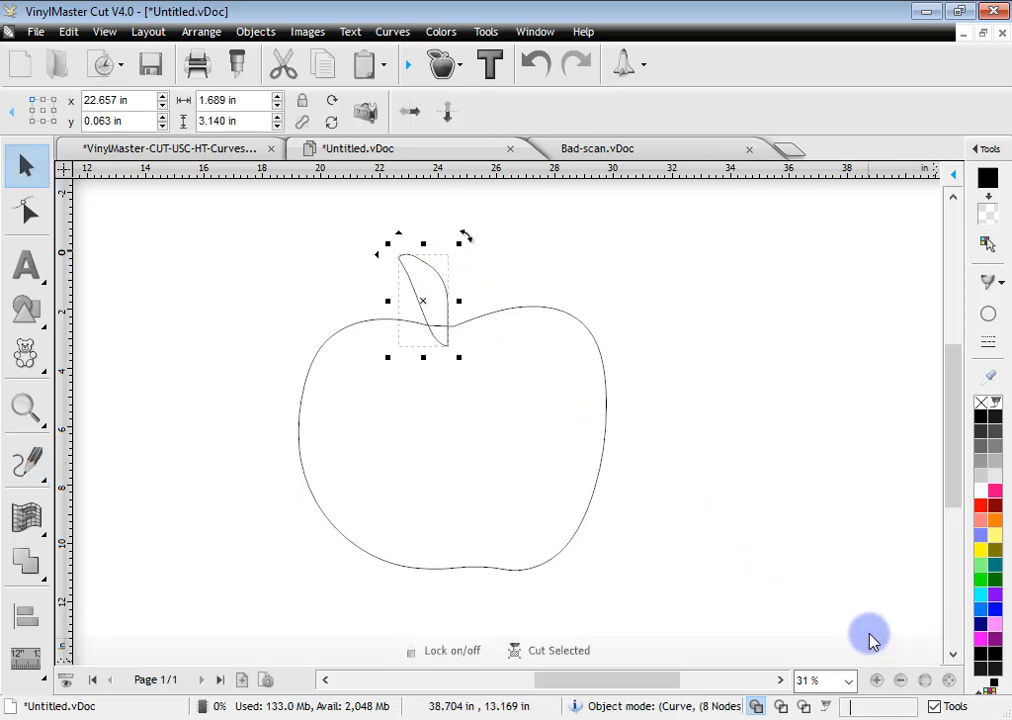
Step: Draw a pointed leaf about 5.0 × 3.0 in extending up and right from the dip at the apple's top
{"action": "left_click", "coordinate": [27, 463]}
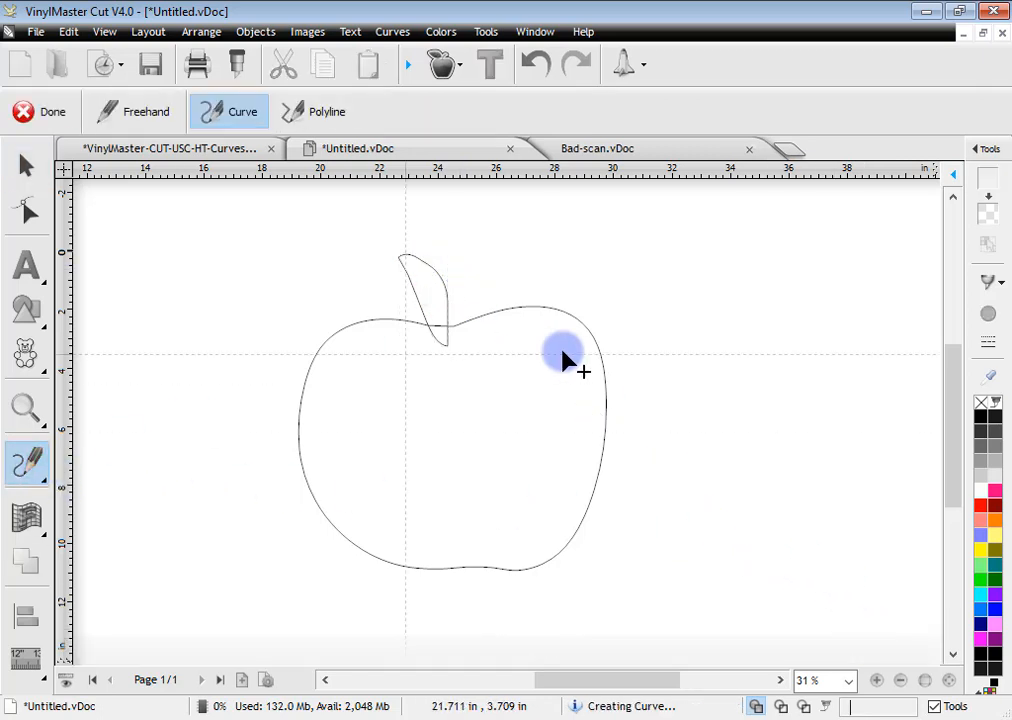
{"action": "left_click", "coordinate": [457, 332]}
{"action": "left_click", "coordinate": [521, 270]}
{"action": "left_click", "coordinate": [603, 269]}
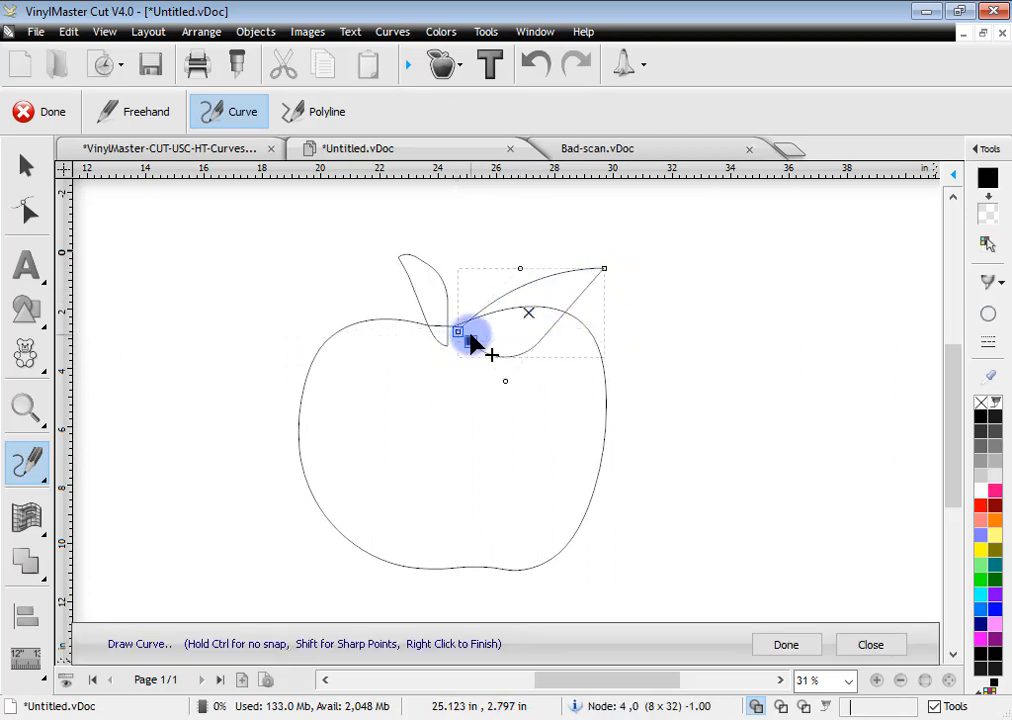
{"action": "left_click", "coordinate": [472, 343]}
{"action": "left_click", "coordinate": [877, 640]}
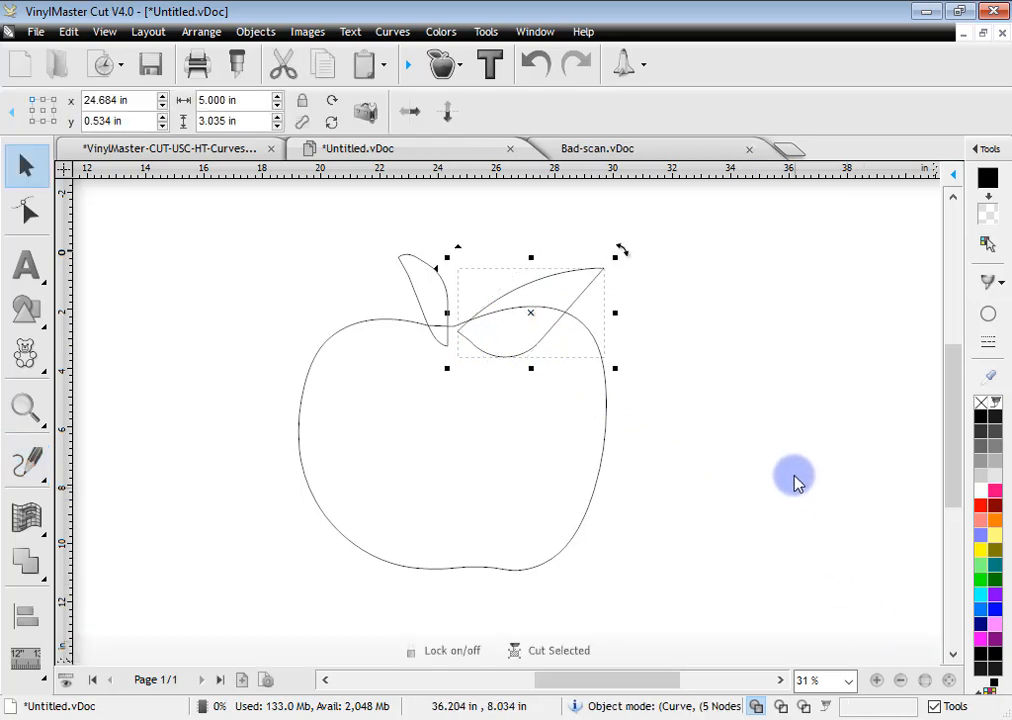
Step: Edit the stem's nodes to give it a wide, straight top end, a straight long edge and a squared base inside the apple
{"action": "left_click", "coordinate": [30, 210]}
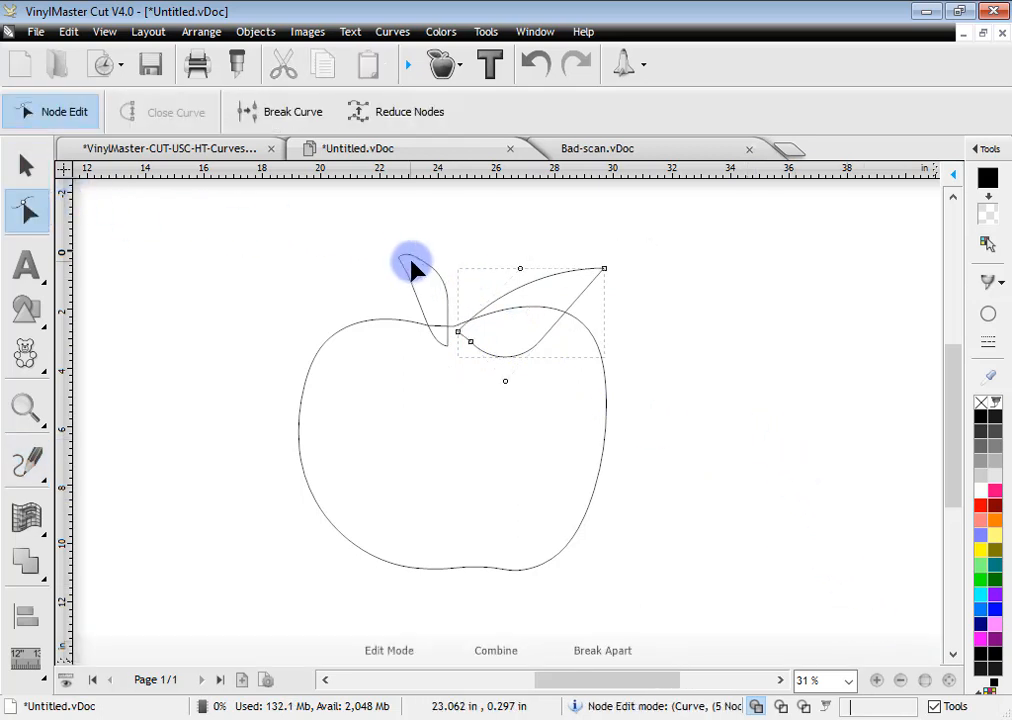
{"action": "left_click", "coordinate": [421, 264]}
{"action": "mouse_move", "coordinate": [427, 244]}
{"action": "left_mouse_down"}
{"action": "mouse_move", "coordinate": [445, 267]}
{"action": "mouse_move", "coordinate": [443, 290]}
{"action": "mouse_move", "coordinate": [429, 252]}
{"action": "left_mouse_up"}
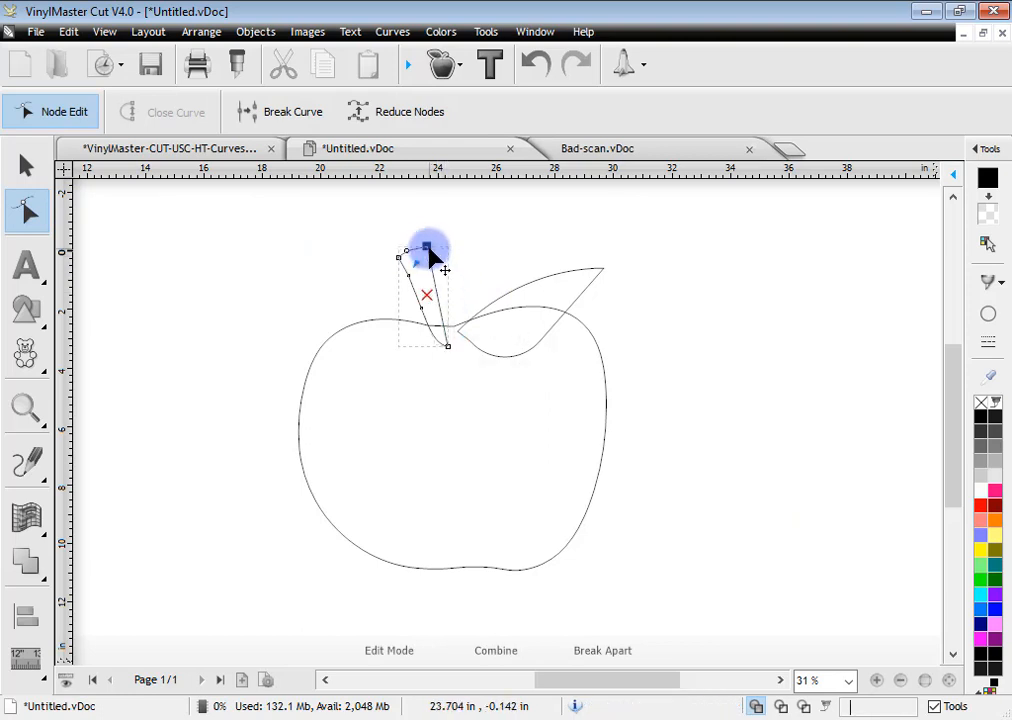
{"action": "left_click", "coordinate": [436, 346]}
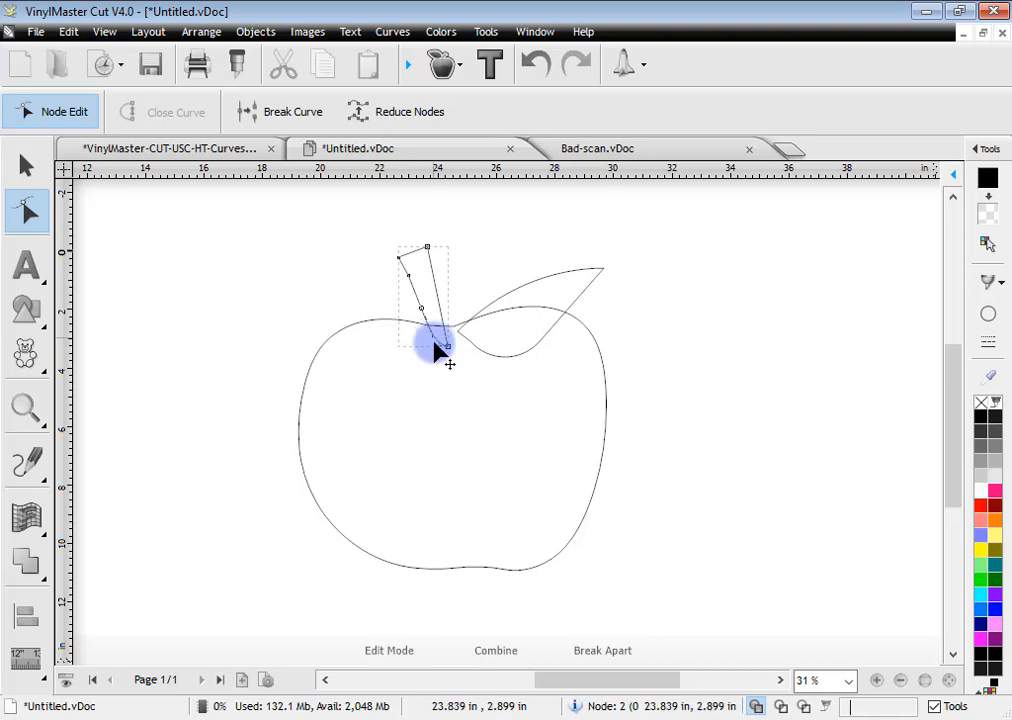
{"action": "left_click_drag", "start_coordinate": [436, 355], "coordinate": [433, 361]}
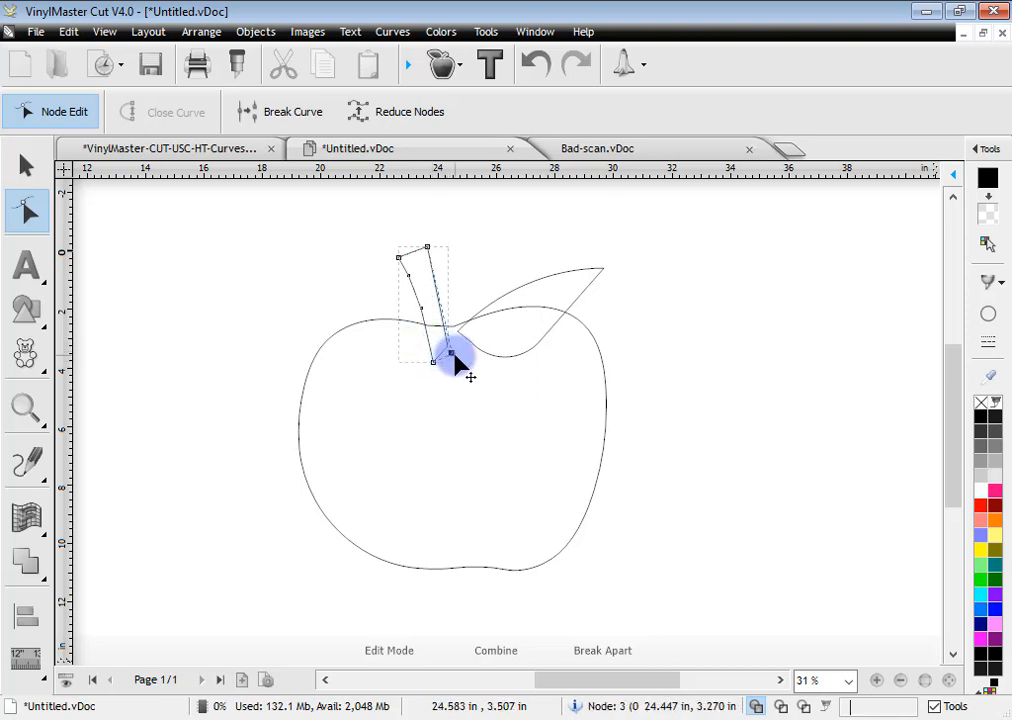
Step: Edit the leaf's nodes to smooth its lower edge and arch its upper edge, and move it up beside the stem
{"action": "left_click", "coordinate": [501, 357]}
{"action": "left_click", "coordinate": [500, 303]}
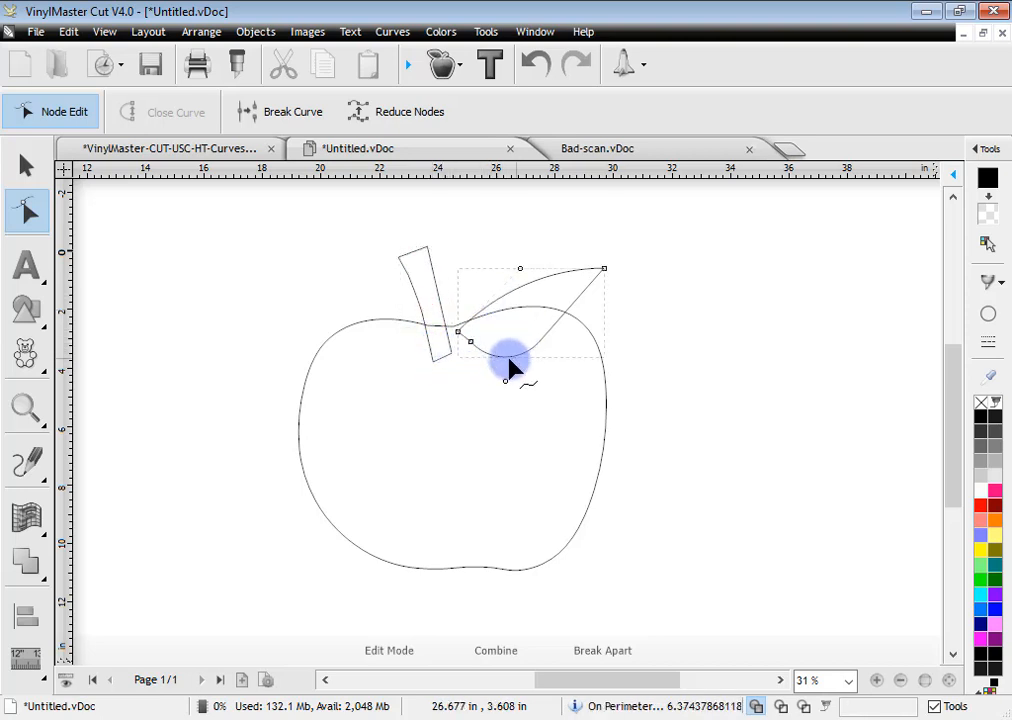
{"action": "left_click_drag", "start_coordinate": [516, 357], "coordinate": [548, 340]}
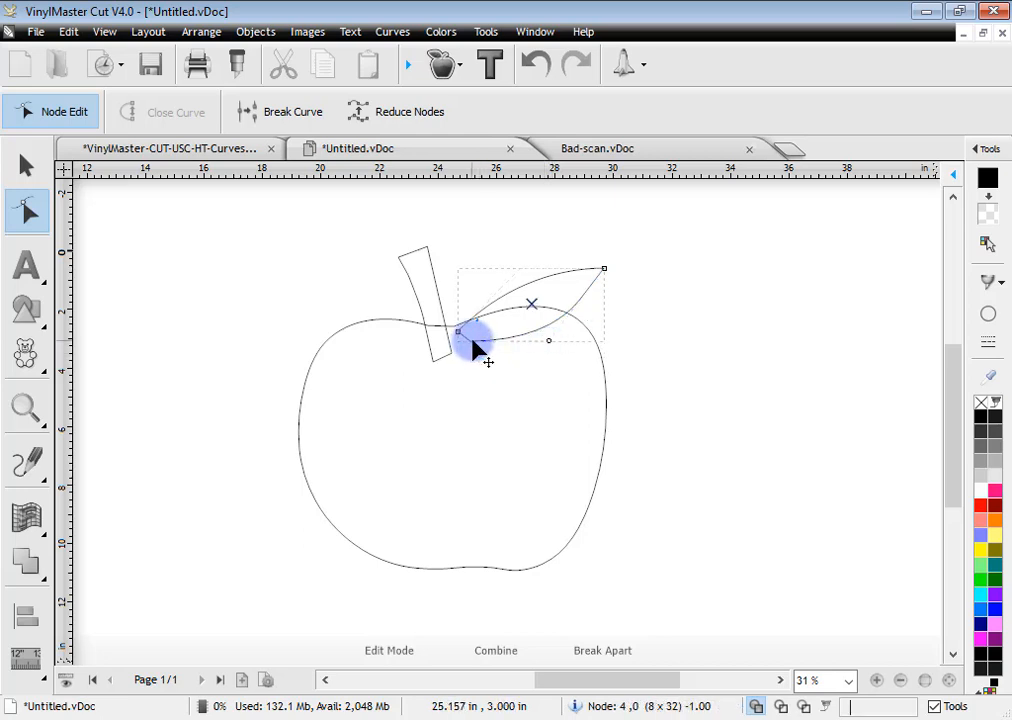
{"action": "left_click_drag", "start_coordinate": [472, 339], "coordinate": [518, 251]}
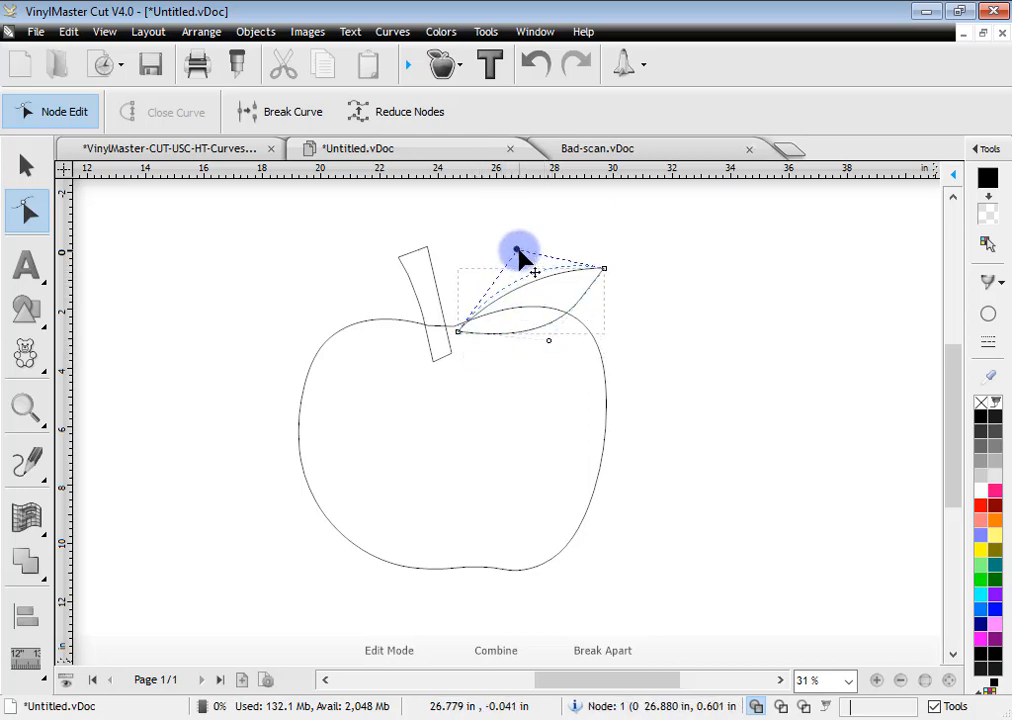
{"action": "left_click", "coordinate": [548, 315]}
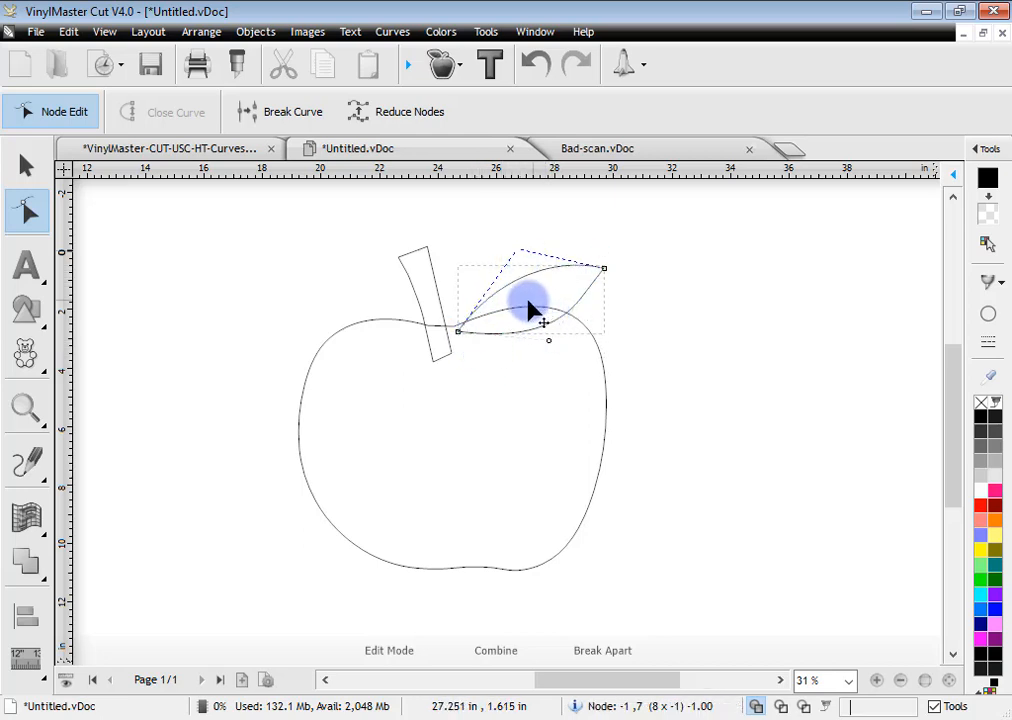
{"action": "left_click_drag", "start_coordinate": [521, 292], "coordinate": [516, 286]}
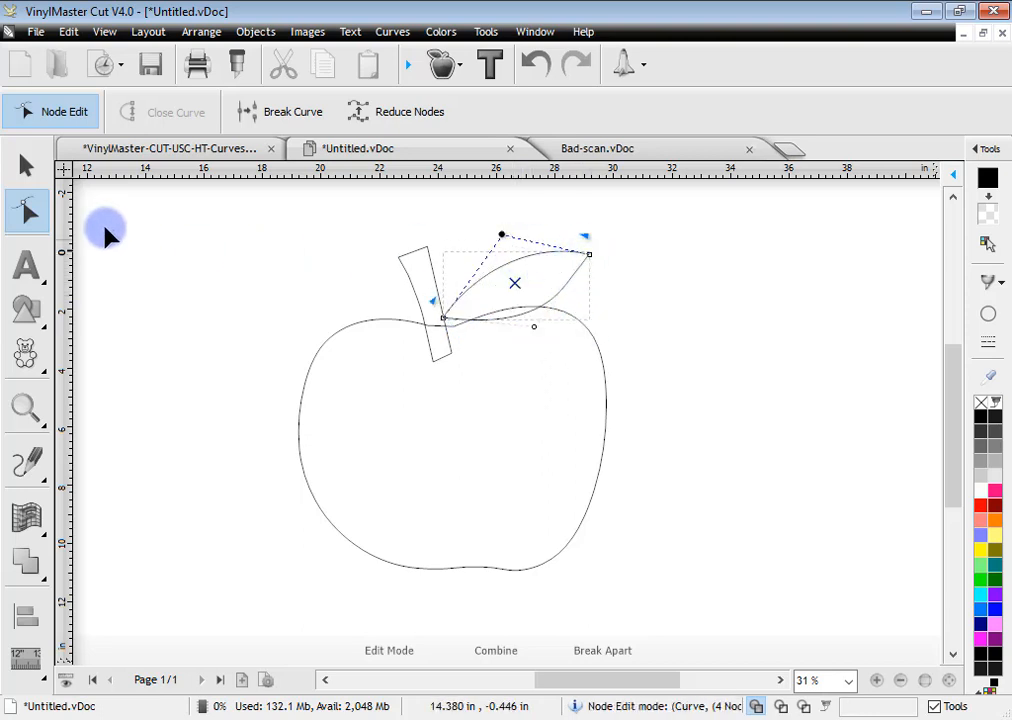
Step: Rotate the leaf slightly clockwise with its inner tip against the stem, and shift the stem slightly upwards
{"action": "left_click", "coordinate": [27, 165]}
{"action": "left_click_drag", "start_coordinate": [605, 235], "coordinate": [628, 262]}
{"action": "left_click_drag", "start_coordinate": [515, 294], "coordinate": [522, 304]}
{"action": "left_click", "coordinate": [441, 358]}
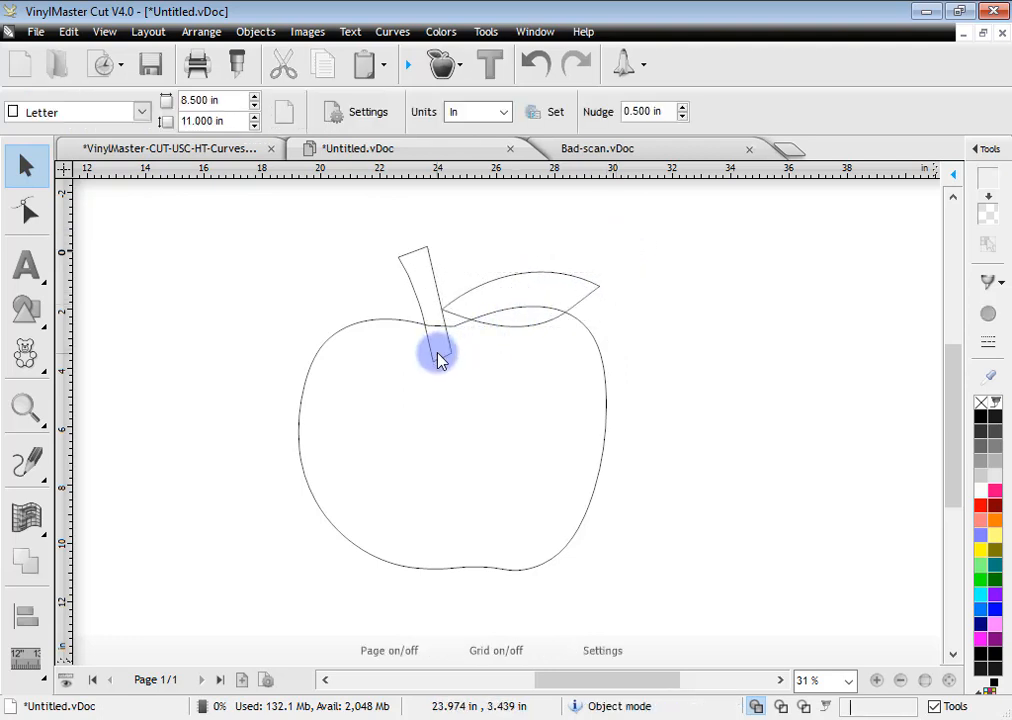
{"action": "left_click_drag", "start_coordinate": [441, 358], "coordinate": [425, 290]}
Step: Reshape the apple outline by lowering its base lobes around a central dip, slimming its right shoulder and raising its left shoulder
{"action": "left_click", "coordinate": [44, 225]}
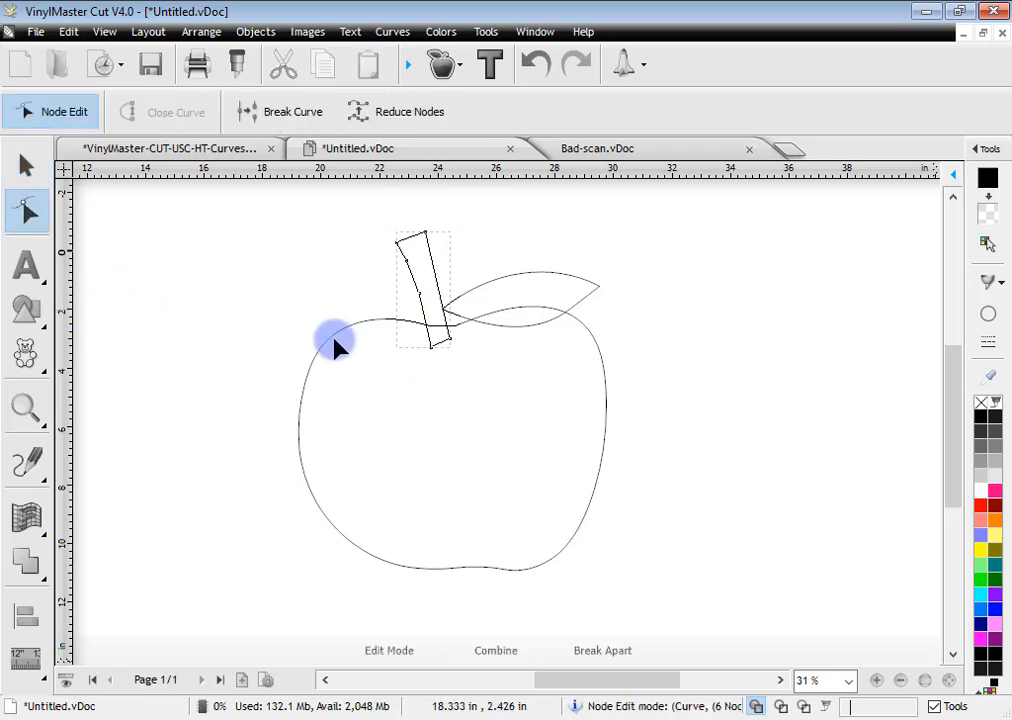
{"action": "left_click", "coordinate": [297, 409]}
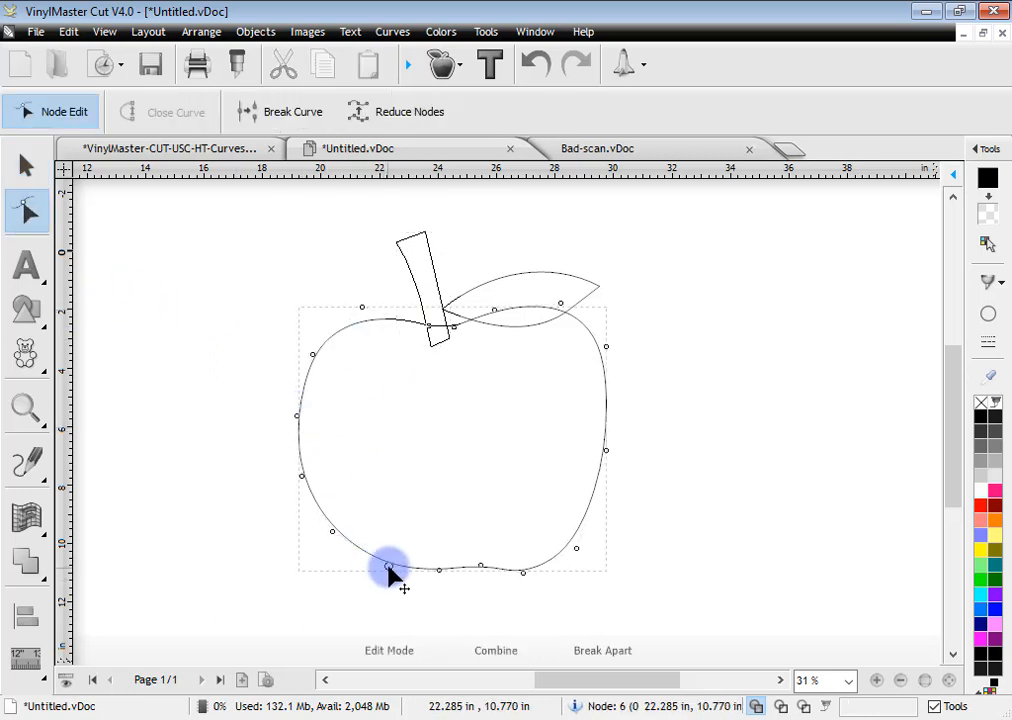
{"action": "left_click_drag", "start_coordinate": [399, 585], "coordinate": [479, 576]}
{"action": "left_click_drag", "start_coordinate": [576, 548], "coordinate": [578, 553]}
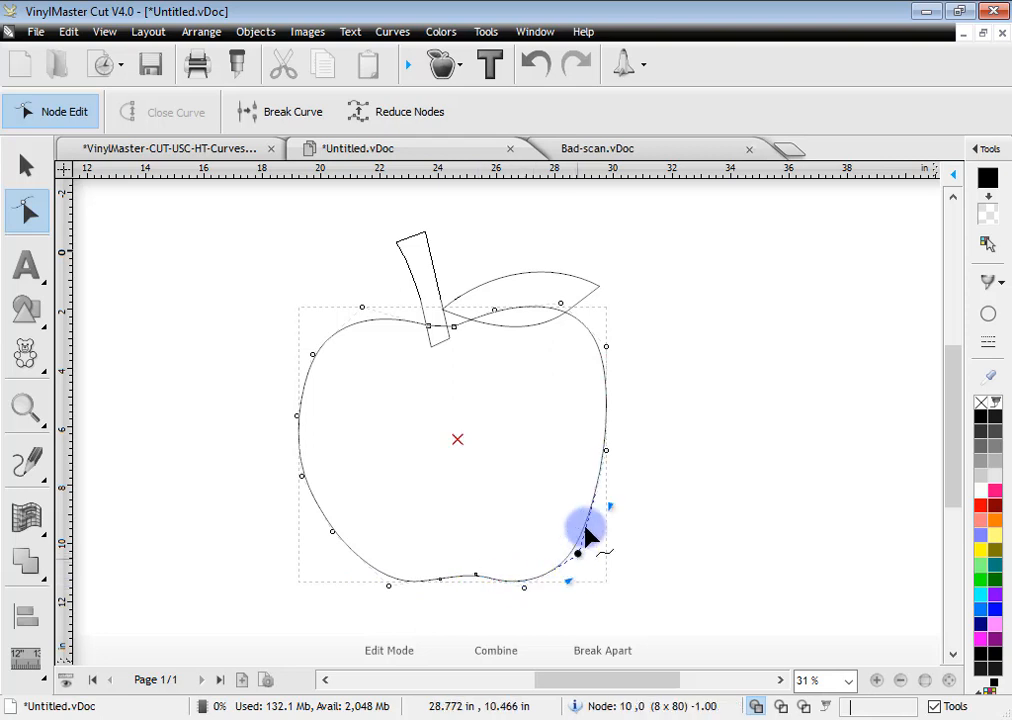
{"action": "left_click_drag", "start_coordinate": [606, 346], "coordinate": [604, 366]}
{"action": "left_click", "coordinate": [560, 303]}
{"action": "left_click", "coordinate": [560, 304]}
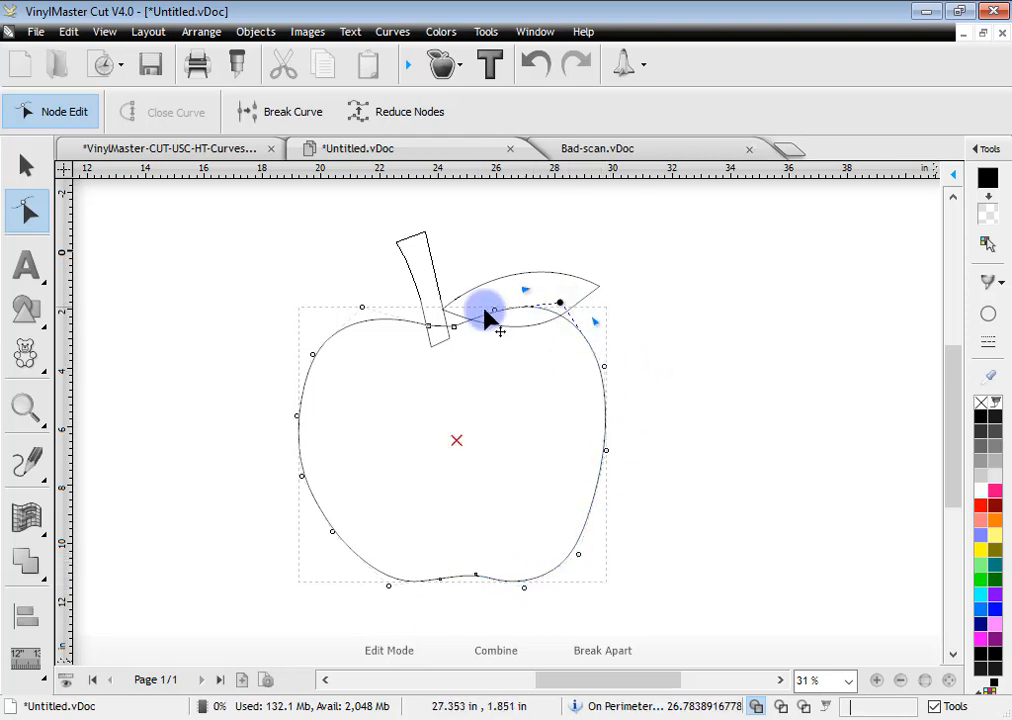
{"action": "left_click_drag", "start_coordinate": [370, 302], "coordinate": [365, 292]}
{"action": "left_click_drag", "start_coordinate": [313, 355], "coordinate": [303, 355]}
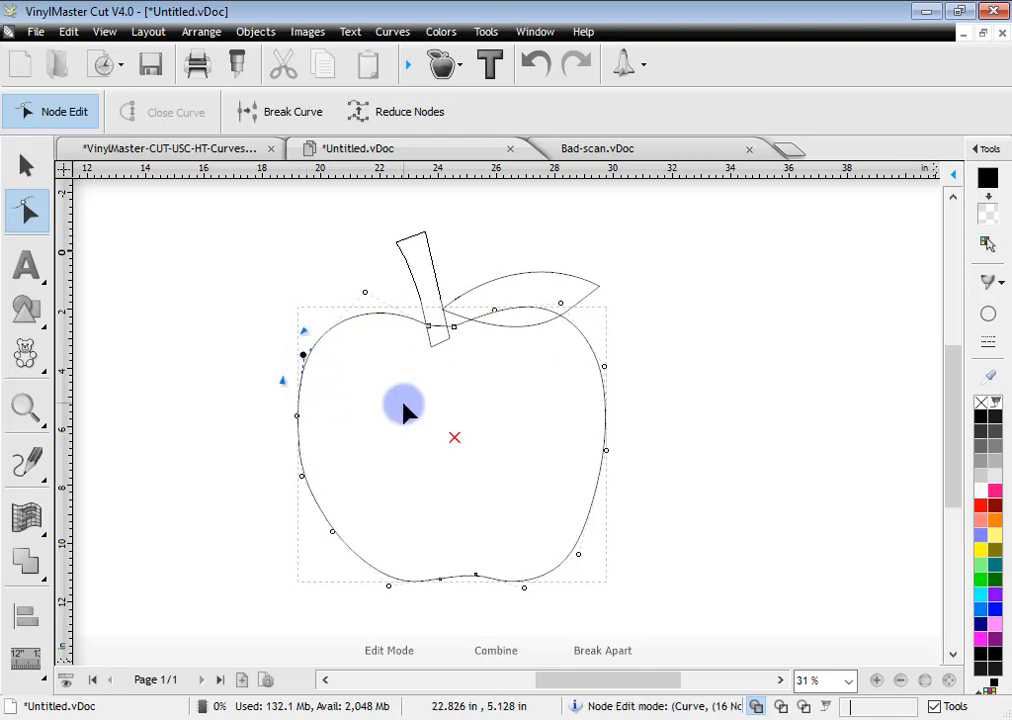
Step: Give the apple a solid dark red fill and the leaf a solid dark green fill
{"action": "left_click", "coordinate": [27, 166]}
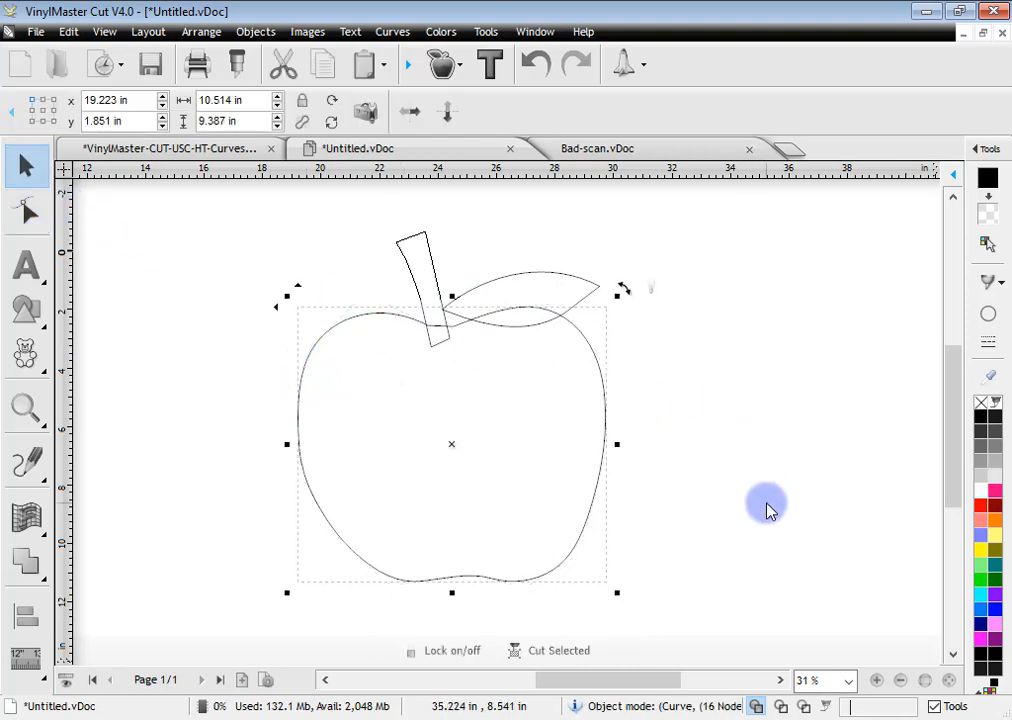
{"action": "left_click", "coordinate": [988, 312]}
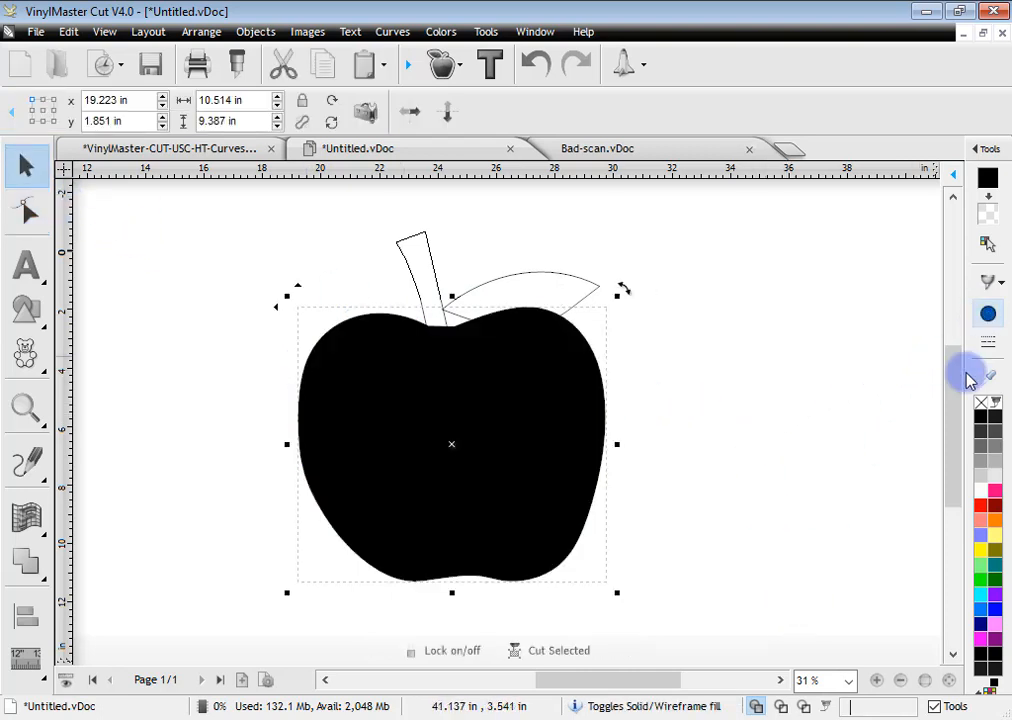
{"action": "left_click", "coordinate": [995, 512]}
{"action": "left_click", "coordinate": [547, 278]}
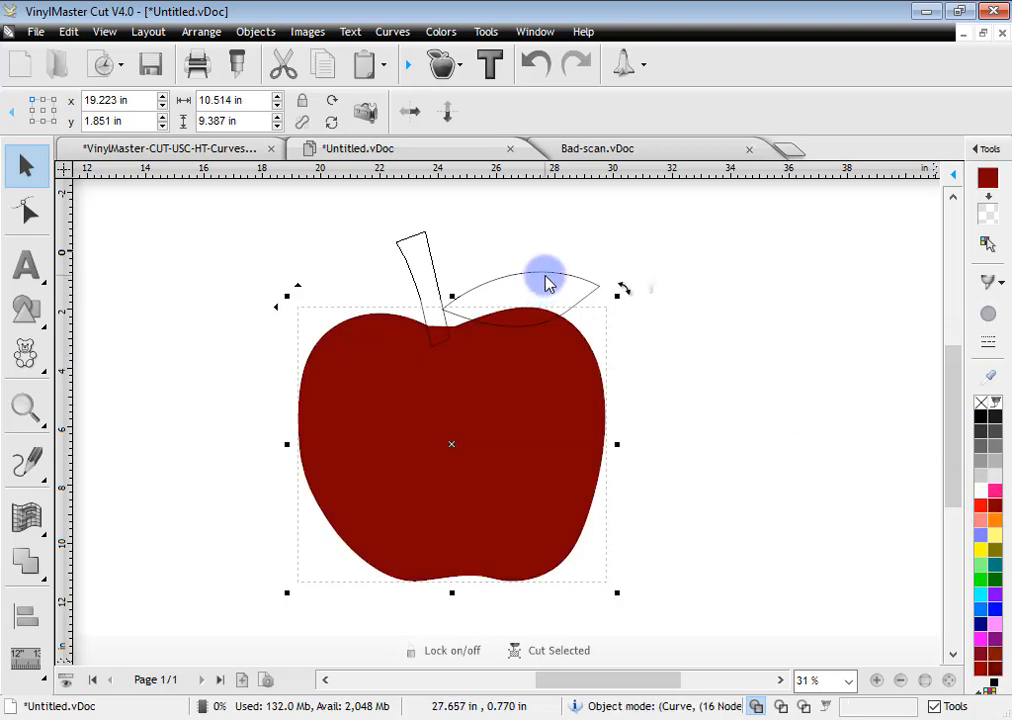
{"action": "left_click", "coordinate": [995, 588]}
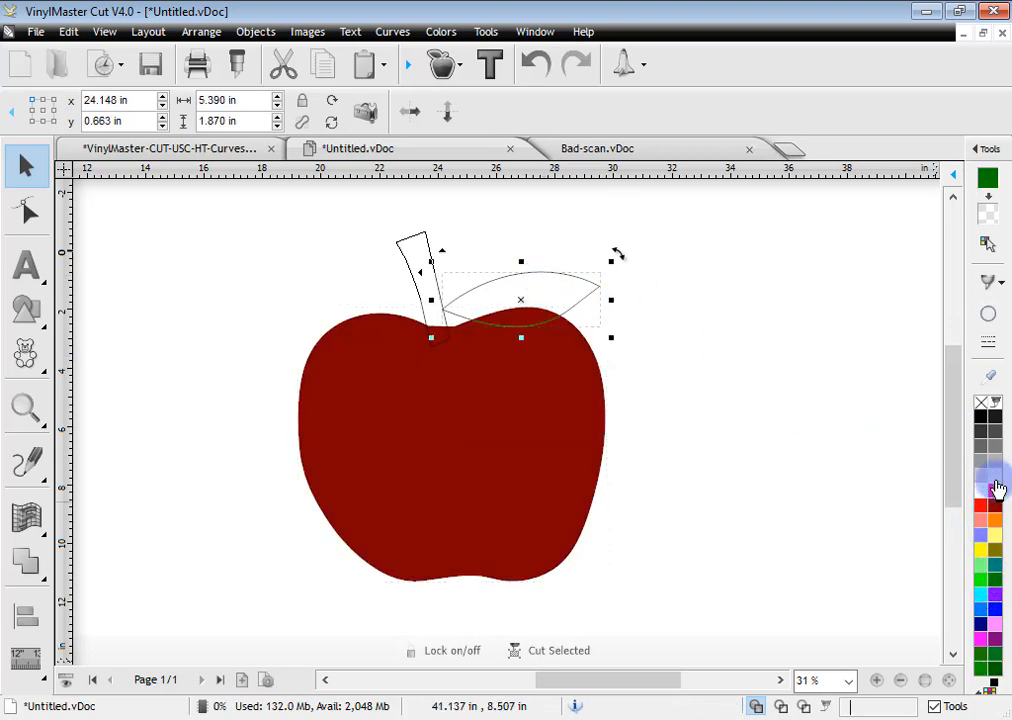
{"action": "left_click", "coordinate": [988, 312]}
Step: Give the stem a solid fill in Olive
{"action": "left_click", "coordinate": [399, 244]}
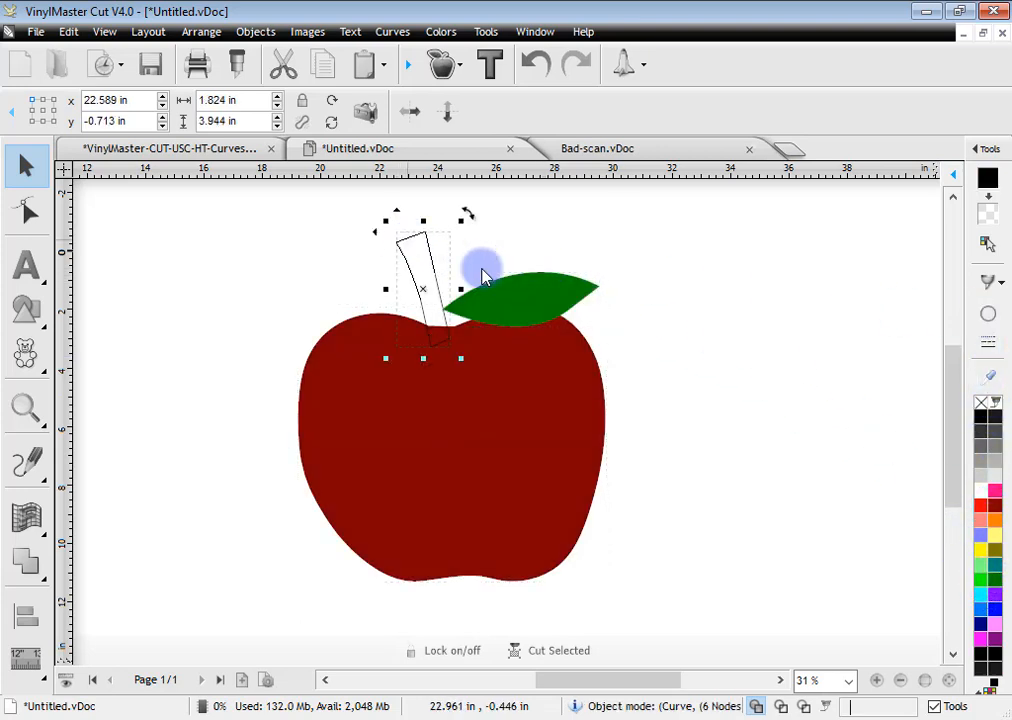
{"action": "left_click", "coordinate": [994, 552]}
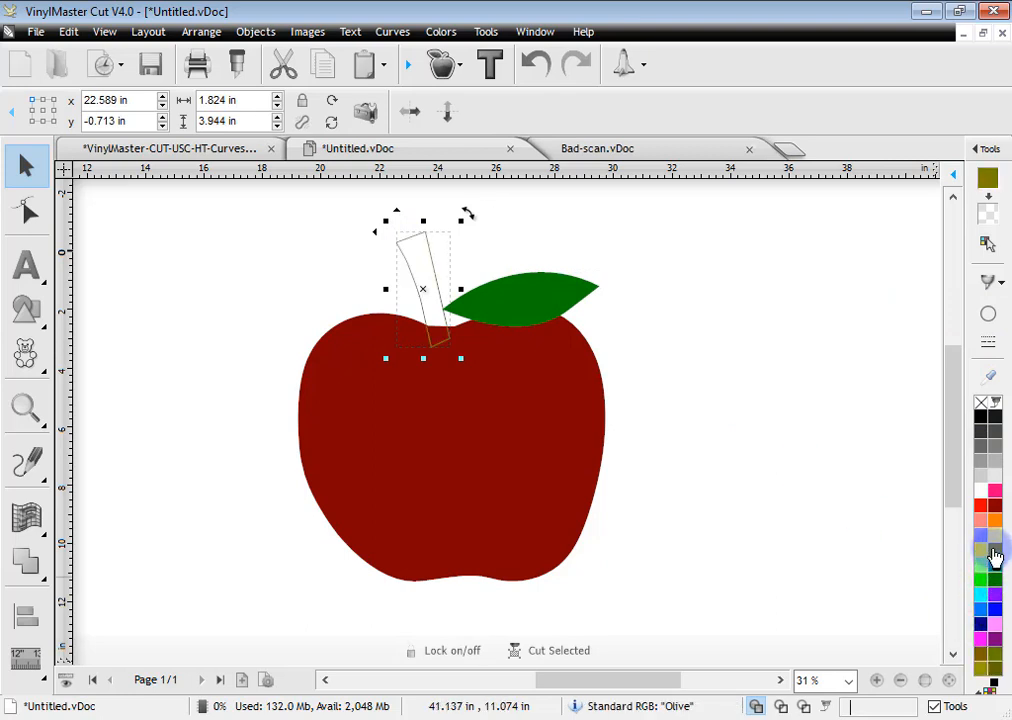
{"action": "left_click", "coordinate": [988, 314]}
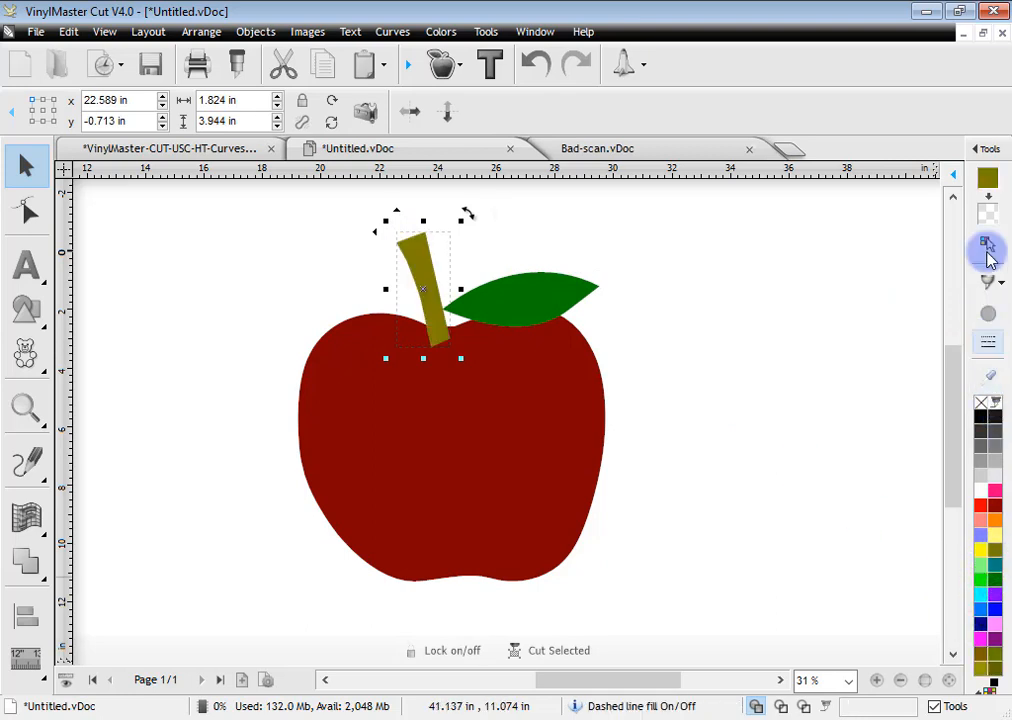
Step: Change the stem's fill to a custom dark brown in the Uniform Color Editor
{"action": "left_click", "coordinate": [989, 181]}
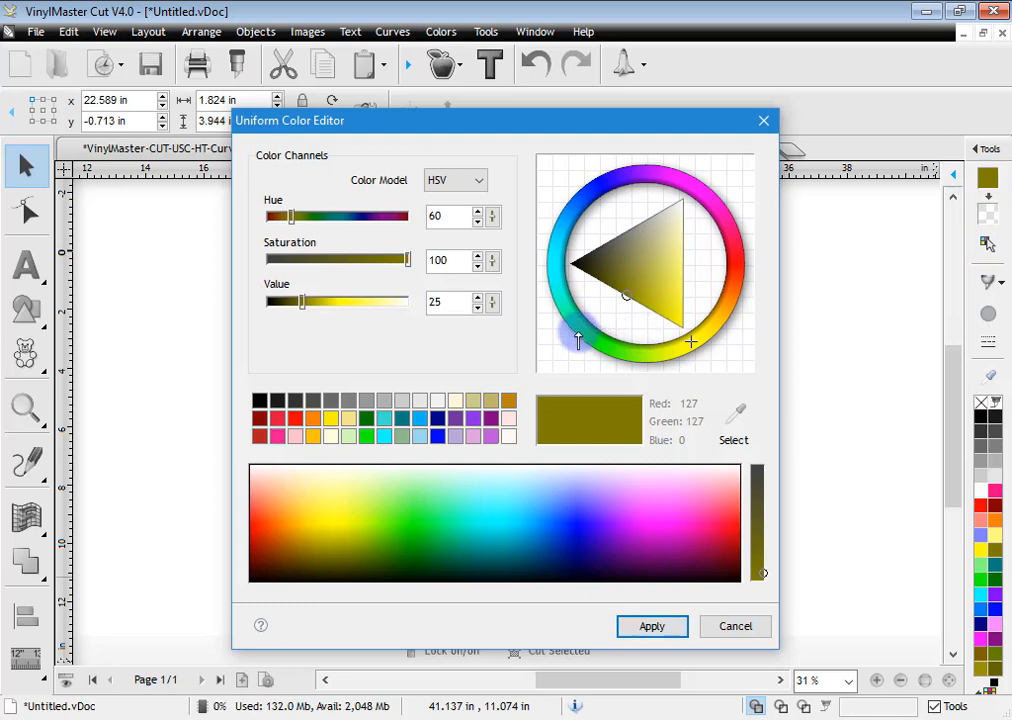
{"action": "left_click_drag", "start_coordinate": [698, 350], "coordinate": [617, 348]}
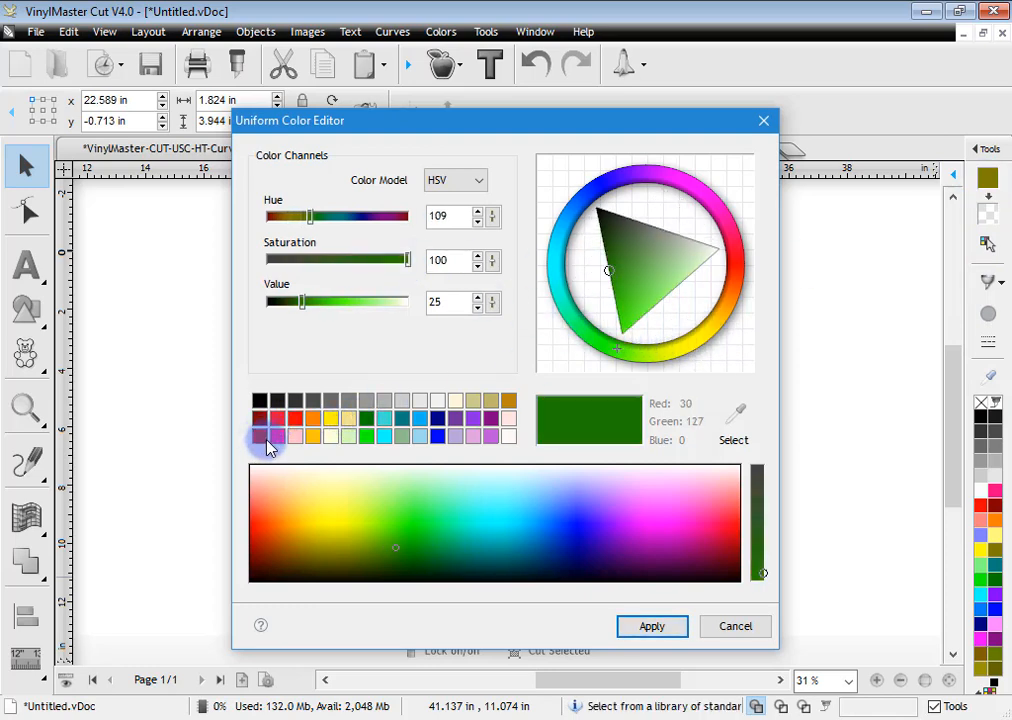
{"action": "left_click", "coordinate": [509, 401]}
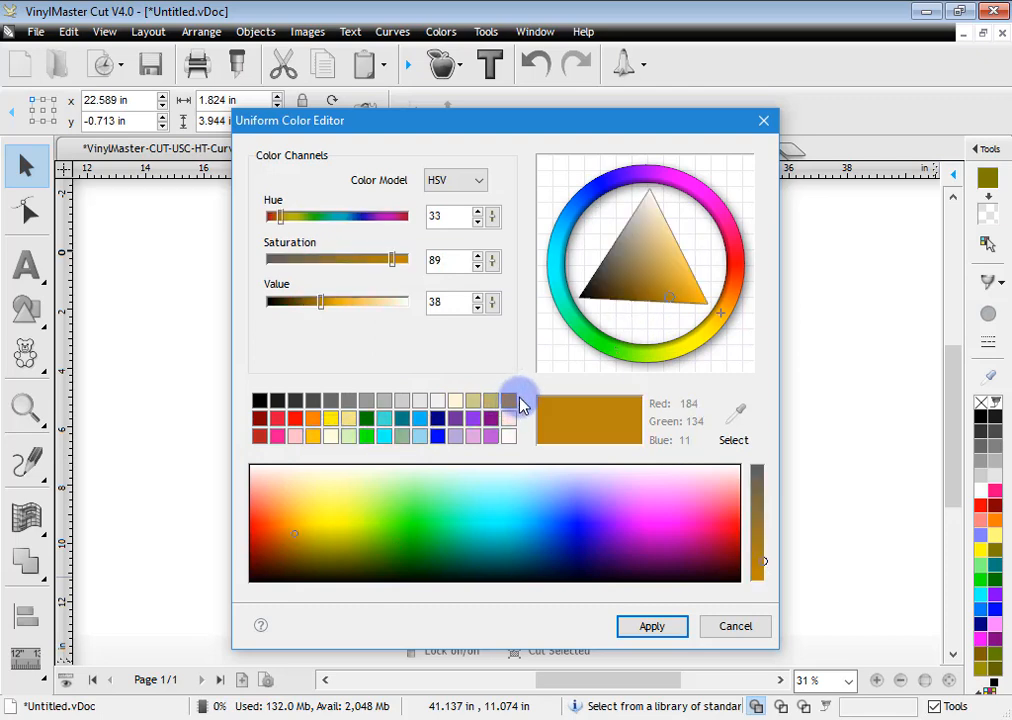
{"action": "mouse_move", "coordinate": [648, 290]}
{"action": "left_mouse_down"}
{"action": "mouse_move", "coordinate": [633, 266]}
{"action": "mouse_move", "coordinate": [624, 289]}
{"action": "left_mouse_up"}
{"action": "left_click_drag", "start_coordinate": [343, 258], "coordinate": [386, 260]}
{"action": "left_click_drag", "start_coordinate": [296, 309], "coordinate": [293, 333]}
{"action": "left_click", "coordinate": [652, 627]}
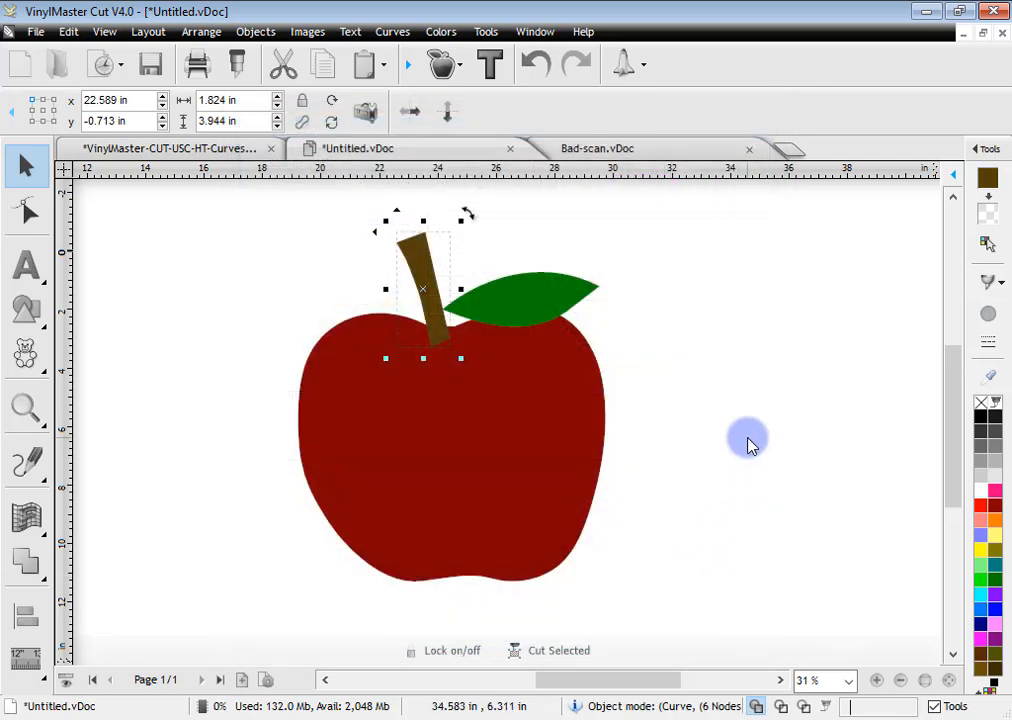
Step: Nudge the stem and the leaf slightly right so they sit centred over the apple's top dip
{"action": "left_click", "coordinate": [745, 440]}
{"action": "scroll", "coordinate": [585, 478], "scroll_direction": "down", "scroll_amount": 1}
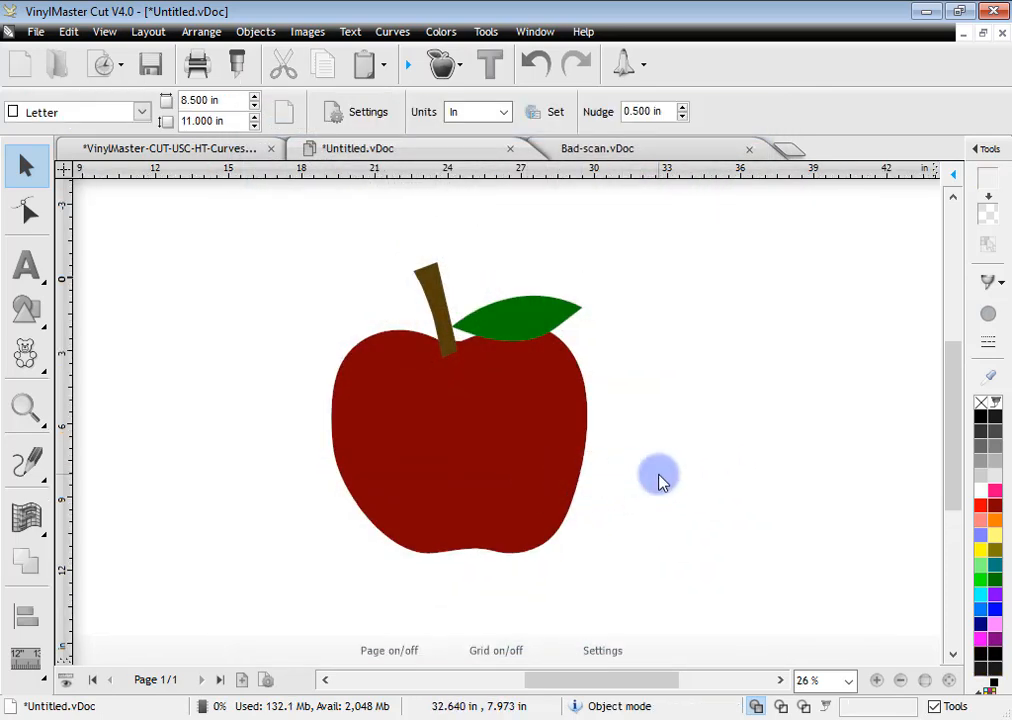
{"action": "left_click_drag", "start_coordinate": [445, 351], "coordinate": [454, 348]}
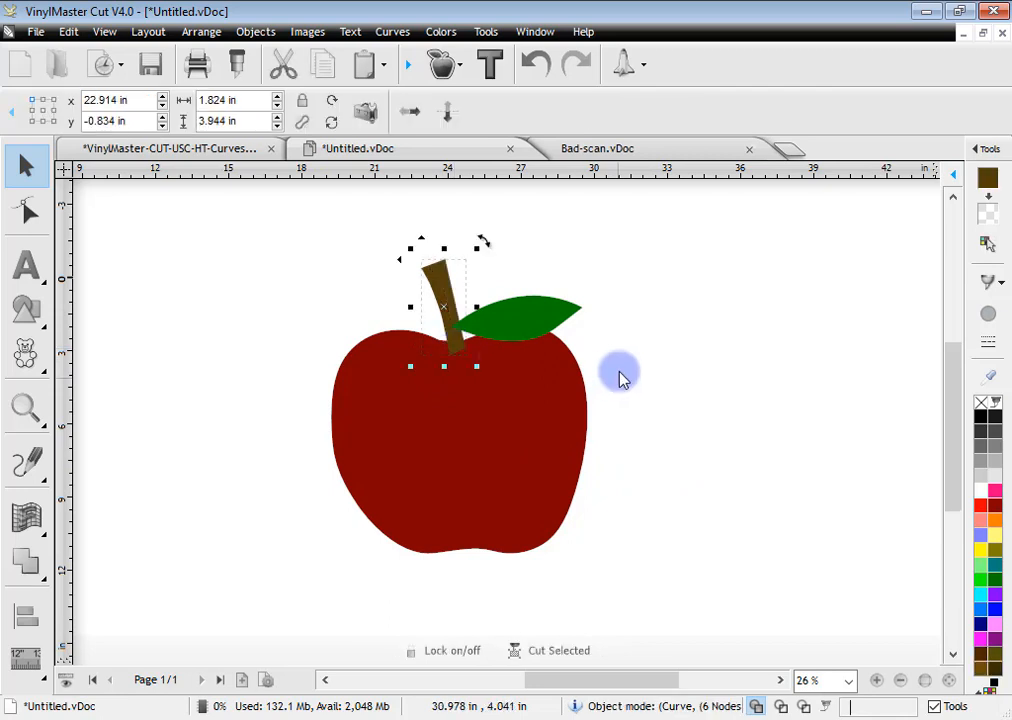
{"action": "left_click_drag", "start_coordinate": [554, 311], "coordinate": [563, 312]}
Step: Delete the apple together with its stem and leaf
{"action": "left_click", "coordinate": [707, 384]}
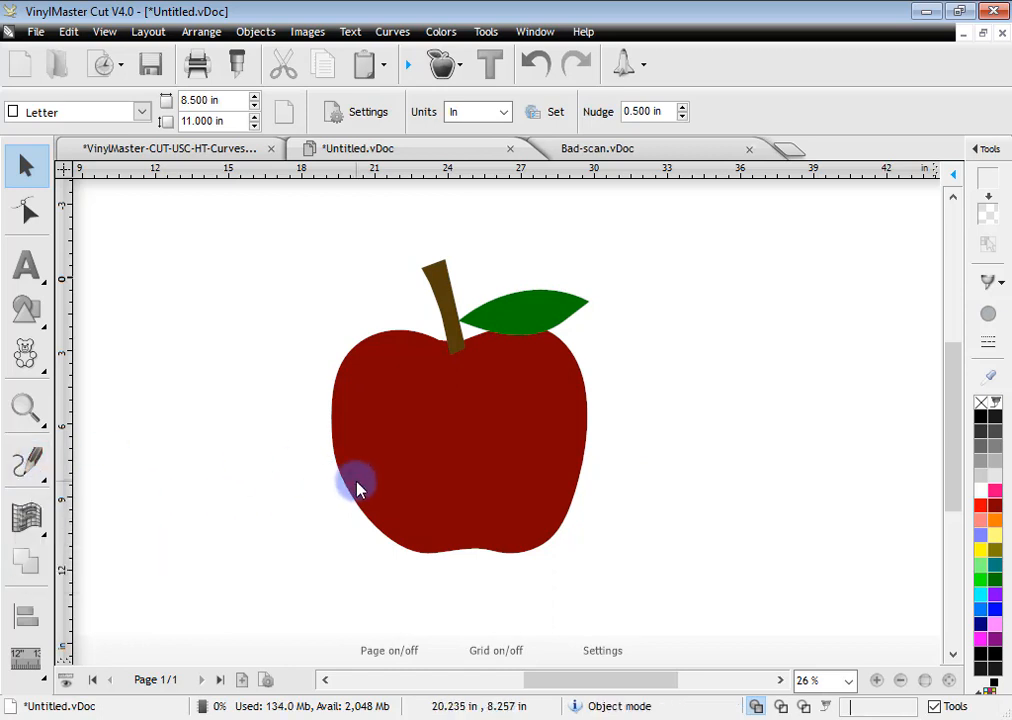
{"action": "mouse_move", "coordinate": [270, 234]}
{"action": "left_mouse_down"}
{"action": "mouse_move", "coordinate": [515, 377]}
{"action": "mouse_move", "coordinate": [645, 572]}
{"action": "left_mouse_up"}
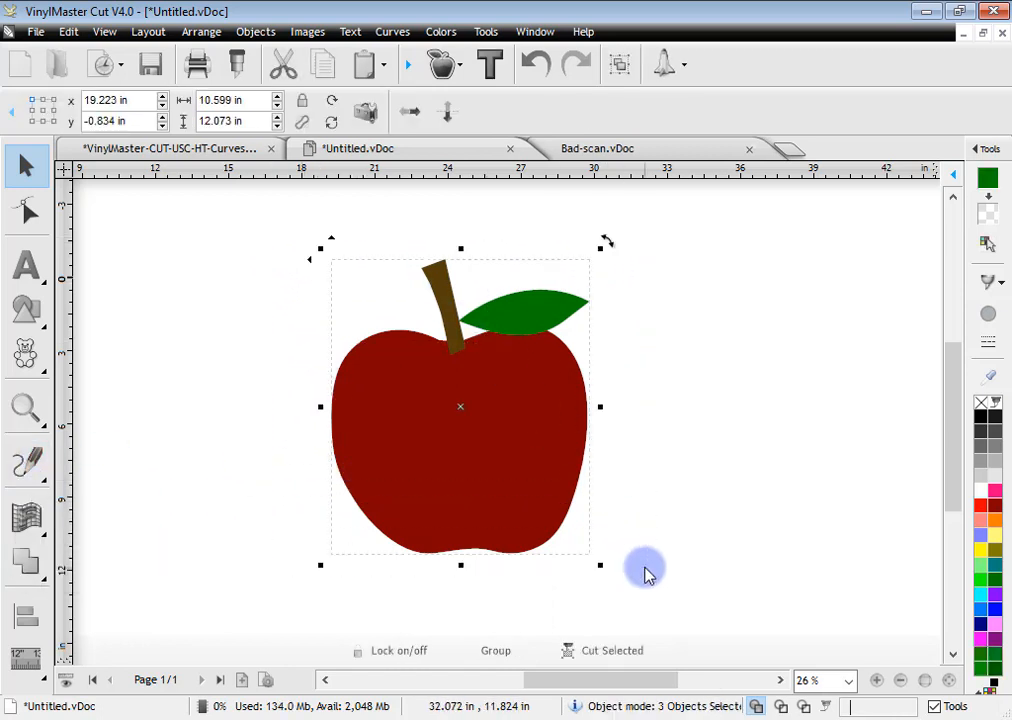
{"action": "key", "text": "Delete"}
Step: Draw a closed eleven-point lightning bolt about 8.0 × 14.1 in with the Polyline tool
{"action": "left_click", "coordinate": [12, 473]}
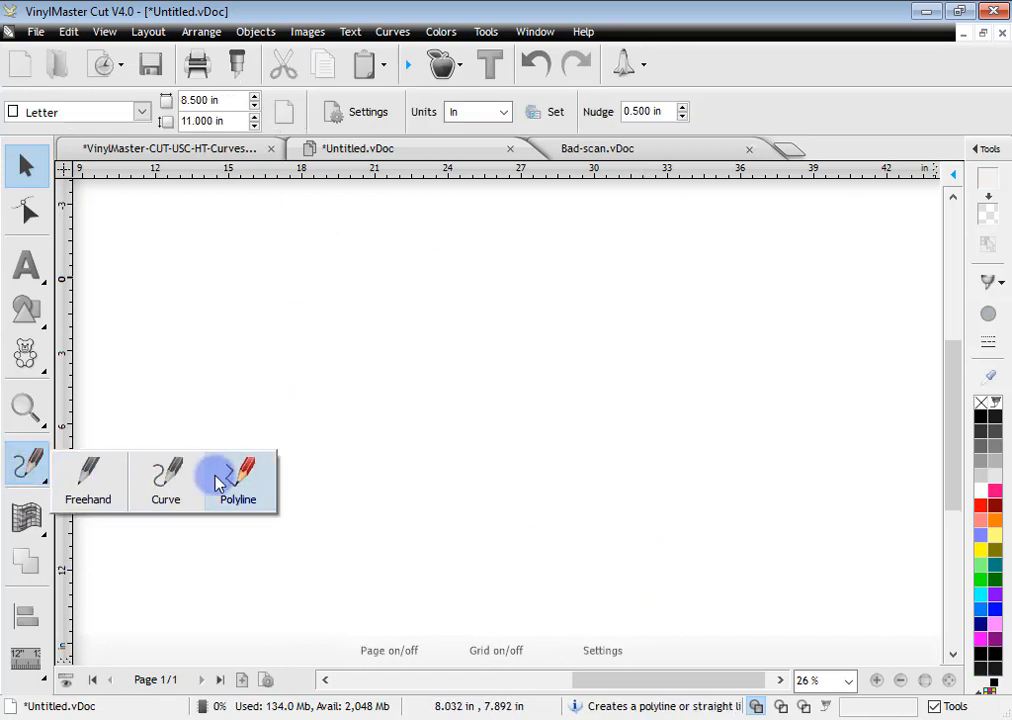
{"action": "left_click", "coordinate": [219, 406]}
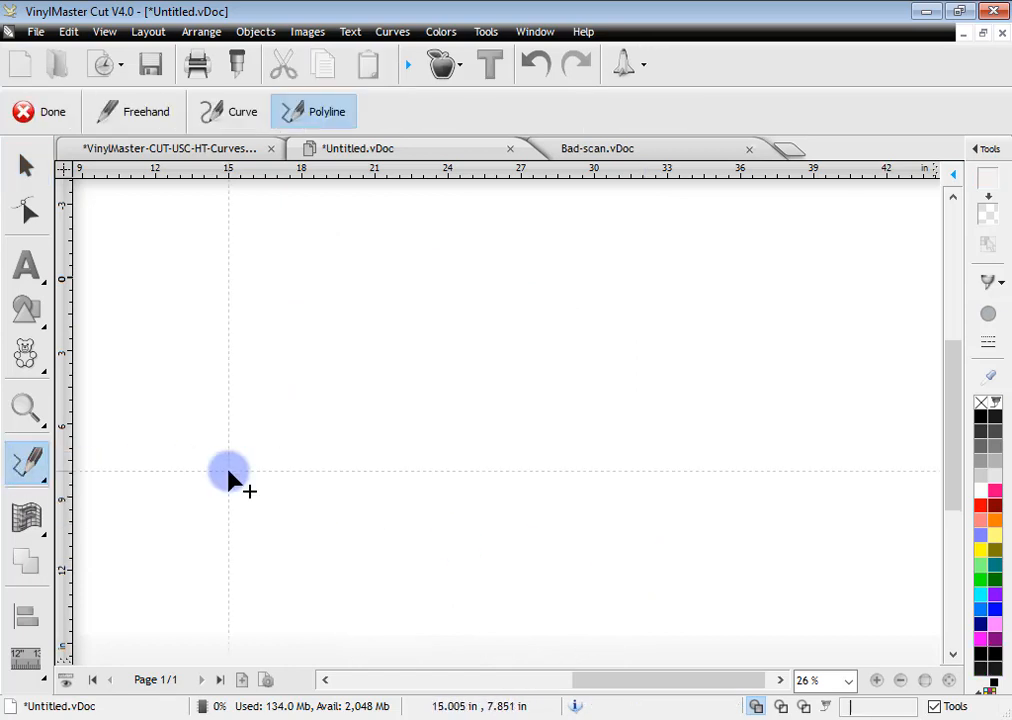
{"action": "left_click", "coordinate": [423, 247]}
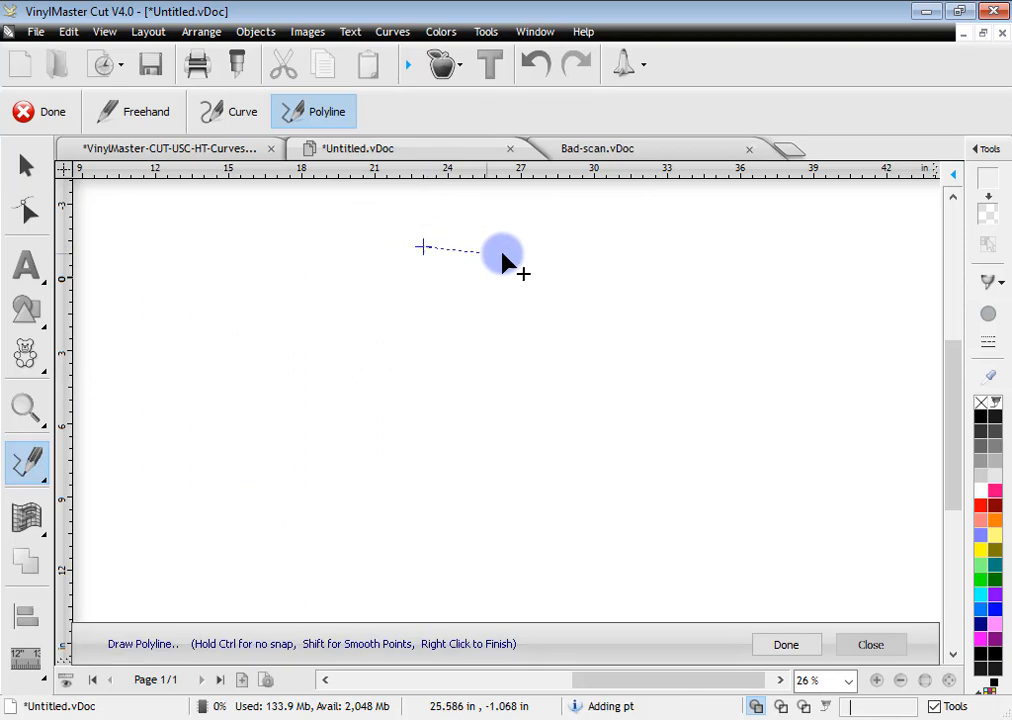
{"action": "left_click", "coordinate": [584, 248]}
{"action": "left_click", "coordinate": [541, 363]}
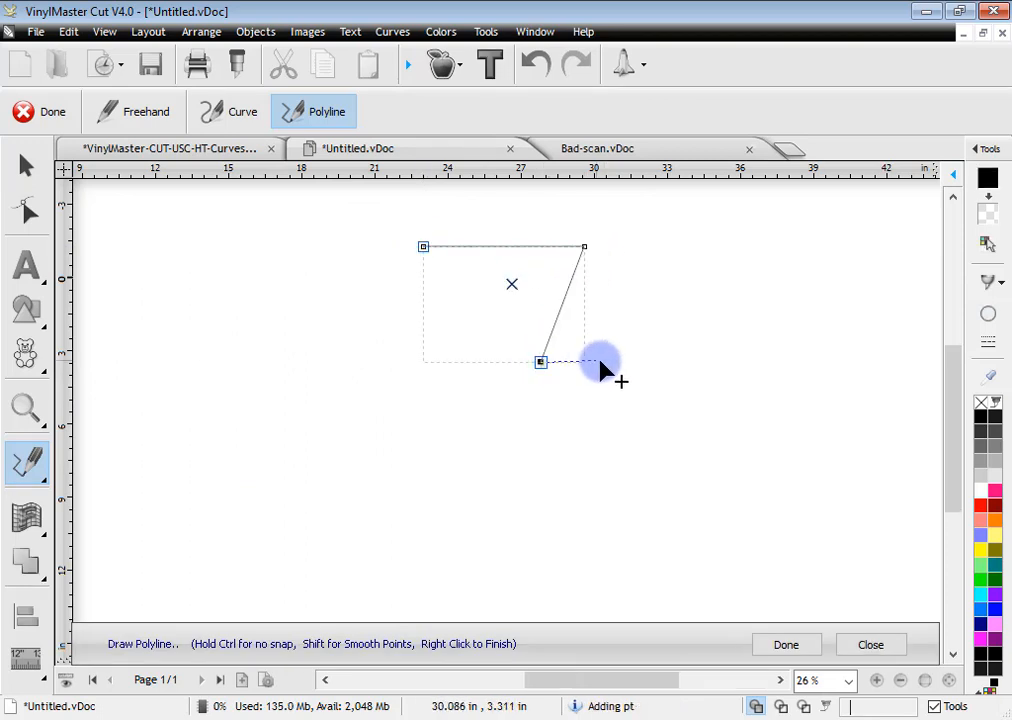
{"action": "left_click", "coordinate": [611, 362]}
{"action": "left_click", "coordinate": [533, 493]}
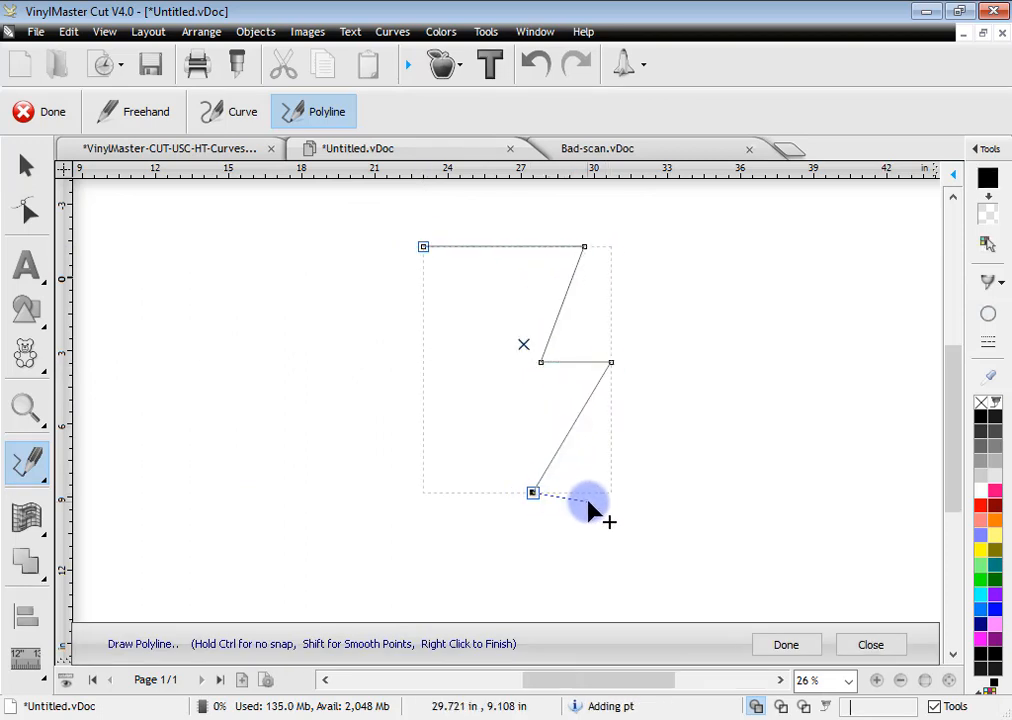
{"action": "left_click", "coordinate": [590, 500]}
{"action": "left_click", "coordinate": [431, 590]}
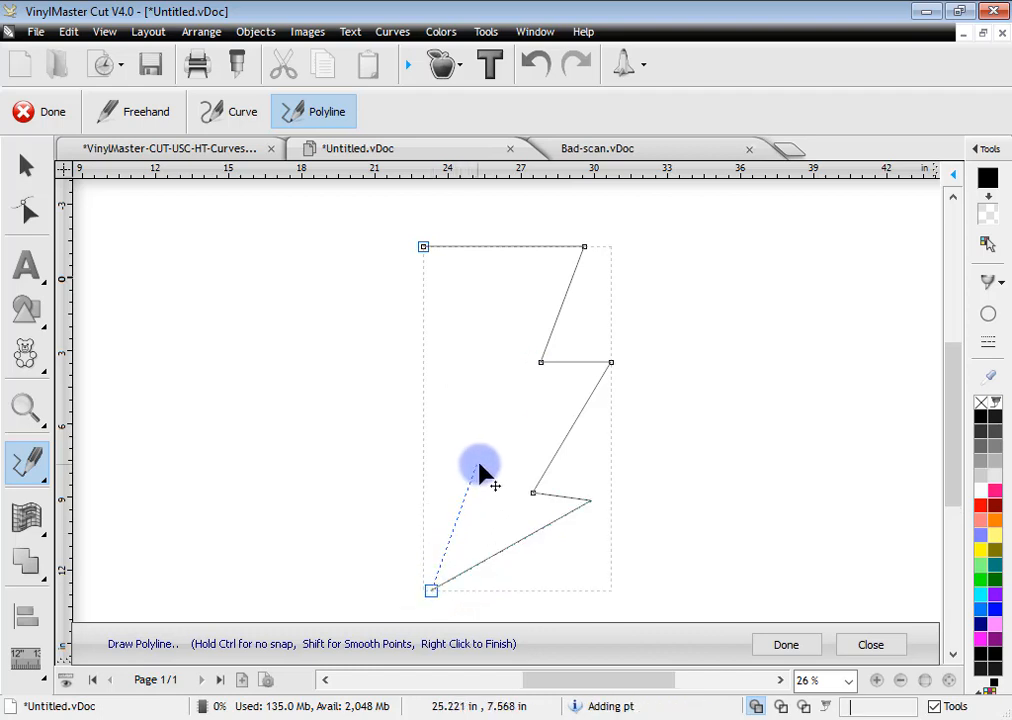
{"action": "left_click", "coordinate": [479, 464]}
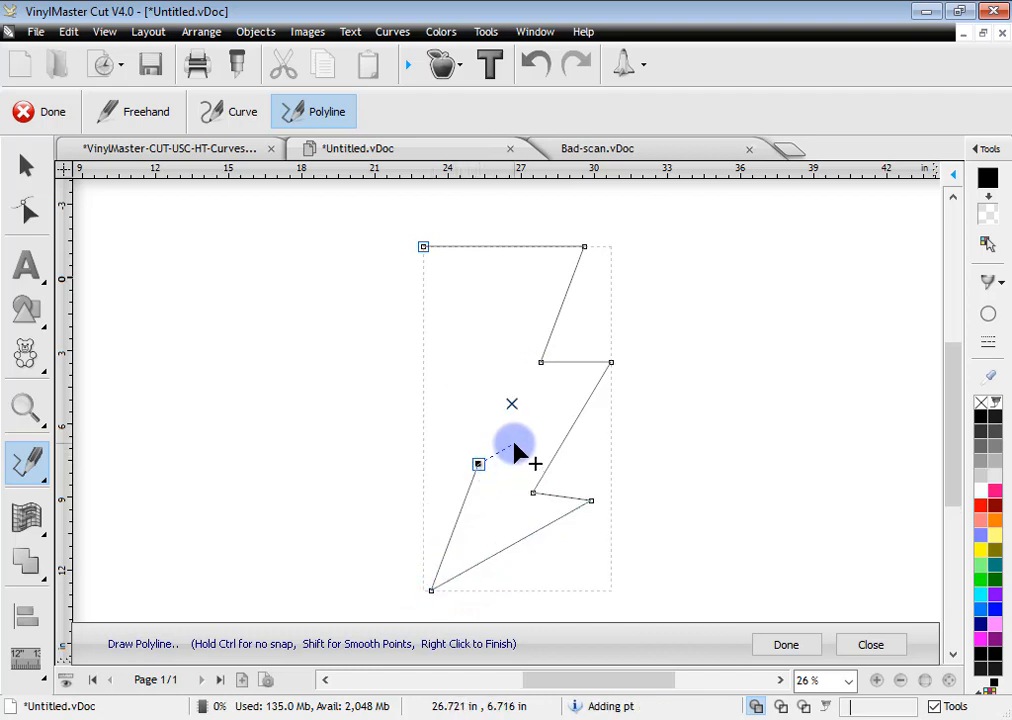
{"action": "left_click", "coordinate": [448, 464]}
{"action": "left_click", "coordinate": [483, 341]}
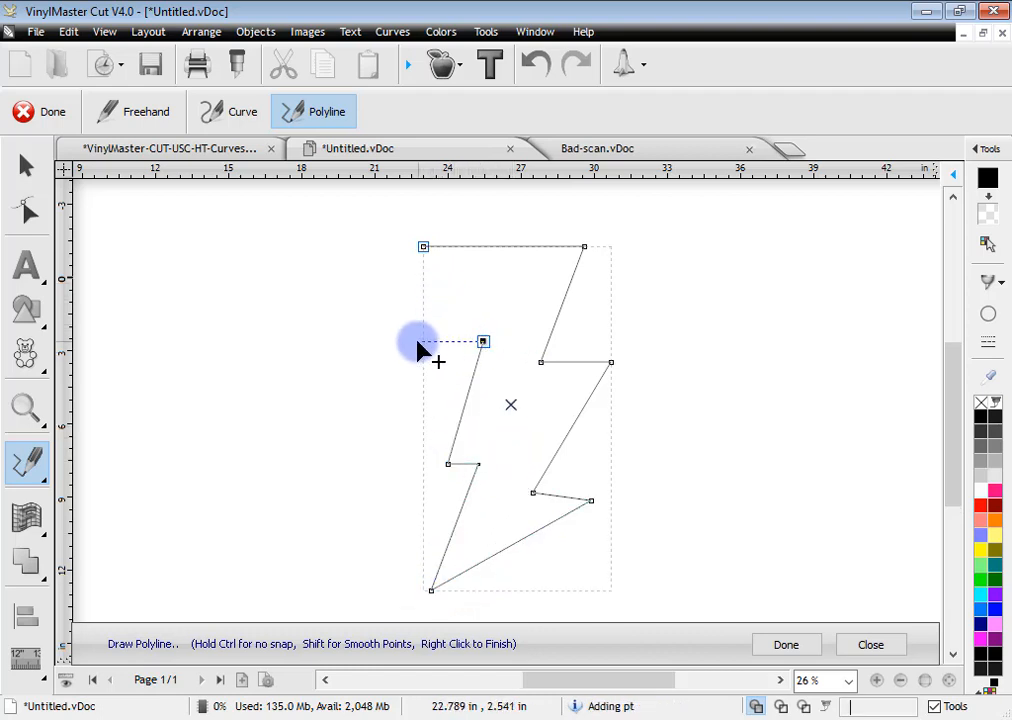
{"action": "left_click", "coordinate": [416, 342]}
{"action": "left_click", "coordinate": [873, 645]}
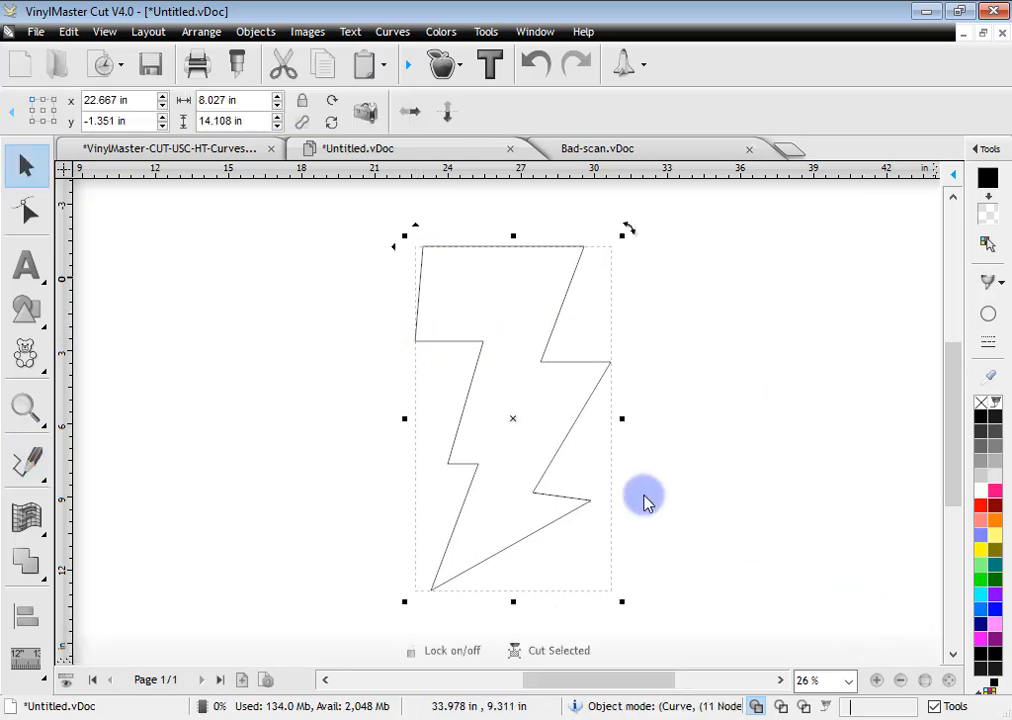
Step: Reshape the lightning bolt's nodes, lengthening its lower tip, slanting its notches and widening its upper edge, to about 8.5 × 16.3 in
{"action": "left_click_drag", "start_coordinate": [517, 421], "coordinate": [499, 394]}
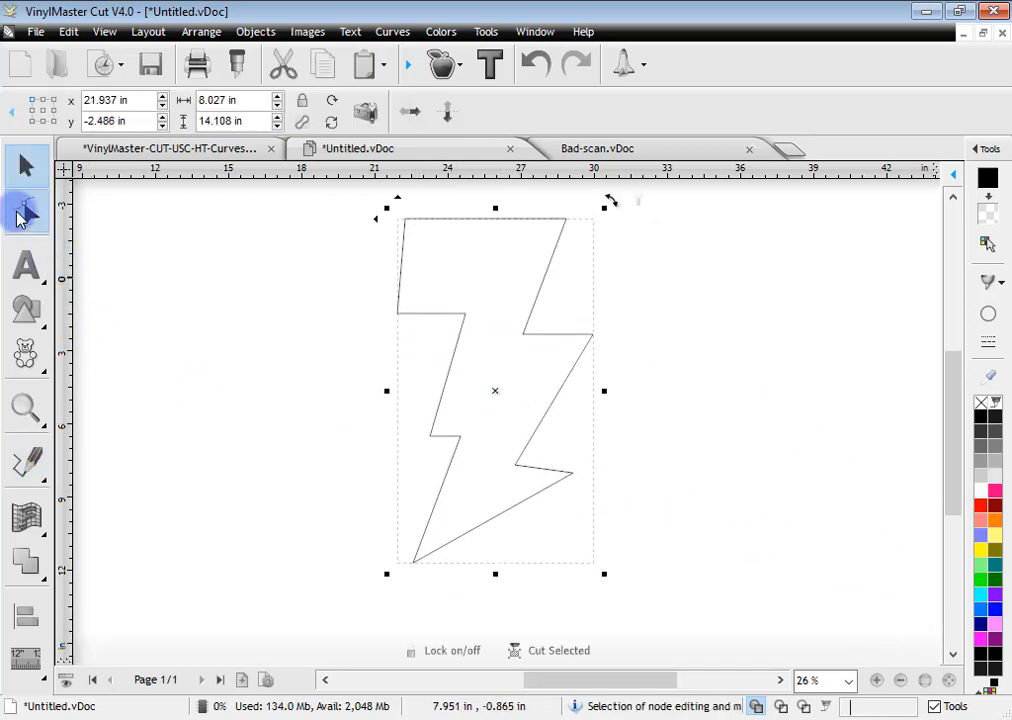
{"action": "left_click", "coordinate": [26, 211]}
{"action": "left_click_drag", "start_coordinate": [414, 565], "coordinate": [409, 611]}
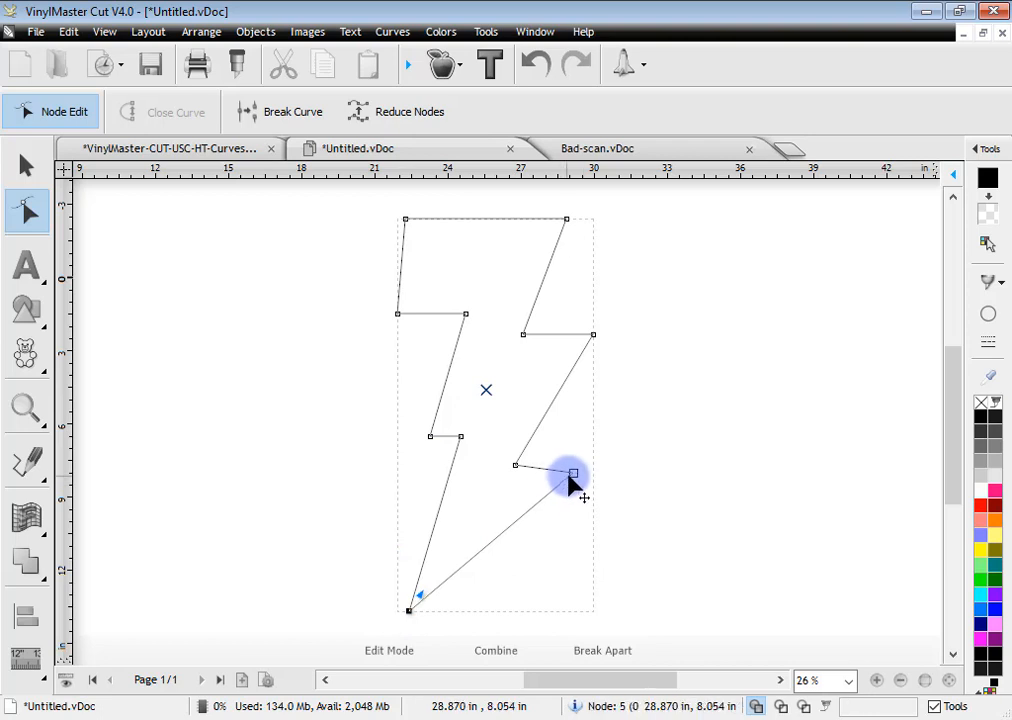
{"action": "left_click_drag", "start_coordinate": [575, 473], "coordinate": [573, 461]}
{"action": "left_click_drag", "start_coordinate": [511, 475], "coordinate": [511, 473]}
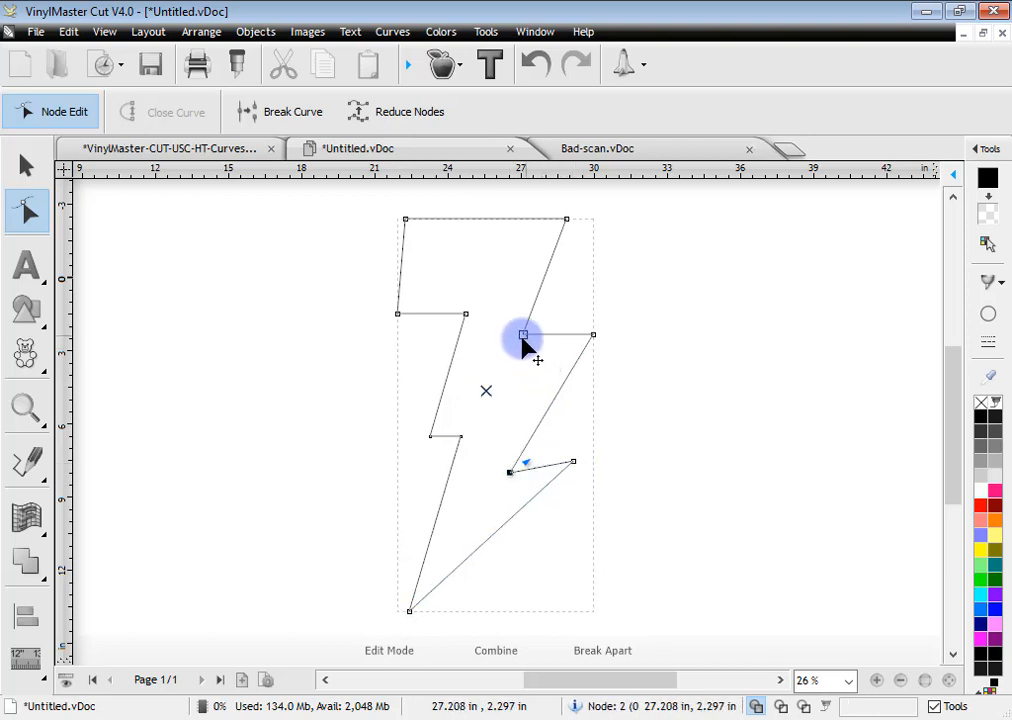
{"action": "left_click_drag", "start_coordinate": [523, 335], "coordinate": [512, 347]}
{"action": "left_click_drag", "start_coordinate": [431, 437], "coordinate": [410, 458]}
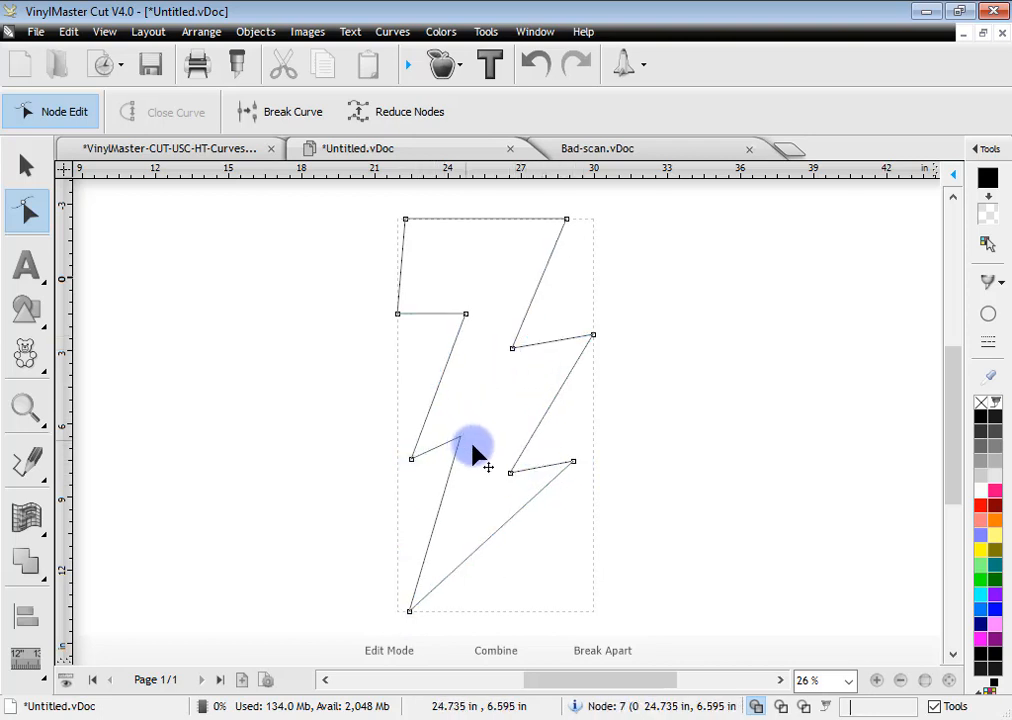
{"action": "left_click_drag", "start_coordinate": [397, 315], "coordinate": [387, 338]}
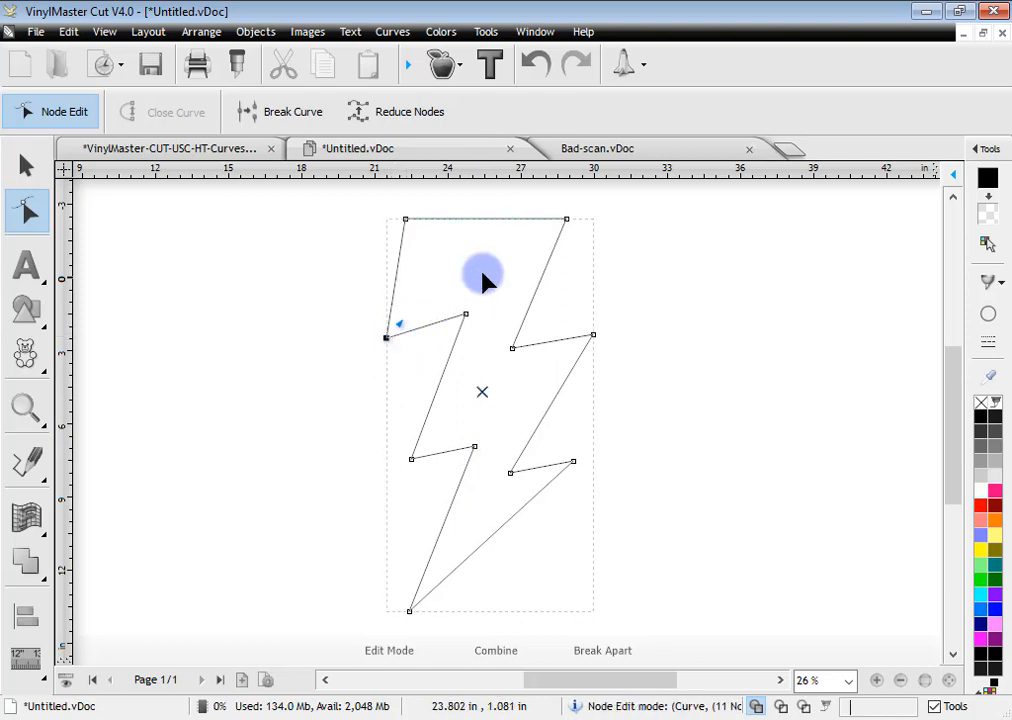
{"action": "left_click_drag", "start_coordinate": [406, 219], "coordinate": [382, 217]}
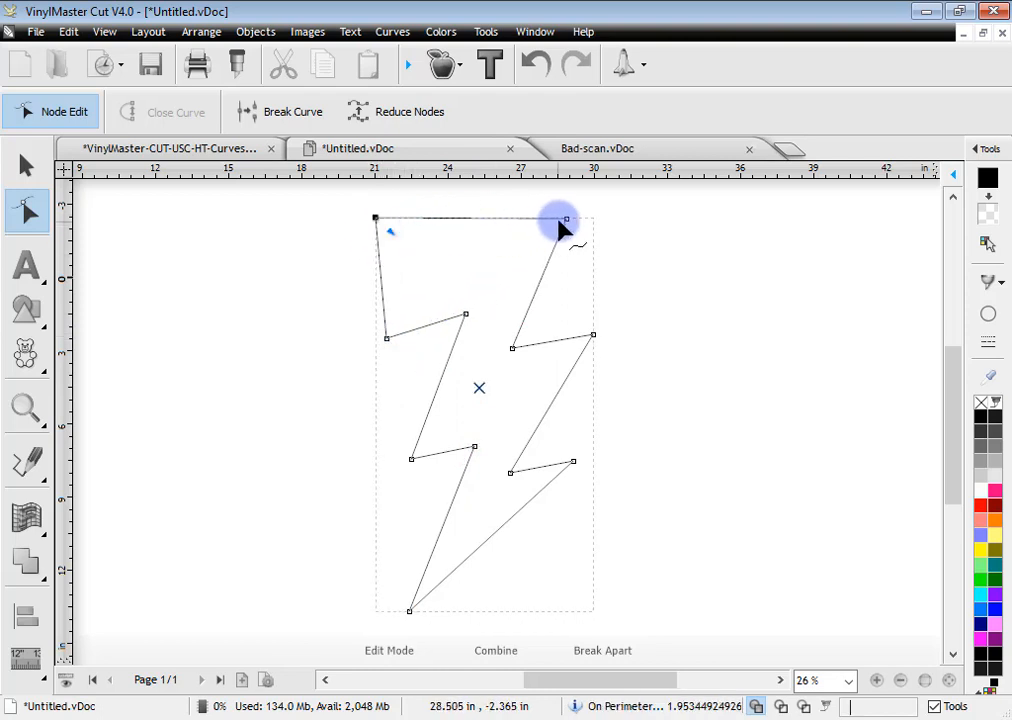
{"action": "left_click_drag", "start_coordinate": [560, 219], "coordinate": [566, 213]}
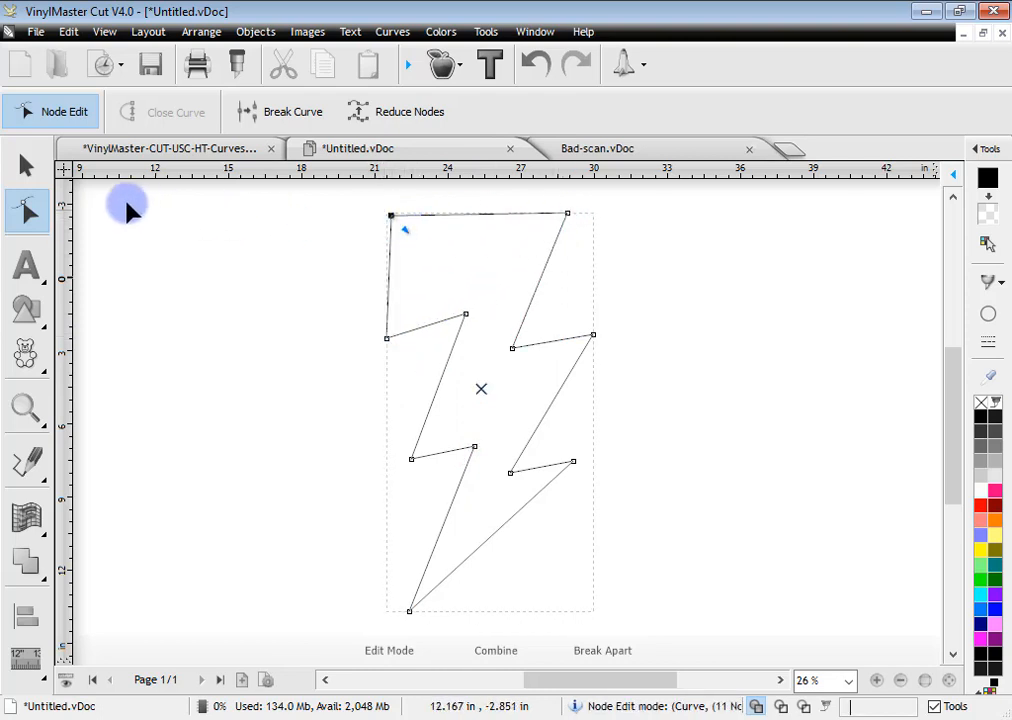
{"action": "left_click", "coordinate": [26, 165]}
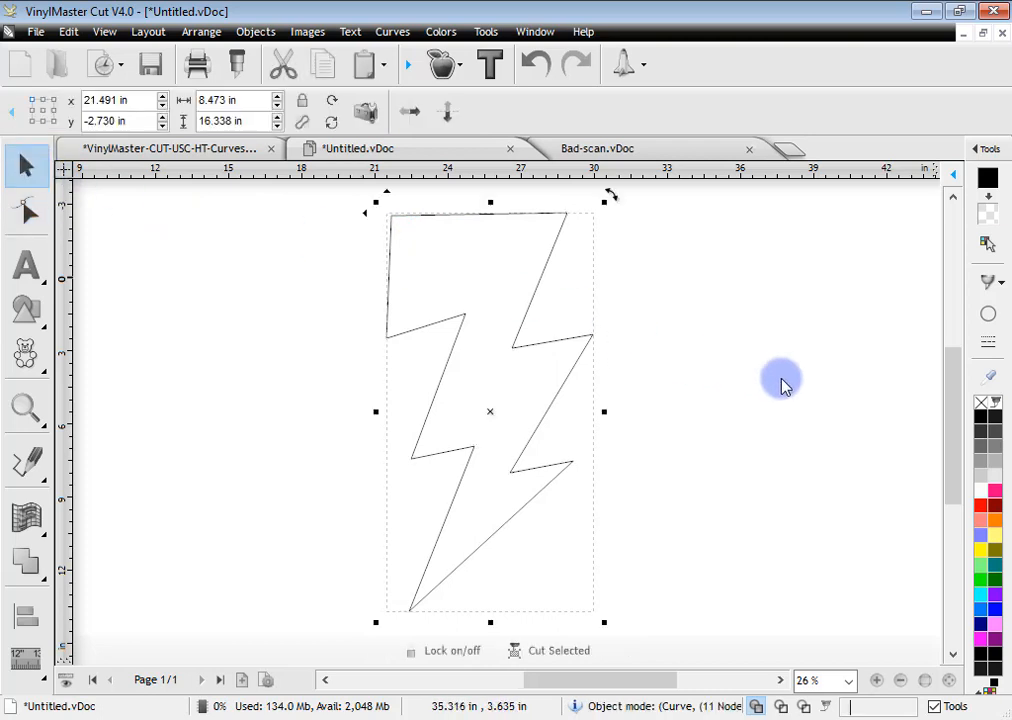
Step: Fill the lightning bolt solid yellow and shift it slightly left
{"action": "left_click", "coordinate": [987, 313]}
{"action": "left_click", "coordinate": [982, 550]}
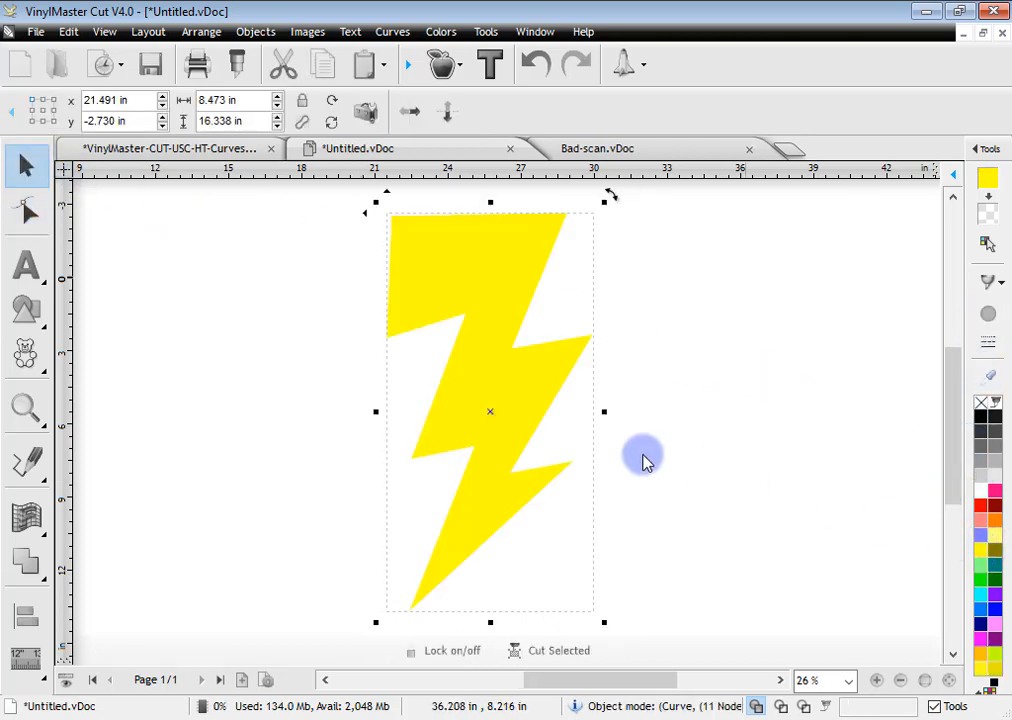
{"action": "left_click_drag", "start_coordinate": [497, 418], "coordinate": [479, 422]}
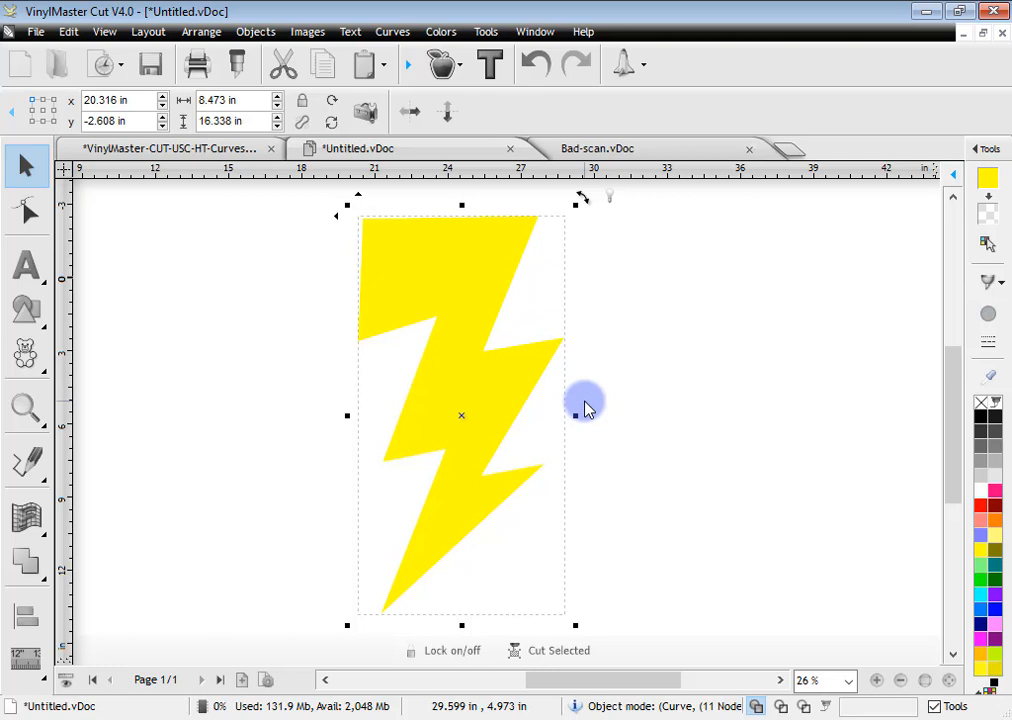
Step: Draw an open C-shaped curve to the right of the bolt with the Curve tool, ending in an upturned lower end
{"action": "left_click", "coordinate": [27, 463]}
{"action": "left_click", "coordinate": [163, 485]}
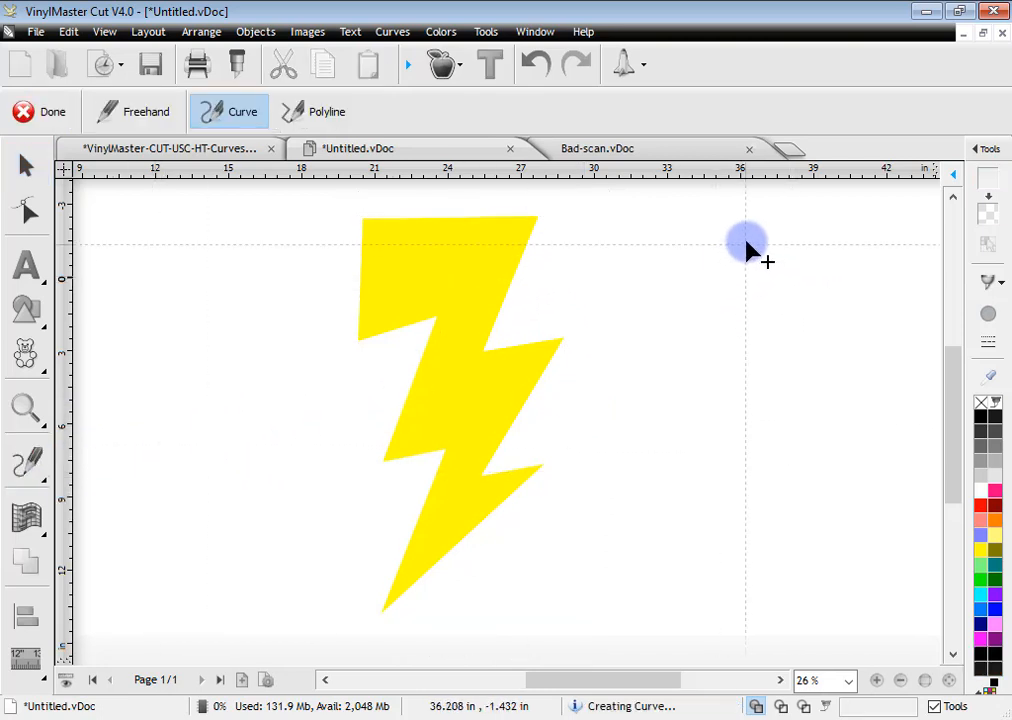
{"action": "left_click_drag", "start_coordinate": [745, 243], "coordinate": [671, 242]}
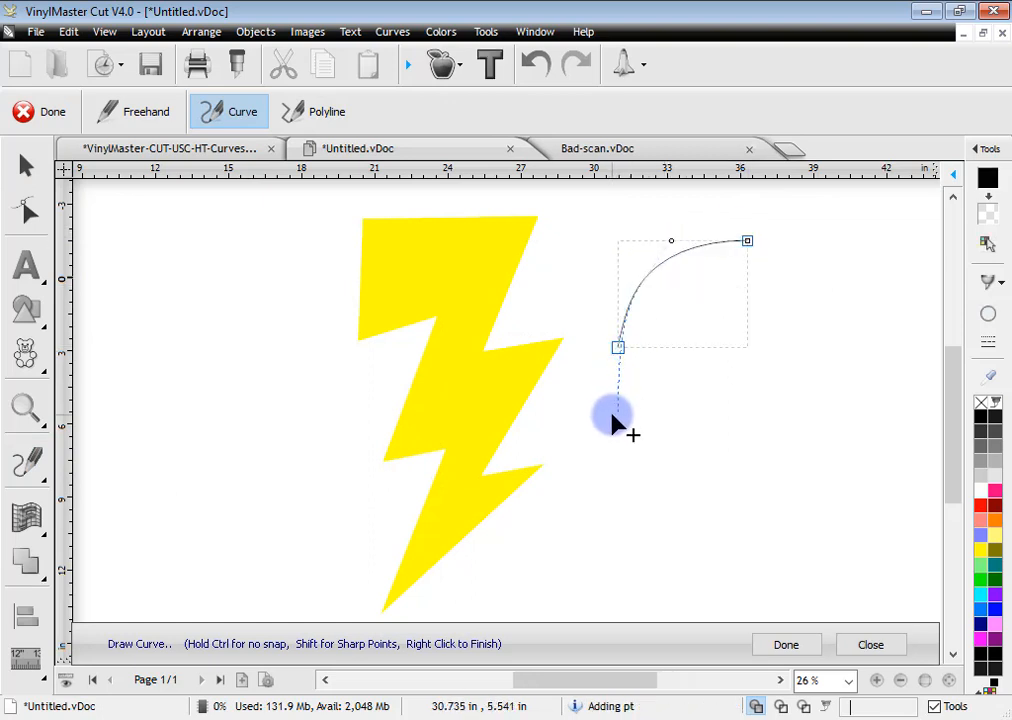
{"action": "left_click", "coordinate": [739, 541]}
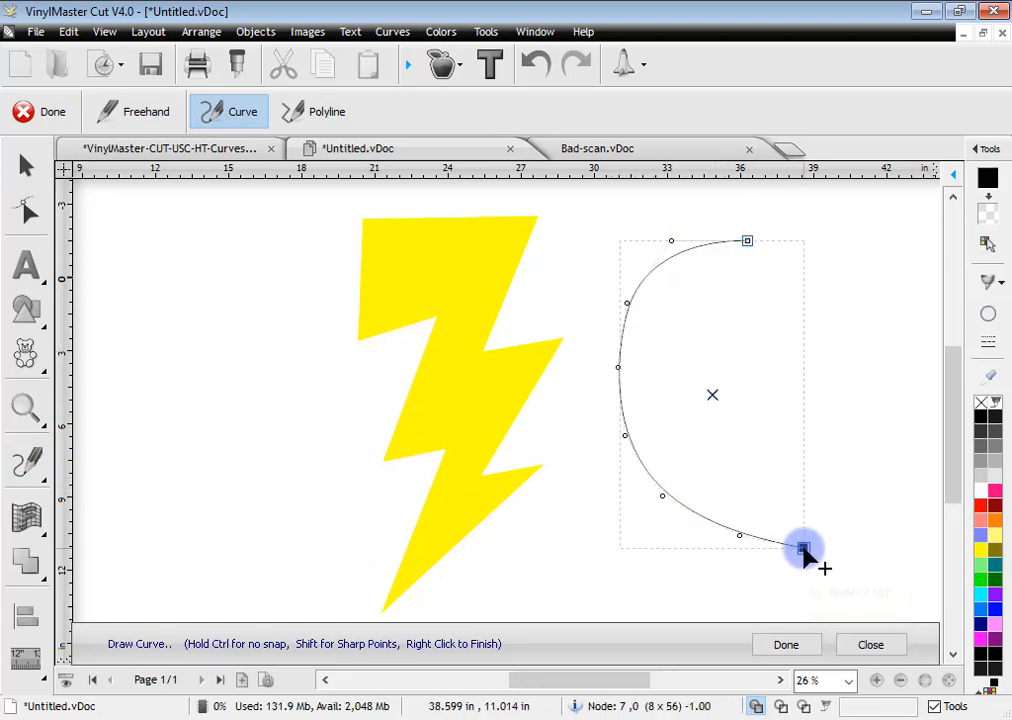
{"action": "left_click_drag", "start_coordinate": [803, 548], "coordinate": [838, 535]}
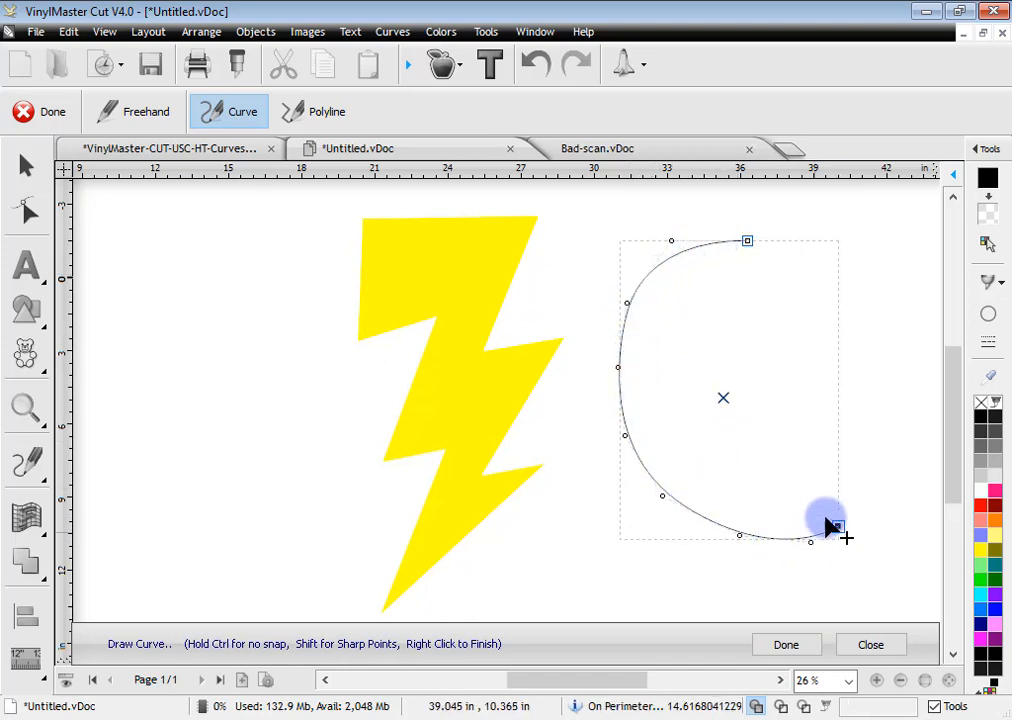
Step: Reshape the unfinished curve's left side by moving its points inward and making one a sharp corner
{"action": "left_click_drag", "start_coordinate": [665, 498], "coordinate": [712, 451]}
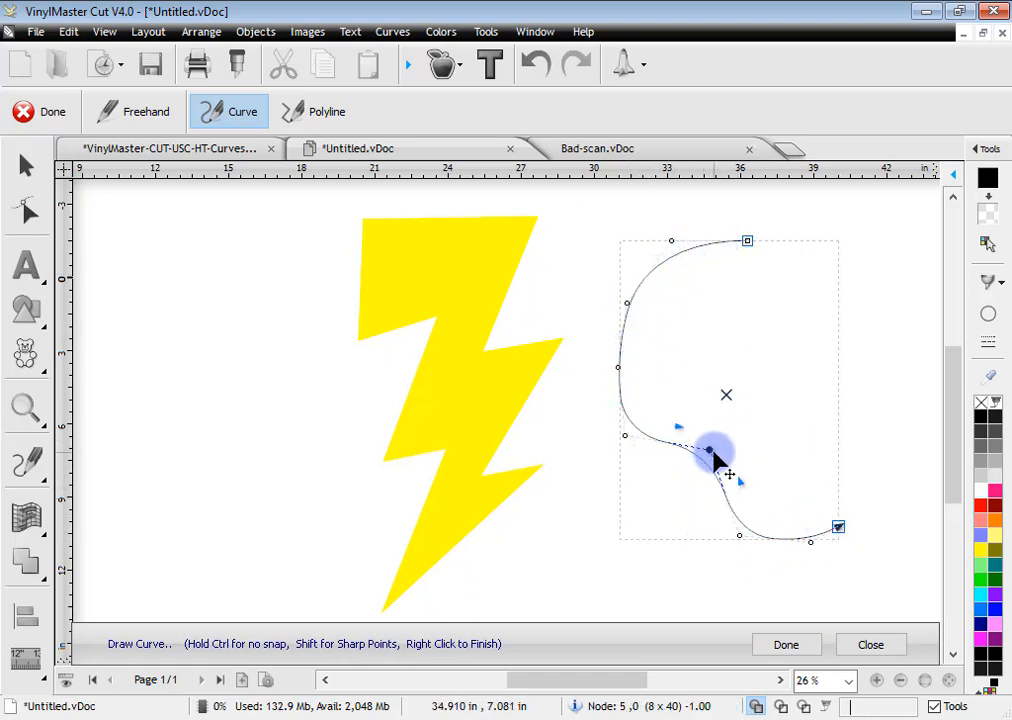
{"action": "left_click_drag", "start_coordinate": [626, 437], "coordinate": [649, 422]}
{"action": "left_click_drag", "start_coordinate": [628, 303], "coordinate": [709, 352]}
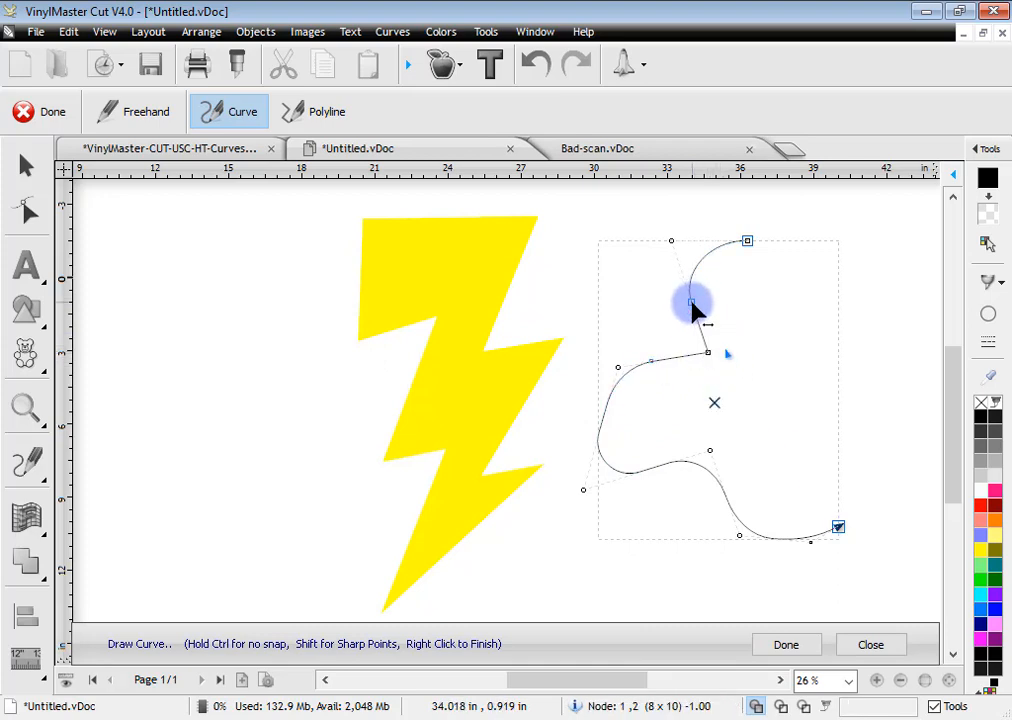
{"action": "left_click_drag", "start_coordinate": [691, 301], "coordinate": [653, 307]}
Step: Extend the curve up its right side, adding sharp-cornered points that form a tilted box inside the shape
{"action": "left_click", "coordinate": [851, 384]}
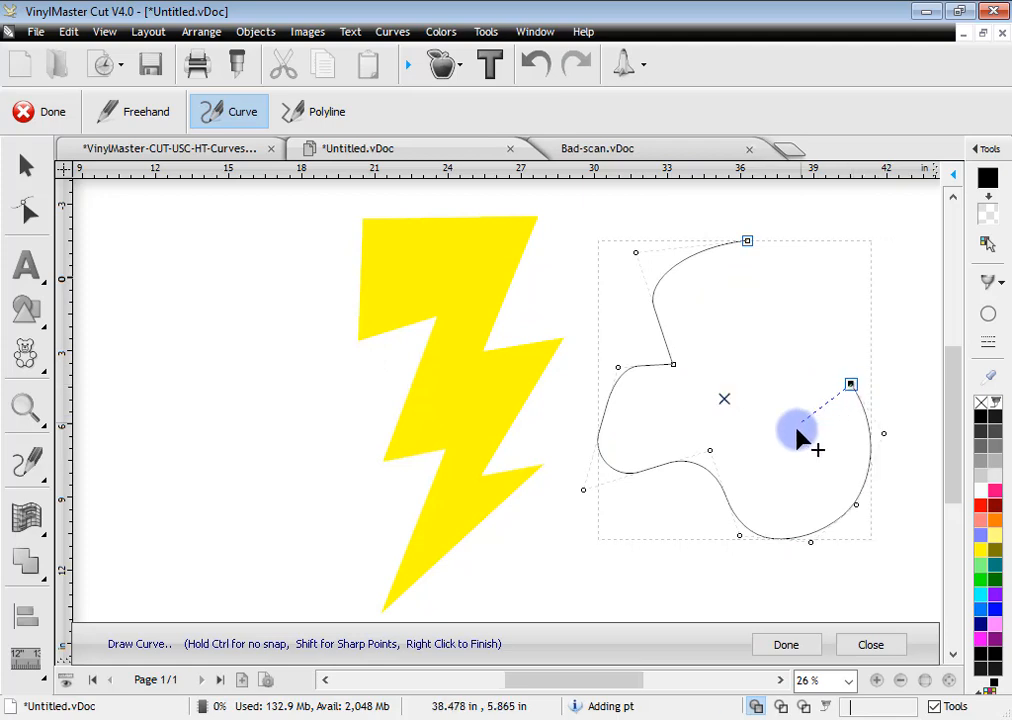
{"action": "left_click", "coordinate": [797, 430]}
{"action": "left_click", "coordinate": [727, 326]}
{"action": "left_click", "coordinate": [786, 294]}
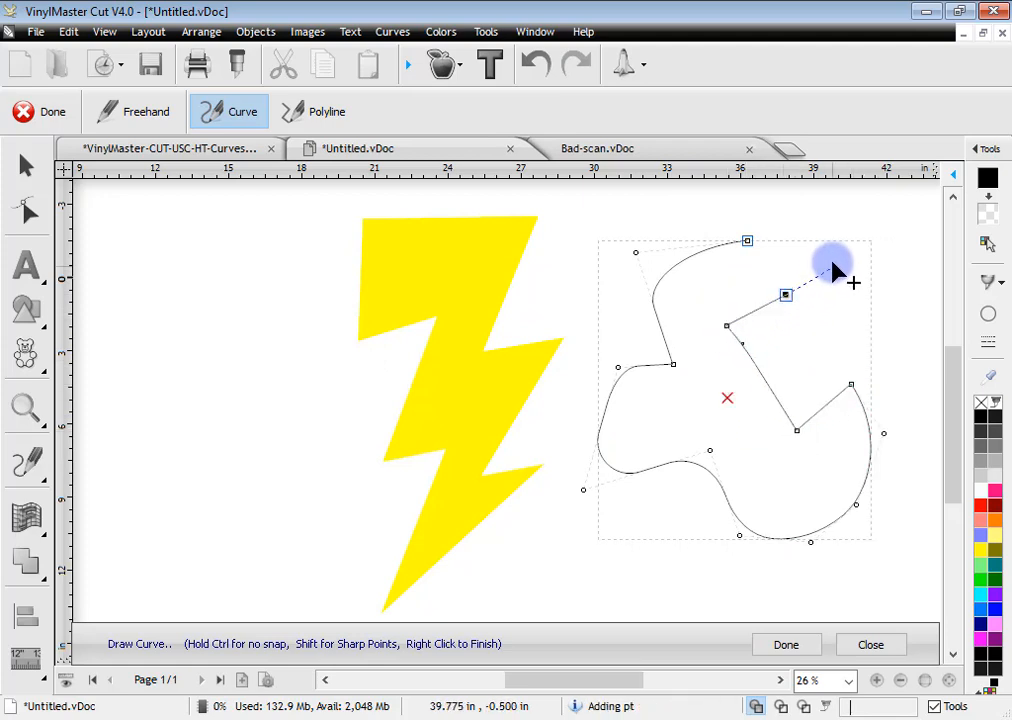
{"action": "left_click", "coordinate": [832, 257]}
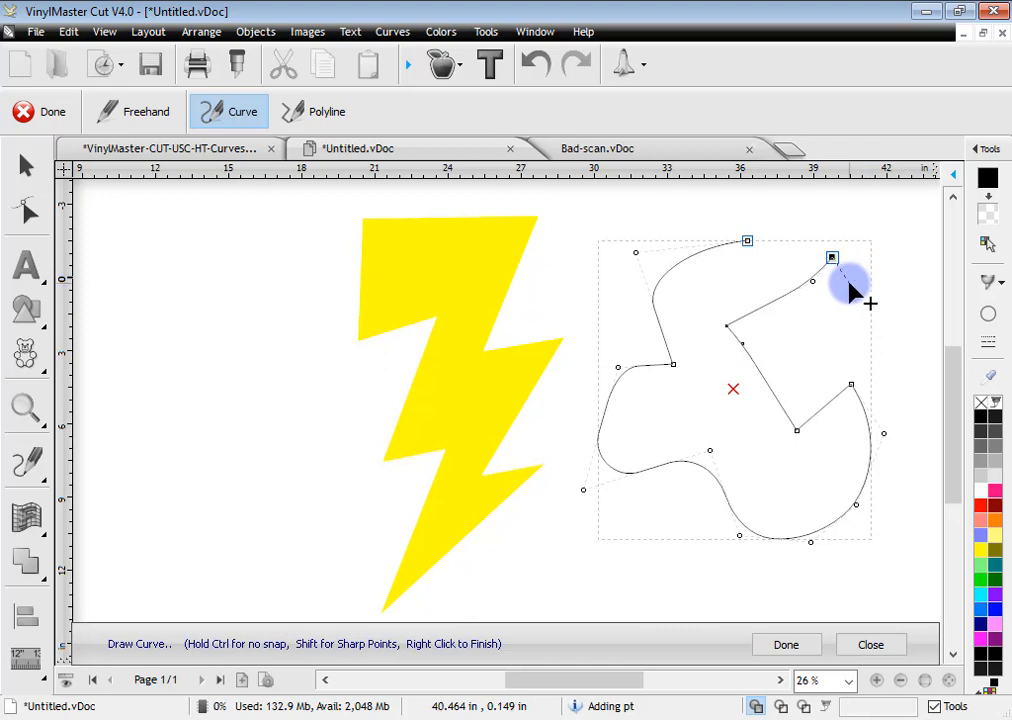
{"action": "left_click", "coordinate": [886, 338]}
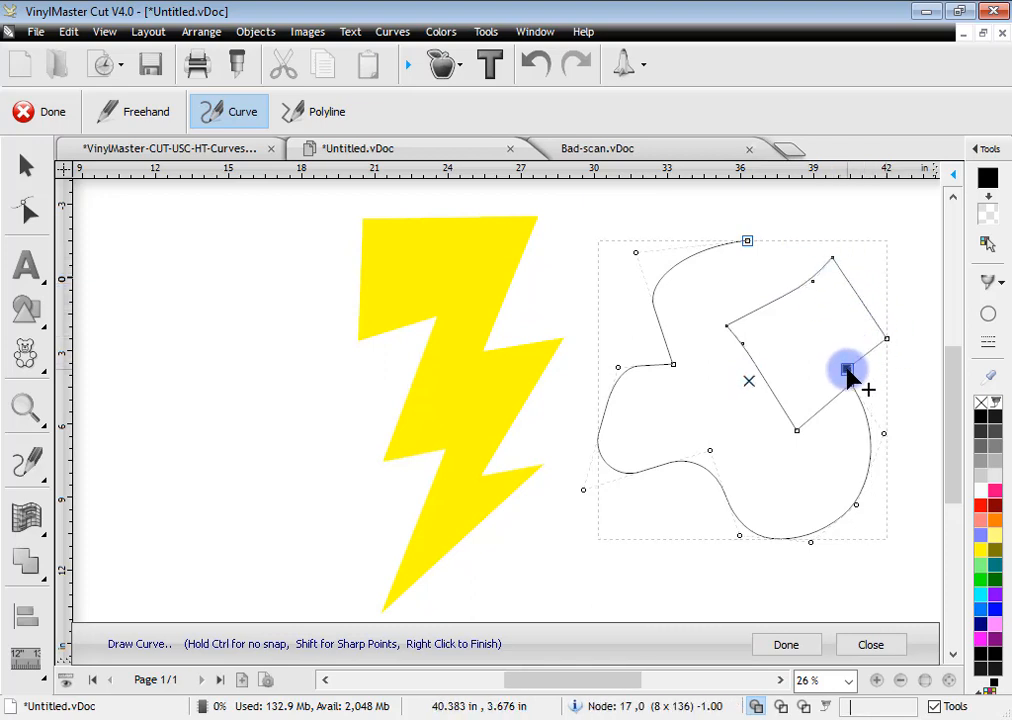
{"action": "left_click", "coordinate": [797, 370]}
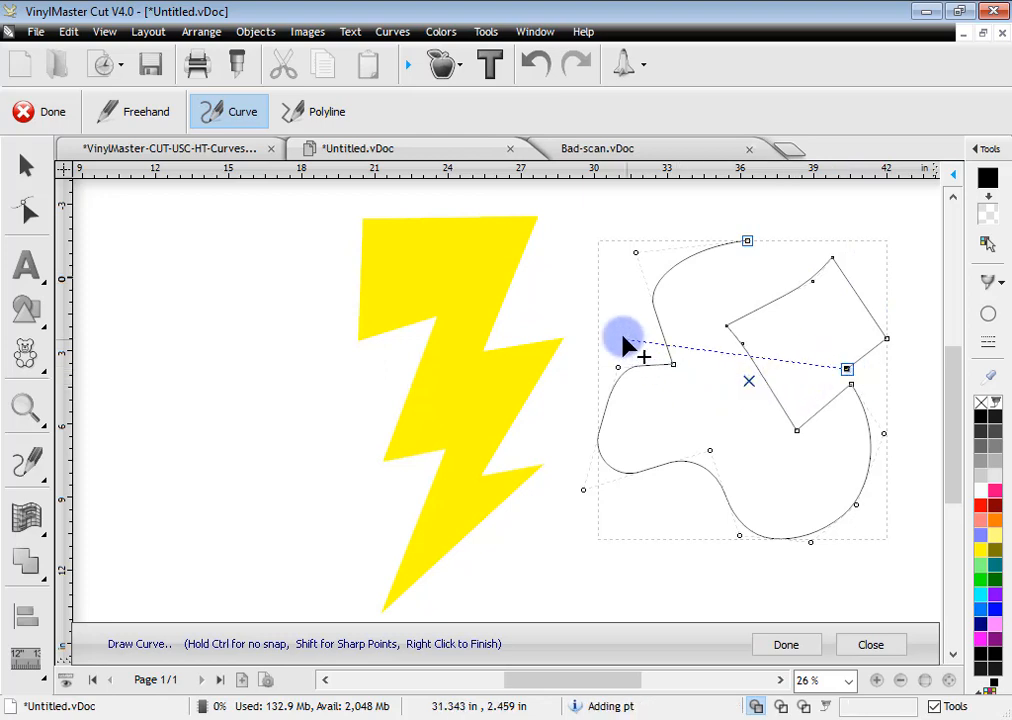
Step: Continue the curve with smooth points sweeping left and looping over the shape's upper edge to its right side
{"action": "left_click", "coordinate": [569, 253]}
{"action": "left_click", "coordinate": [617, 212]}
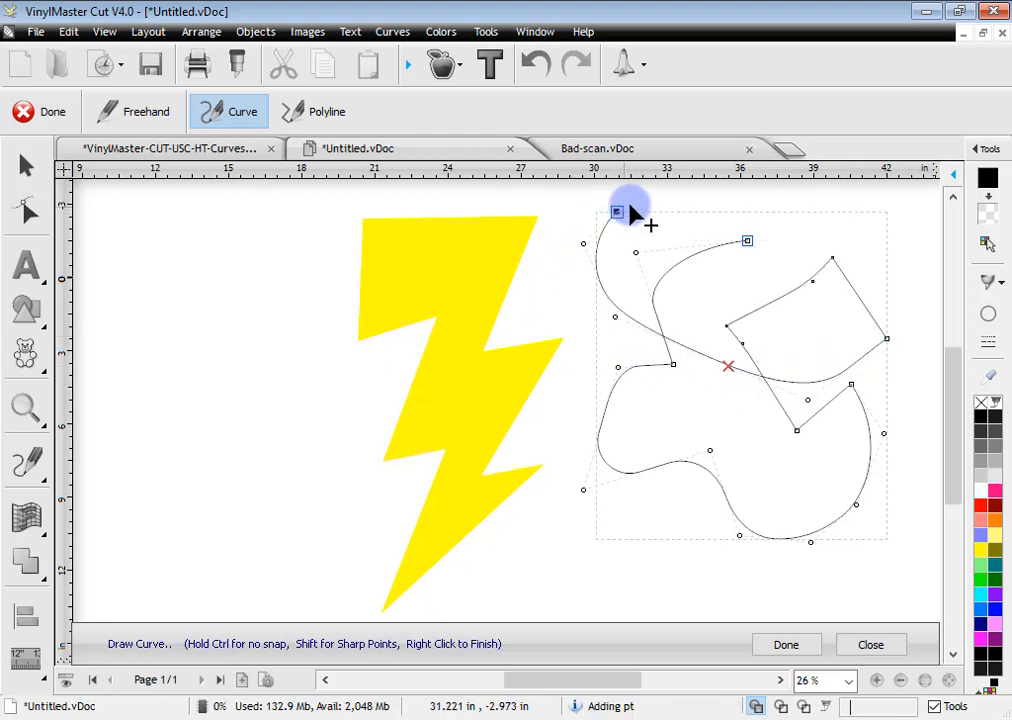
{"action": "left_click", "coordinate": [820, 211]}
{"action": "left_click", "coordinate": [907, 268]}
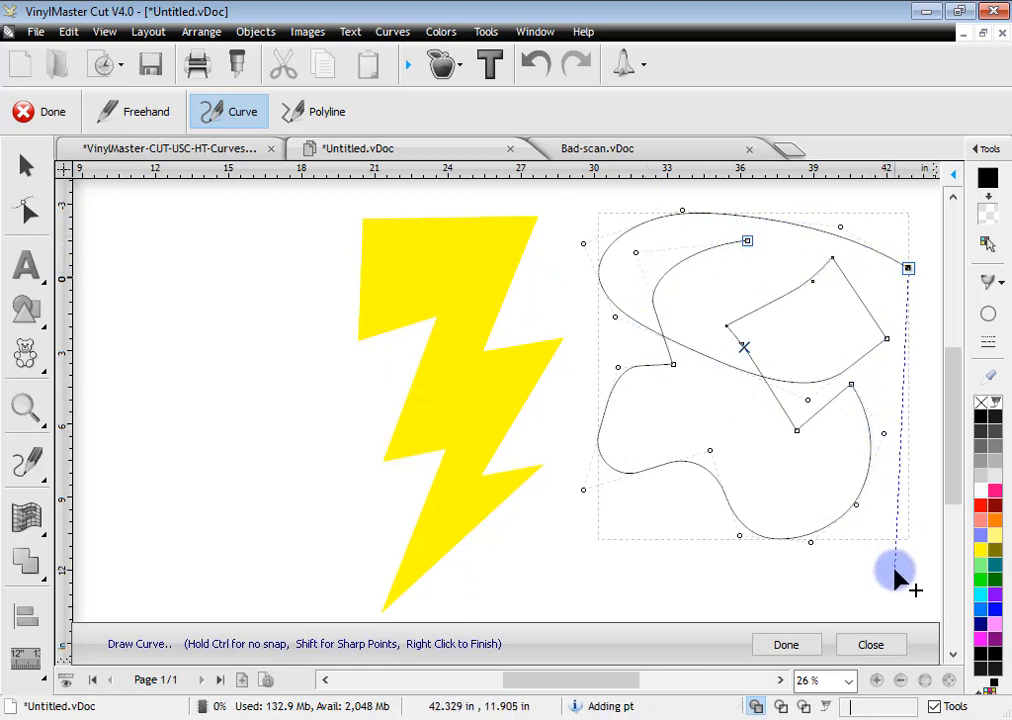
Step: Remove two points from the curve's left side, raise the lower hump, and finish the shape at about 12.8 × 13.4 in
{"action": "left_click", "coordinate": [673, 365]}
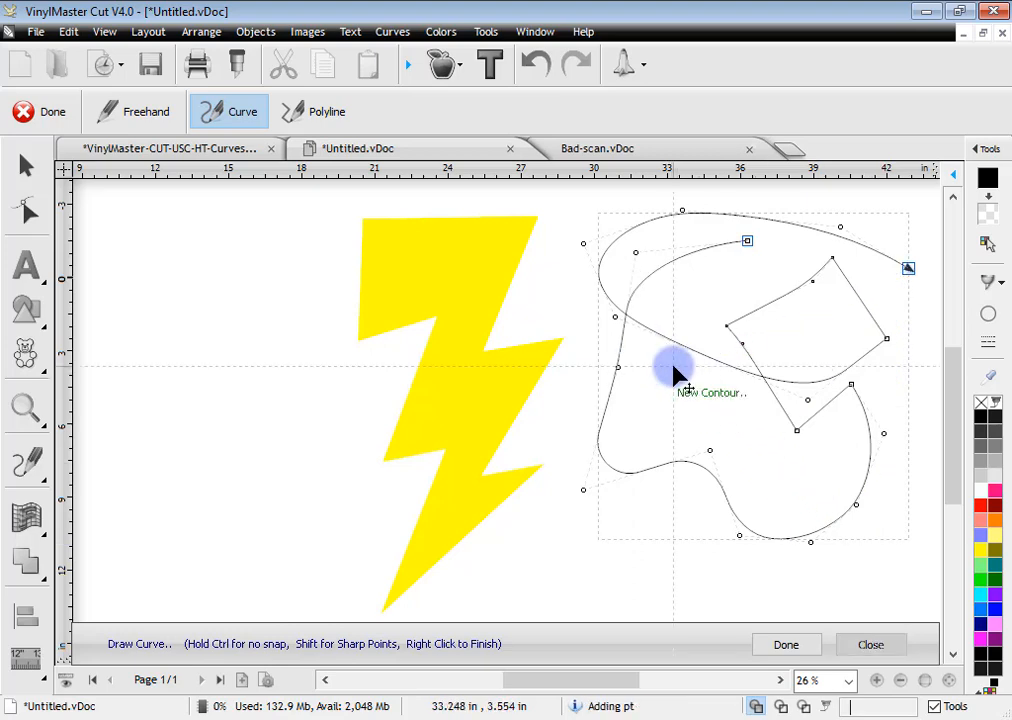
{"action": "left_click", "coordinate": [618, 367]}
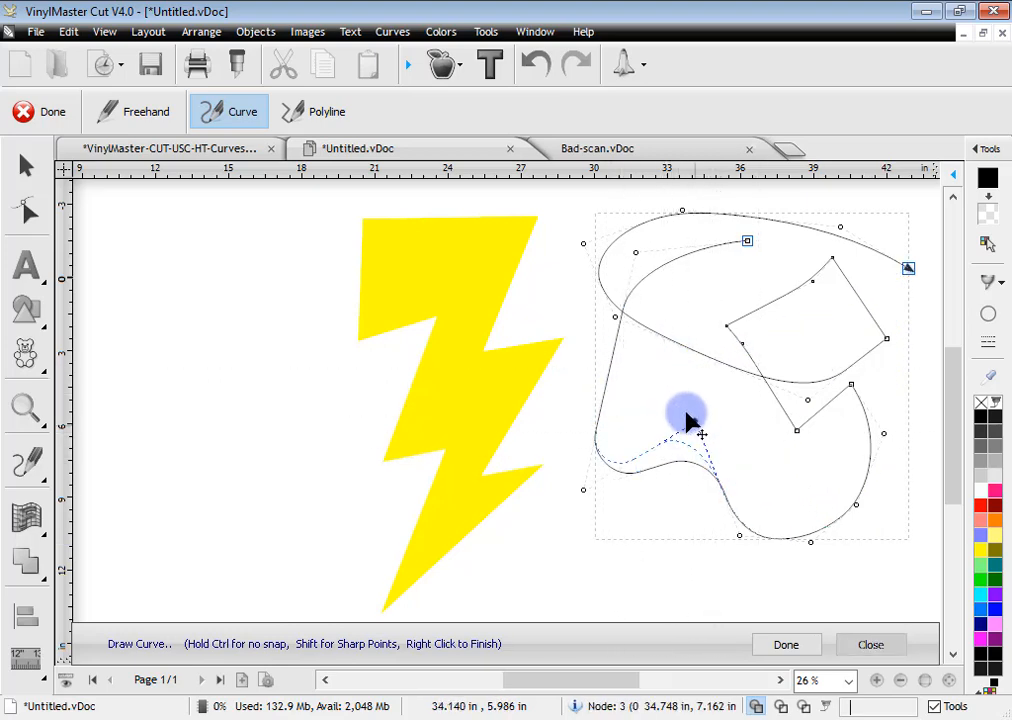
{"action": "left_click", "coordinate": [684, 406]}
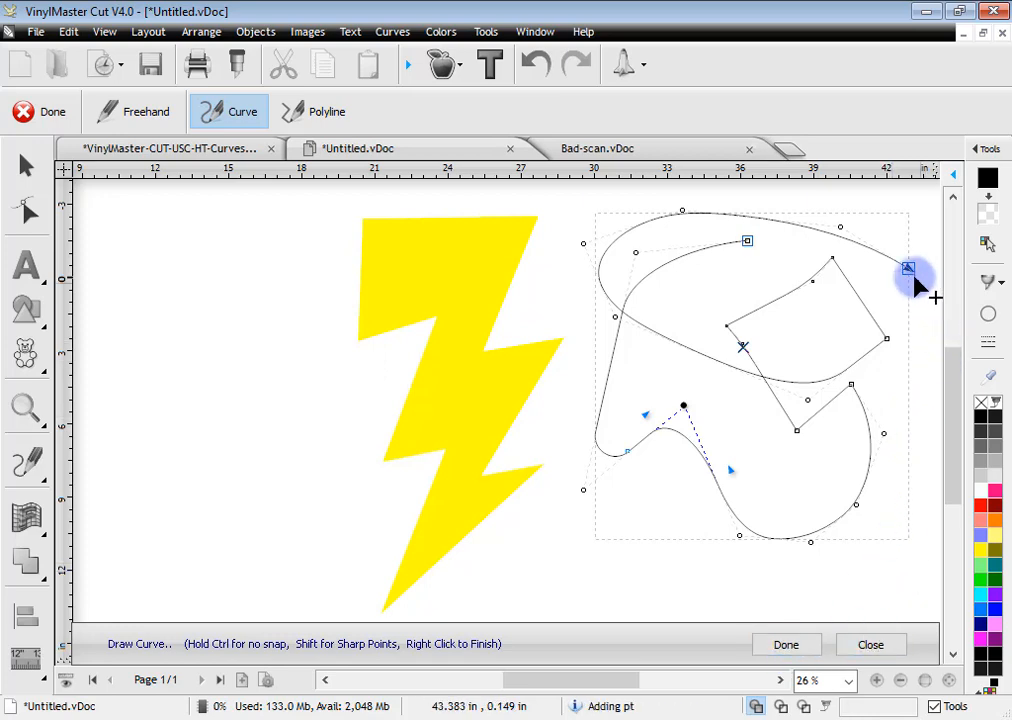
{"action": "right_click", "coordinate": [755, 467]}
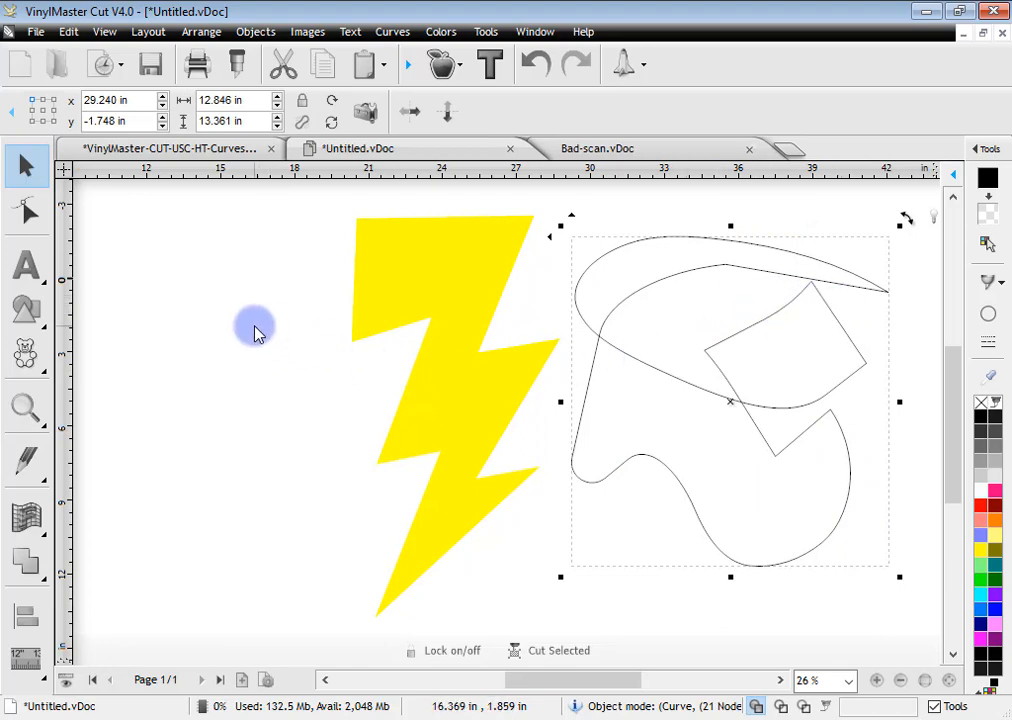
Step: Sketch two wavy freehand lines left of the bolt, about 10.5 × 2.4 in and 10.7 × 2.6 in, one below the other
{"action": "left_click", "coordinate": [26, 460]}
{"action": "mouse_move", "coordinate": [111, 312]}
{"action": "left_mouse_down"}
{"action": "mouse_move", "coordinate": [227, 354]}
{"action": "mouse_move", "coordinate": [300, 347]}
{"action": "mouse_move", "coordinate": [373, 357]}
{"action": "left_mouse_up"}
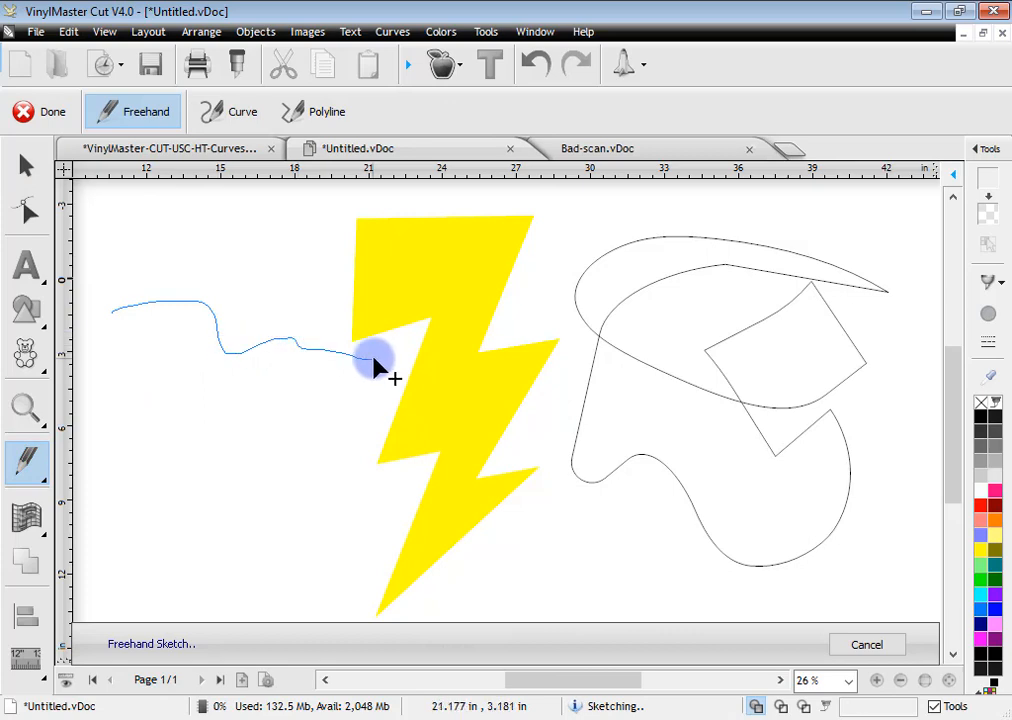
{"action": "left_click_drag", "start_coordinate": [122, 497], "coordinate": [388, 440]}
{"action": "left_click", "coordinate": [26, 172]}
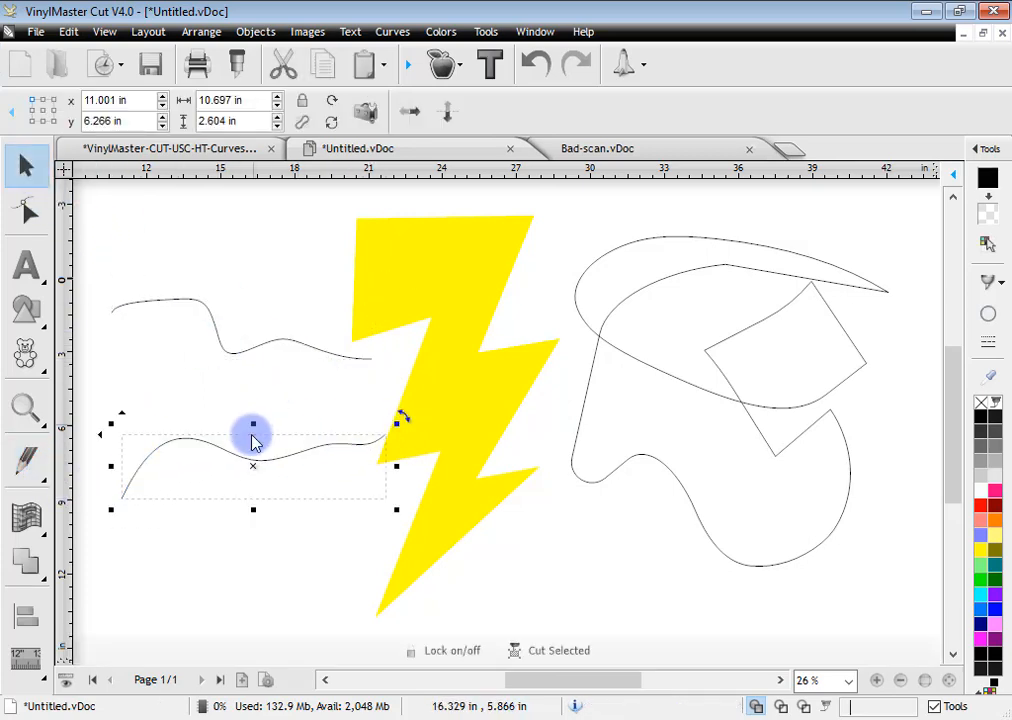
Step: Nudge the lower freehand line up, and rotate the upper one clockwise and move it so their right ends meet
{"action": "left_click_drag", "start_coordinate": [258, 461], "coordinate": [264, 449]}
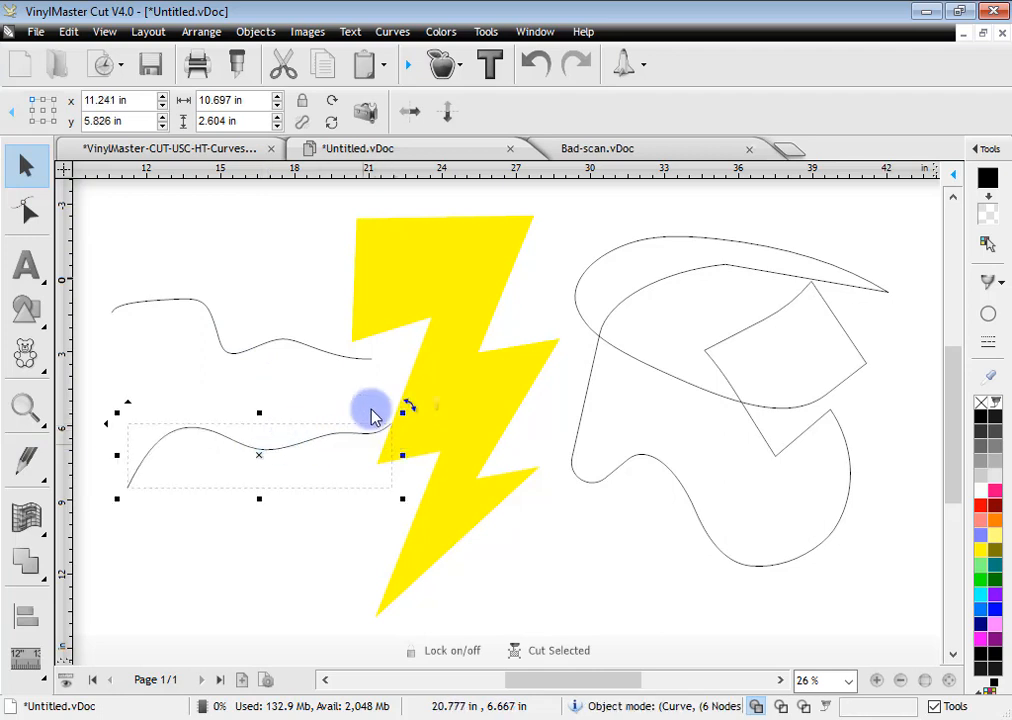
{"action": "left_click", "coordinate": [296, 342]}
{"action": "left_click_drag", "start_coordinate": [396, 281], "coordinate": [402, 334]}
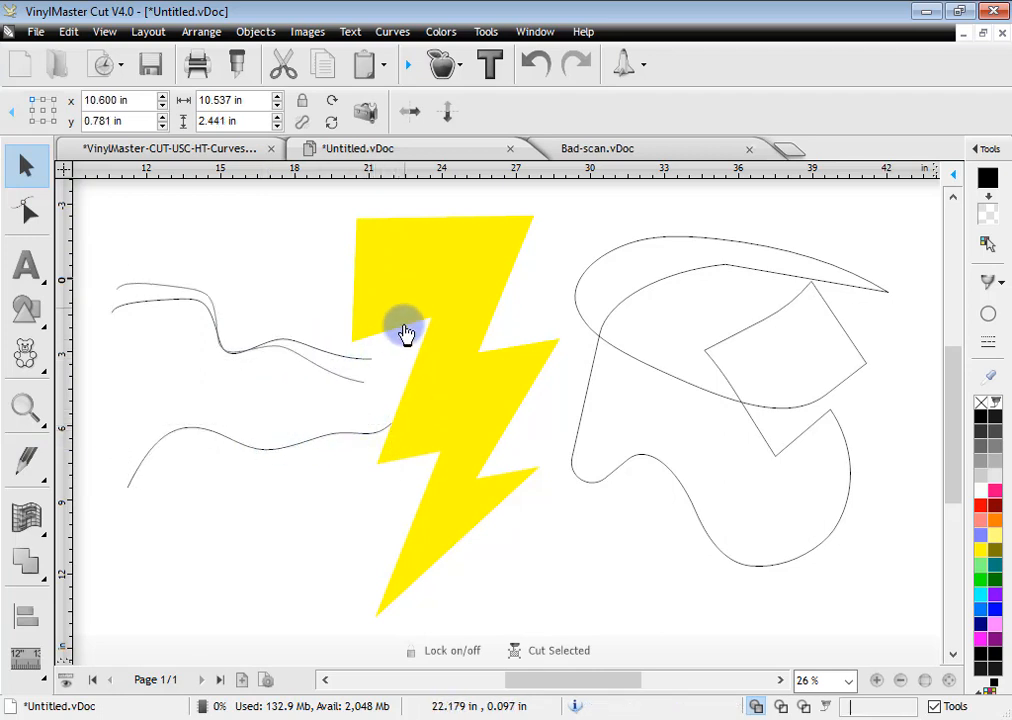
{"action": "left_click_drag", "start_coordinate": [221, 339], "coordinate": [279, 349]}
{"action": "left_click", "coordinate": [318, 477]}
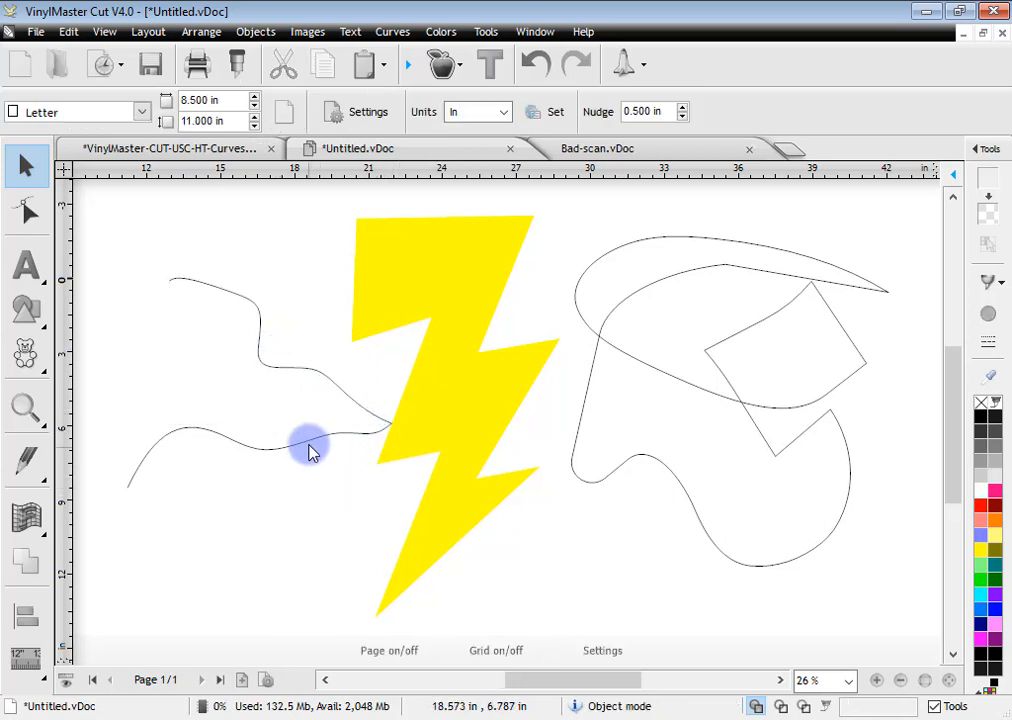
{"action": "left_click", "coordinate": [309, 444]}
{"action": "left_click", "coordinate": [265, 364]}
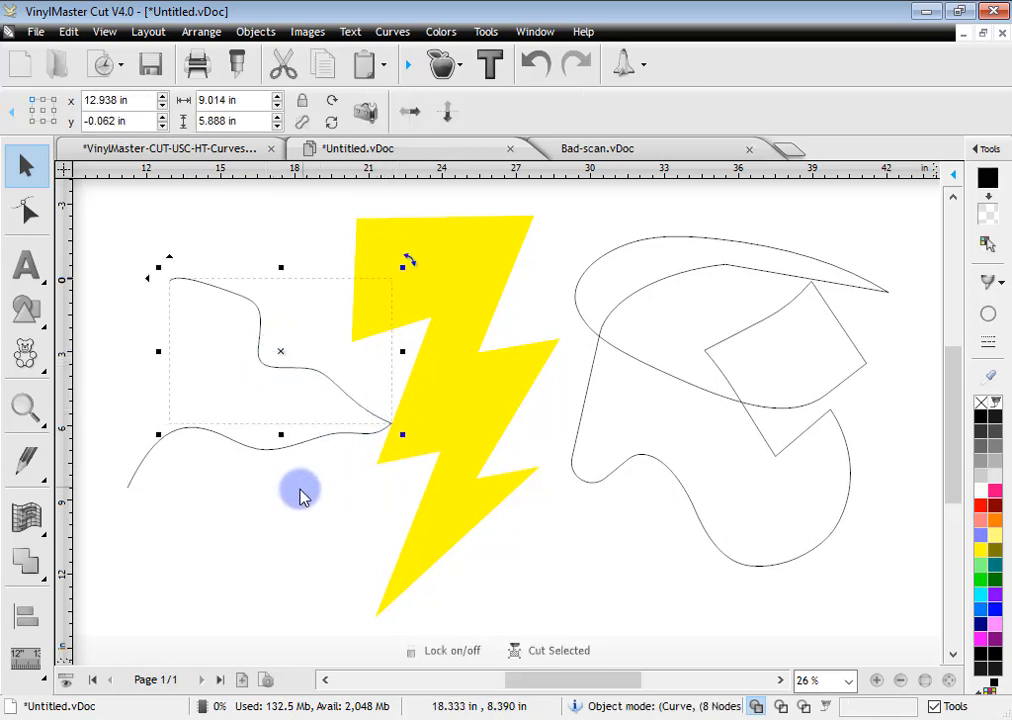
{"action": "left_click", "coordinate": [226, 420]}
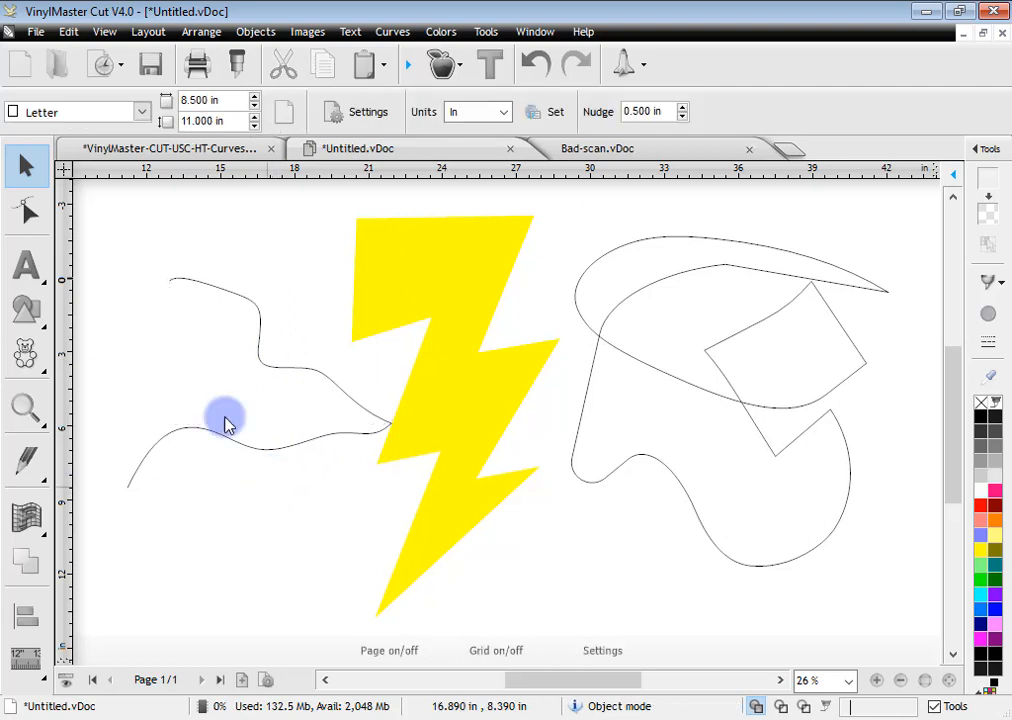
{"action": "left_click_drag", "start_coordinate": [98, 248], "coordinate": [423, 535]}
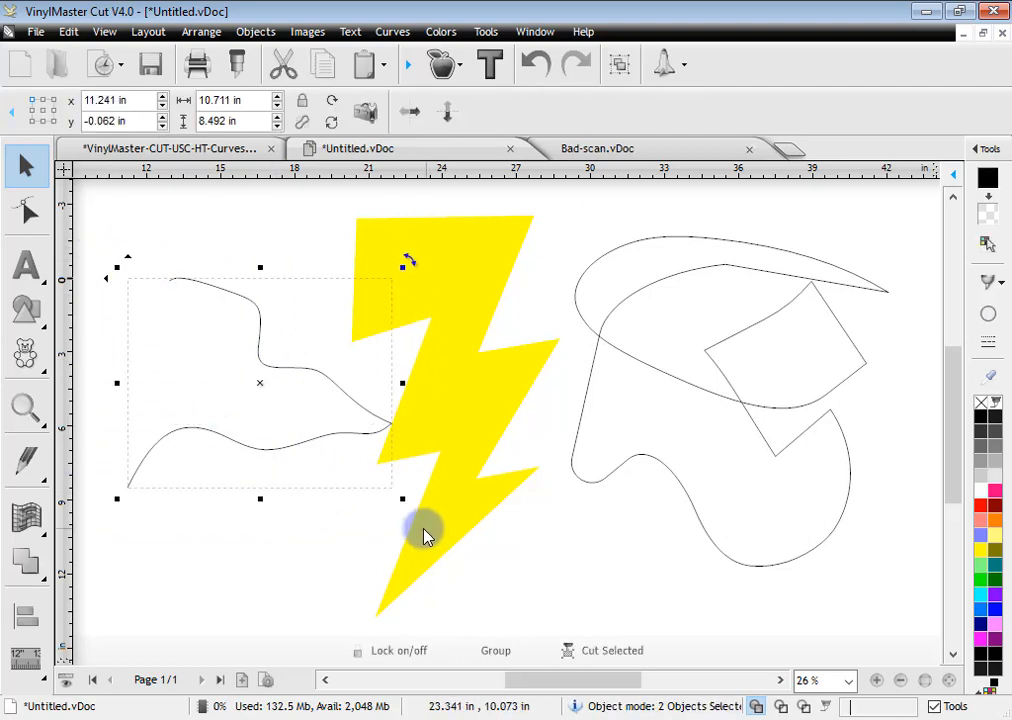
Step: Delete the yellow lightning bolt and the large freeform curve beside it
{"action": "left_click", "coordinate": [466, 386]}
{"action": "key", "text": "Delete"}
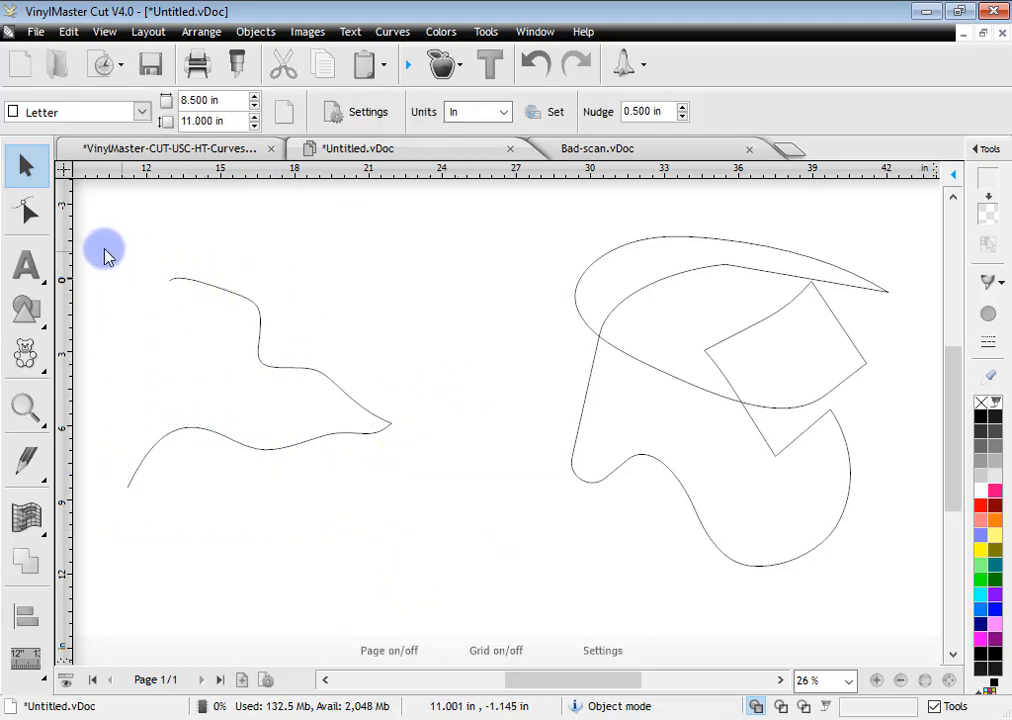
{"action": "left_click", "coordinate": [635, 360]}
{"action": "key", "text": "Delete"}
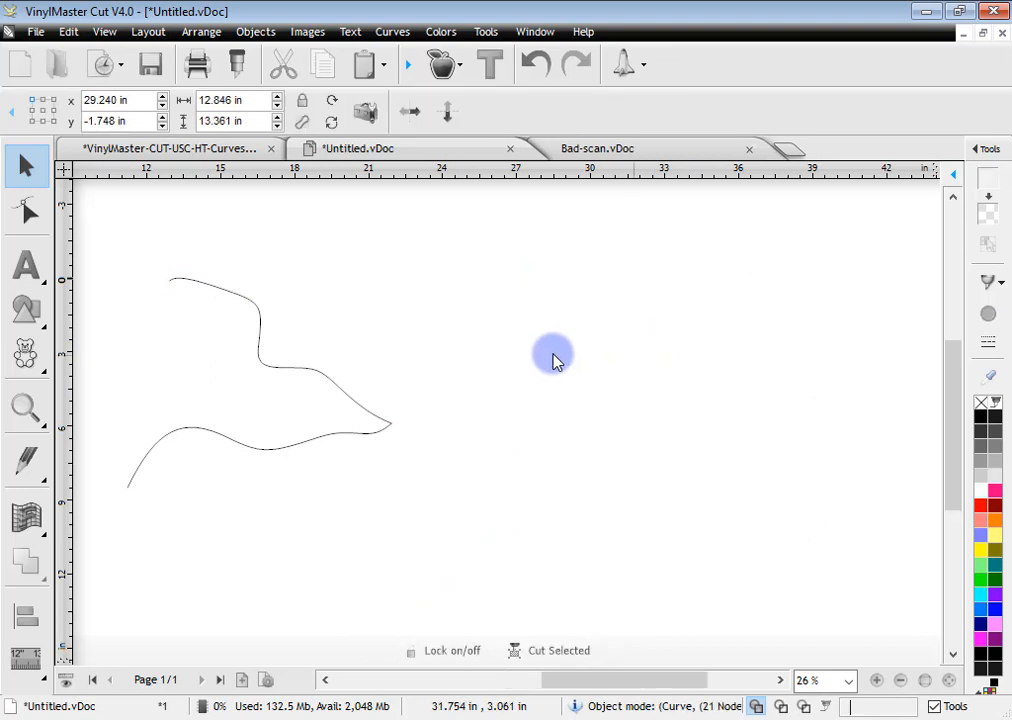
Step: Move both freehand lines toward the middle of the drawing area, and shift the upper one up and slightly left to separate their right ends
{"action": "left_click_drag", "start_coordinate": [106, 255], "coordinate": [405, 505]}
{"action": "left_click_drag", "start_coordinate": [333, 395], "coordinate": [456, 422]}
{"action": "scroll", "coordinate": [456, 422], "scroll_direction": "up", "scroll_amount": 3}
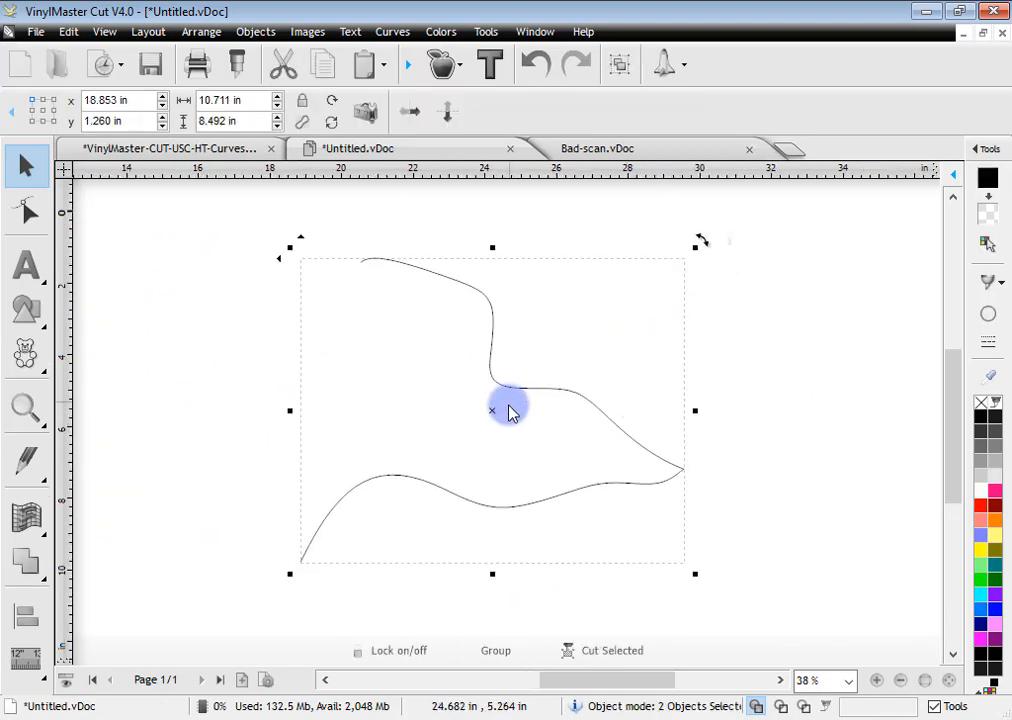
{"action": "left_click", "coordinate": [614, 422]}
{"action": "left_click_drag", "start_coordinate": [614, 422], "coordinate": [602, 380]}
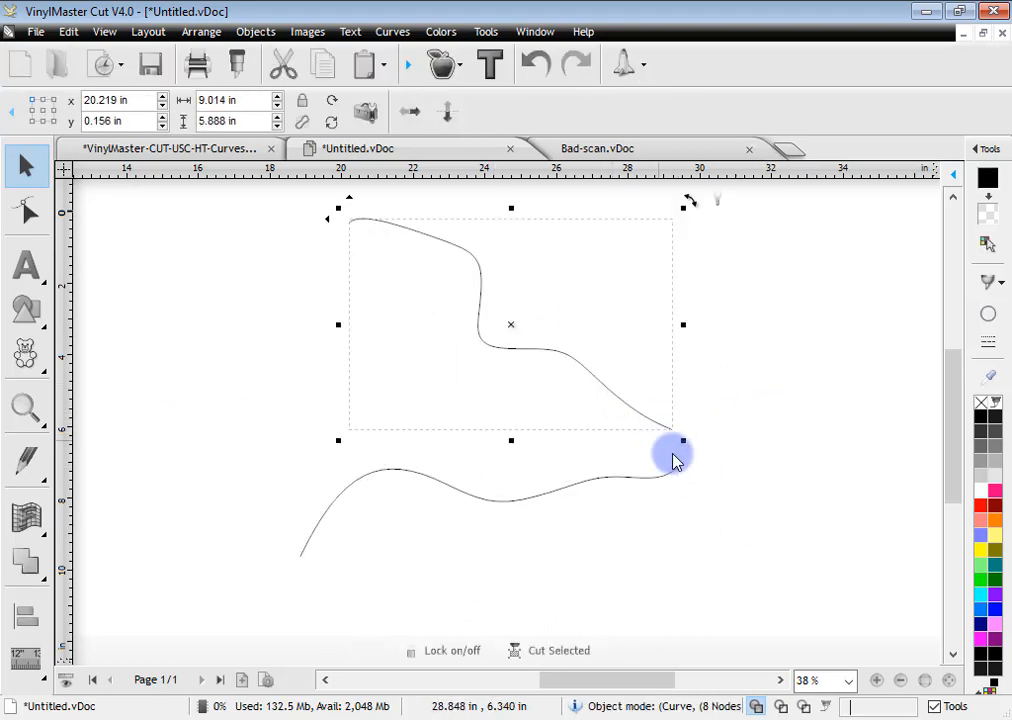
Step: Combine the two freehand lines into a single object and show it as wireframe
{"action": "left_click", "coordinate": [592, 489], "text": "shift"}
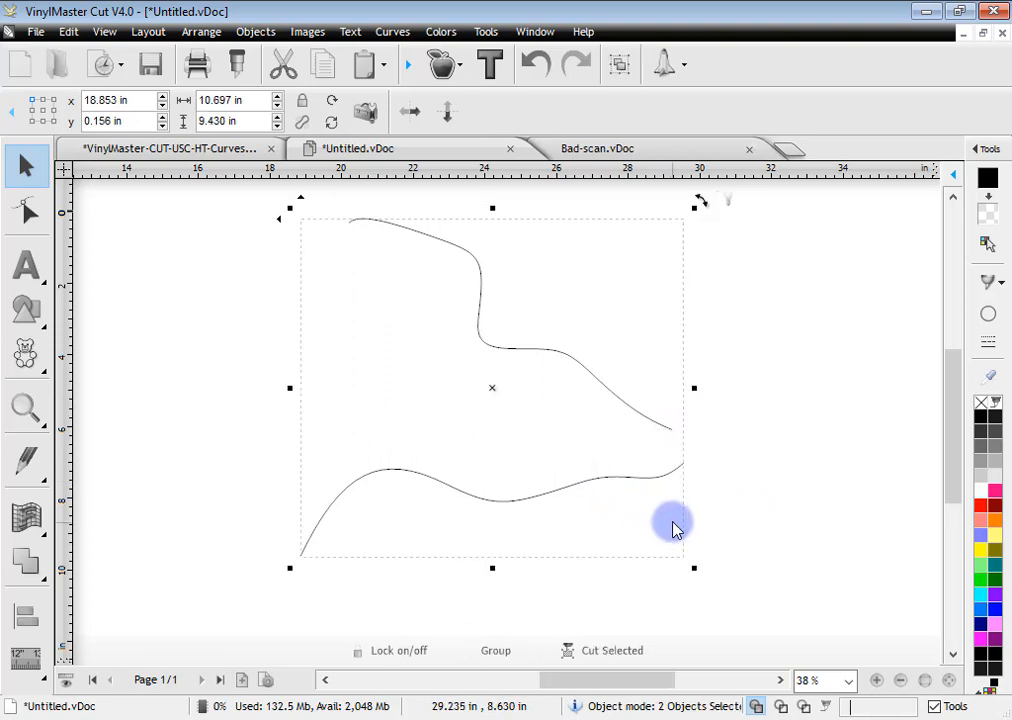
{"action": "left_click_drag", "start_coordinate": [217, 208], "coordinate": [768, 600]}
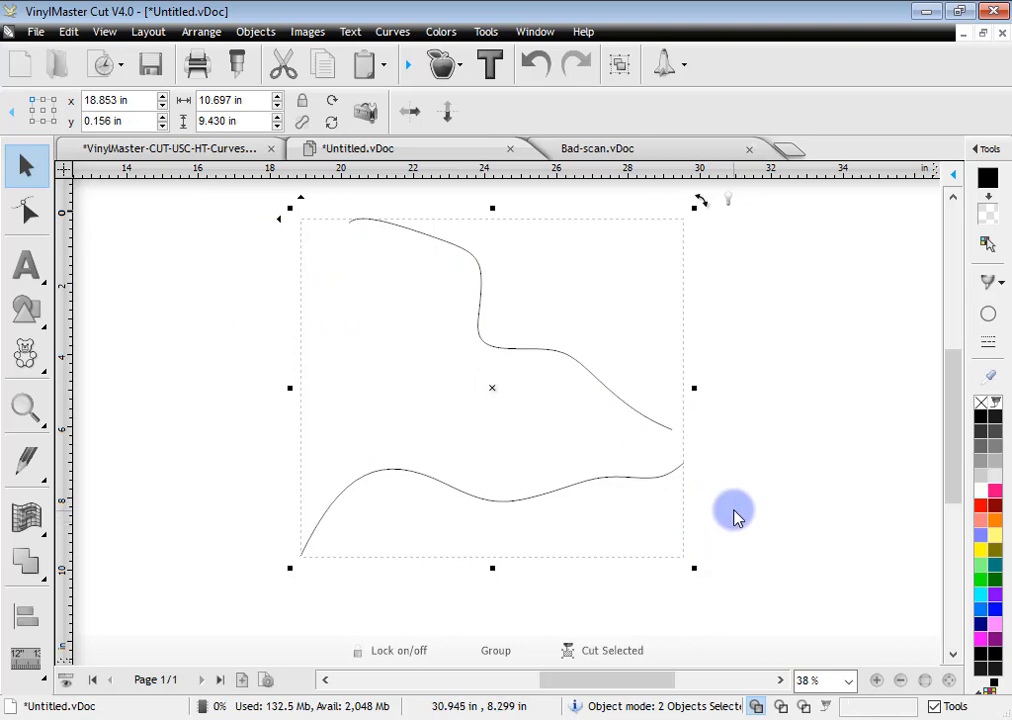
{"action": "left_click", "coordinate": [27, 560]}
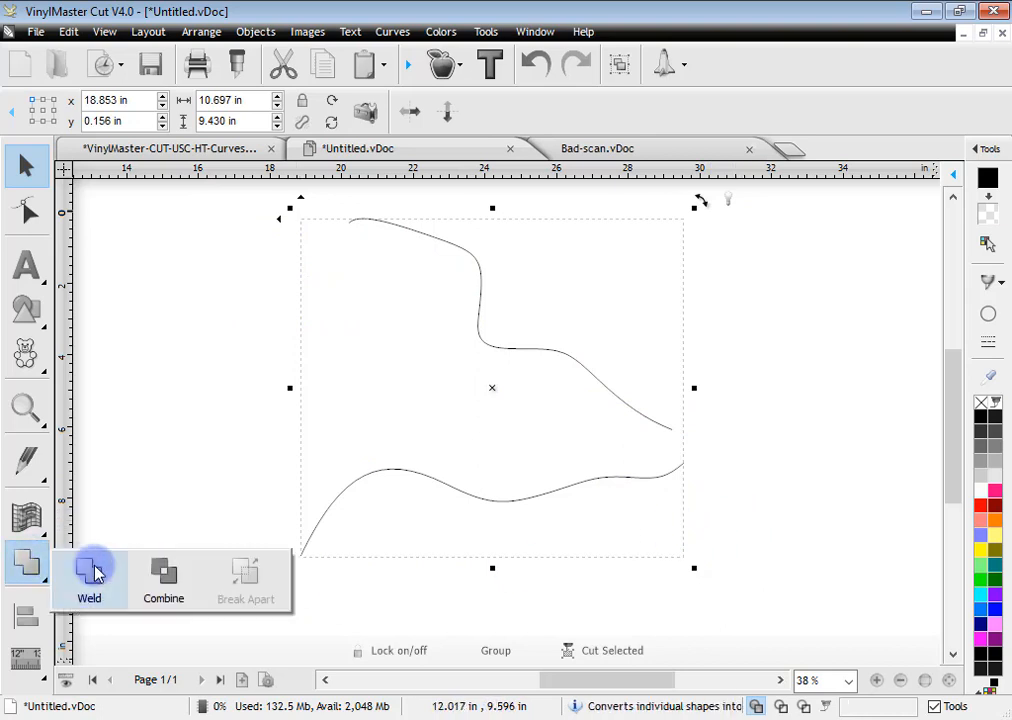
{"action": "left_click", "coordinate": [164, 578]}
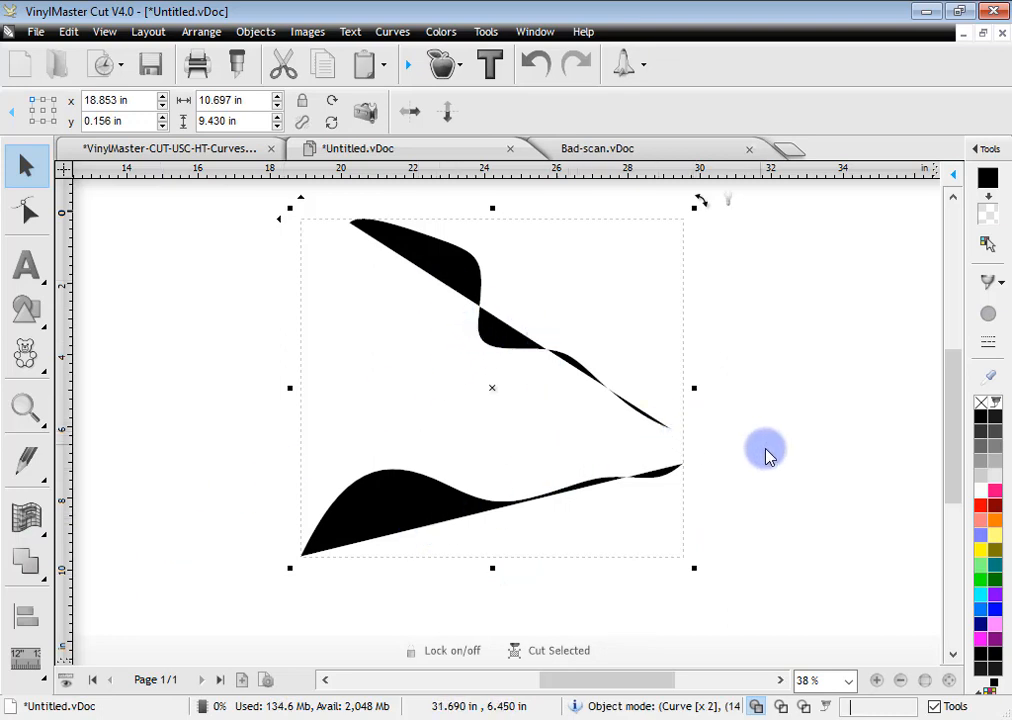
{"action": "left_click", "coordinate": [988, 314]}
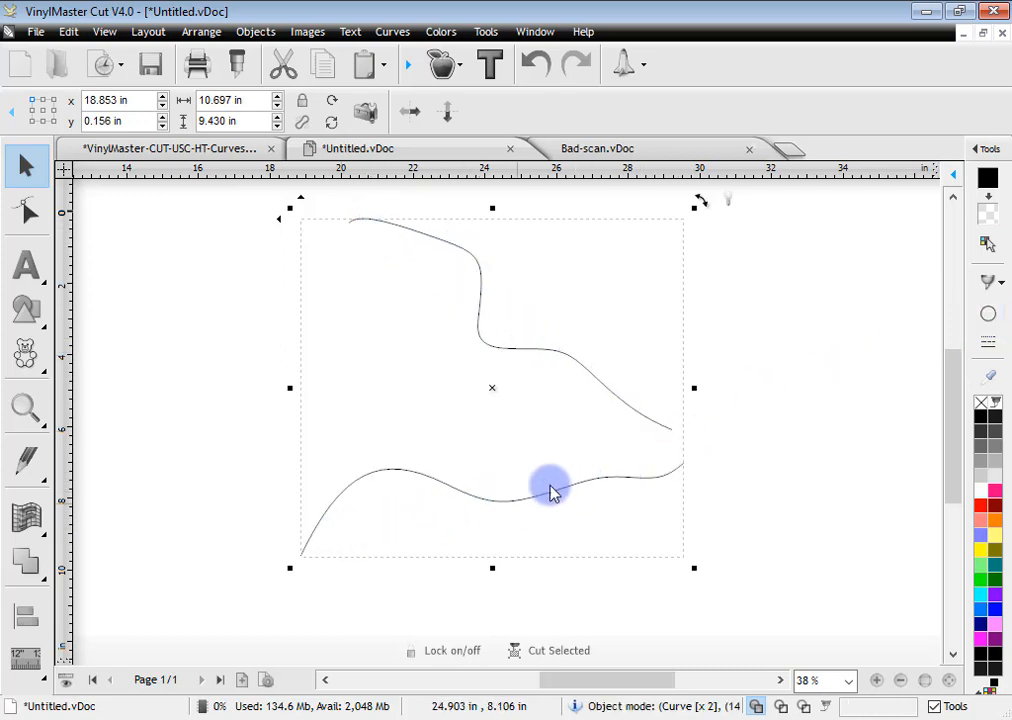
Step: Join the two lines by moving the upper line's right end node onto the lower line's right end, and adjust the joined node upward
{"action": "left_click", "coordinate": [30, 213]}
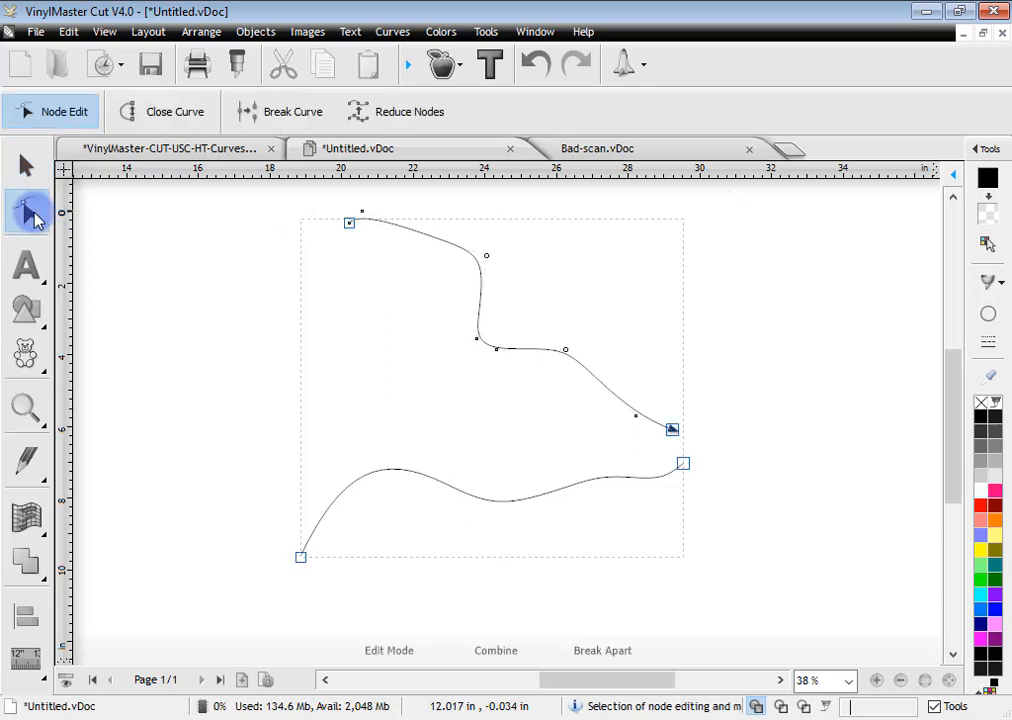
{"action": "left_click", "coordinate": [672, 430]}
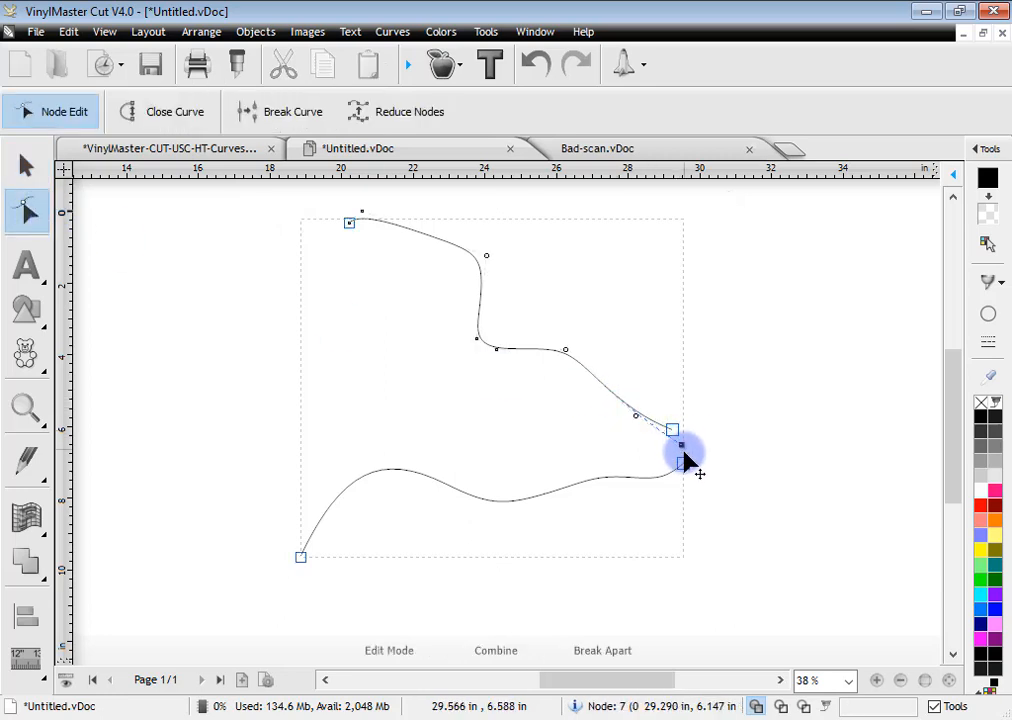
{"action": "mouse_move", "coordinate": [686, 467]}
{"action": "left_mouse_down"}
{"action": "mouse_move", "coordinate": [703, 456]}
{"action": "mouse_move", "coordinate": [687, 454]}
{"action": "left_mouse_up"}
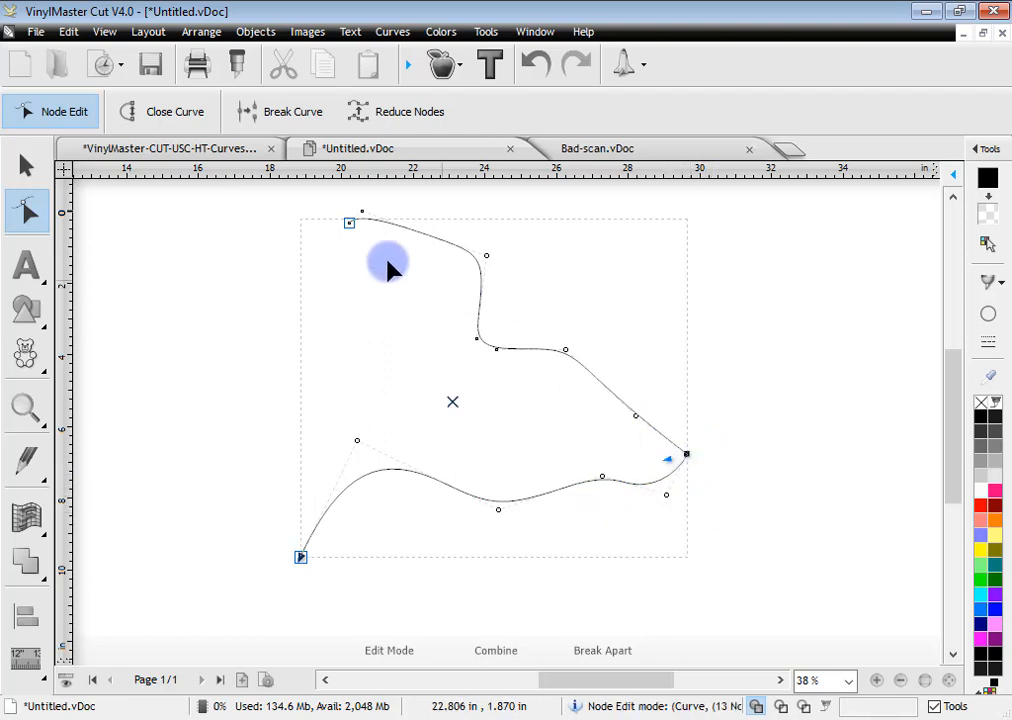
Step: Pull both open end nodes on the curve's left side outward and closer together, and close the curve between them
{"action": "left_click_drag", "start_coordinate": [349, 222], "coordinate": [168, 330]}
{"action": "left_click_drag", "start_coordinate": [300, 557], "coordinate": [238, 454]}
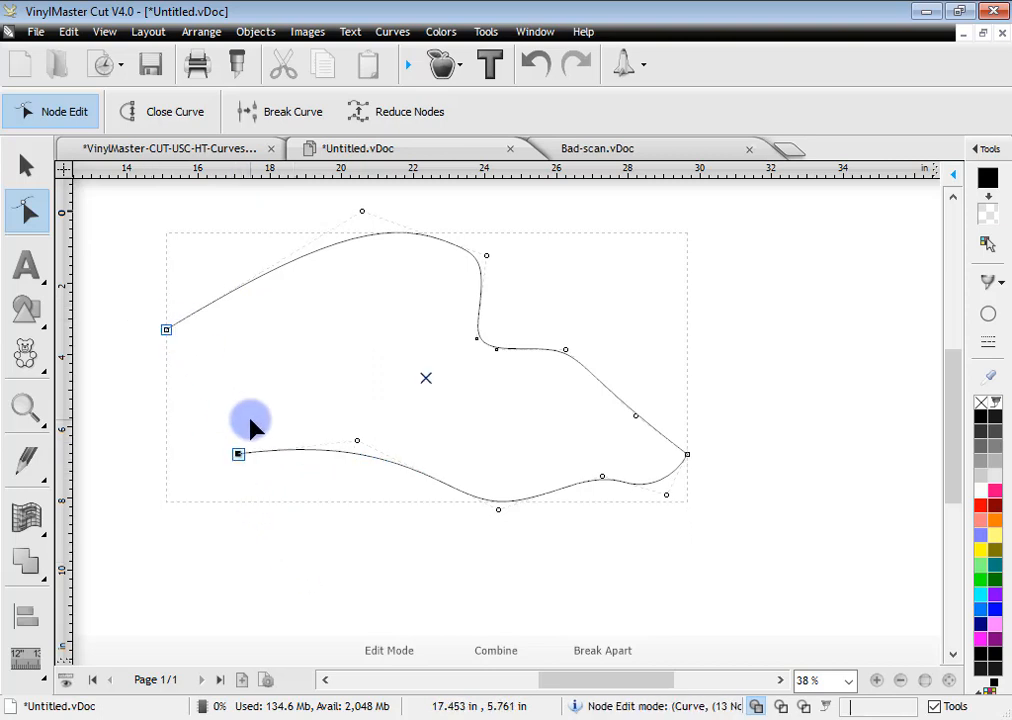
{"action": "left_click", "coordinate": [170, 117]}
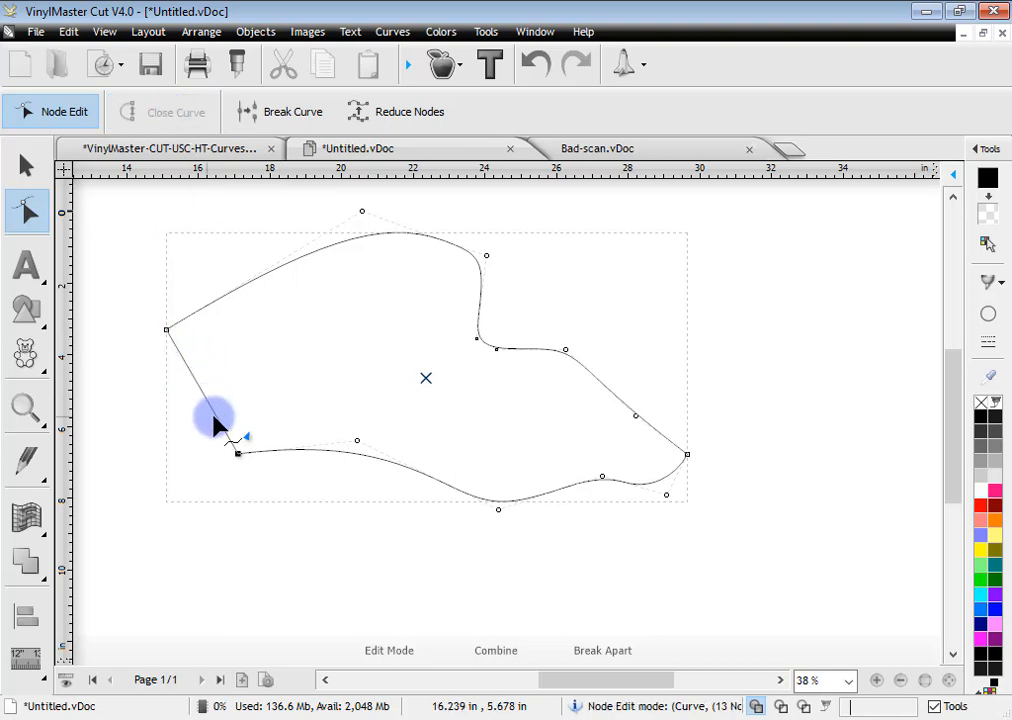
Step: Fill the closed shape solid, shift it slightly down and right, and return it to wireframe
{"action": "left_click", "coordinate": [988, 314]}
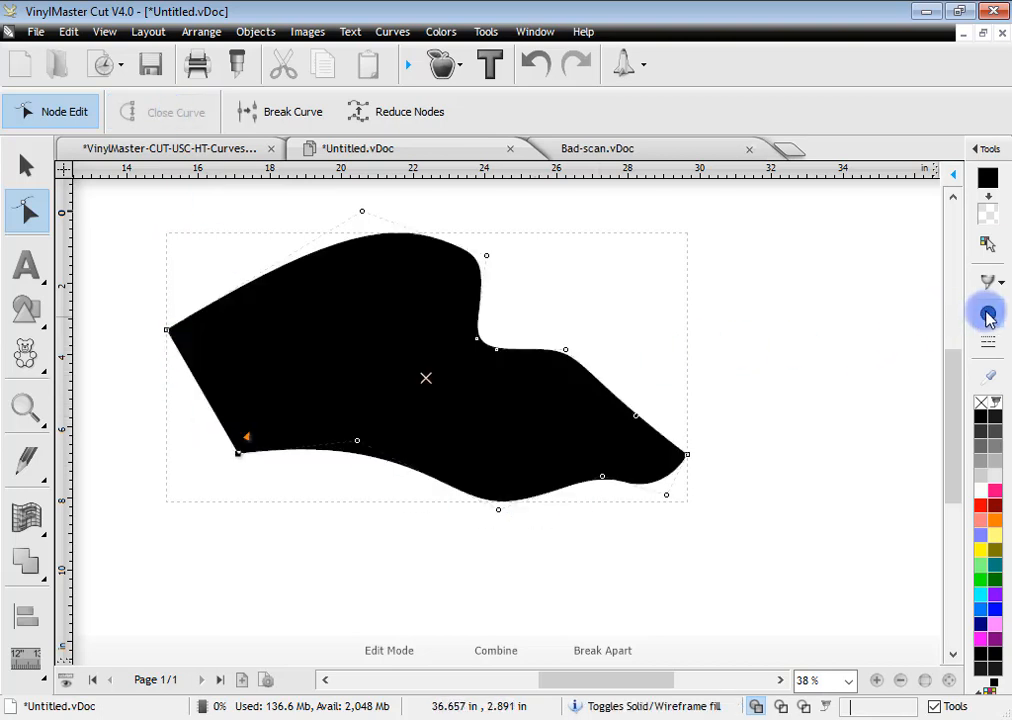
{"action": "mouse_move", "coordinate": [455, 393]}
{"action": "left_mouse_down"}
{"action": "mouse_move", "coordinate": [445, 400]}
{"action": "mouse_move", "coordinate": [469, 408]}
{"action": "left_mouse_up"}
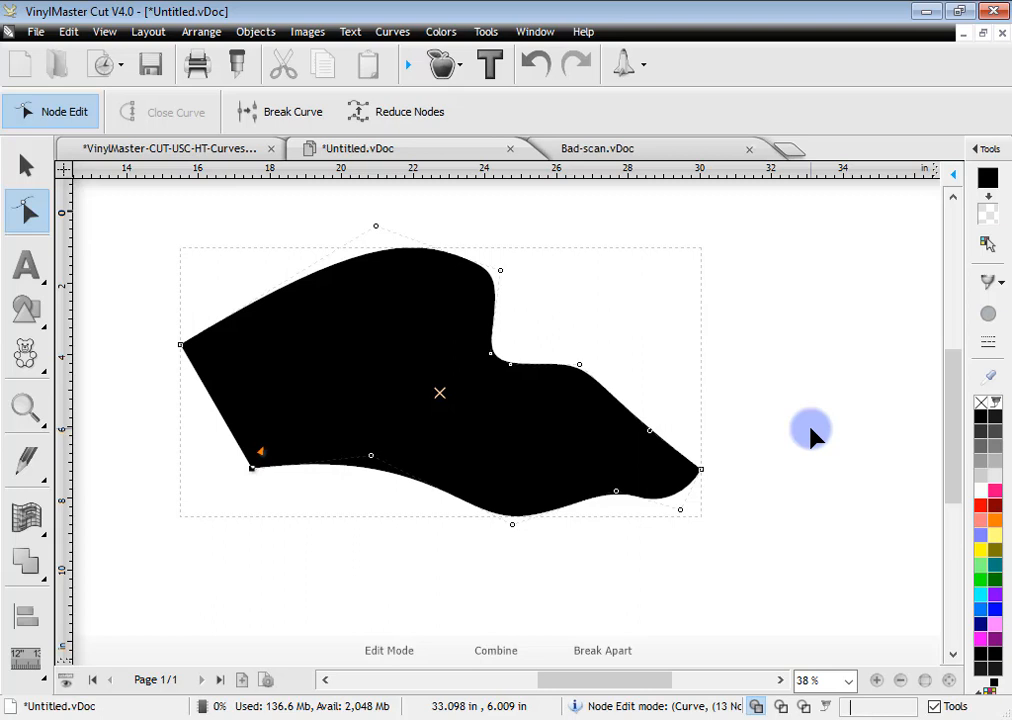
{"action": "left_click", "coordinate": [30, 562]}
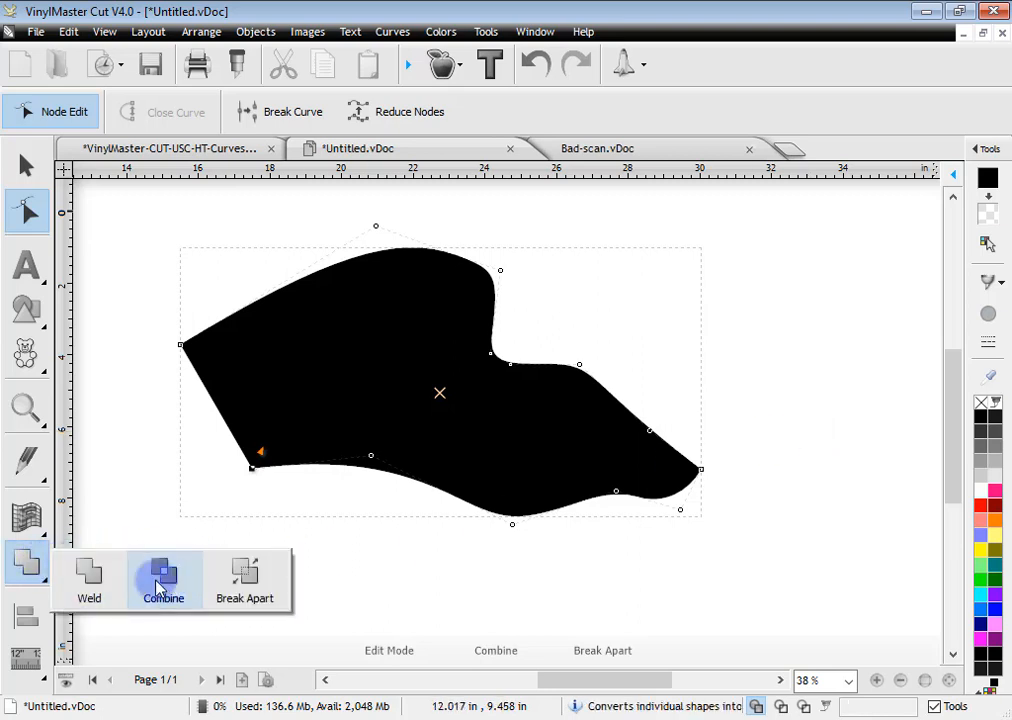
{"action": "left_click", "coordinate": [30, 210]}
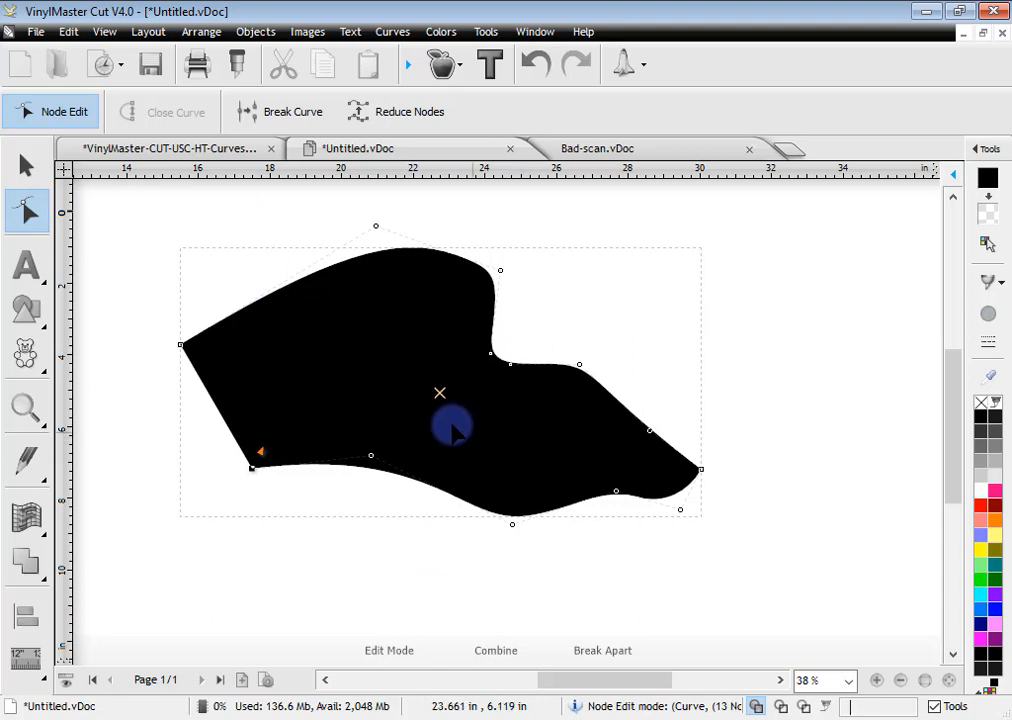
{"action": "left_click", "coordinate": [987, 314]}
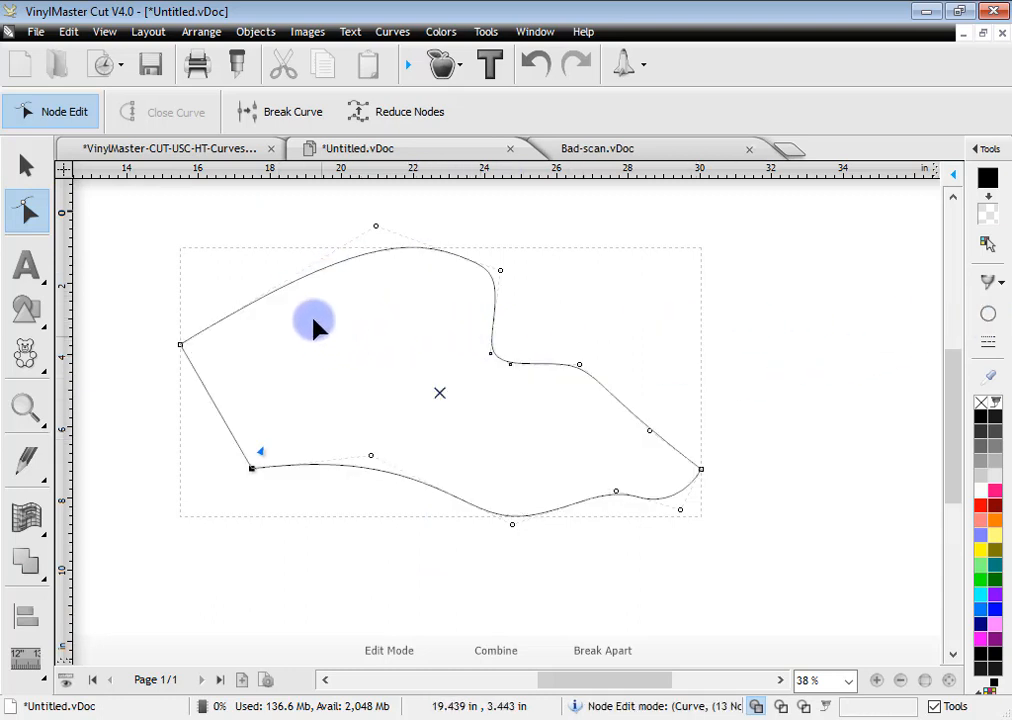
Step: Break the curve along the left part of its upper edge and pull the two new ends apart
{"action": "left_click", "coordinate": [292, 113]}
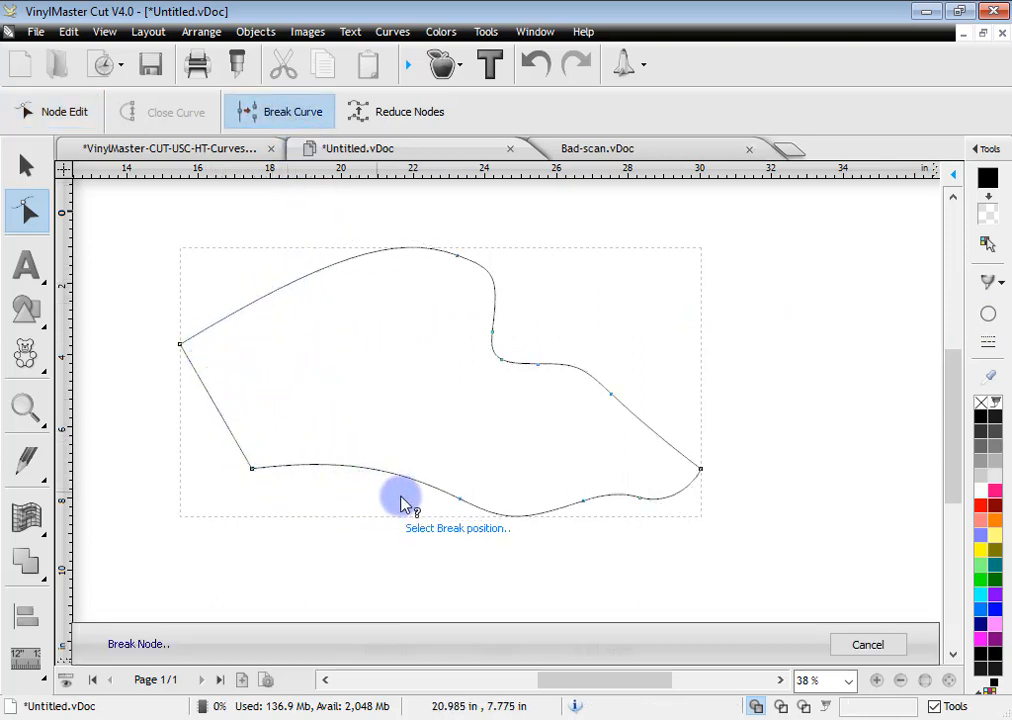
{"action": "left_click", "coordinate": [288, 284]}
{"action": "left_click_drag", "start_coordinate": [288, 284], "coordinate": [210, 262]}
{"action": "left_click_drag", "start_coordinate": [362, 301], "coordinate": [308, 225]}
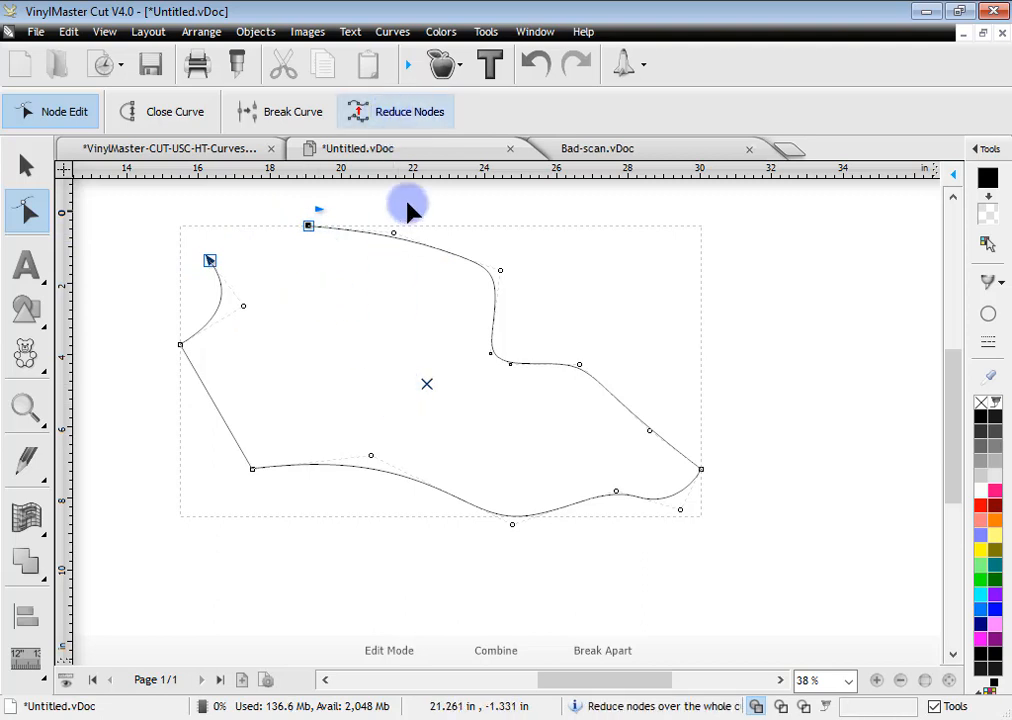
Step: Add several extra nodes along the outline's right, lower and left sides, and reduce the nodes over the whole curve
{"action": "left_click", "coordinate": [446, 253]}
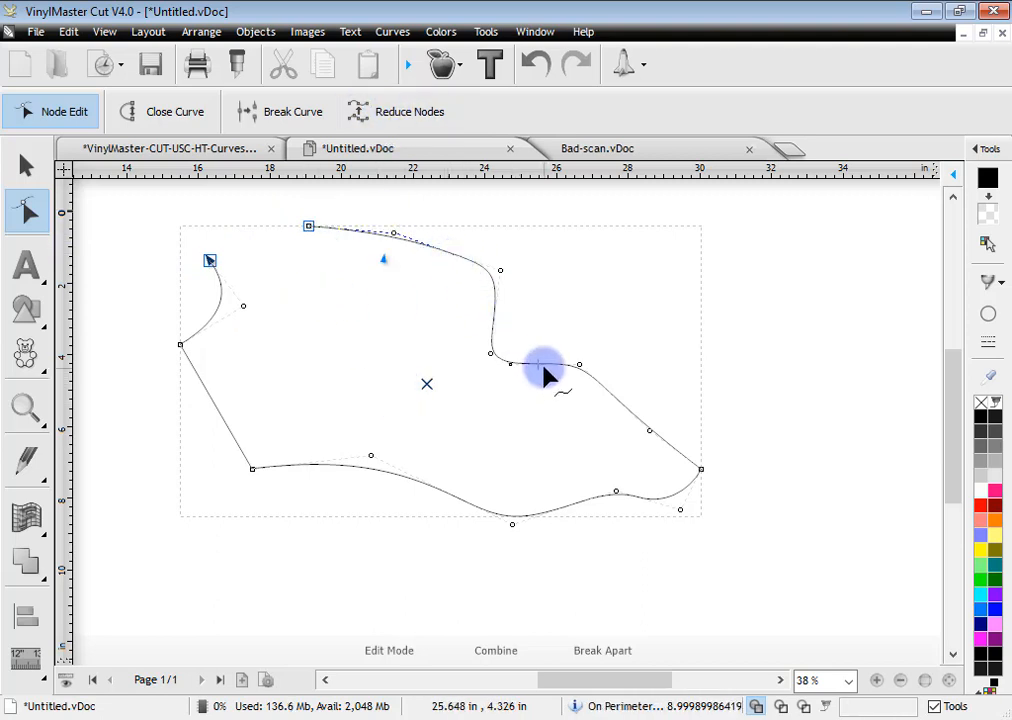
{"action": "left_click", "coordinate": [606, 396]}
{"action": "left_click", "coordinate": [581, 500]}
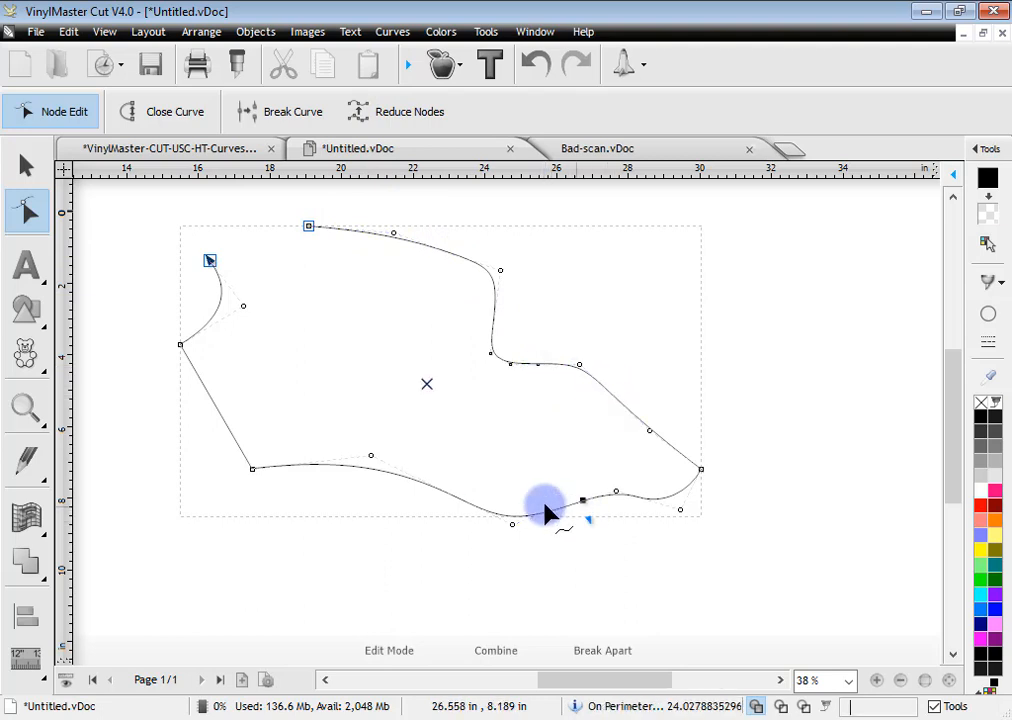
{"action": "left_click", "coordinate": [423, 486]}
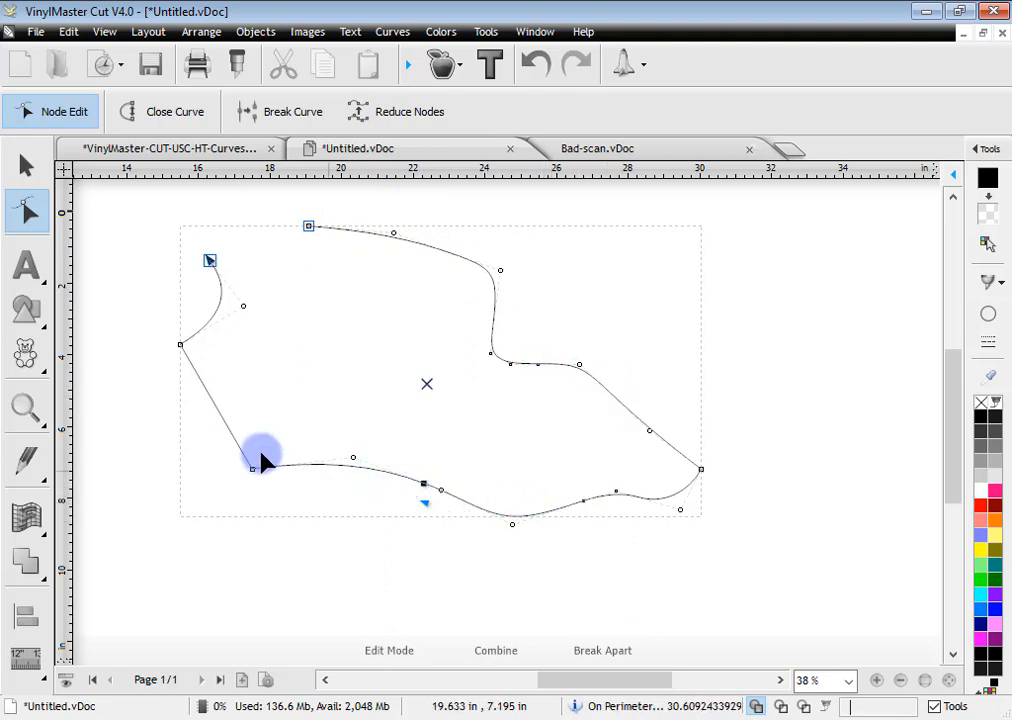
{"action": "double_click", "coordinate": [212, 395]}
{"action": "double_click", "coordinate": [194, 369]}
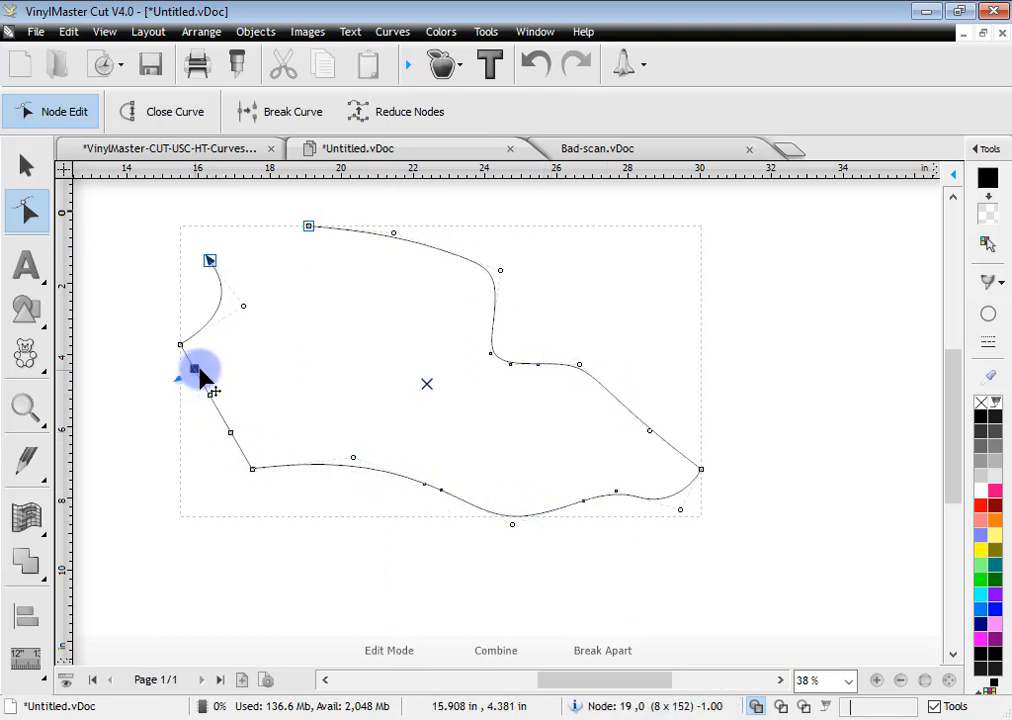
{"action": "left_click", "coordinate": [398, 118]}
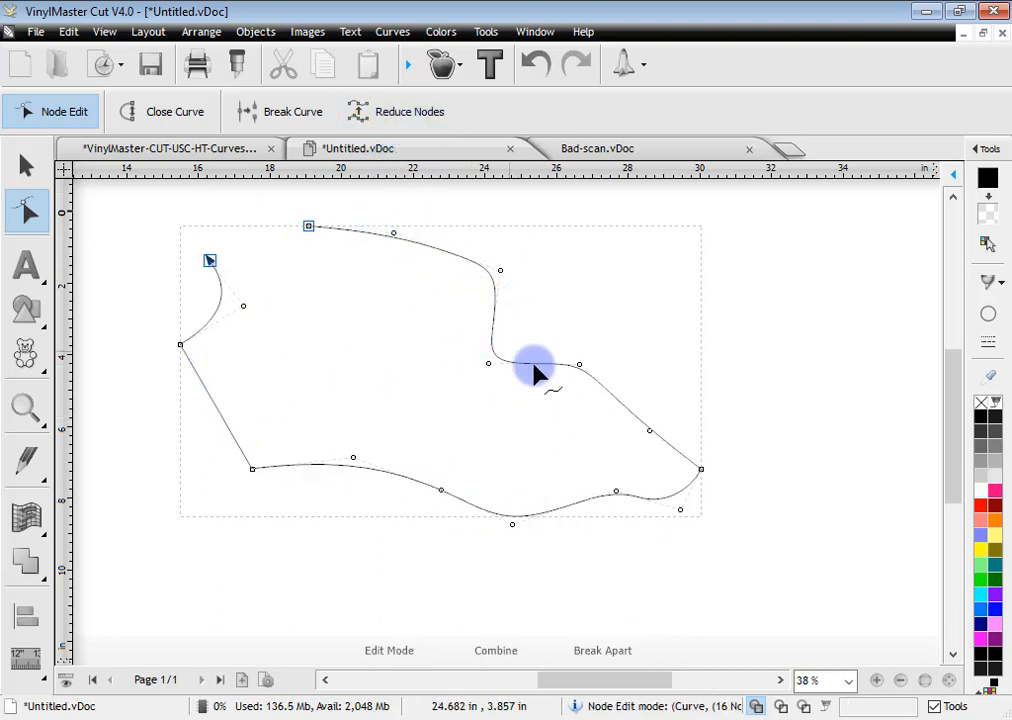
Step: Move the open curve slightly down and right, and preview it as solid in node editing before returning it to wireframe
{"action": "left_click", "coordinate": [26, 165]}
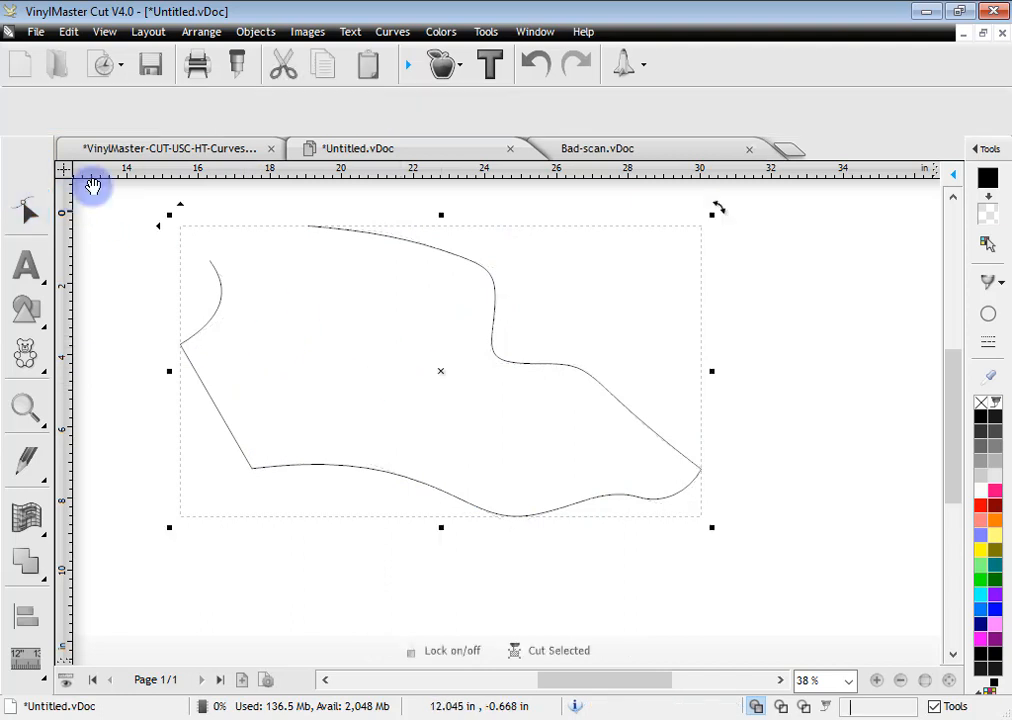
{"action": "left_click_drag", "start_coordinate": [440, 384], "coordinate": [460, 408]}
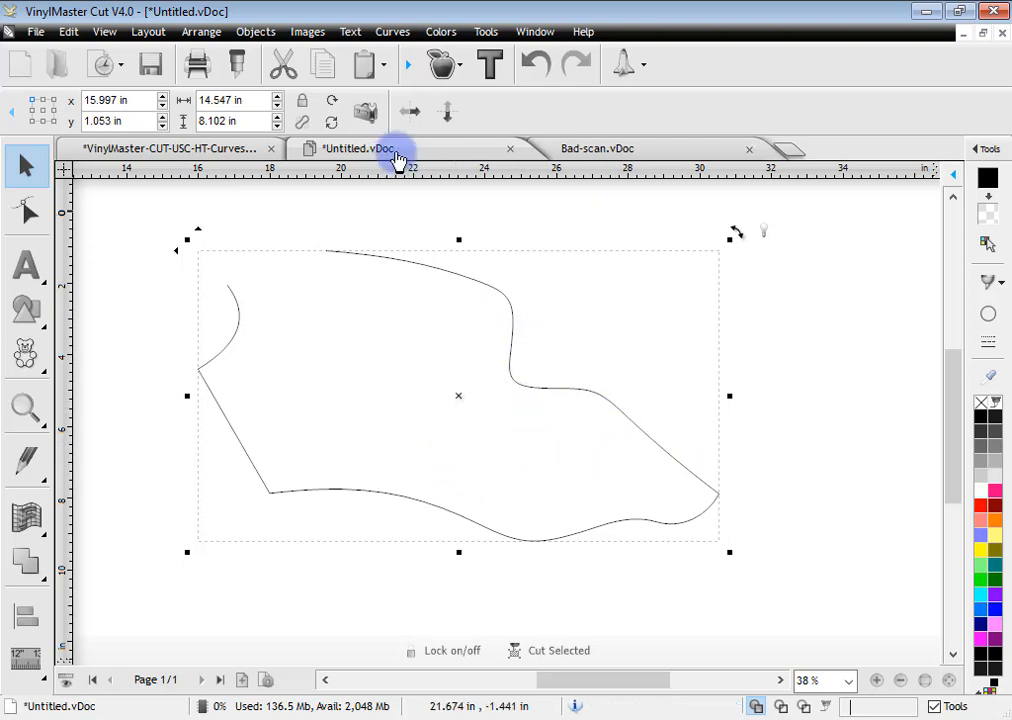
{"action": "left_click", "coordinate": [26, 210]}
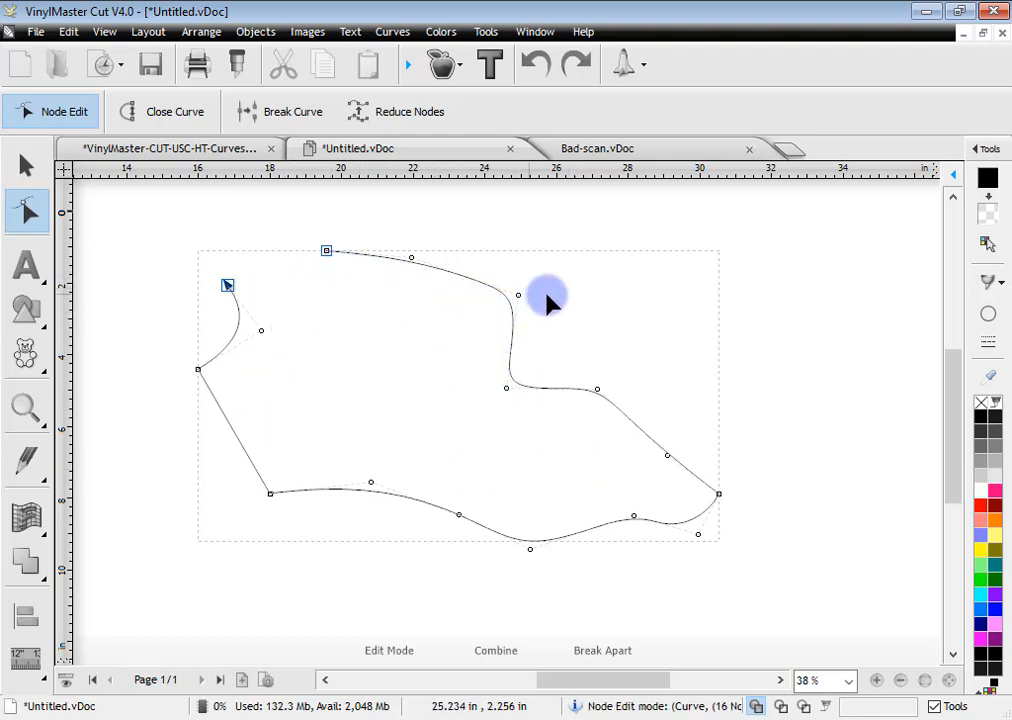
{"action": "left_click", "coordinate": [989, 315]}
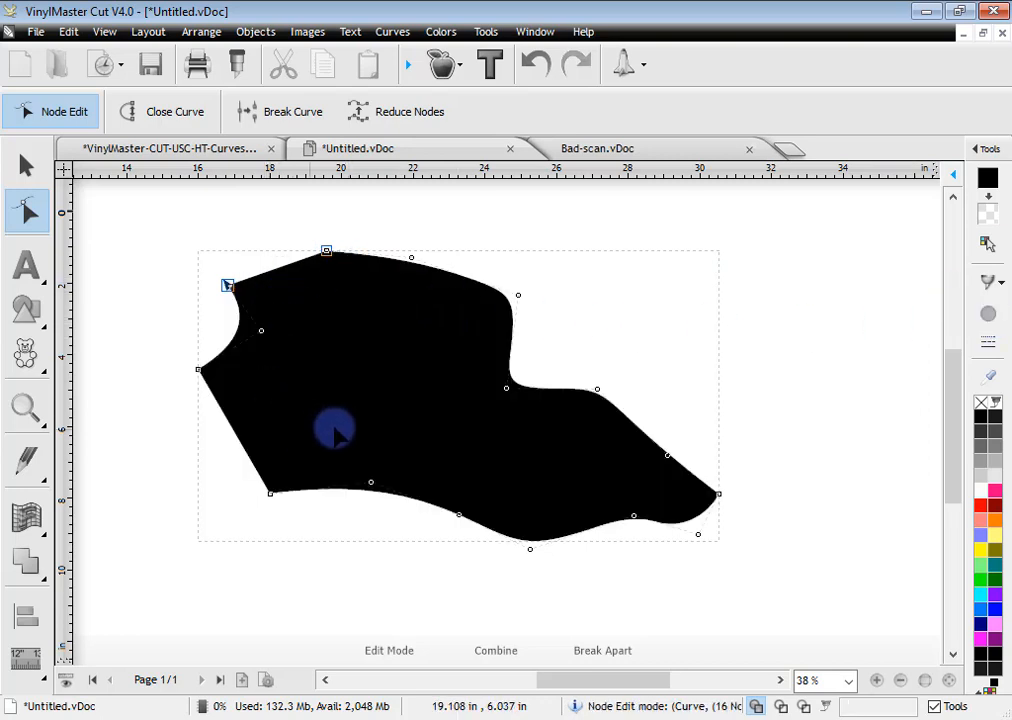
{"action": "left_click", "coordinate": [988, 314]}
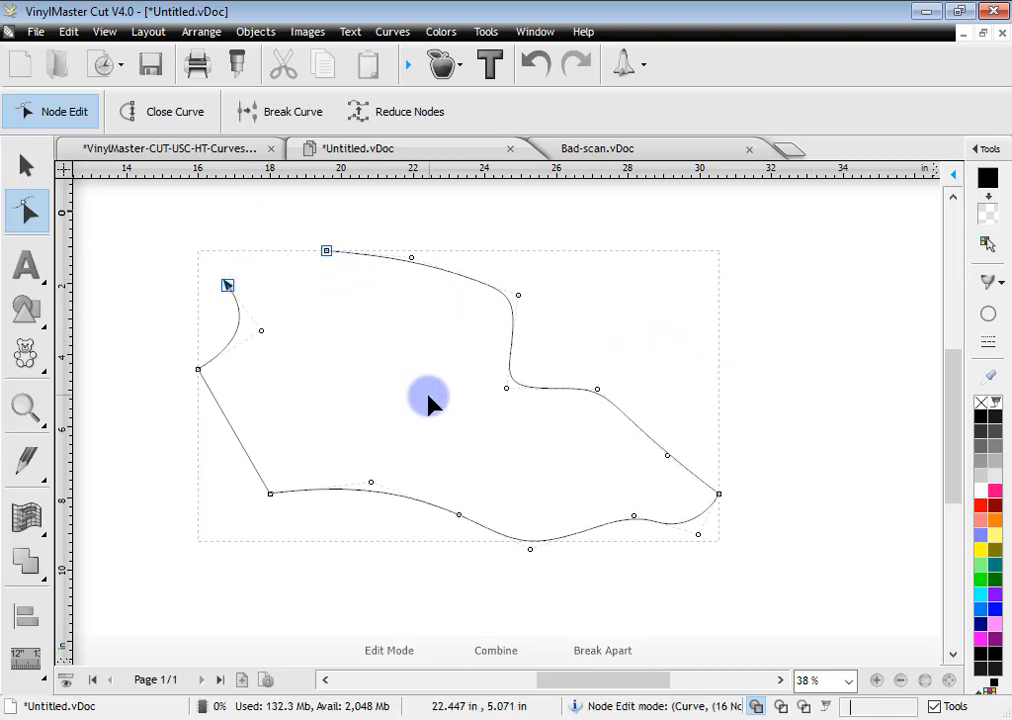
Step: Fill the open curve solid, recolour it yellow and then red, and return it to wireframe
{"action": "left_click", "coordinate": [26, 165]}
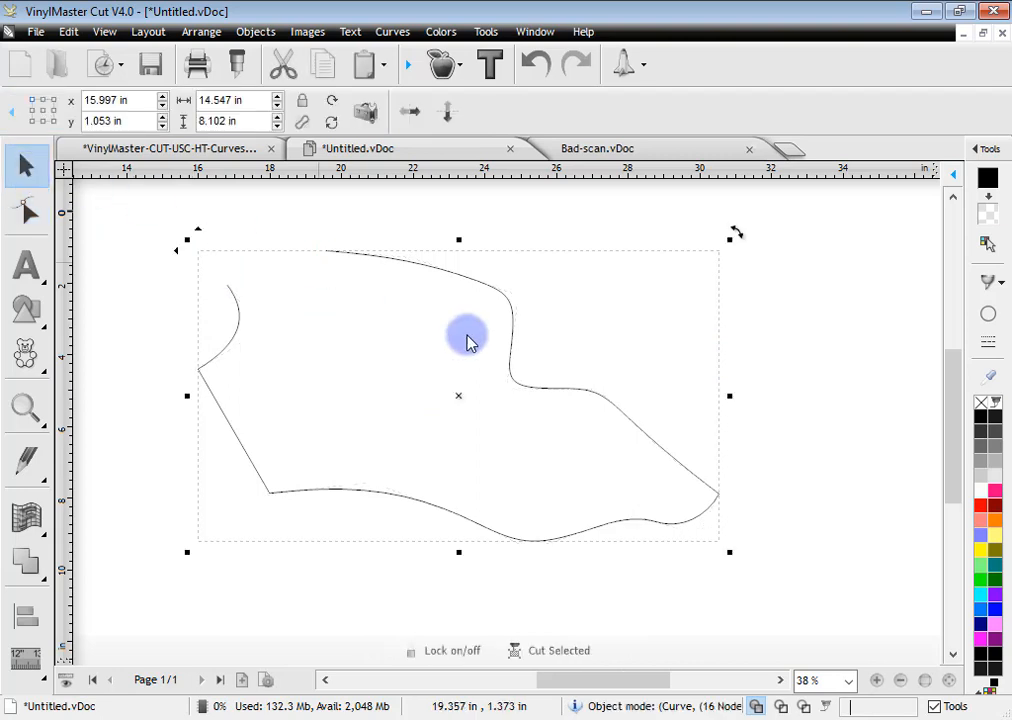
{"action": "left_click", "coordinate": [988, 313]}
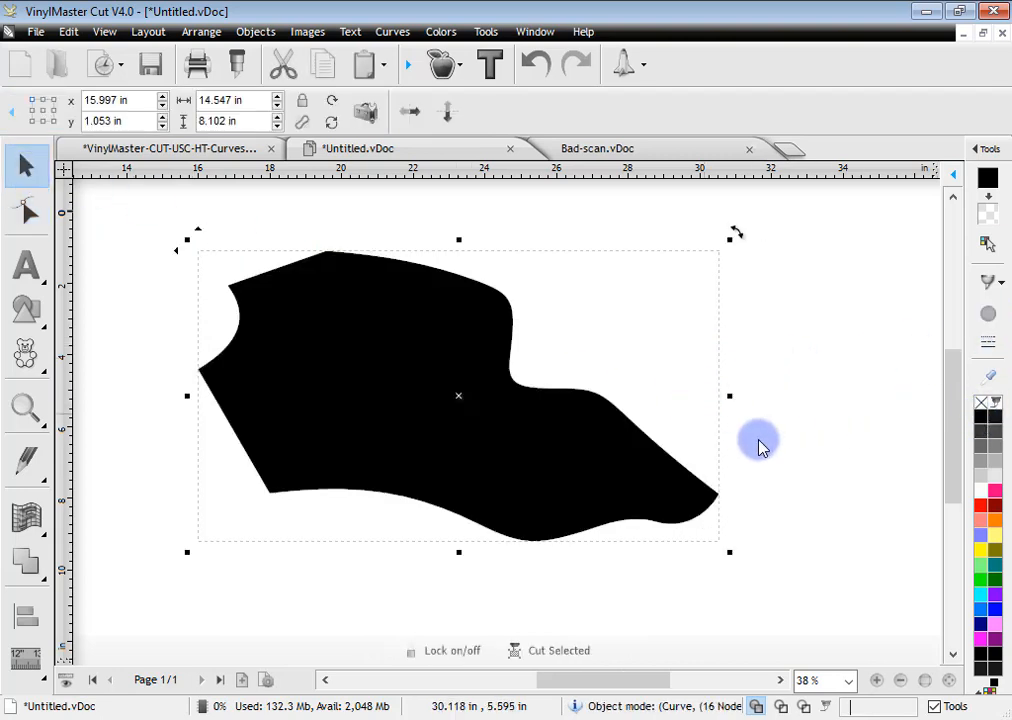
{"action": "left_click", "coordinate": [981, 505]}
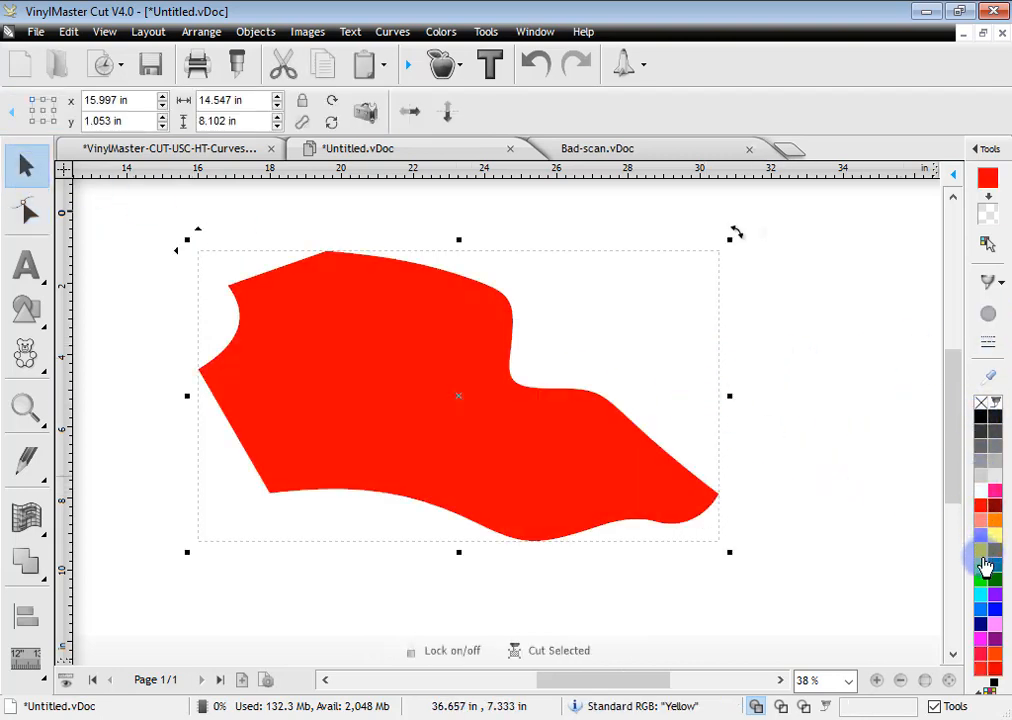
{"action": "left_click", "coordinate": [981, 549]}
{"action": "left_click", "coordinate": [981, 505]}
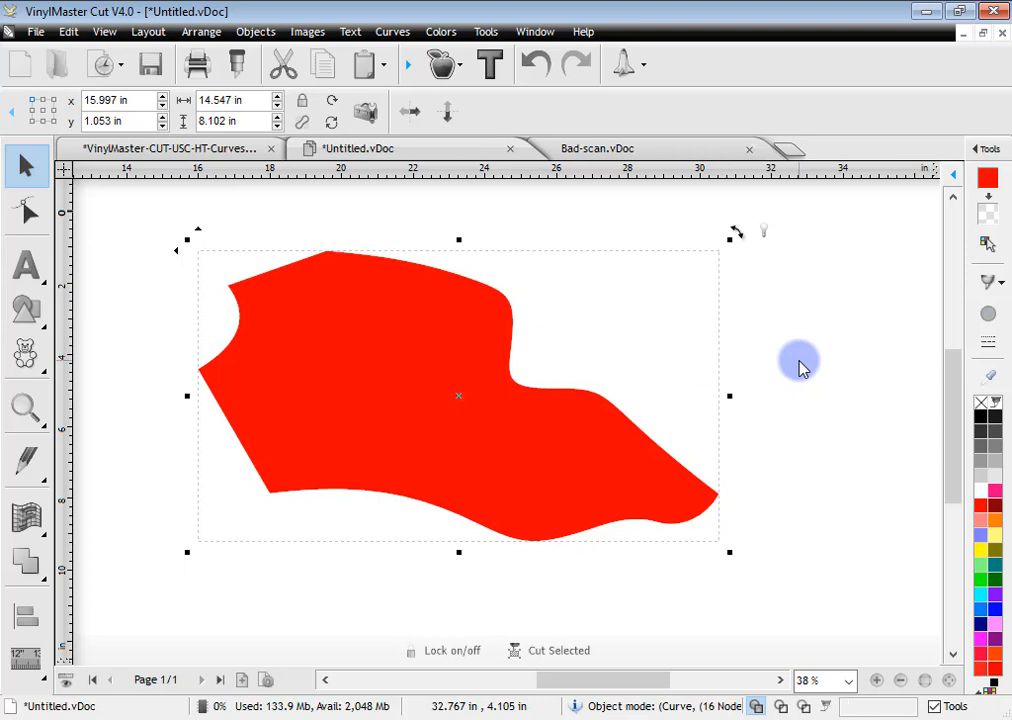
{"action": "left_click", "coordinate": [987, 315]}
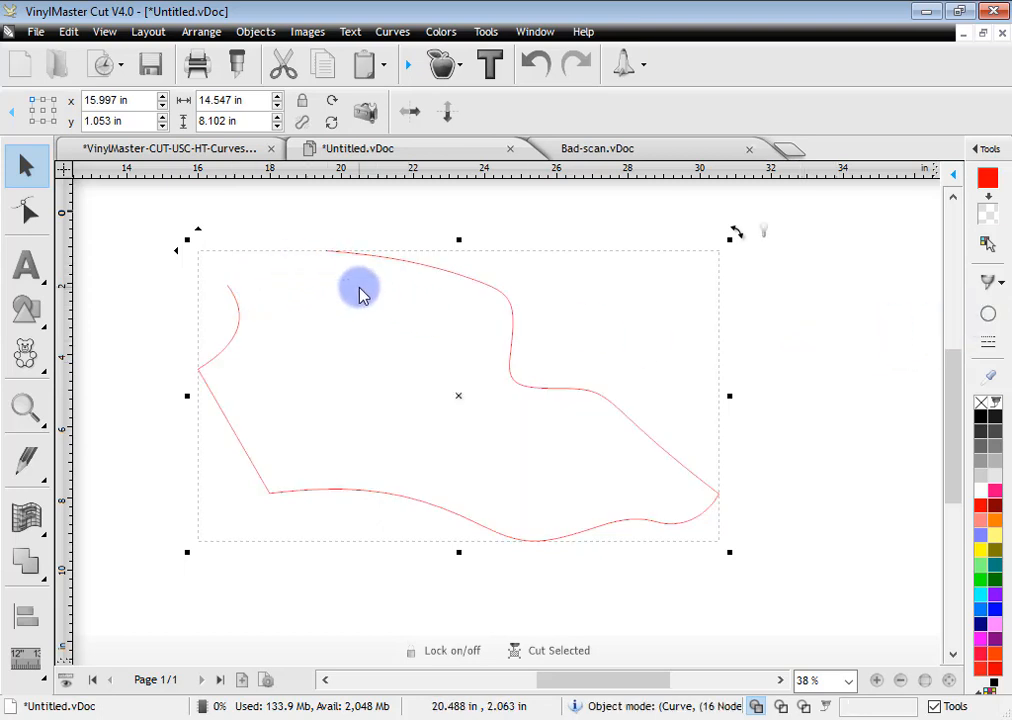
Step: Close the curve between its two open ends, preview it as solid, and undo back to the open curve
{"action": "left_click", "coordinate": [29, 210]}
{"action": "left_click", "coordinate": [228, 286]}
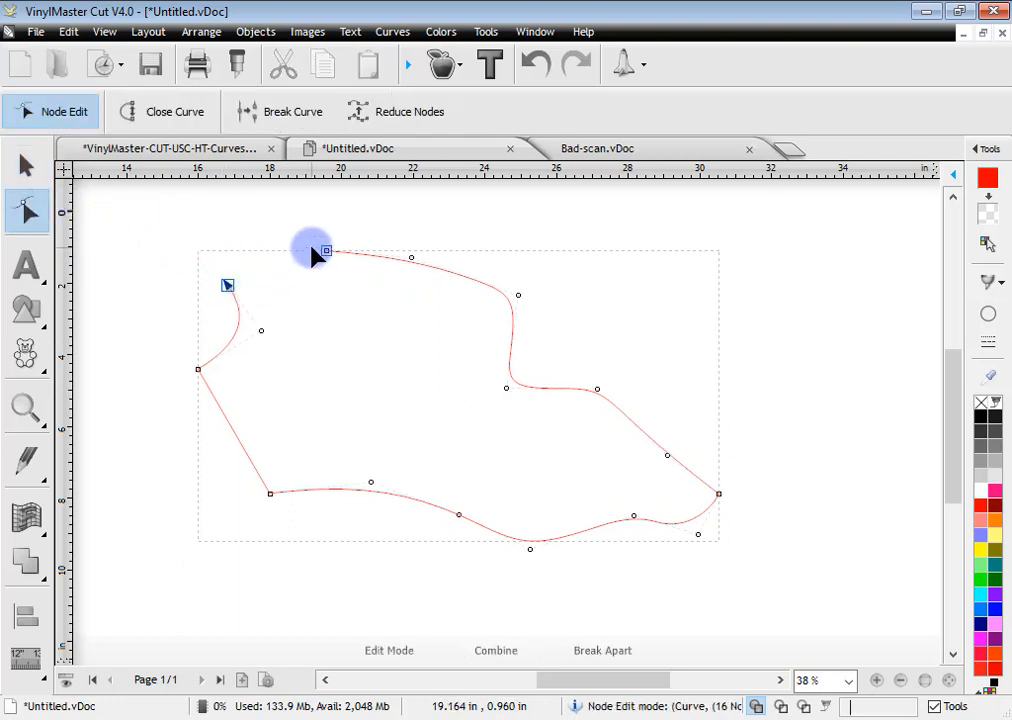
{"action": "left_click", "coordinate": [168, 113]}
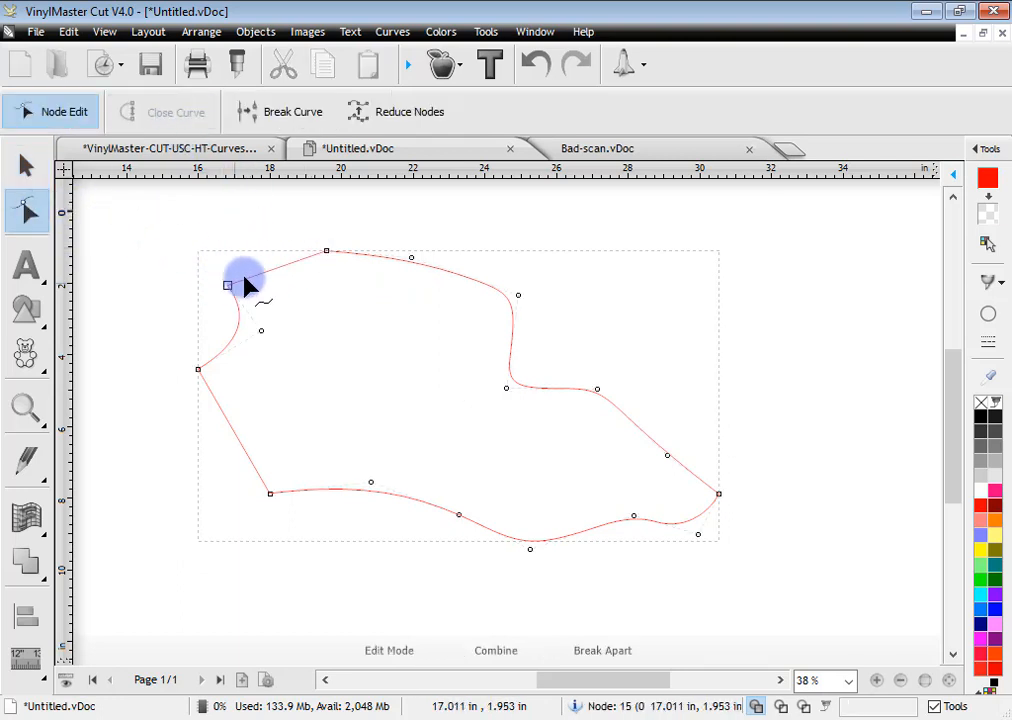
{"action": "left_click", "coordinate": [27, 168]}
{"action": "left_click", "coordinate": [985, 315]}
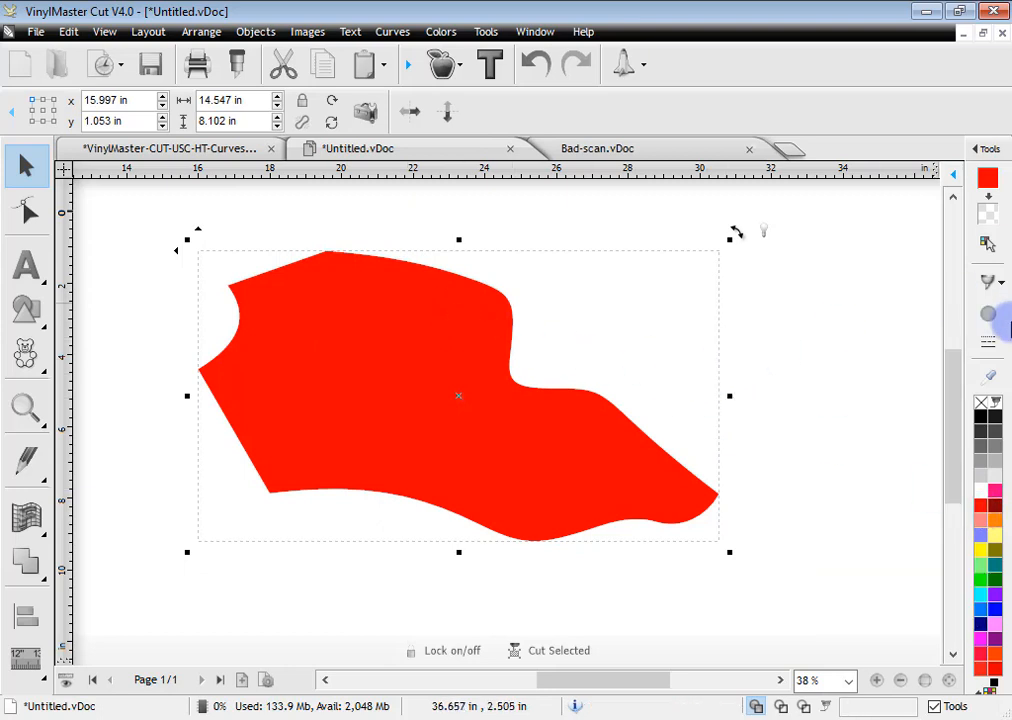
{"action": "left_click", "coordinate": [1004, 328]}
{"action": "left_click", "coordinate": [536, 66]}
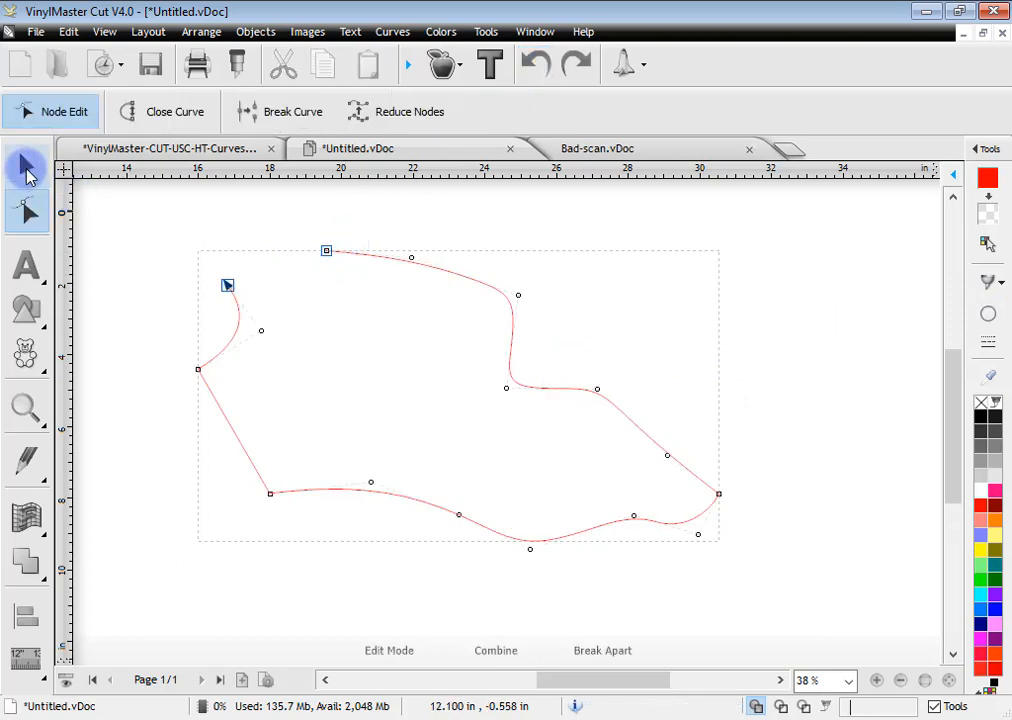
Step: Show the open curve as solid and remove its fill colour
{"action": "left_click", "coordinate": [27, 172]}
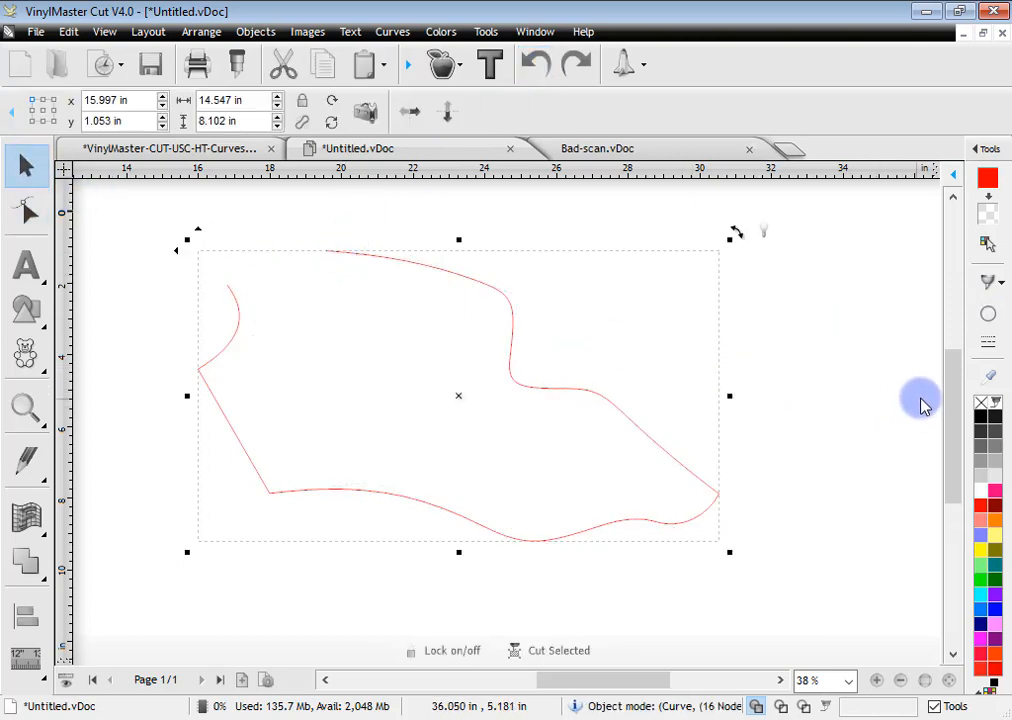
{"action": "left_click", "coordinate": [989, 316]}
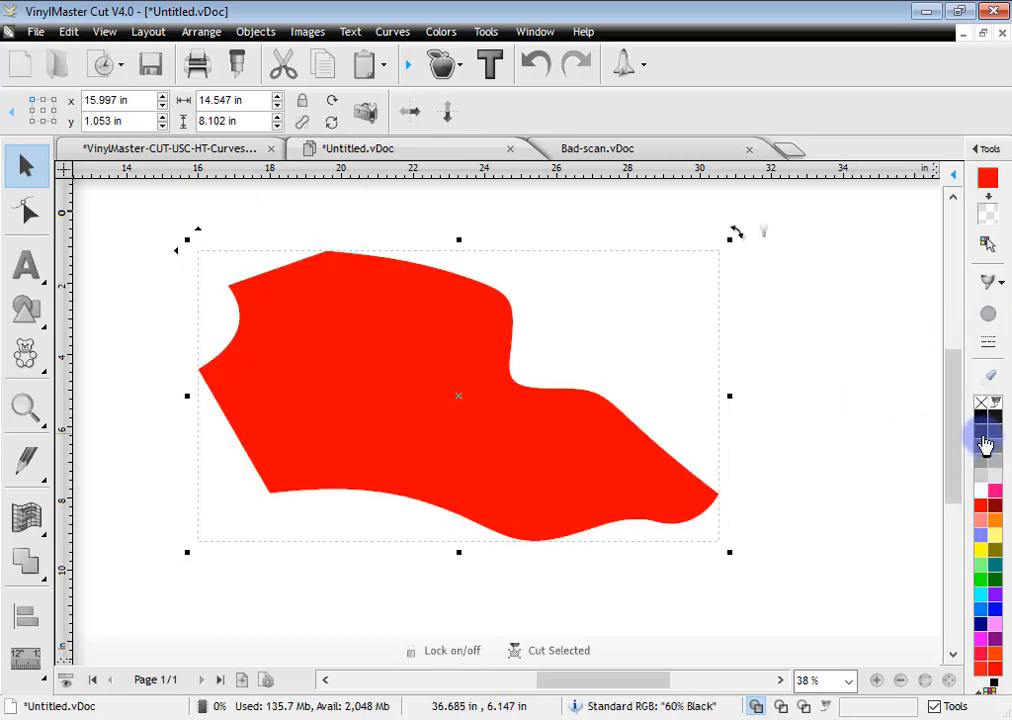
{"action": "left_click", "coordinate": [984, 404]}
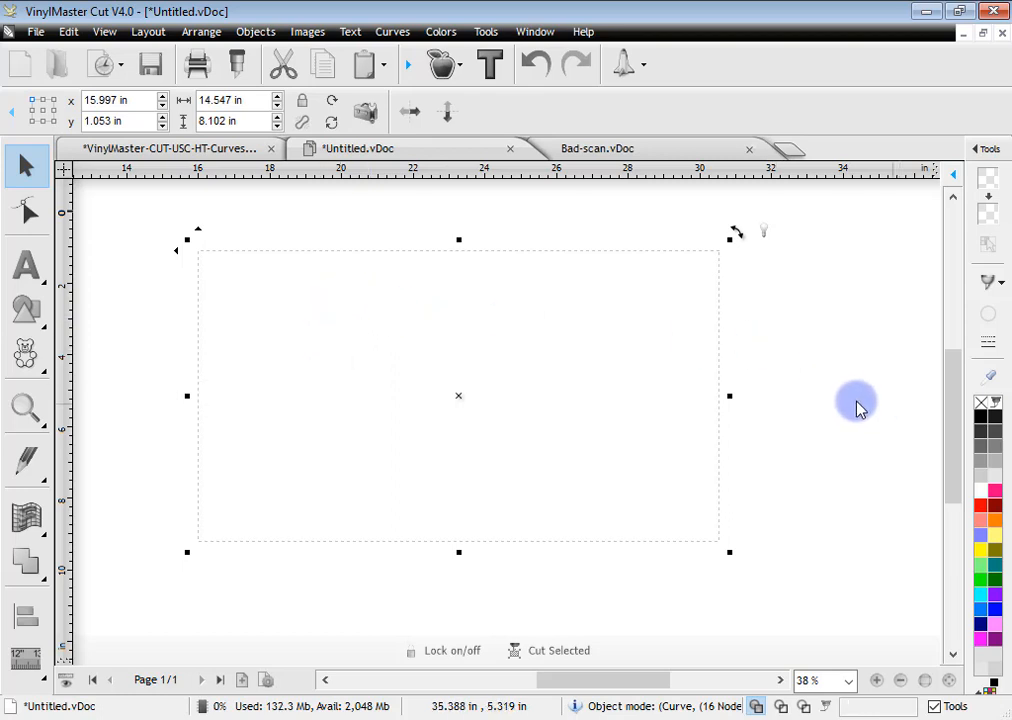
Step: Recolour the colourless curve black and return it to wireframe
{"action": "left_click", "coordinate": [983, 428]}
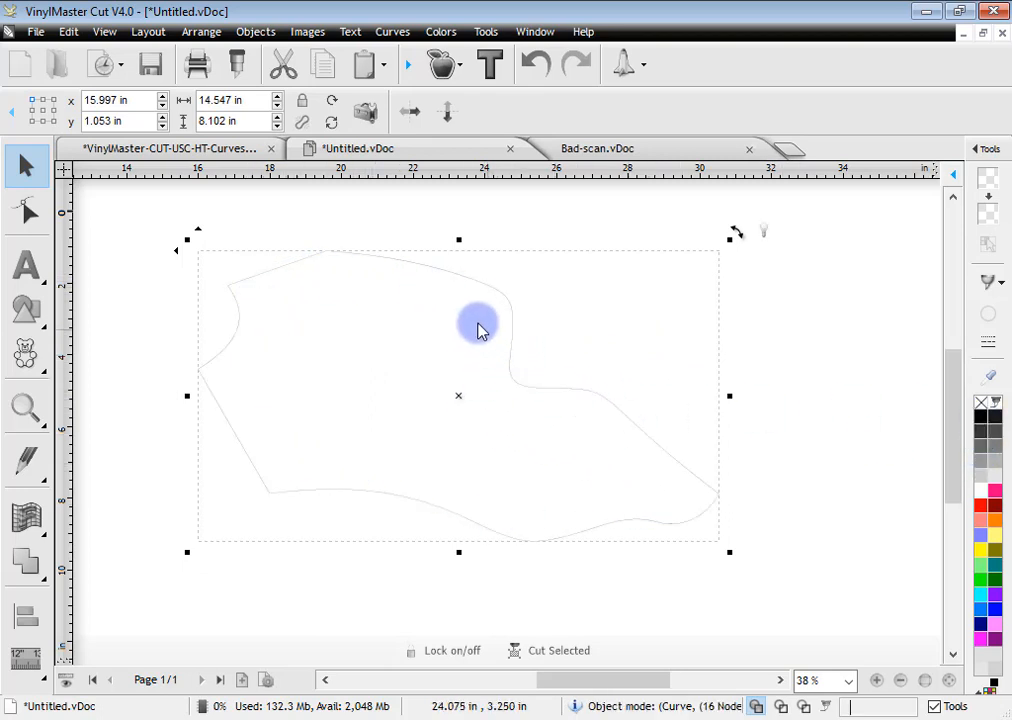
{"action": "left_click", "coordinate": [983, 412]}
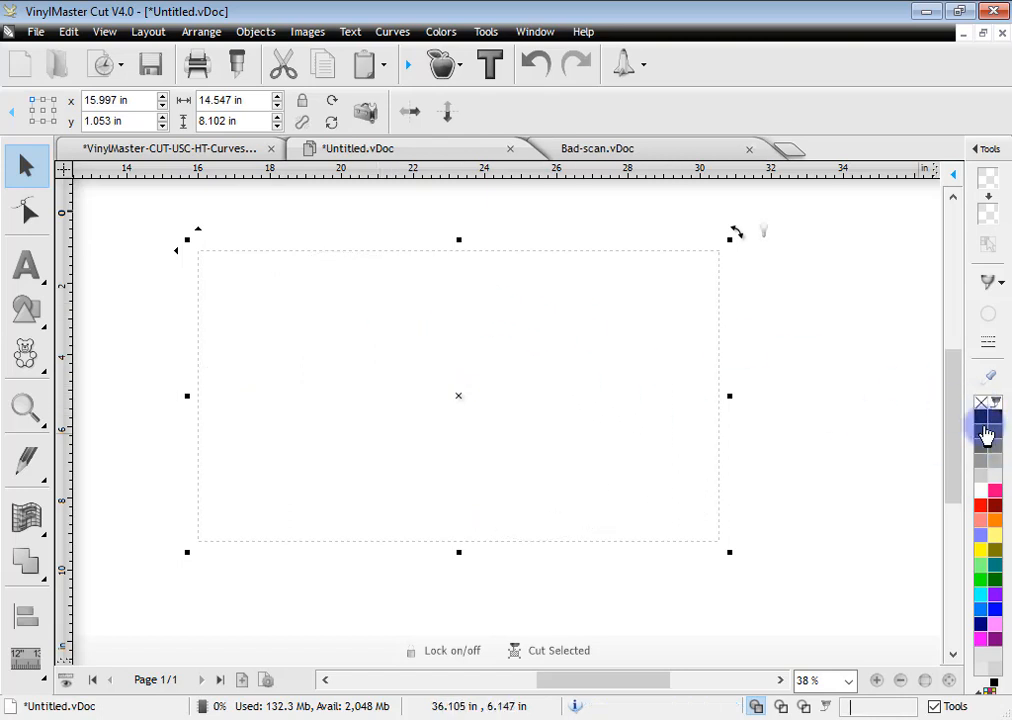
{"action": "left_click", "coordinate": [980, 425]}
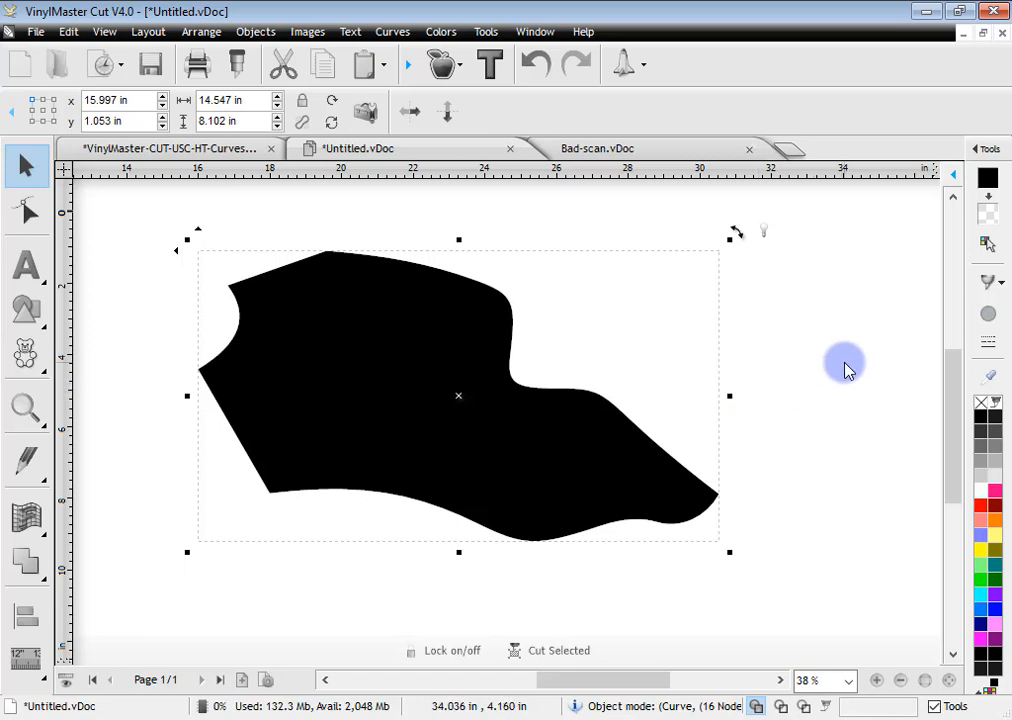
{"action": "left_click", "coordinate": [988, 314]}
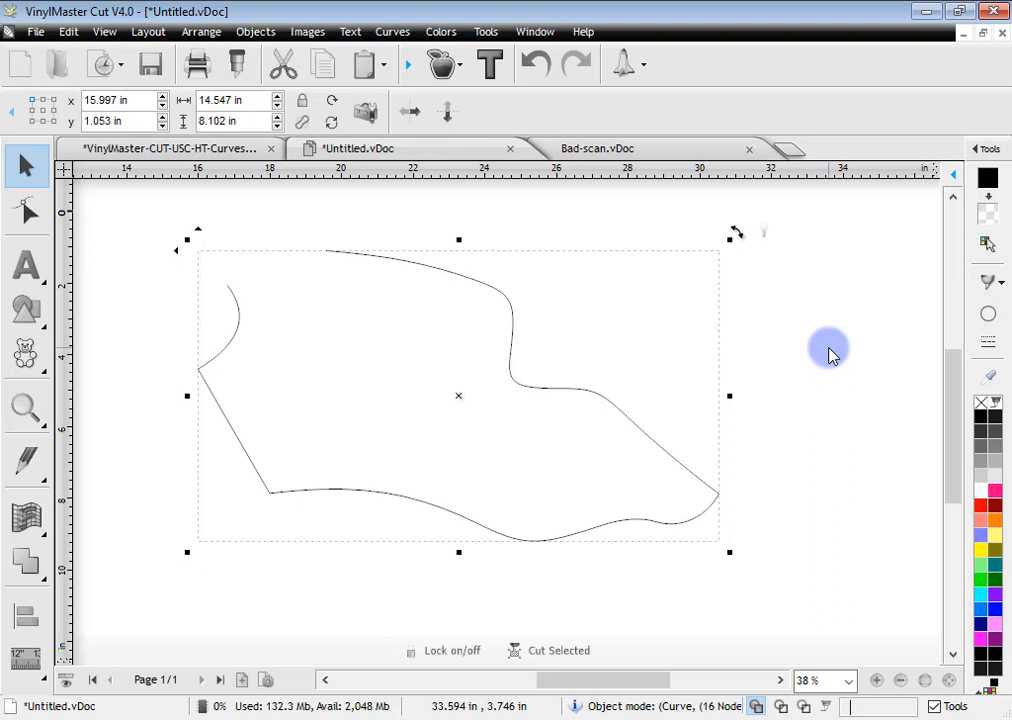
Step: Close the gap between the curve's two open end nodes, and clear the curve from the page
{"action": "left_click", "coordinate": [30, 210]}
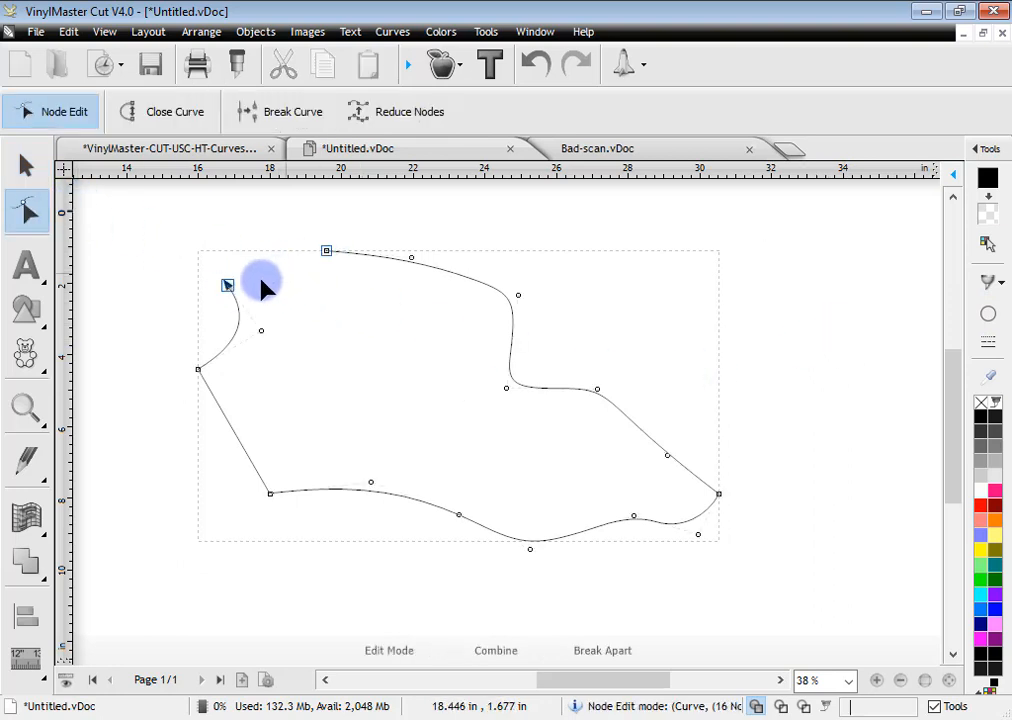
{"action": "left_click", "coordinate": [153, 113]}
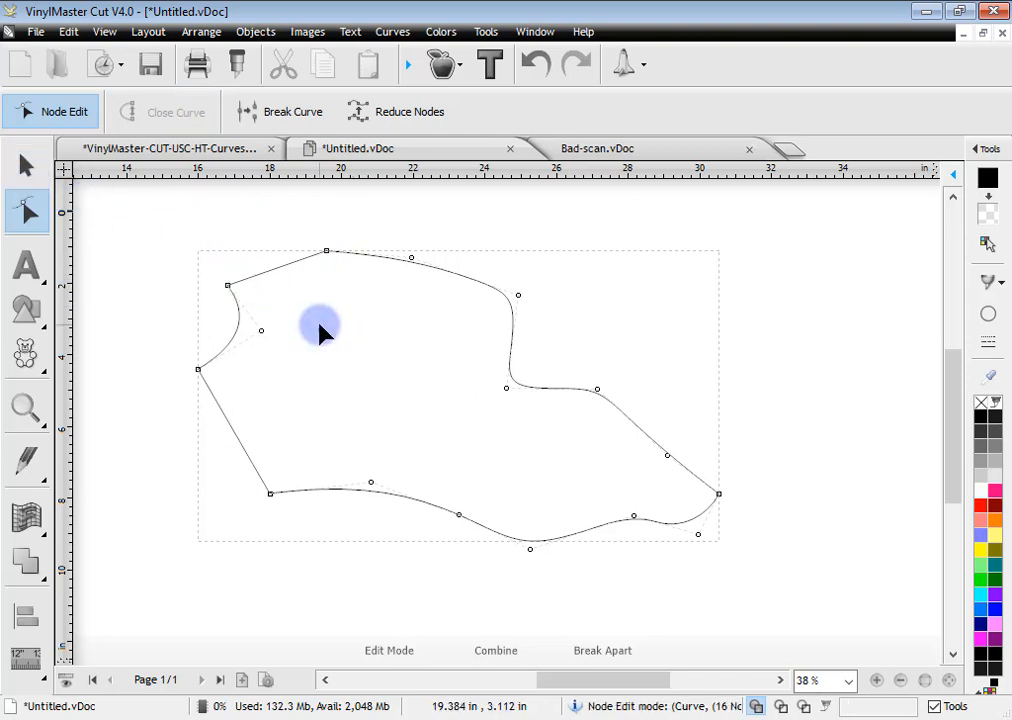
{"action": "left_click", "coordinate": [27, 166]}
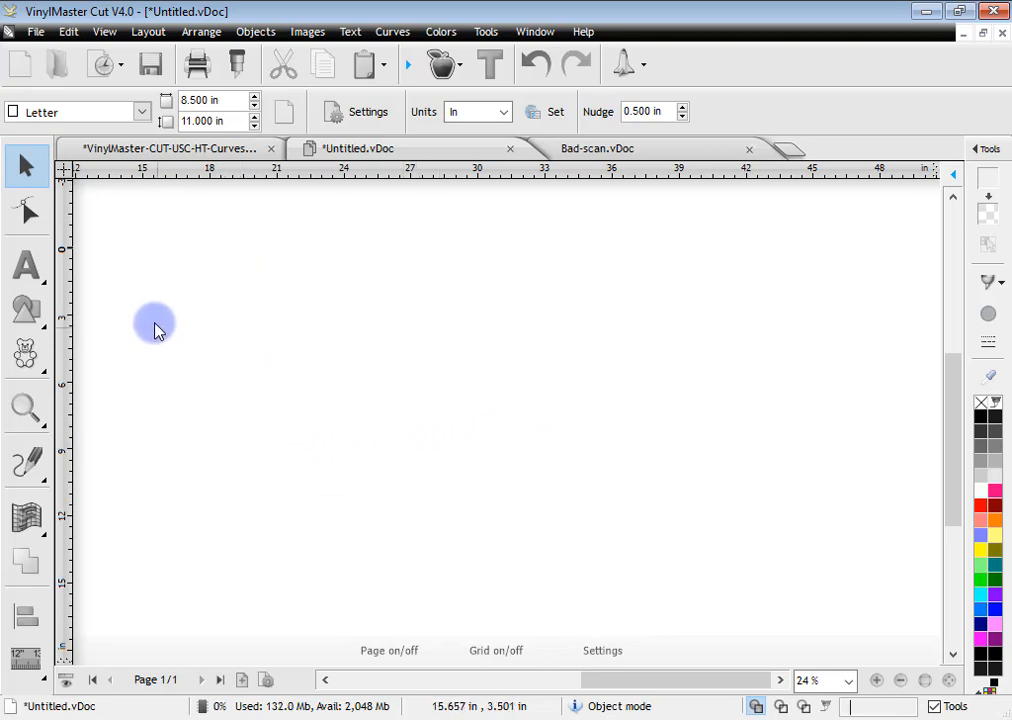
Step: Add a text object with the lowercase letter "o" in Arial near the middle of the empty canvas
{"action": "left_click", "coordinate": [27, 268]}
{"action": "left_click", "coordinate": [147, 273]}
{"action": "left_click", "coordinate": [351, 303]}
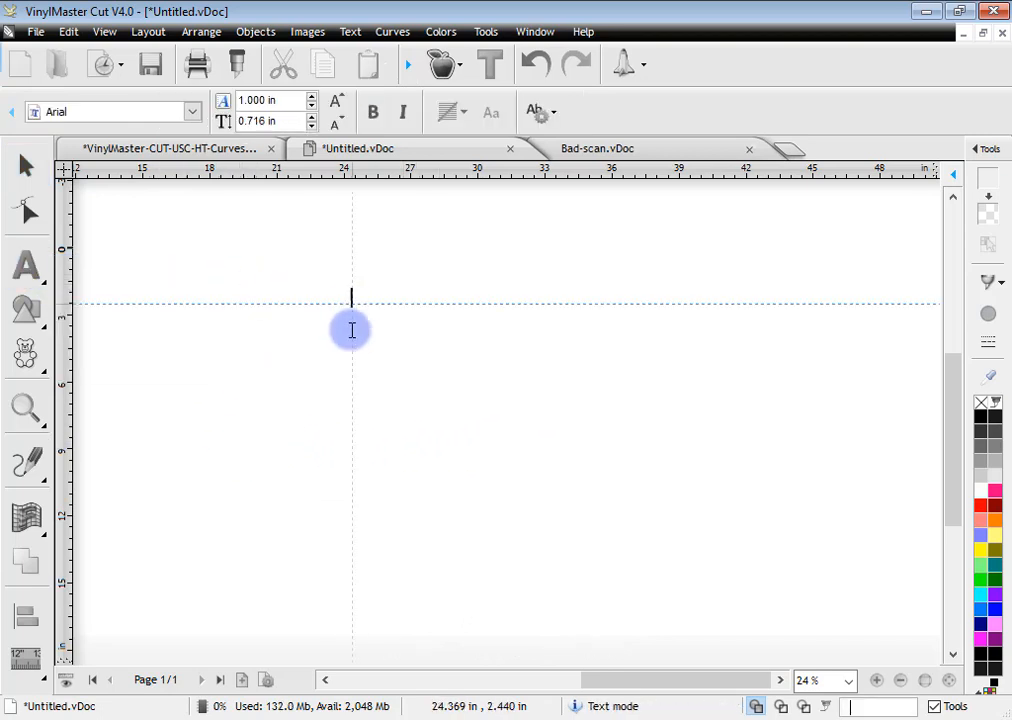
{"action": "left_click", "coordinate": [405, 350]}
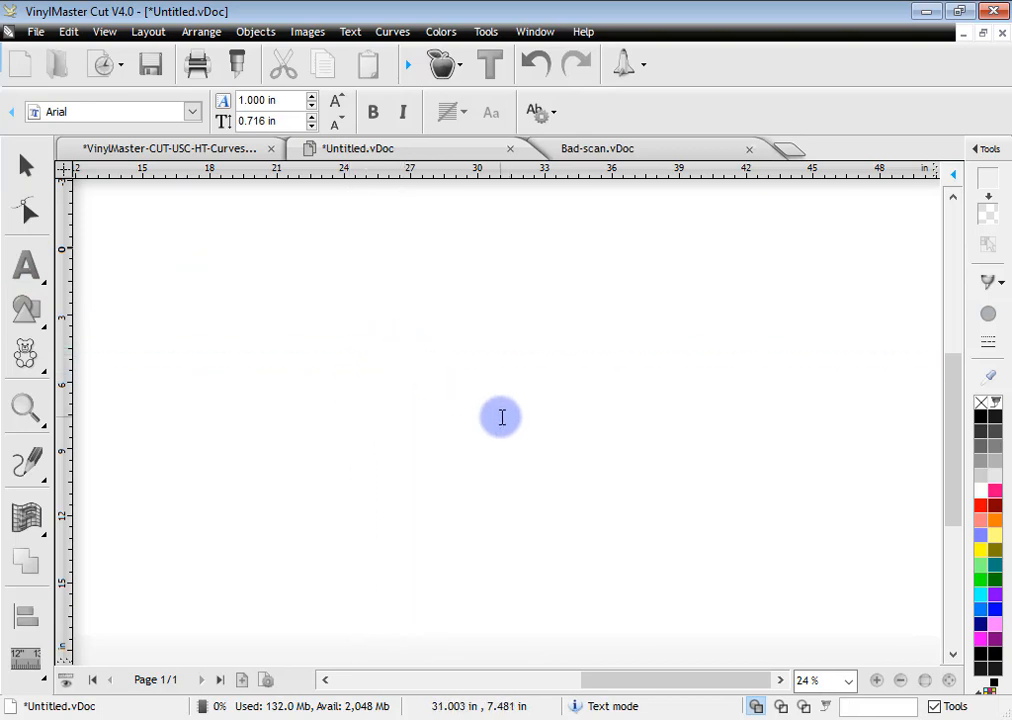
{"action": "type", "text": "o"}
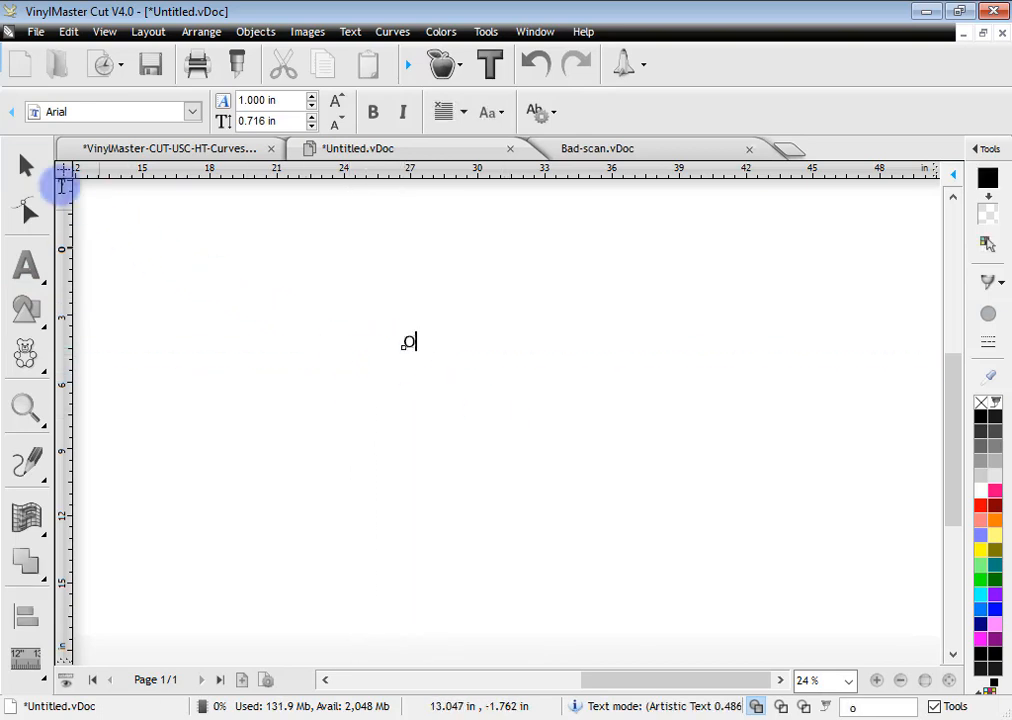
Step: Enlarge the letter "o" to about 7.07 by 7.88 in and move it slightly up and right
{"action": "left_click", "coordinate": [26, 164]}
{"action": "left_click_drag", "start_coordinate": [429, 364], "coordinate": [590, 522]}
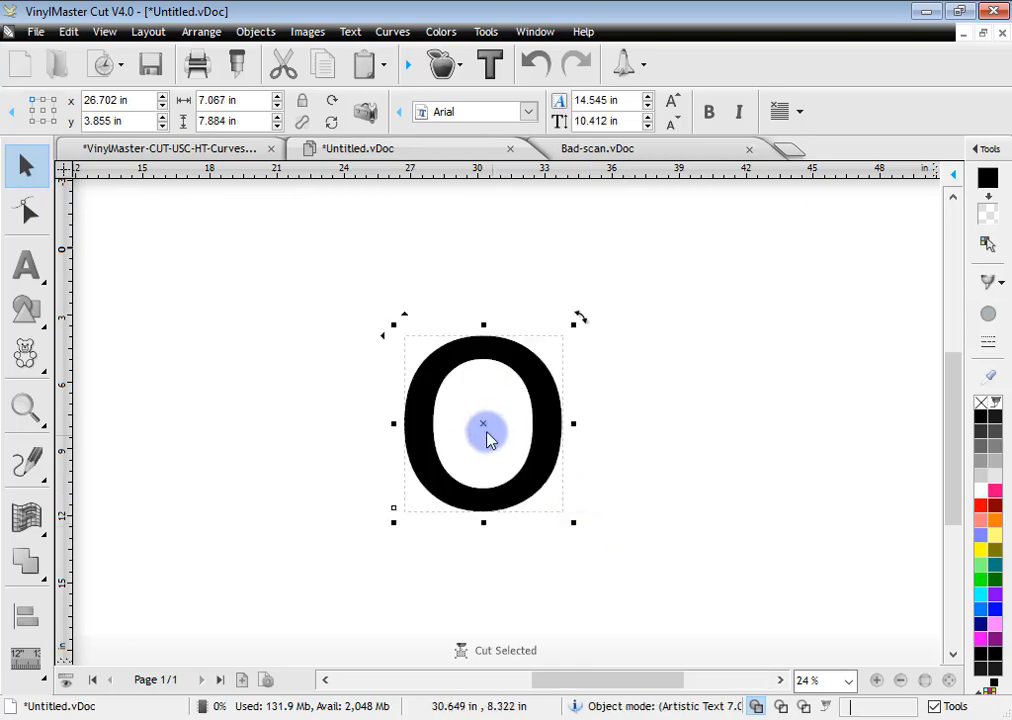
{"action": "left_click_drag", "start_coordinate": [486, 436], "coordinate": [497, 400]}
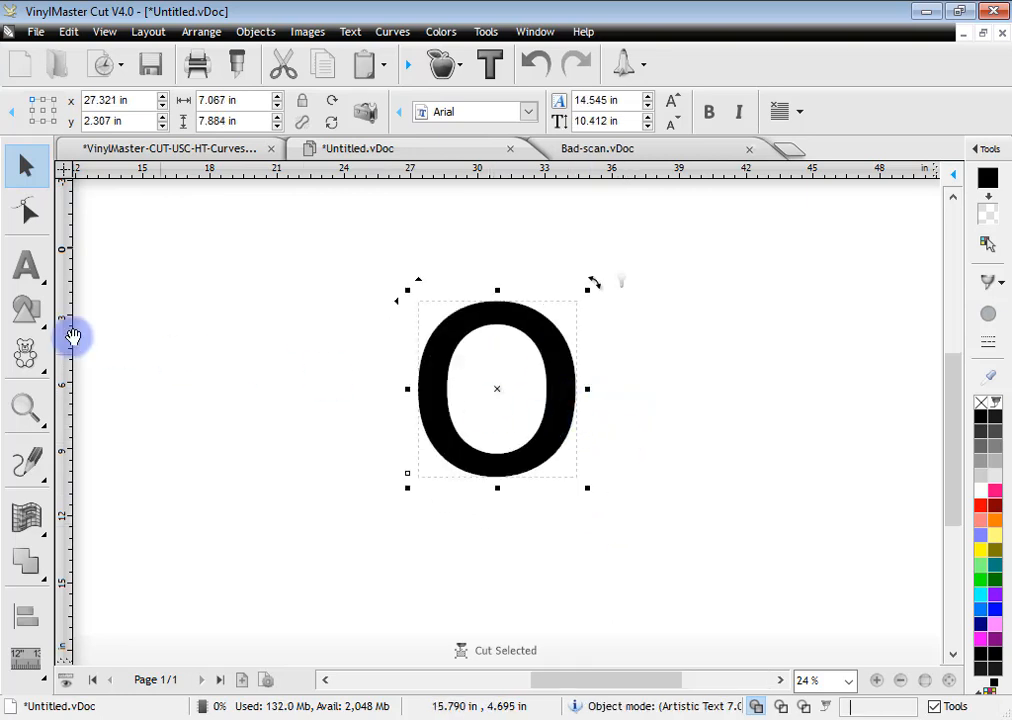
Step: Extend the text to read "oh!" and move it left and slightly down
{"action": "left_click", "coordinate": [26, 264]}
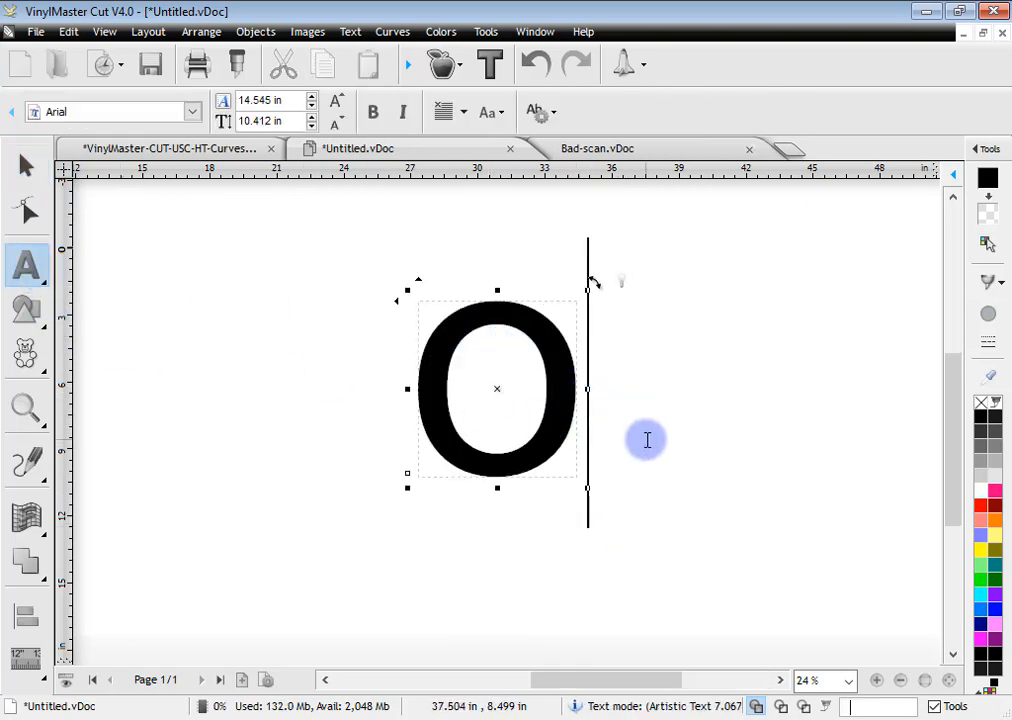
{"action": "type", "text": "h"}
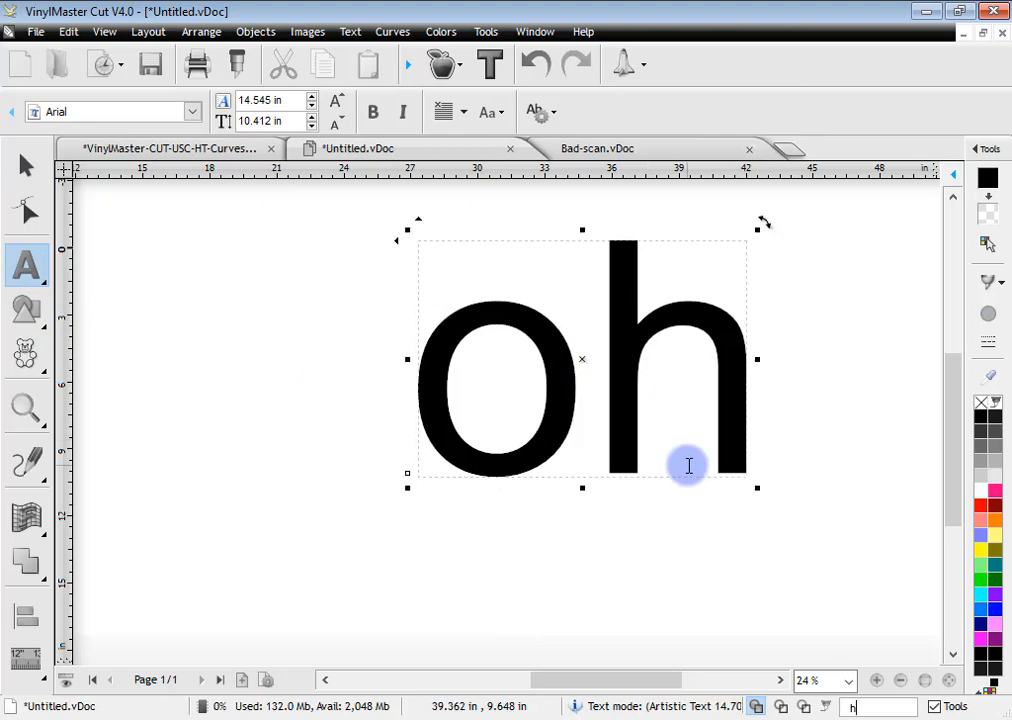
{"action": "type", "text": "!"}
{"action": "left_click", "coordinate": [26, 165]}
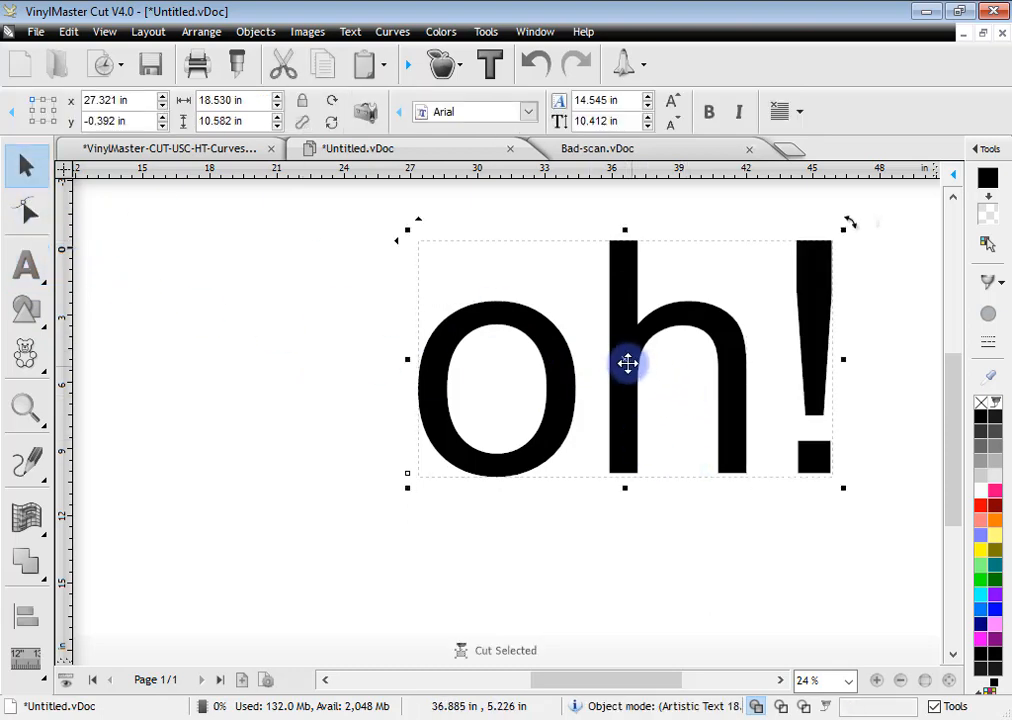
{"action": "left_click_drag", "start_coordinate": [627, 363], "coordinate": [529, 389]}
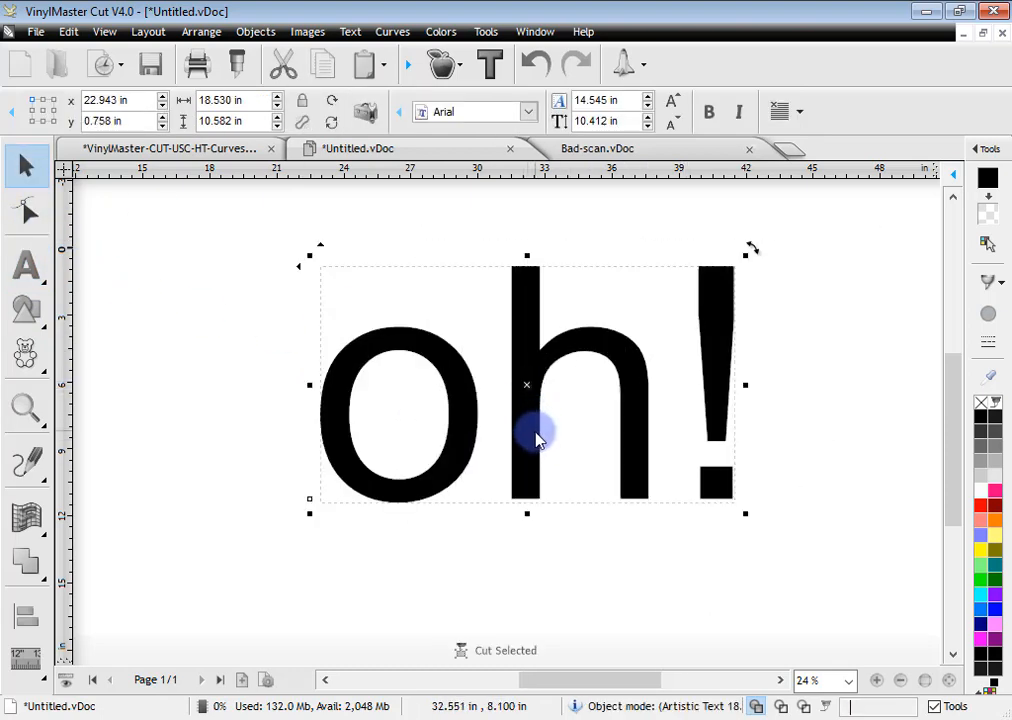
Step: Tighten the spacing before the "h" and the "!" in node editing, and shift the text slightly right
{"action": "left_click", "coordinate": [24, 211]}
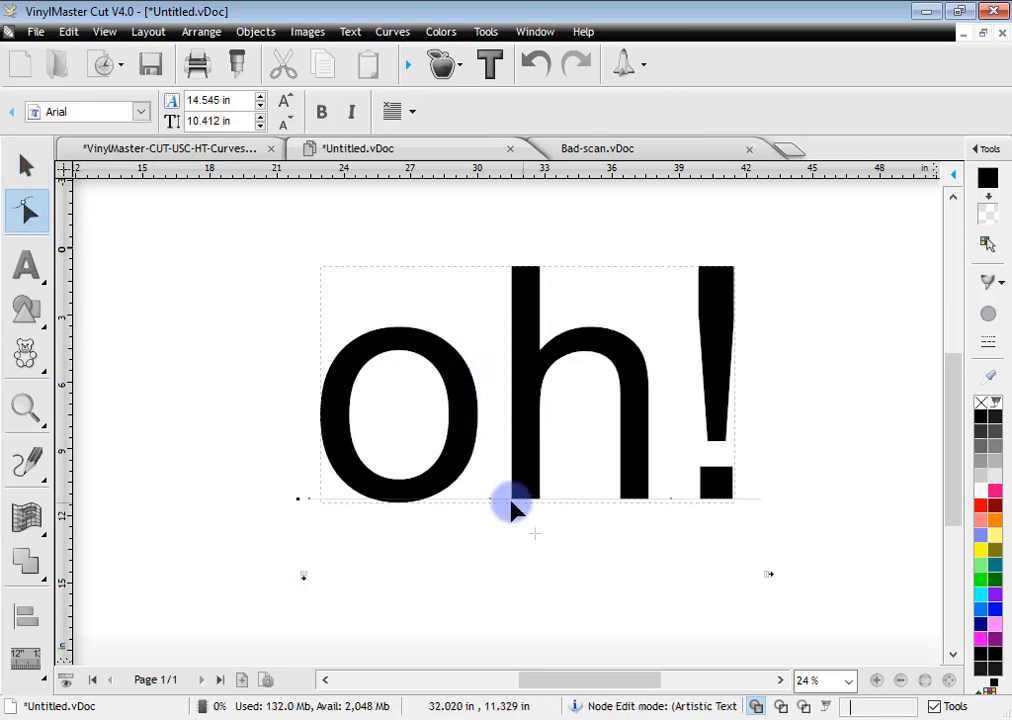
{"action": "left_click_drag", "start_coordinate": [490, 499], "coordinate": [461, 504]}
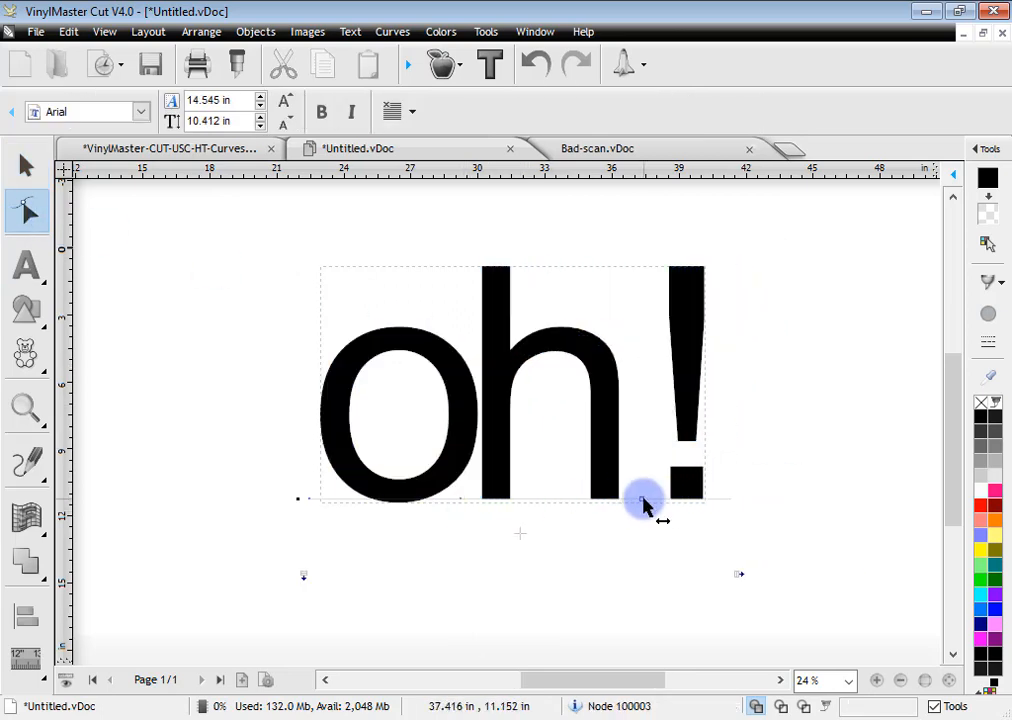
{"action": "left_click_drag", "start_coordinate": [648, 506], "coordinate": [597, 520]}
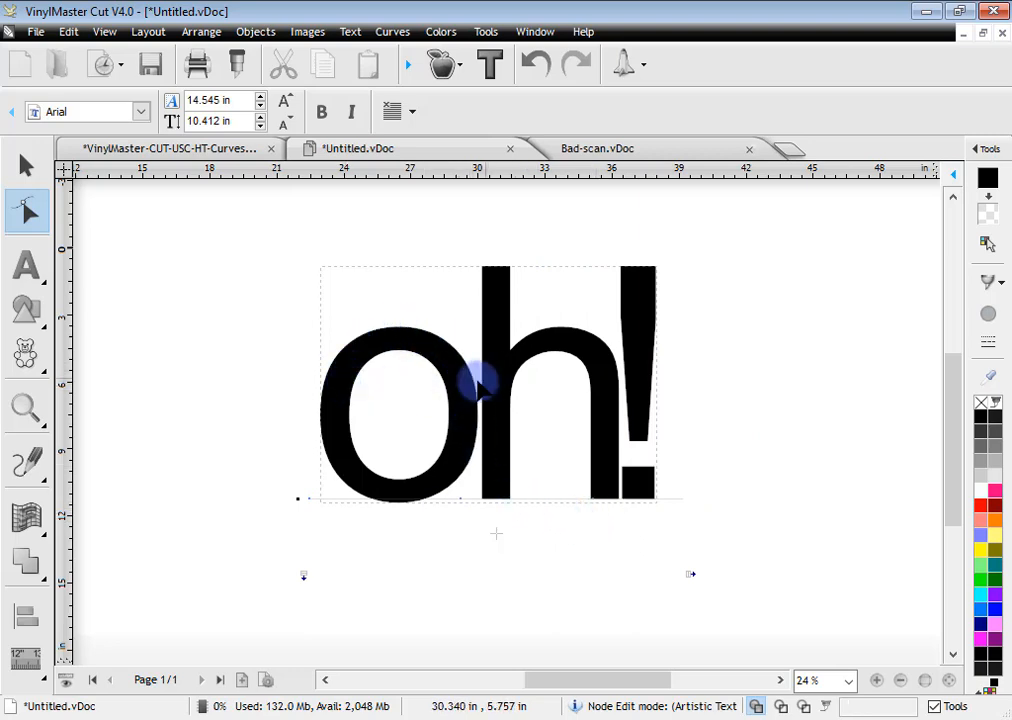
{"action": "left_click", "coordinate": [26, 165]}
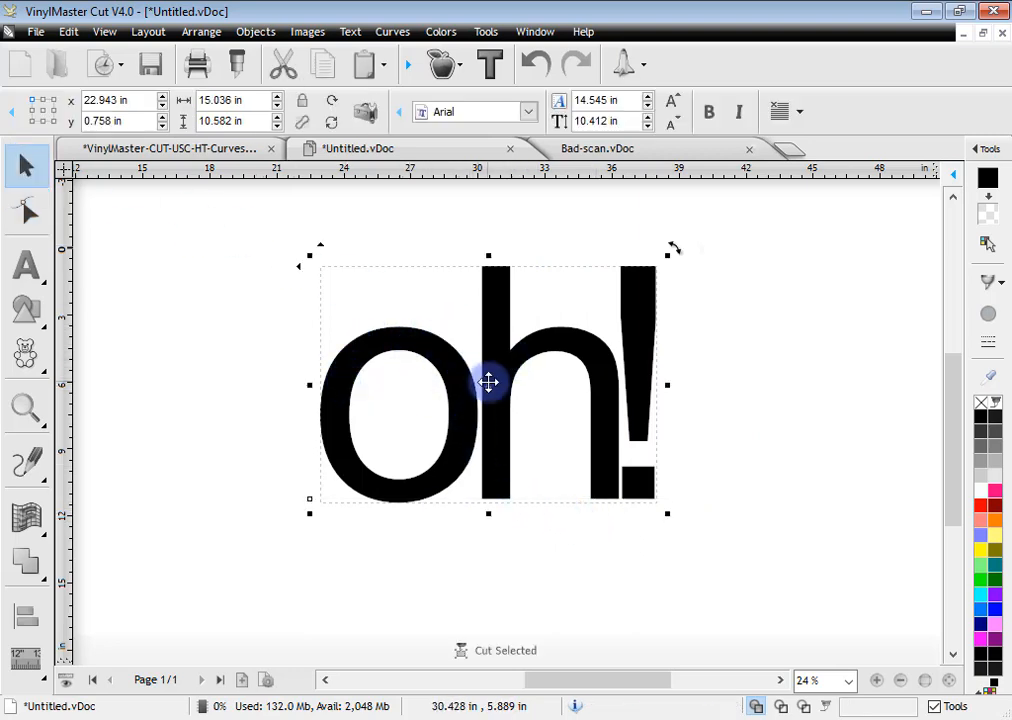
{"action": "left_click_drag", "start_coordinate": [488, 382], "coordinate": [503, 384]}
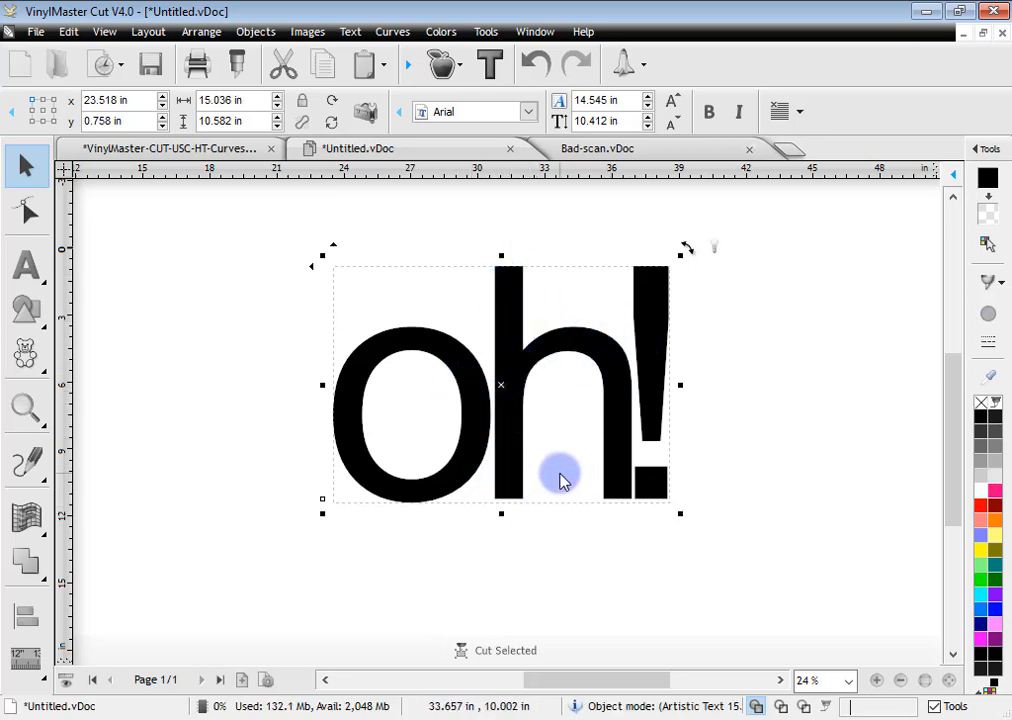
Step: Delete the characters "h!" from the text, leaving only the letter "o" as the selected object
{"action": "left_click", "coordinate": [26, 265]}
{"action": "left_click_drag", "start_coordinate": [470, 350], "coordinate": [760, 371]}
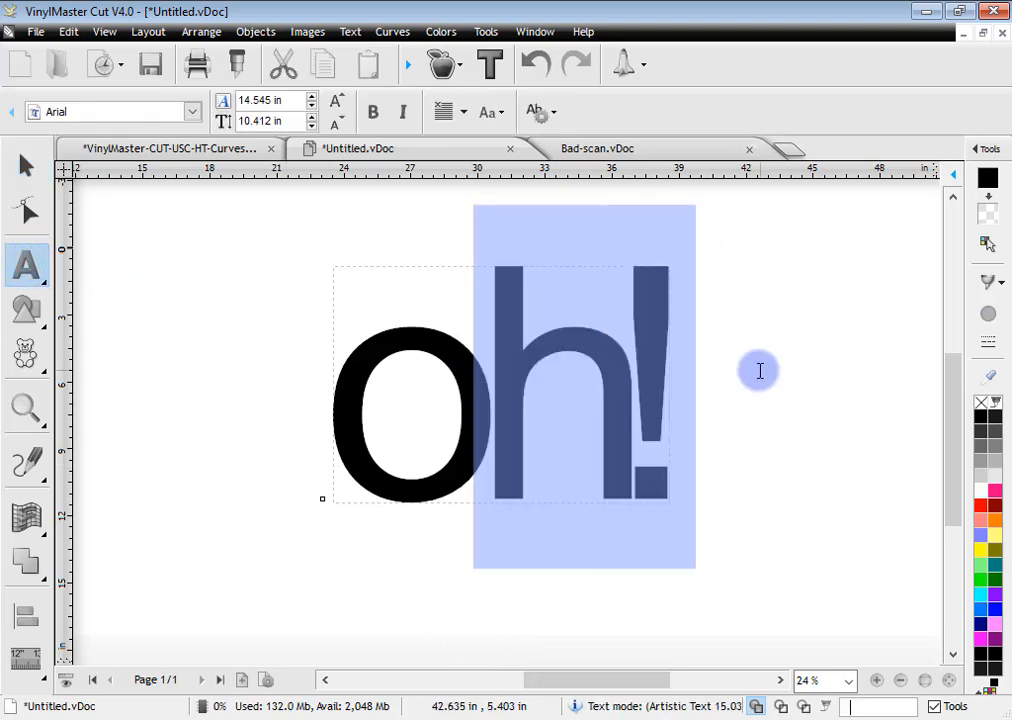
{"action": "key", "text": "Delete"}
{"action": "left_click", "coordinate": [24, 165]}
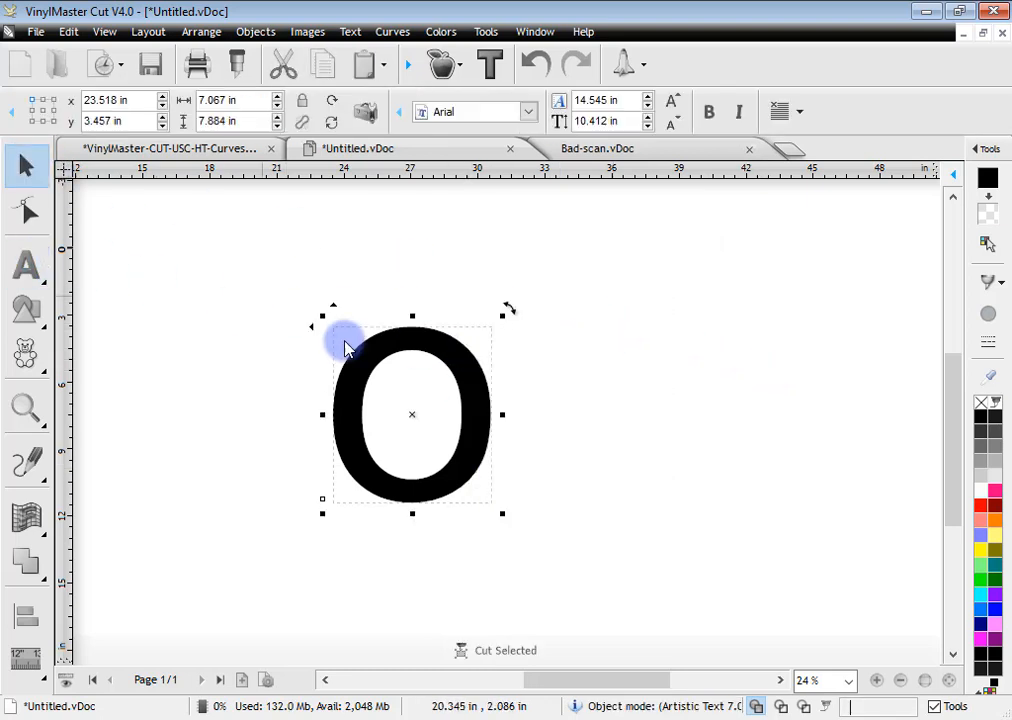
Step: Enlarge the letter "o" to about 9.64 by 10.76 in and move it up and to the right
{"action": "left_click_drag", "start_coordinate": [452, 343], "coordinate": [478, 294]}
{"action": "left_click_drag", "start_coordinate": [529, 463], "coordinate": [587, 524]}
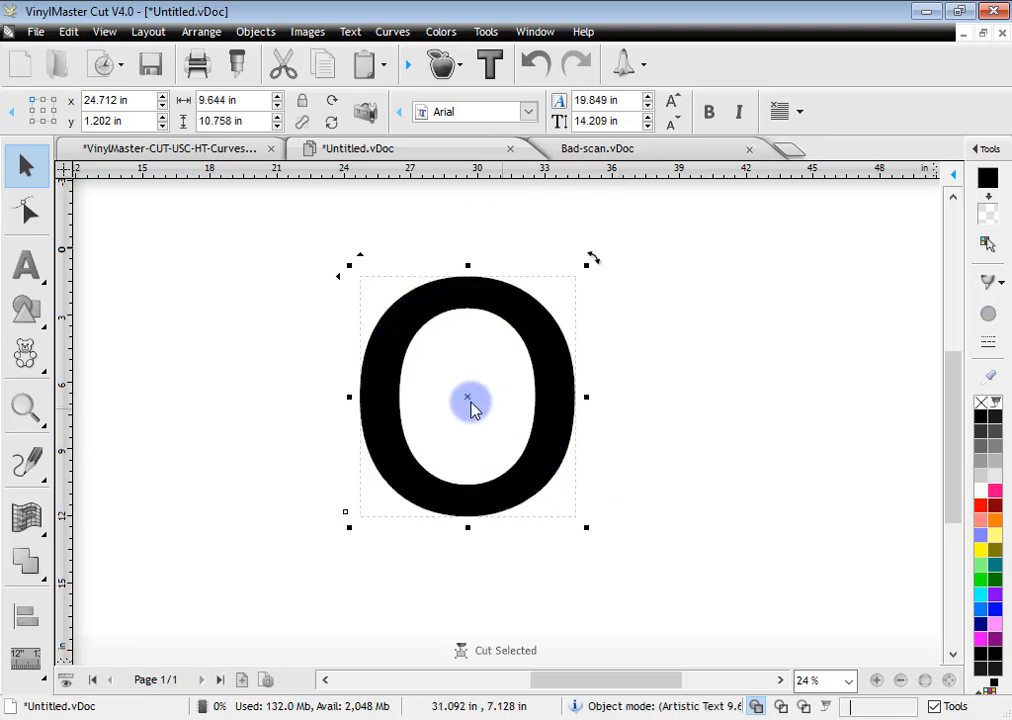
{"action": "left_click_drag", "start_coordinate": [470, 407], "coordinate": [510, 400]}
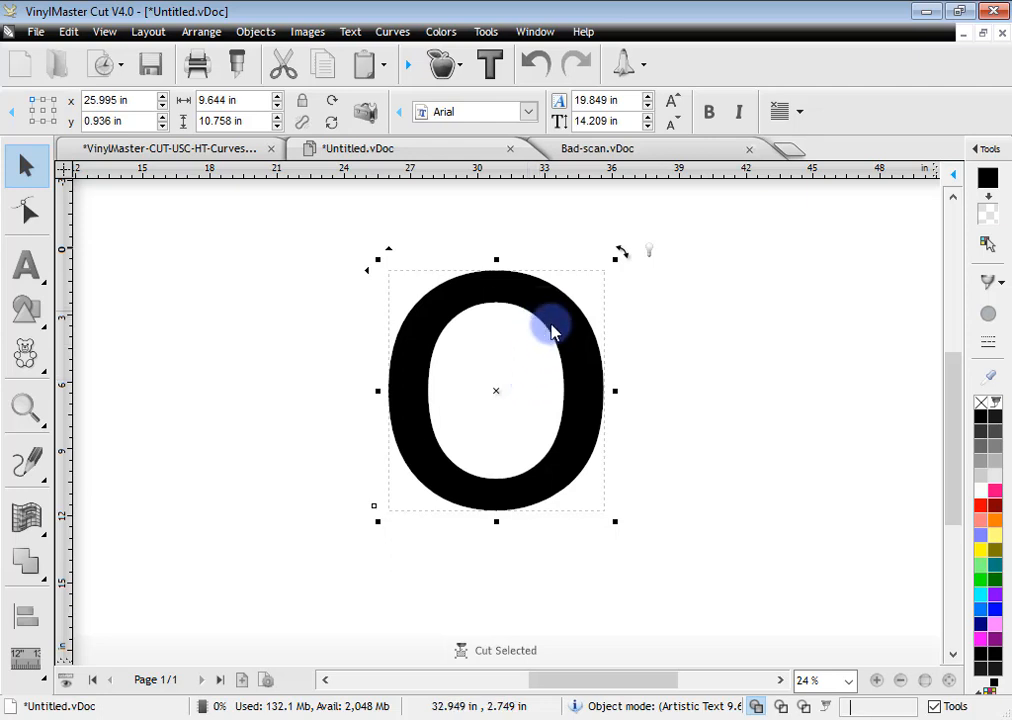
Step: Convert the letter "o" from text to curves
{"action": "left_click", "coordinate": [392, 32]}
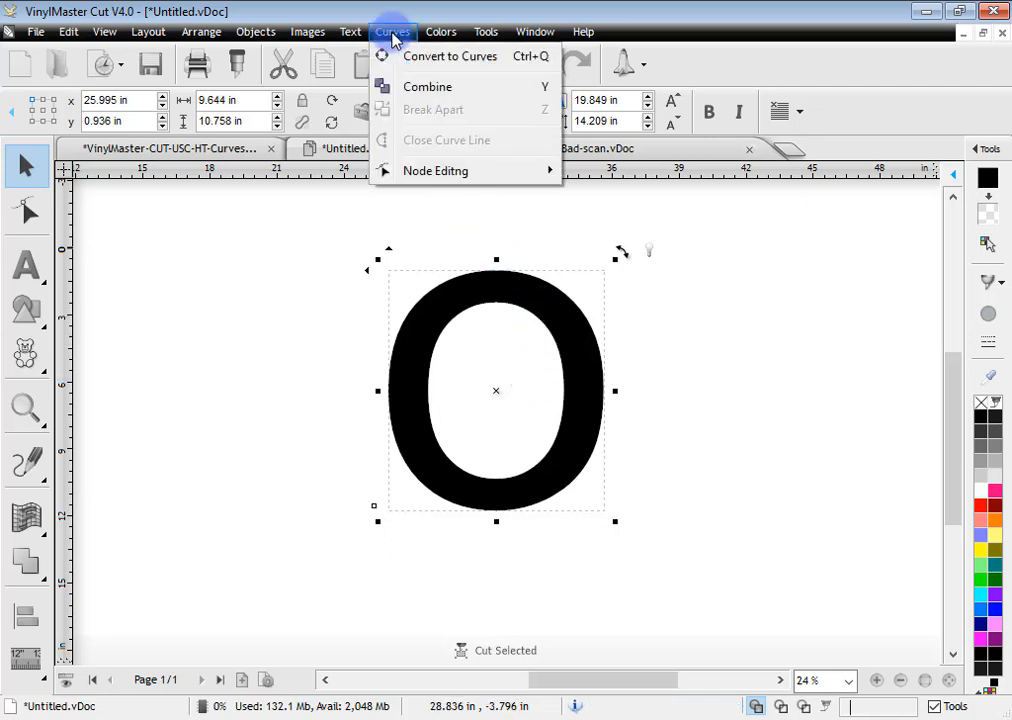
{"action": "left_click", "coordinate": [447, 58]}
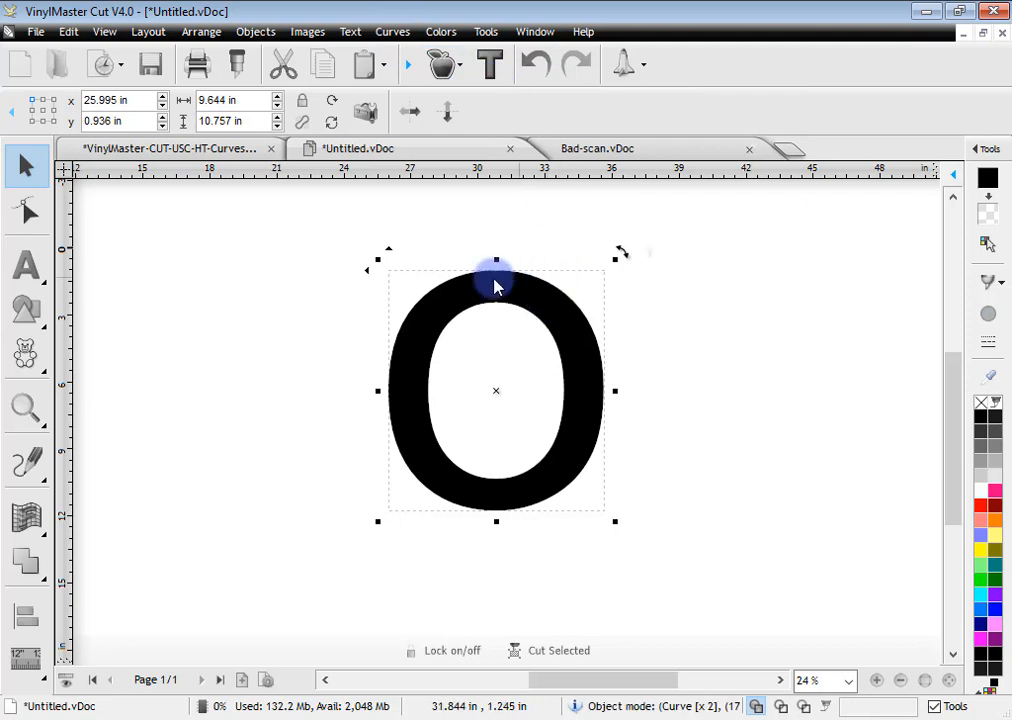
Step: Test whether the converted letter can still be edited as text, and compare its wireframe and solid views
{"action": "left_click", "coordinate": [26, 265]}
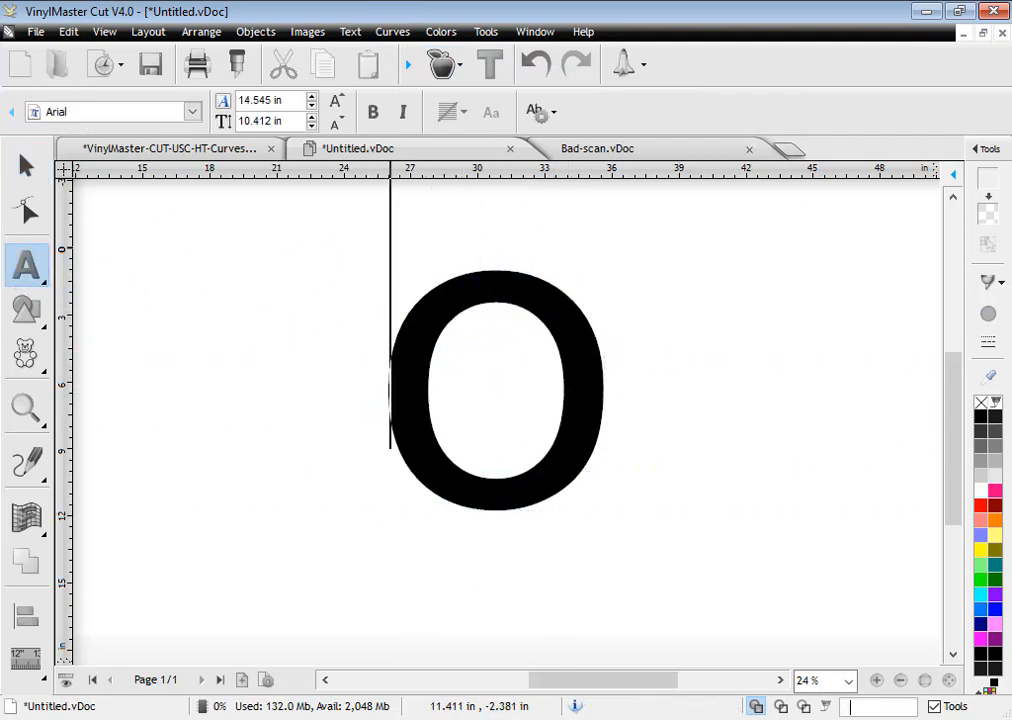
{"action": "left_click", "coordinate": [487, 291]}
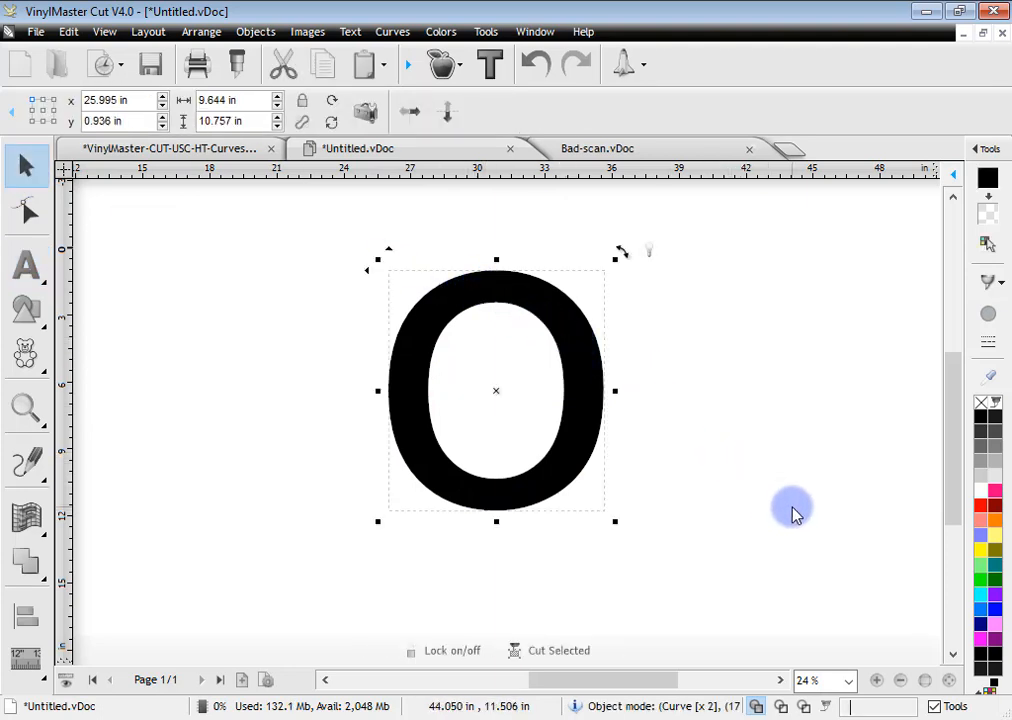
{"action": "left_click", "coordinate": [803, 706]}
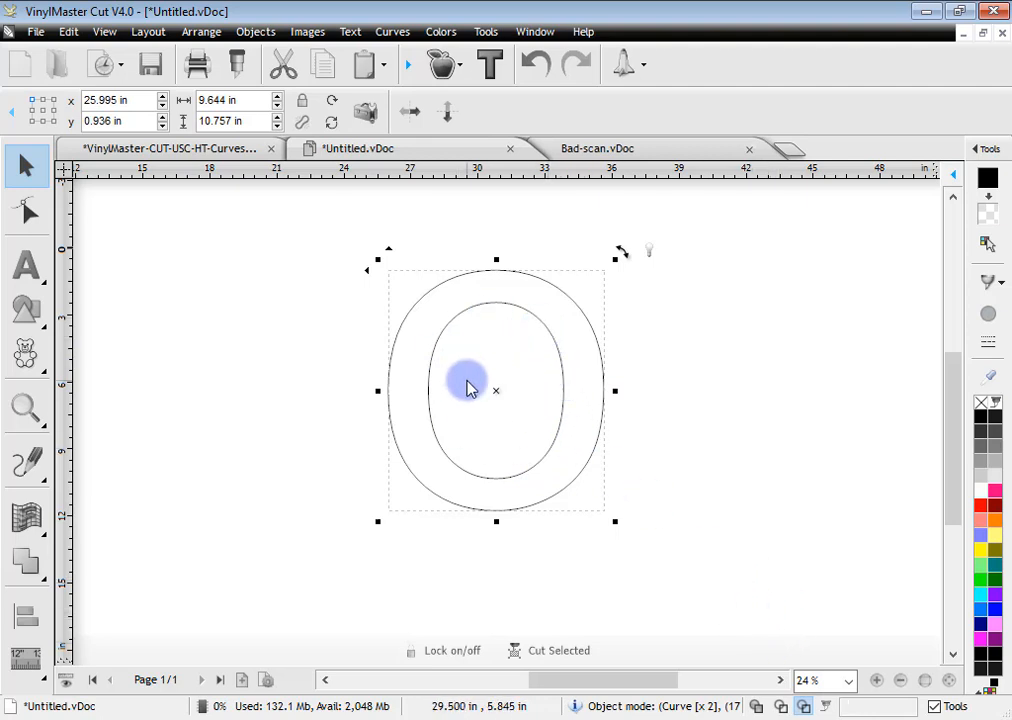
{"action": "left_click", "coordinate": [757, 706]}
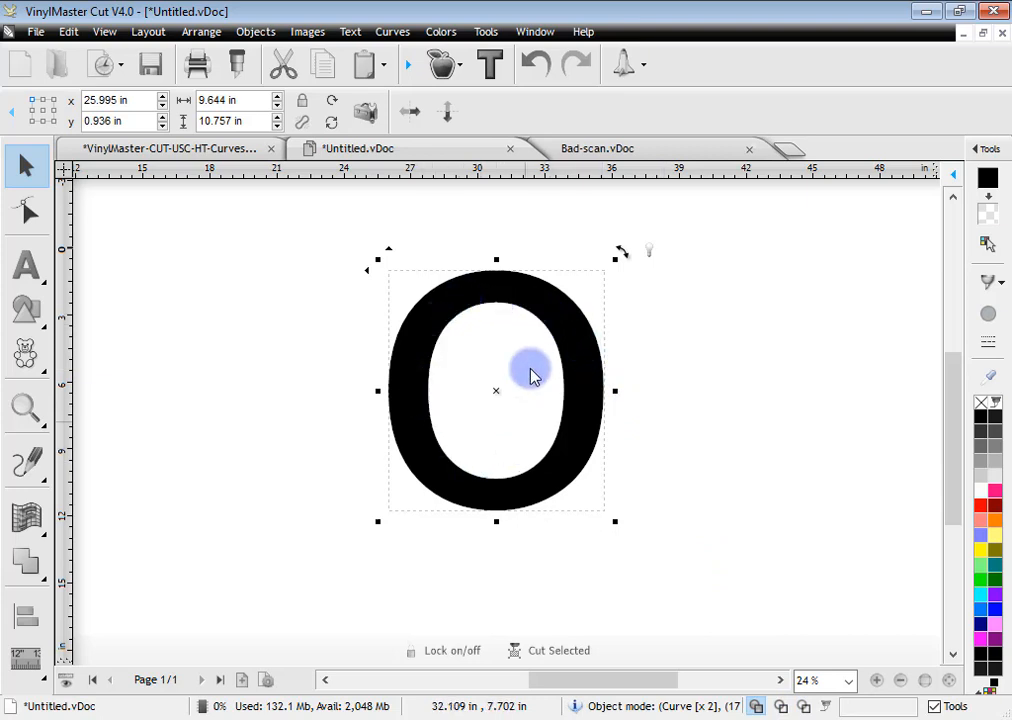
Step: Break the "o" apart into two shapes and try moving the inner shape out to the right, undoing the move
{"action": "left_click", "coordinate": [33, 565]}
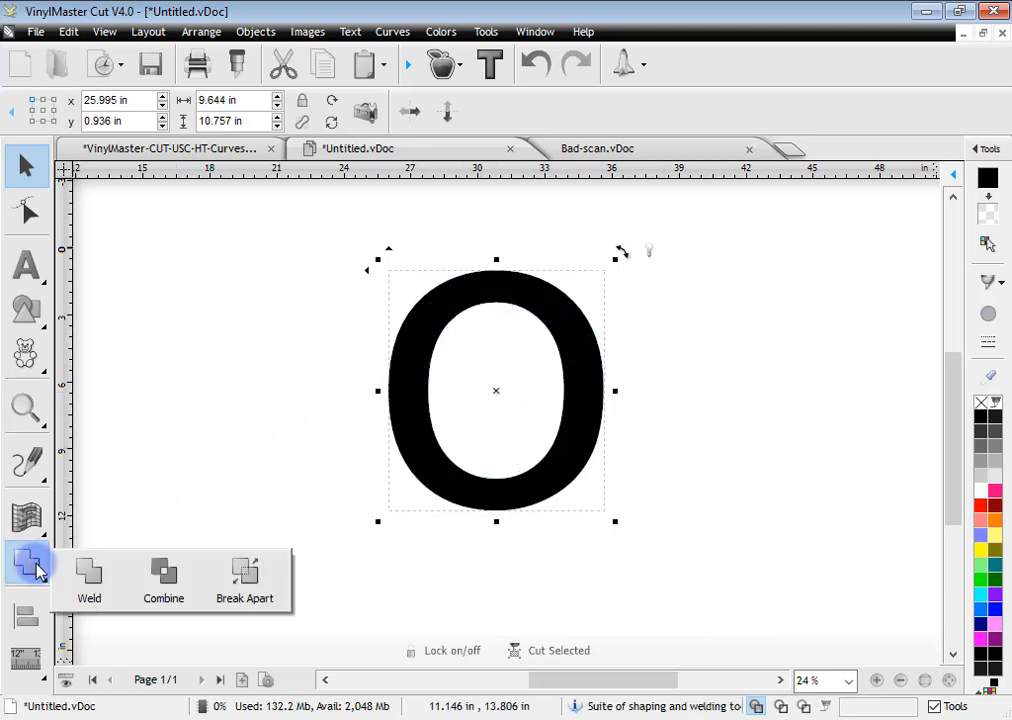
{"action": "left_click", "coordinate": [244, 588]}
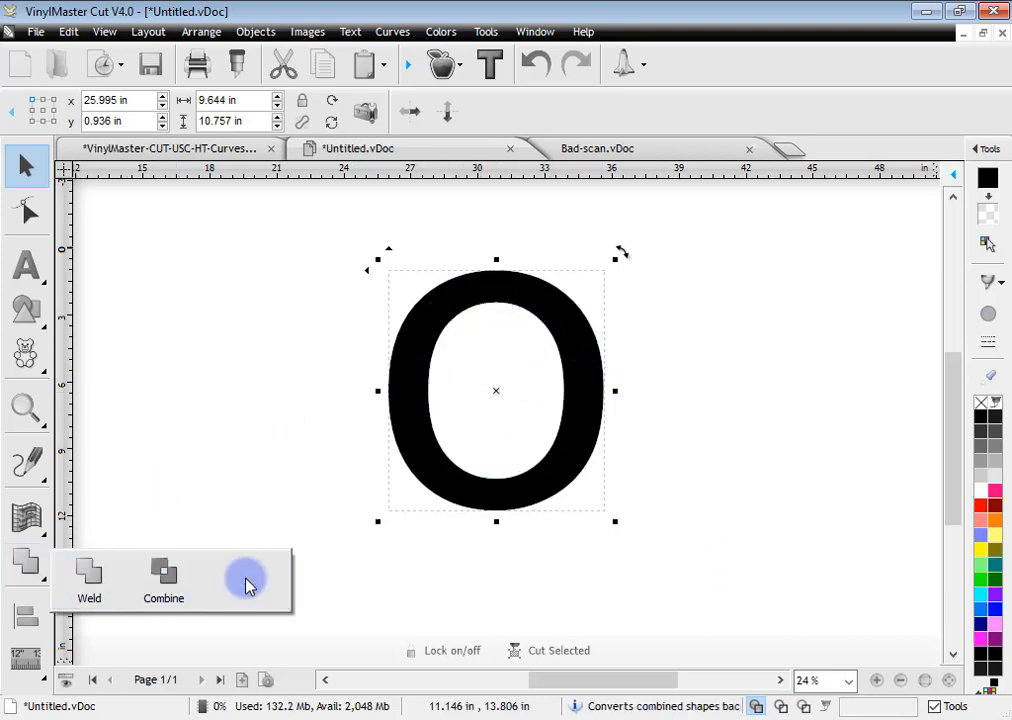
{"action": "left_click", "coordinate": [291, 543]}
{"action": "left_click", "coordinate": [540, 425]}
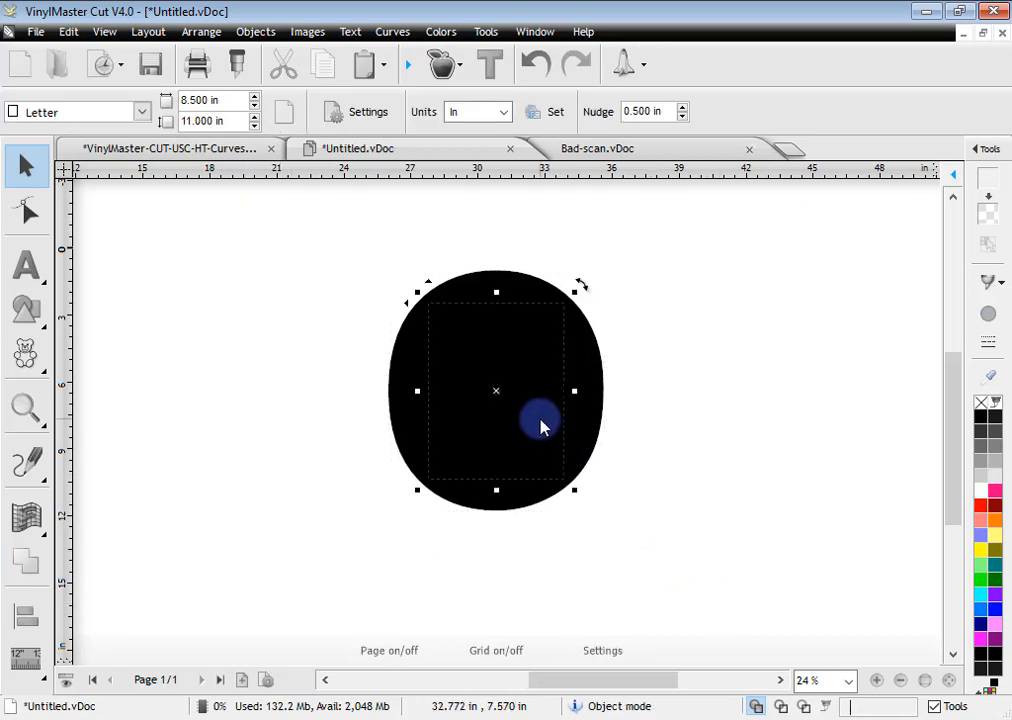
{"action": "left_click_drag", "start_coordinate": [513, 400], "coordinate": [724, 406]}
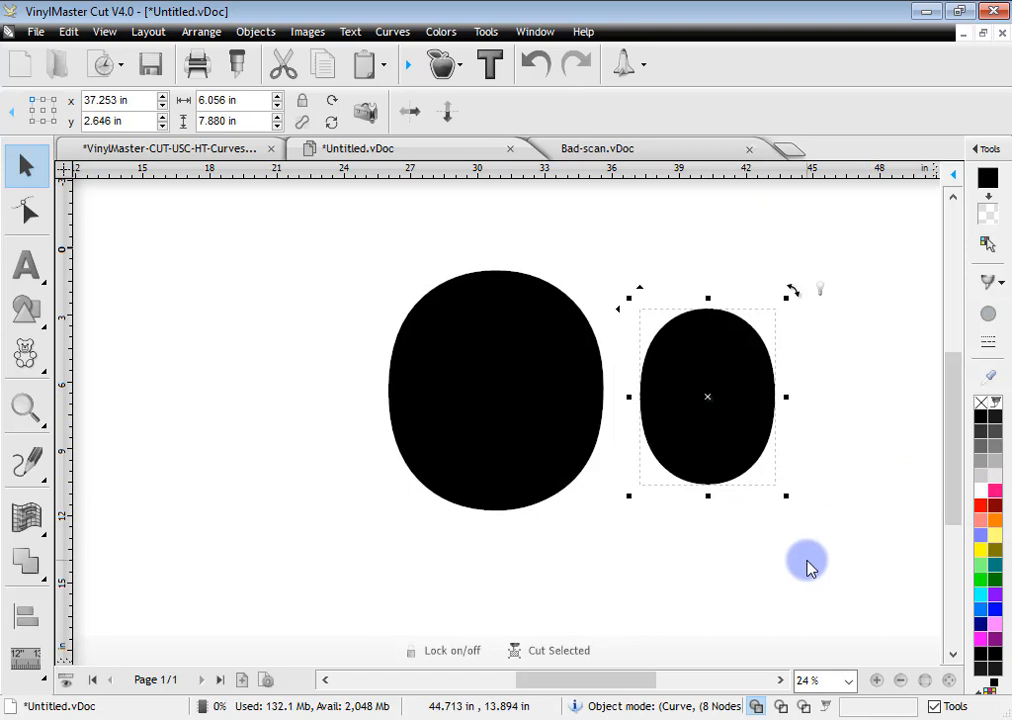
{"action": "key", "text": "ctrl+z"}
Step: Fill the inner shape with red and try moving it out of the black shape, undoing the moves
{"action": "left_click", "coordinate": [981, 506]}
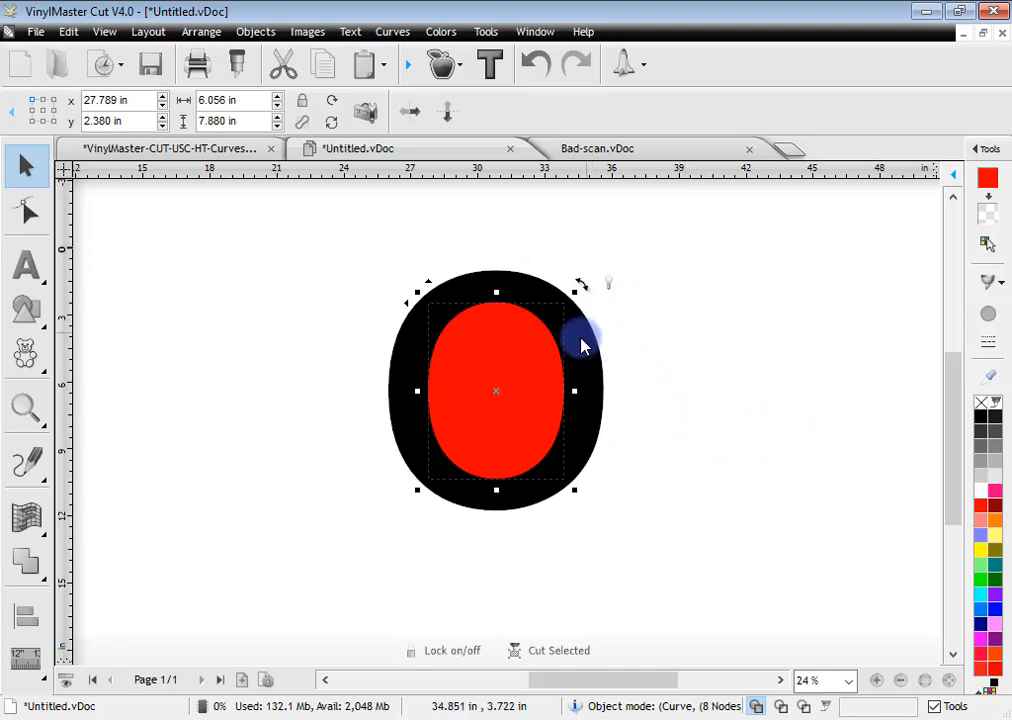
{"action": "left_click_drag", "start_coordinate": [526, 390], "coordinate": [497, 386]}
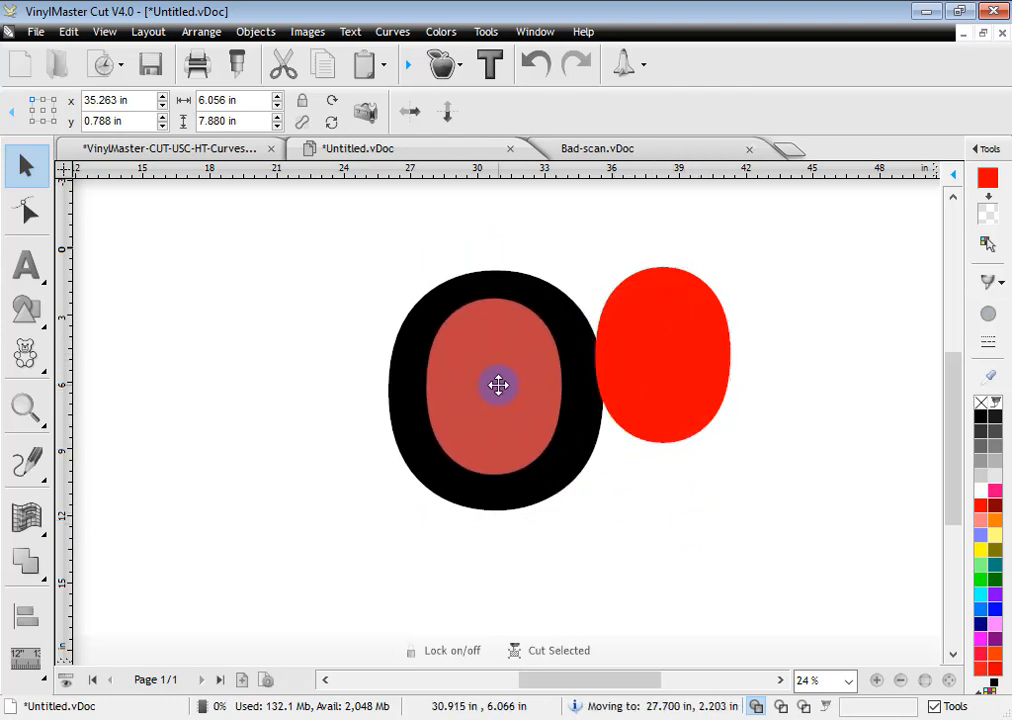
{"action": "left_click", "coordinate": [535, 66]}
{"action": "left_click", "coordinate": [535, 66]}
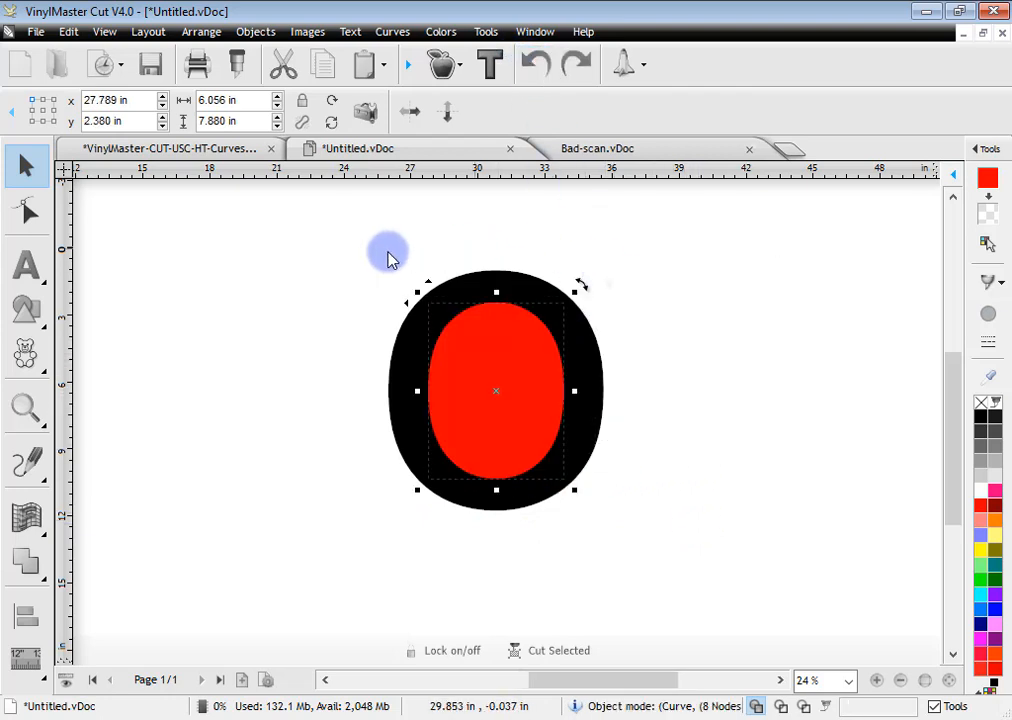
Step: Combine the black outer and red inner shapes into one letter "o" and check it in wireframe view
{"action": "left_click_drag", "start_coordinate": [309, 239], "coordinate": [707, 572]}
{"action": "left_click", "coordinate": [26, 562]}
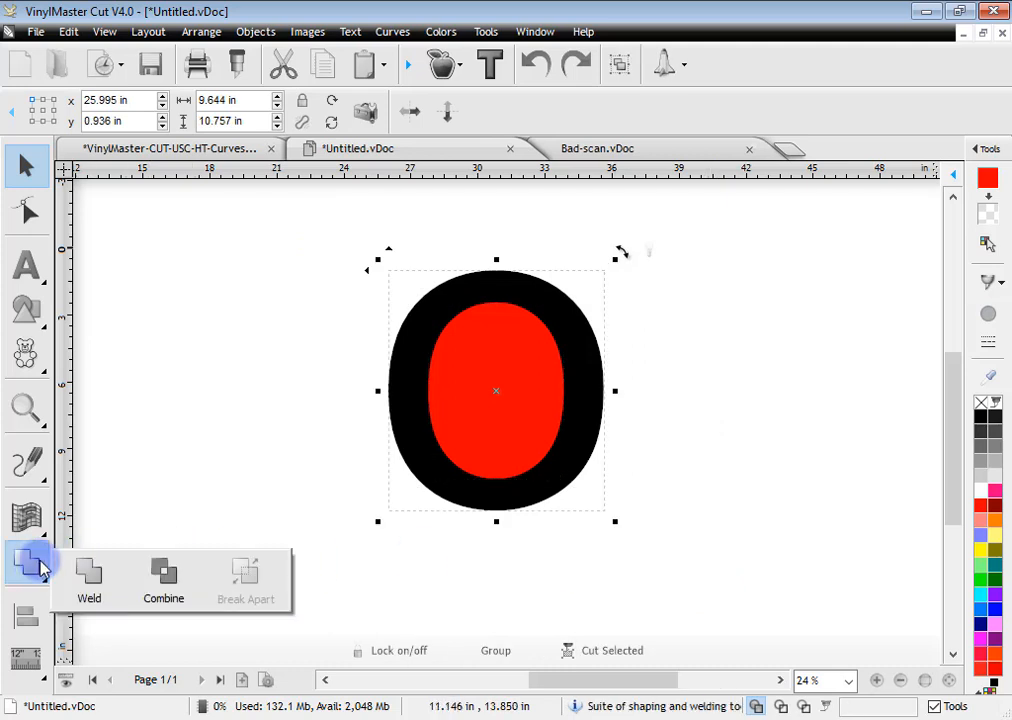
{"action": "left_click", "coordinate": [163, 572]}
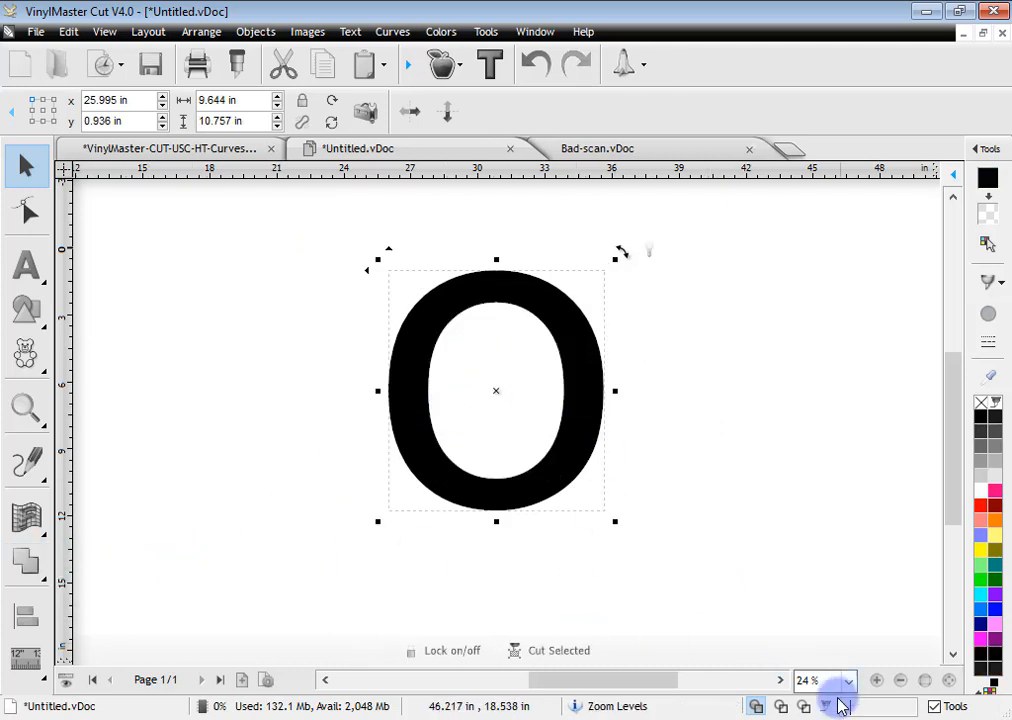
{"action": "left_click", "coordinate": [803, 706]}
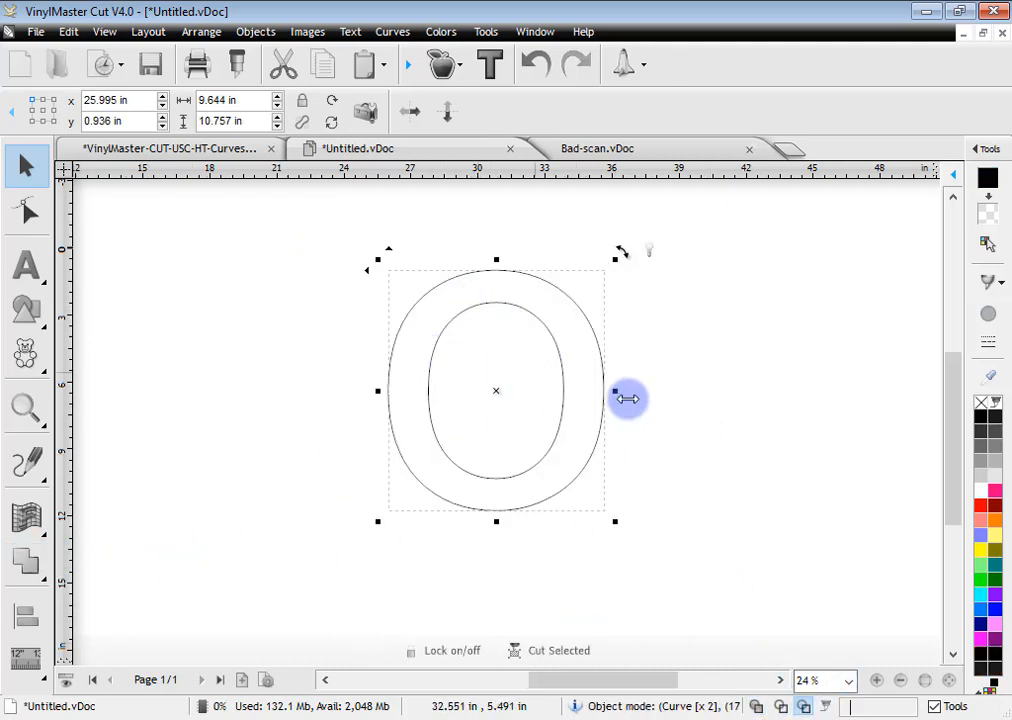
{"action": "left_click", "coordinate": [803, 706]}
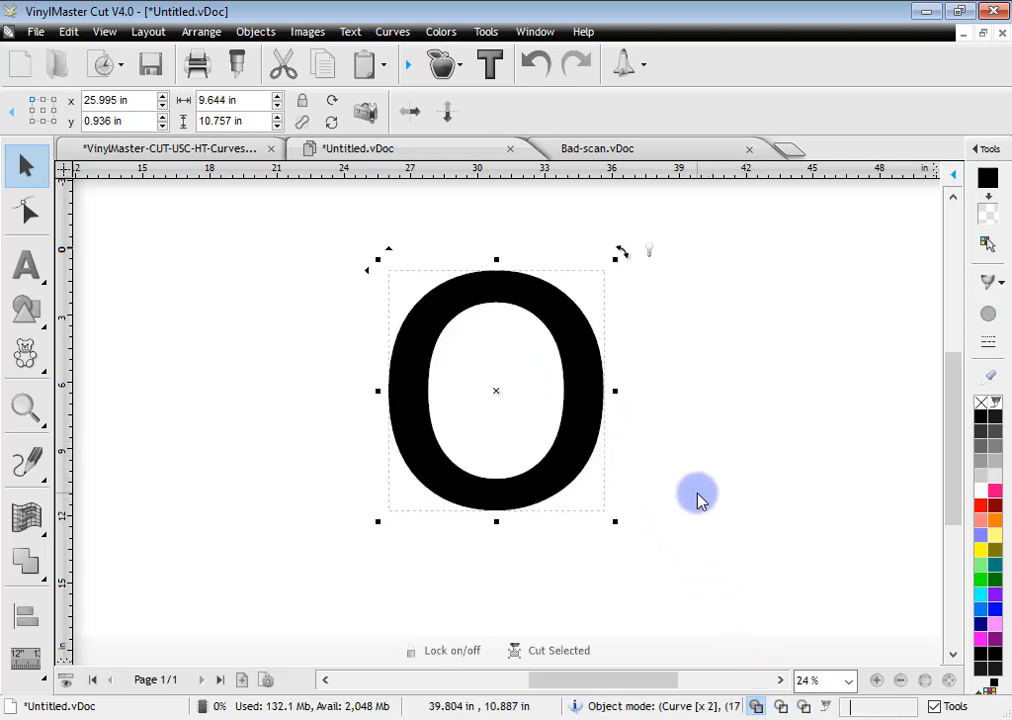
Step: Break the "o" apart again and move the inner shape clear of the outer shape, to its right
{"action": "left_click", "coordinate": [25, 563]}
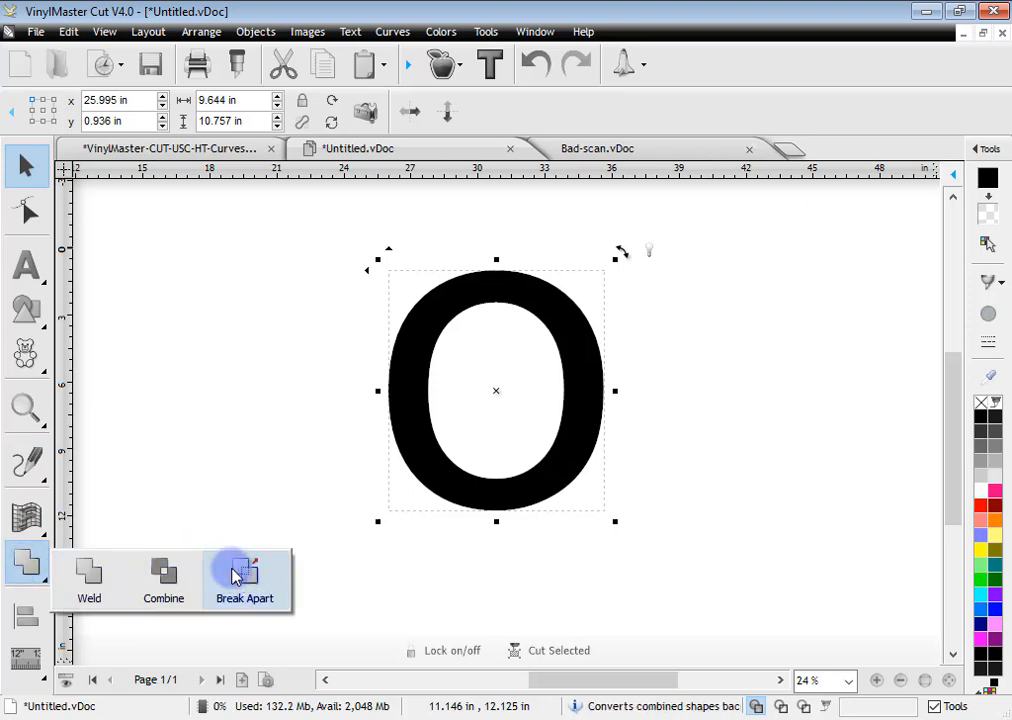
{"action": "left_click", "coordinate": [237, 578]}
{"action": "left_click", "coordinate": [328, 556]}
{"action": "left_click", "coordinate": [493, 457]}
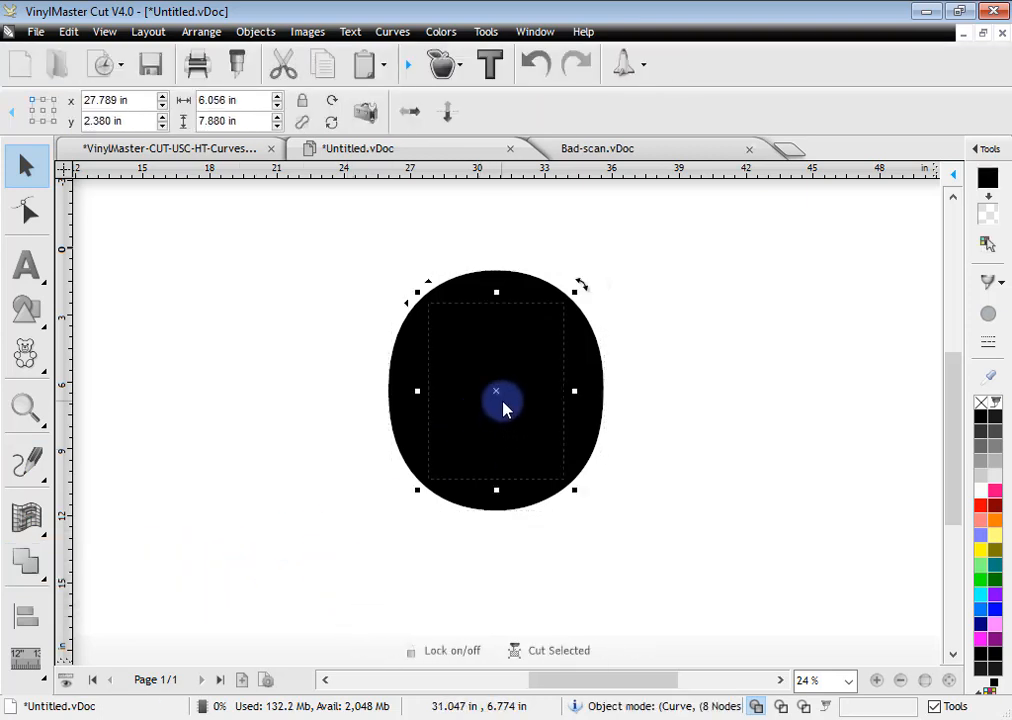
{"action": "left_click_drag", "start_coordinate": [503, 408], "coordinate": [740, 420]}
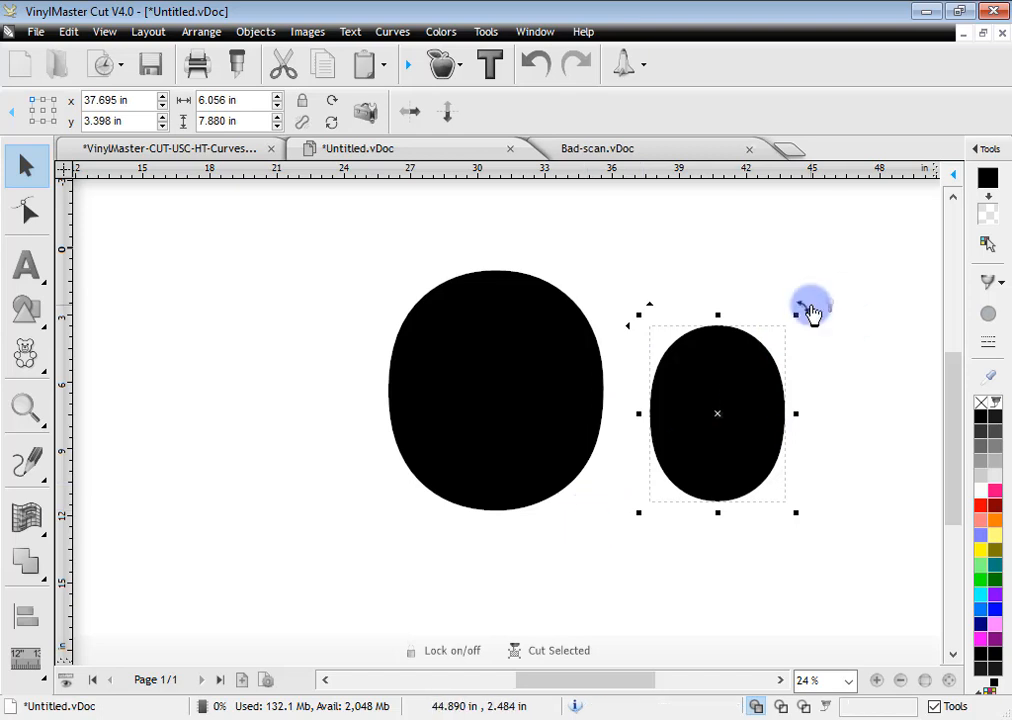
Step: Rotate the small shape 90 degrees and overlap it with the large shape's right edge, checking the overlap in wireframe view
{"action": "left_click_drag", "start_coordinate": [811, 313], "coordinate": [615, 356]}
{"action": "left_click", "coordinate": [712, 550]}
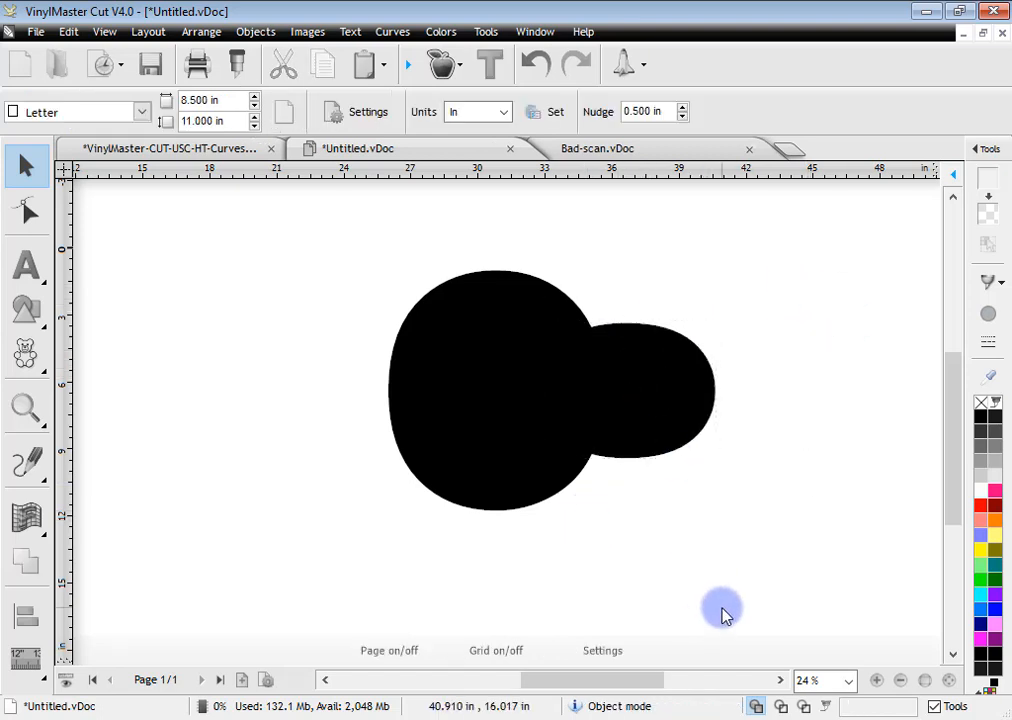
{"action": "left_click", "coordinate": [803, 706]}
{"action": "left_click_drag", "start_coordinate": [703, 418], "coordinate": [690, 420]}
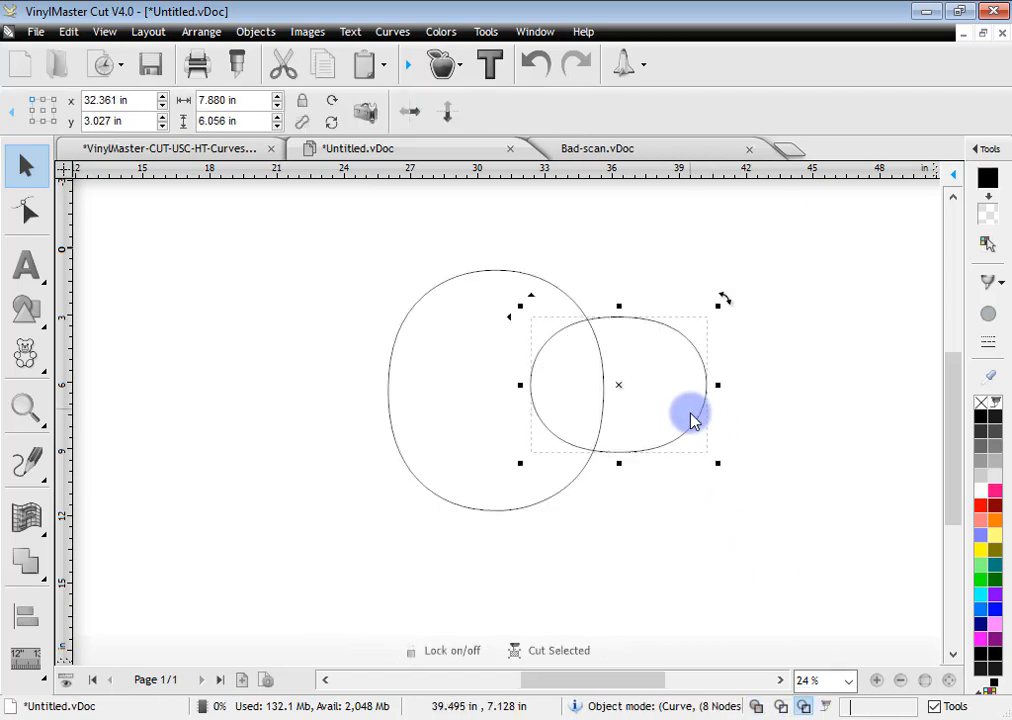
{"action": "left_click", "coordinate": [779, 478]}
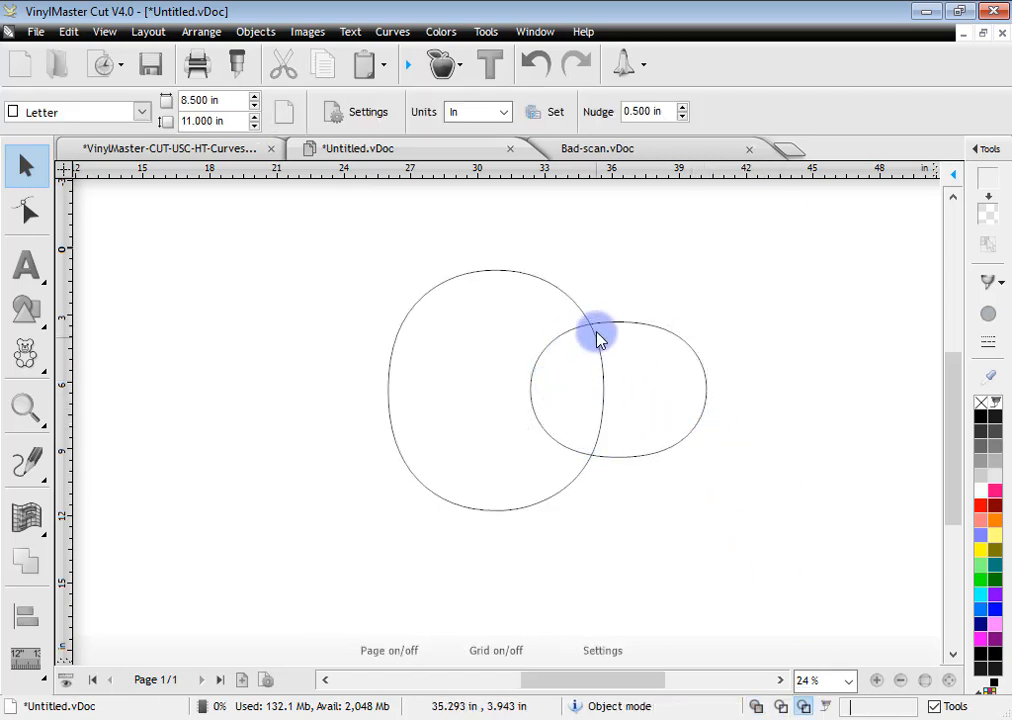
{"action": "left_click", "coordinate": [757, 706]}
Step: Weld the two overlapping shapes, inspect the outline in wireframe view and undo the weld
{"action": "mouse_move", "coordinate": [316, 210]}
{"action": "left_mouse_down"}
{"action": "mouse_move", "coordinate": [775, 578]}
{"action": "mouse_move", "coordinate": [768, 572]}
{"action": "left_mouse_up"}
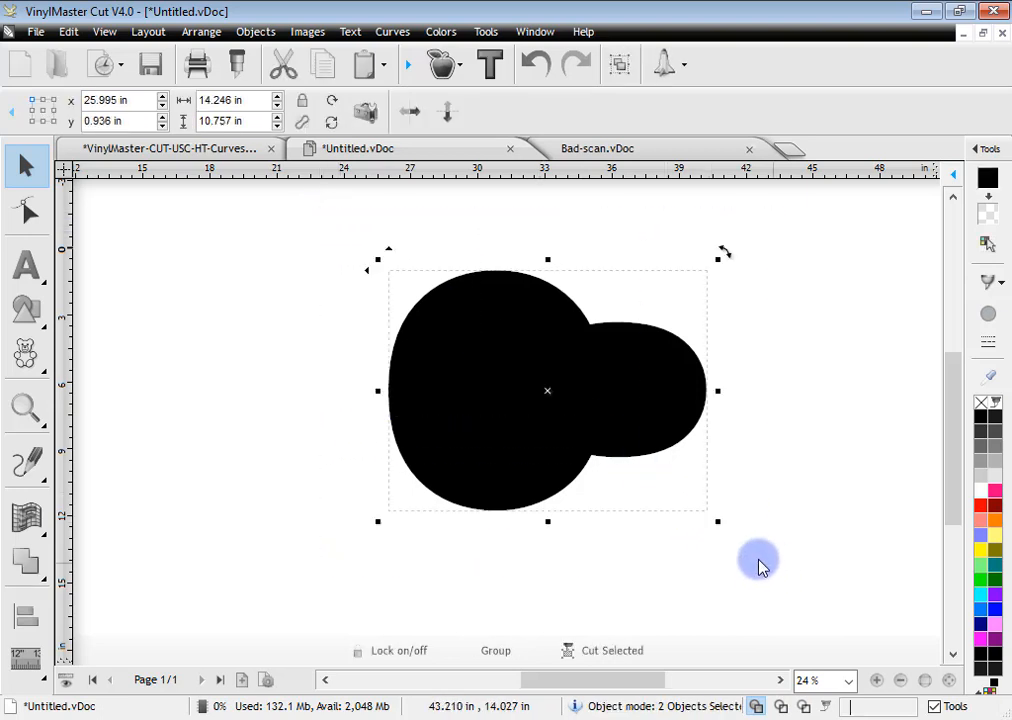
{"action": "left_click", "coordinate": [30, 564]}
{"action": "left_click", "coordinate": [96, 572]}
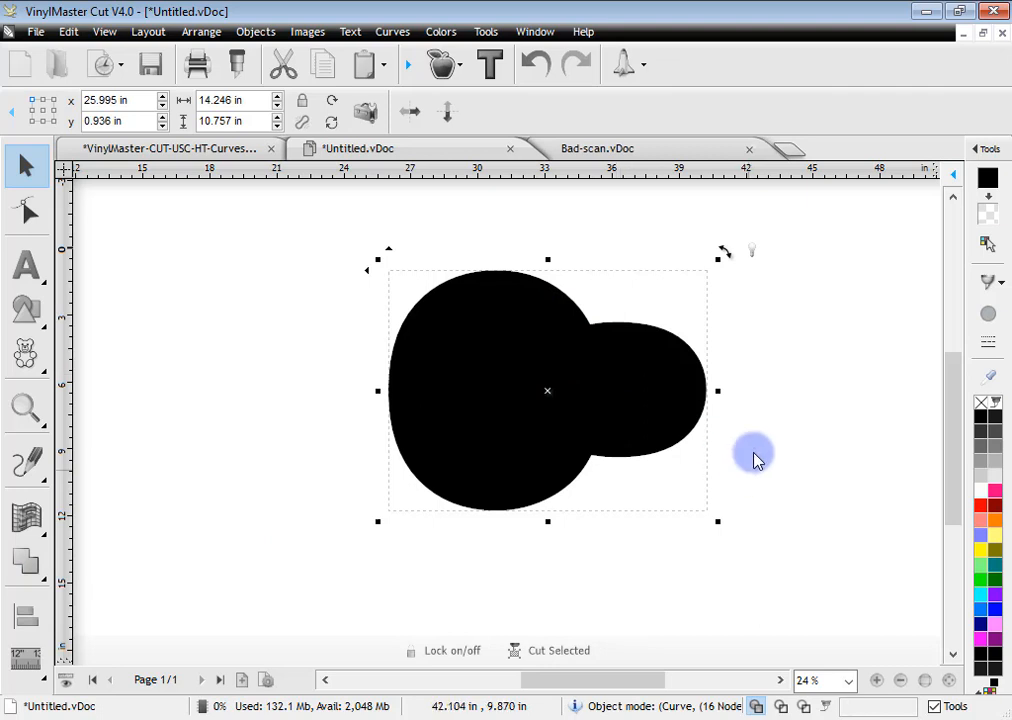
{"action": "left_click", "coordinate": [803, 706]}
{"action": "left_click", "coordinate": [836, 543]}
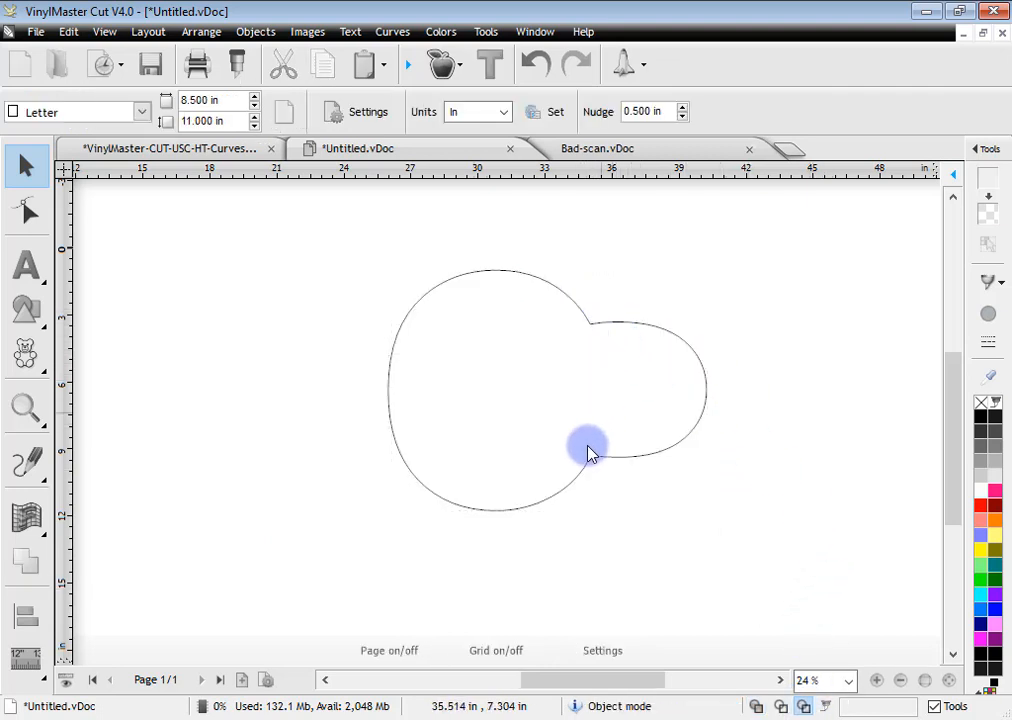
{"action": "left_click", "coordinate": [535, 68]}
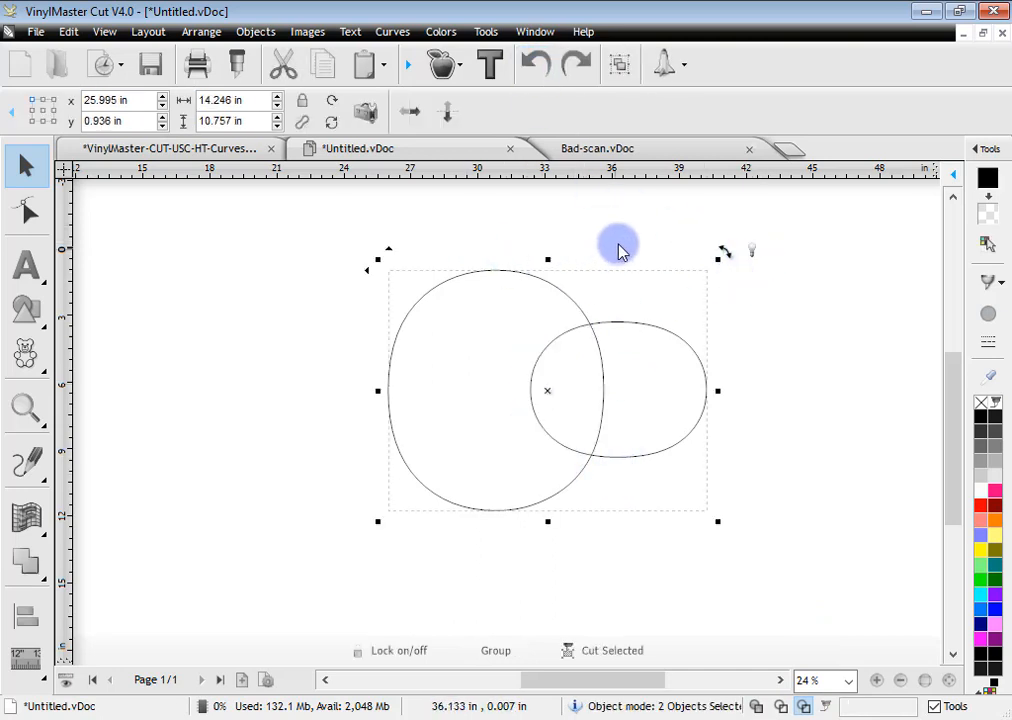
Step: Weld the two overlapping shapes again in wireframe view and delete the welded shape
{"action": "left_click", "coordinate": [686, 333]}
{"action": "left_click_drag", "start_coordinate": [324, 222], "coordinate": [750, 533]}
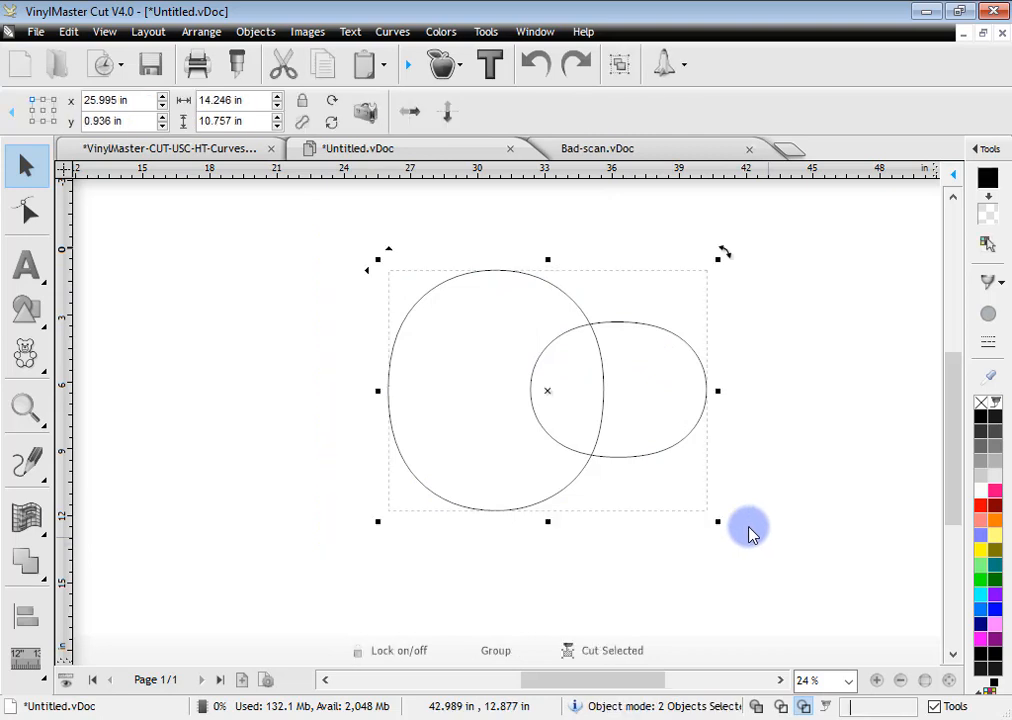
{"action": "left_click", "coordinate": [30, 567]}
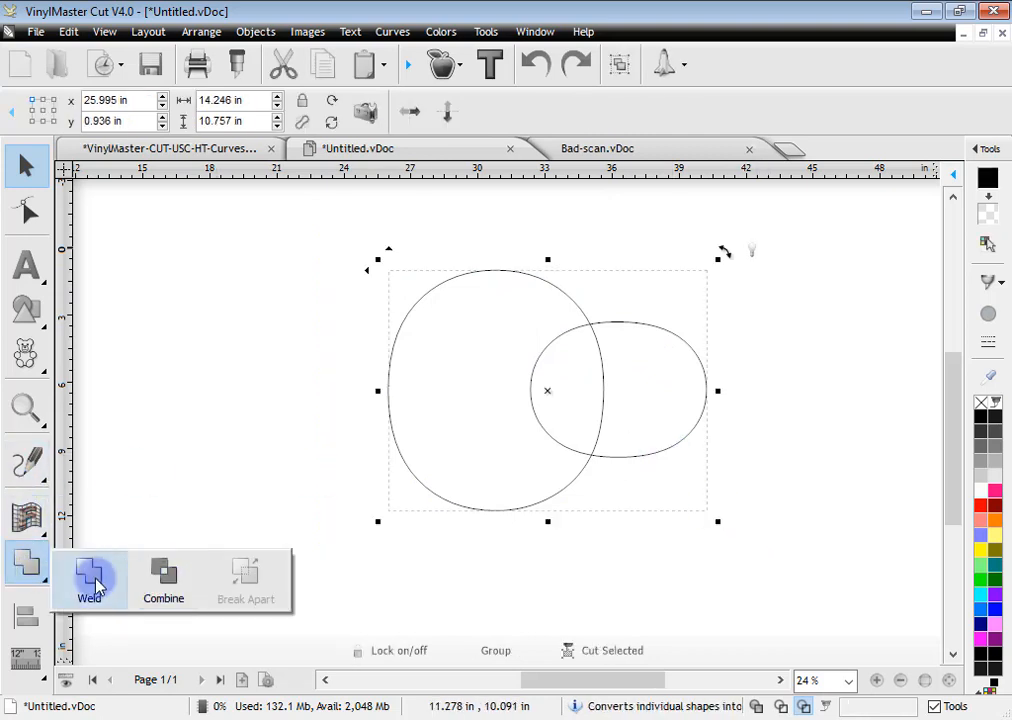
{"action": "left_click", "coordinate": [92, 583]}
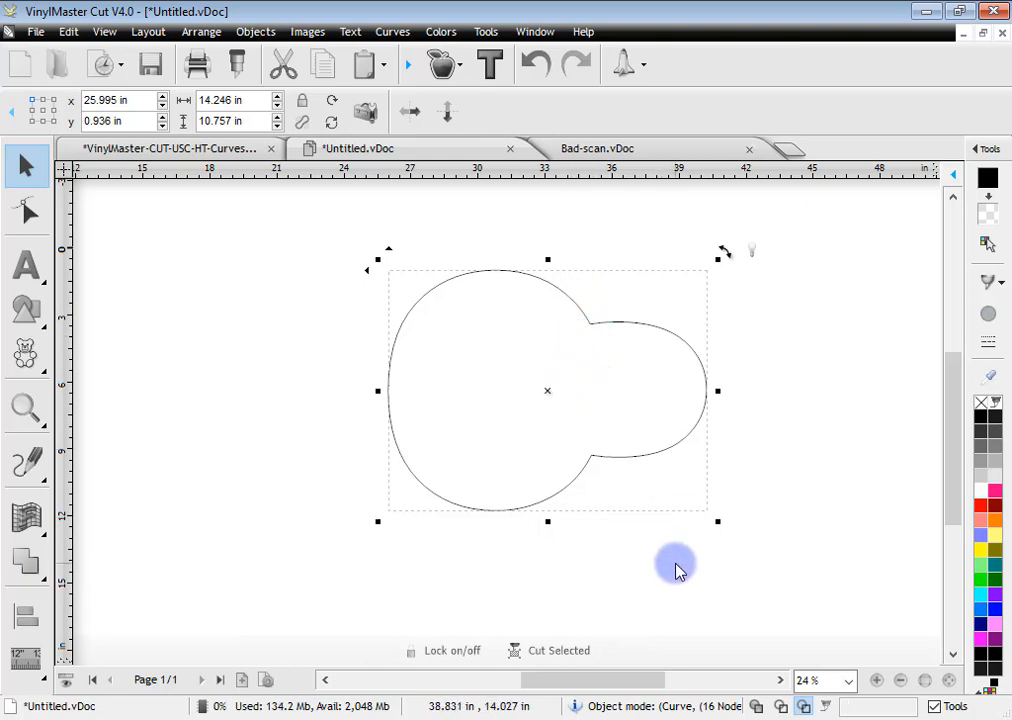
{"action": "key", "text": "Delete"}
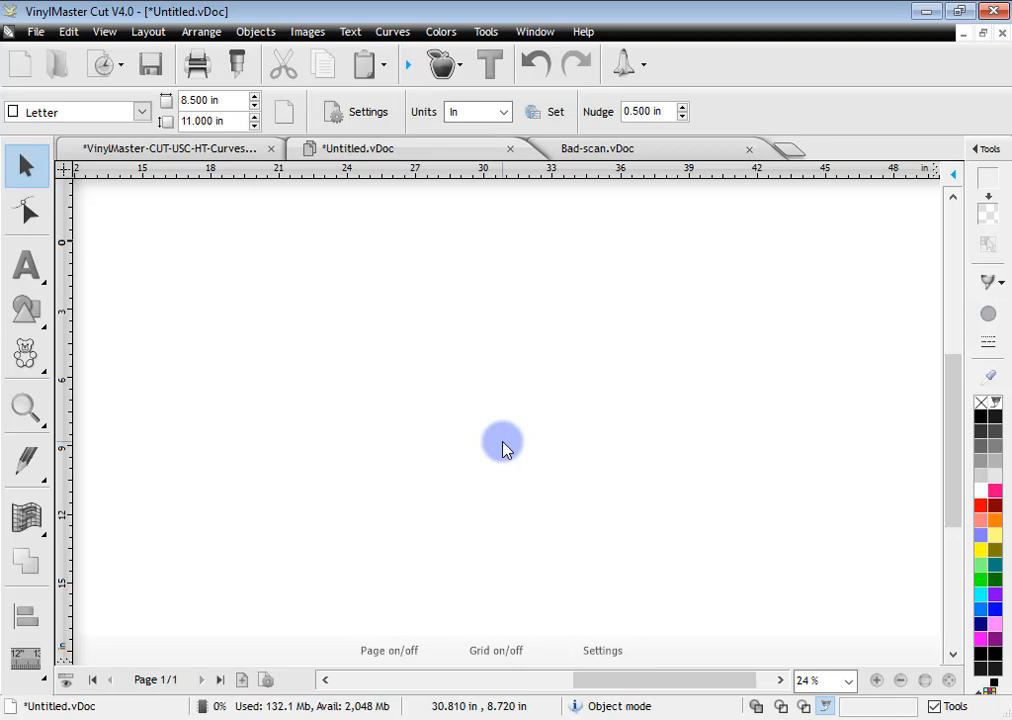
Step: Switch to the Bad-scan.vDoc document and select the scanned script letter outline
{"action": "left_click", "coordinate": [625, 150]}
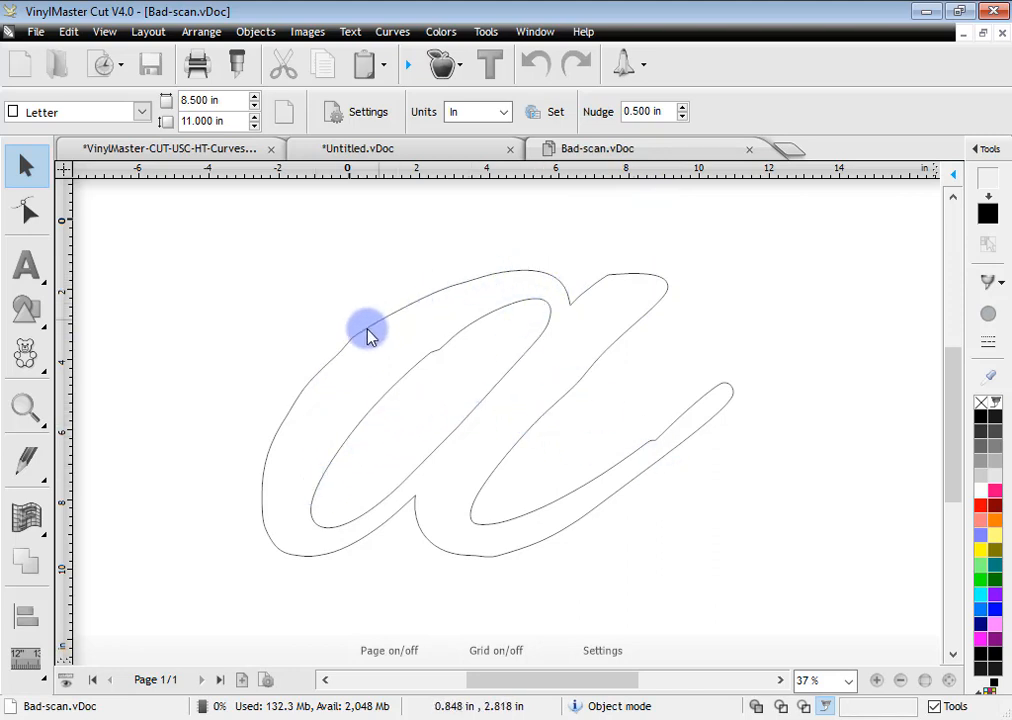
{"action": "left_click", "coordinate": [355, 432]}
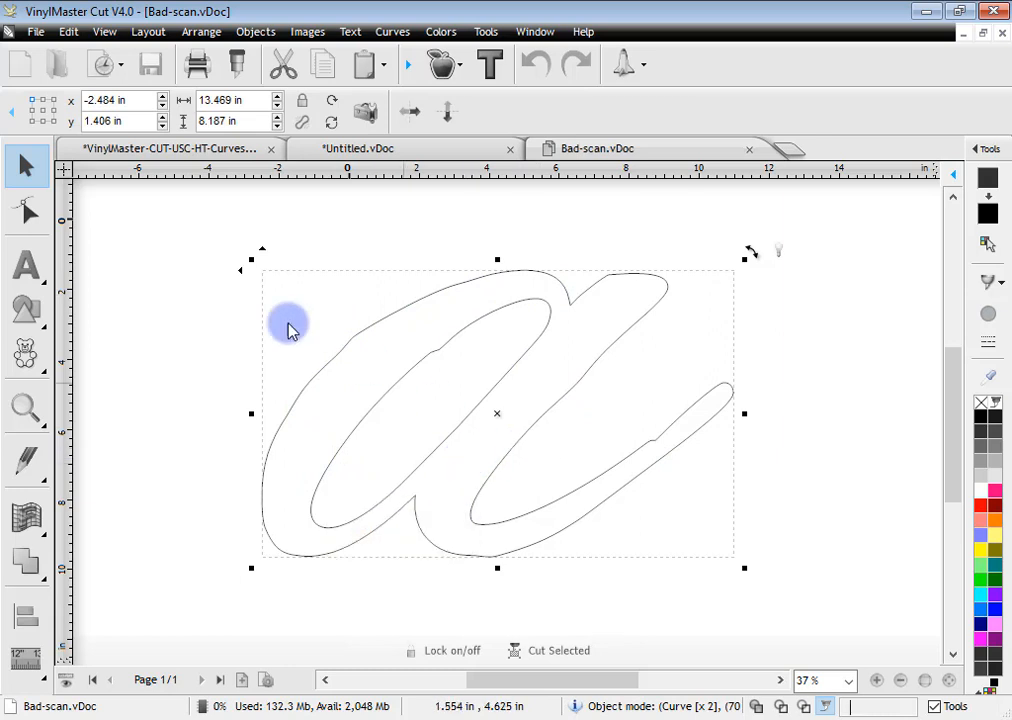
Step: Open the scanned letter for node editing and reduce the nodes over the whole curve
{"action": "left_click", "coordinate": [28, 210]}
{"action": "left_click", "coordinate": [457, 287]}
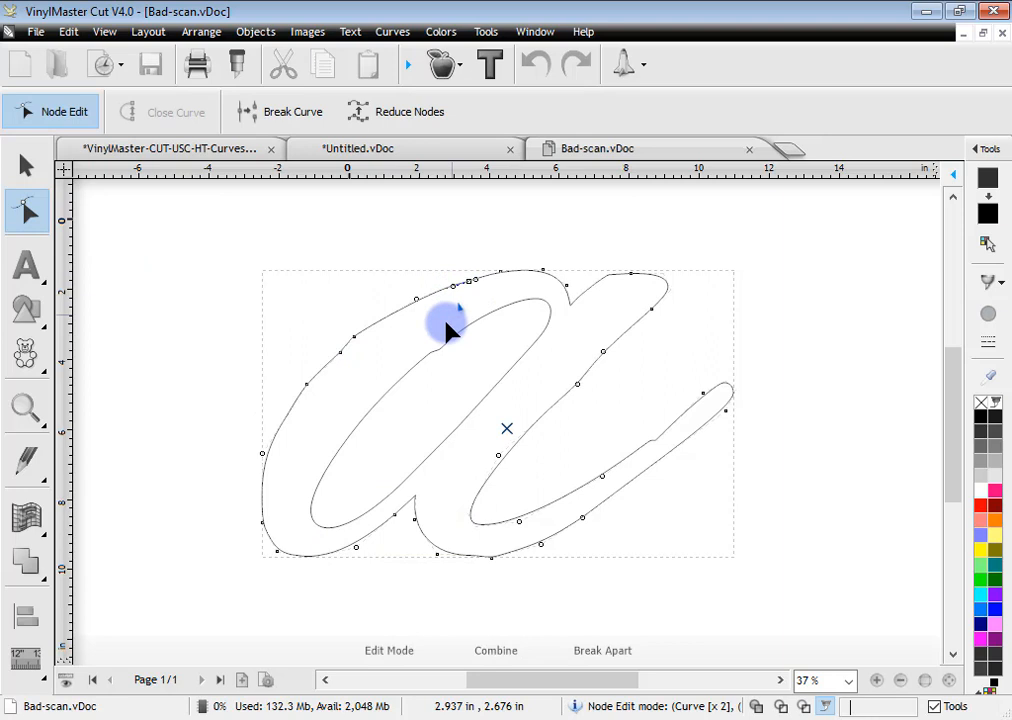
{"action": "left_click", "coordinate": [410, 113]}
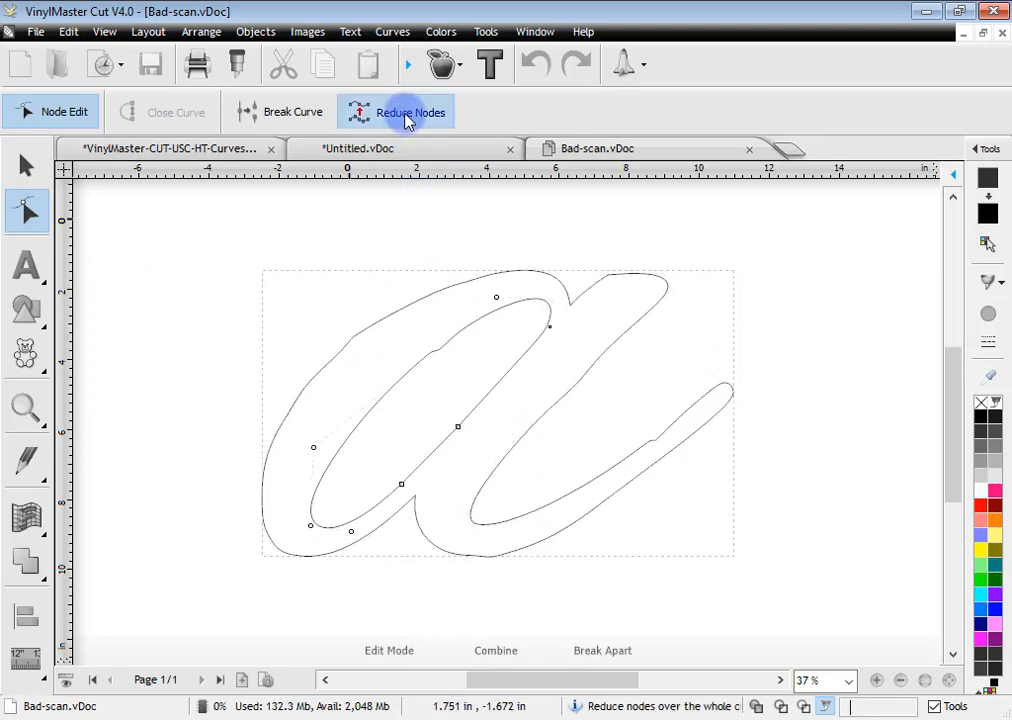
Step: Remove the bumpy nodes along the letter's outer upper-left edge and reshape the segment into a smooth arc
{"action": "left_click", "coordinate": [415, 298]}
{"action": "left_click", "coordinate": [341, 354]}
{"action": "left_click", "coordinate": [341, 372]}
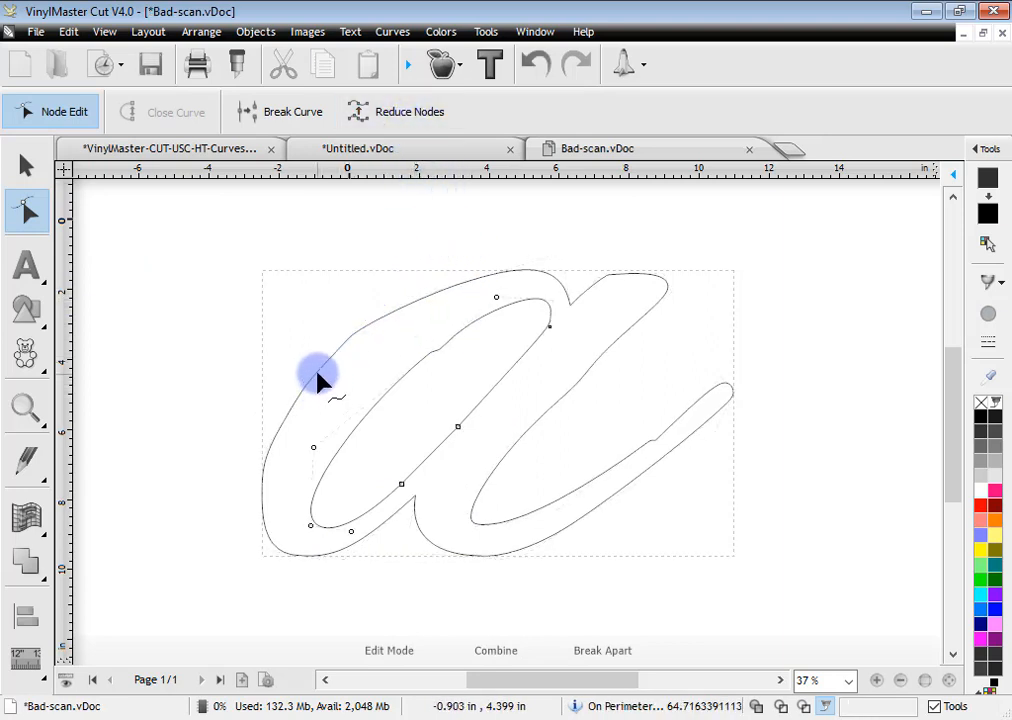
{"action": "left_click", "coordinate": [383, 316]}
{"action": "left_click", "coordinate": [332, 366]}
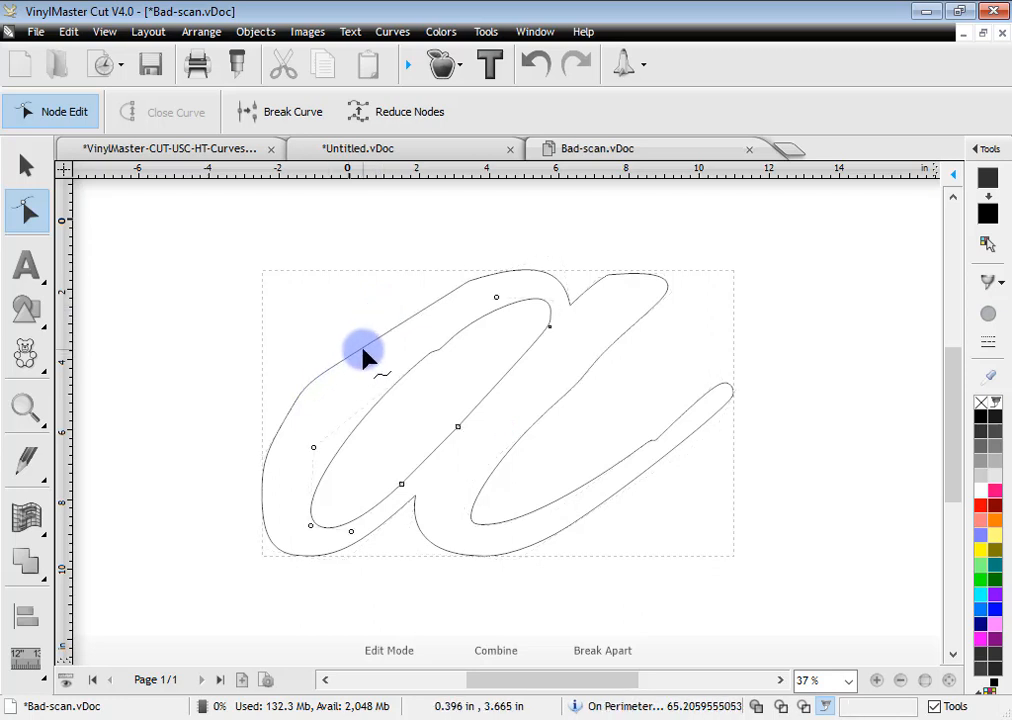
{"action": "left_click", "coordinate": [386, 337]}
{"action": "left_click_drag", "start_coordinate": [386, 335], "coordinate": [379, 314]}
Step: Delete the two kink nodes on the inner loop's upper edge and smooth the top of the outer curve
{"action": "left_click_drag", "start_coordinate": [434, 355], "coordinate": [428, 368]}
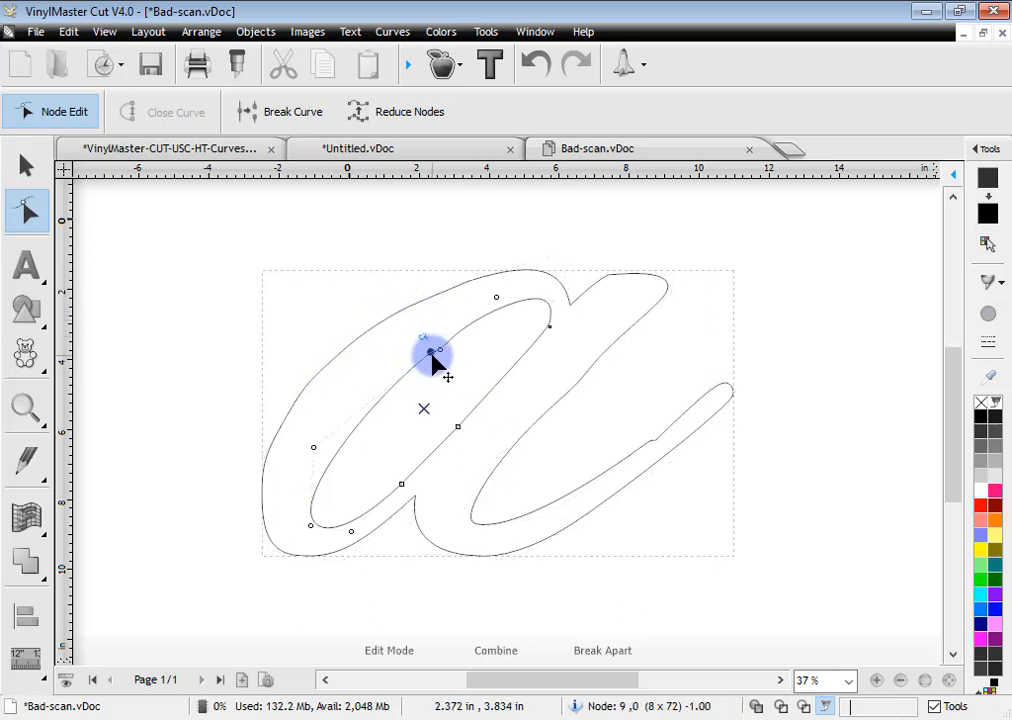
{"action": "key", "text": "Delete"}
{"action": "left_click", "coordinate": [442, 350]}
{"action": "key", "text": "Delete"}
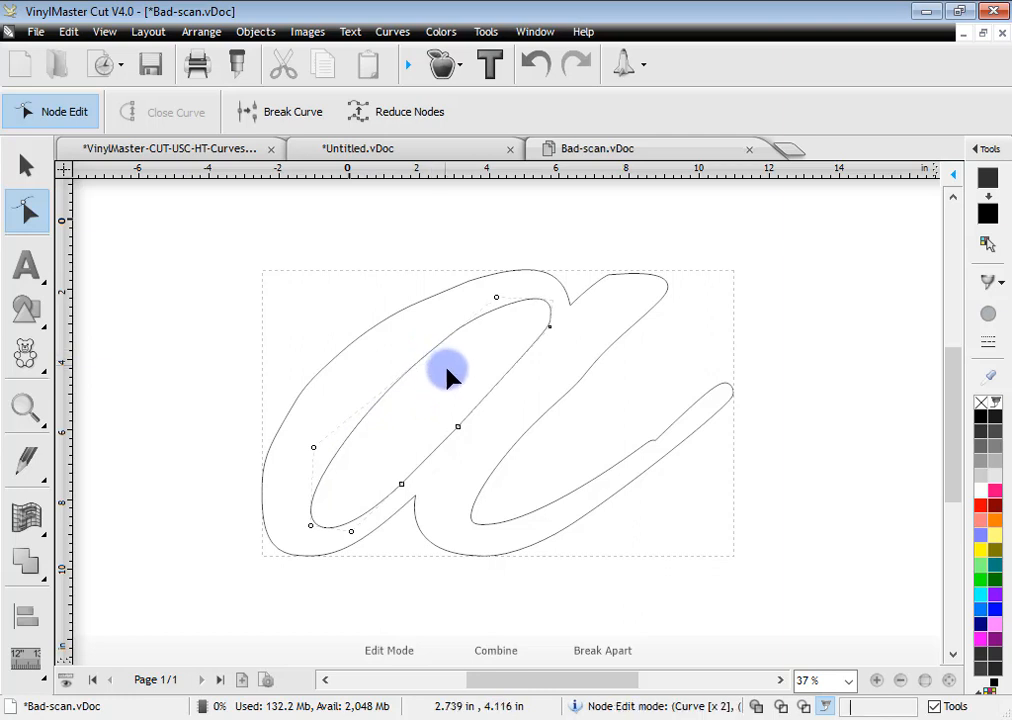
{"action": "left_click", "coordinate": [467, 288]}
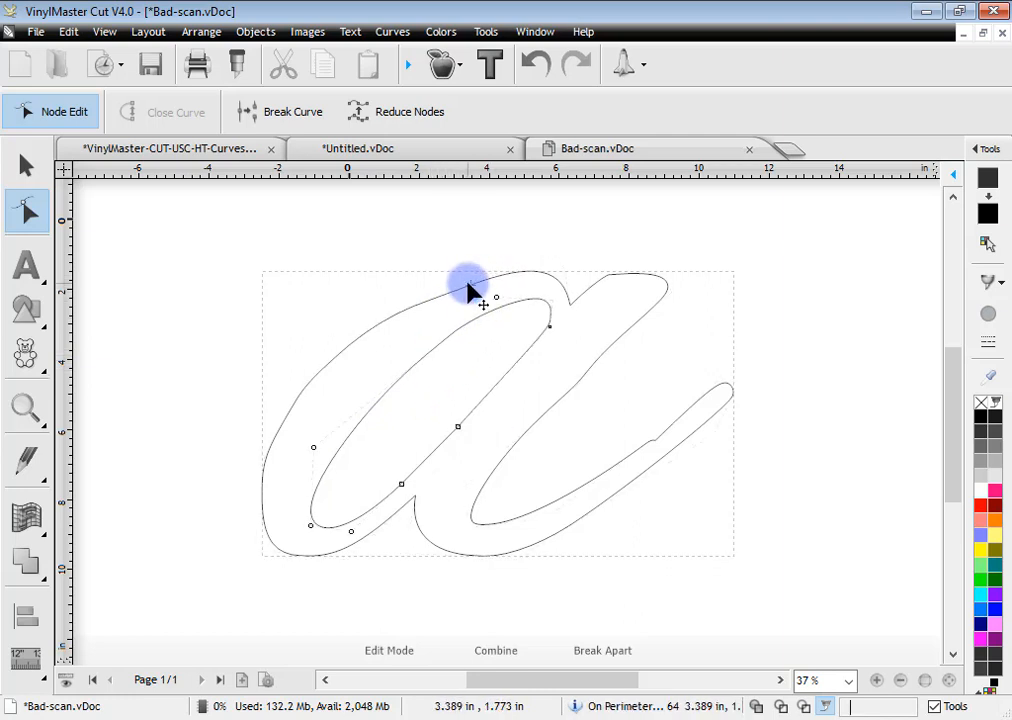
{"action": "mouse_move", "coordinate": [464, 291]}
{"action": "left_mouse_down"}
{"action": "mouse_move", "coordinate": [565, 266]}
{"action": "mouse_move", "coordinate": [549, 246]}
{"action": "left_mouse_up"}
Step: Delete the two kink nodes on the inner edge of the letter's tail, then leave node editing and deselect the letter
{"action": "left_click", "coordinate": [651, 441]}
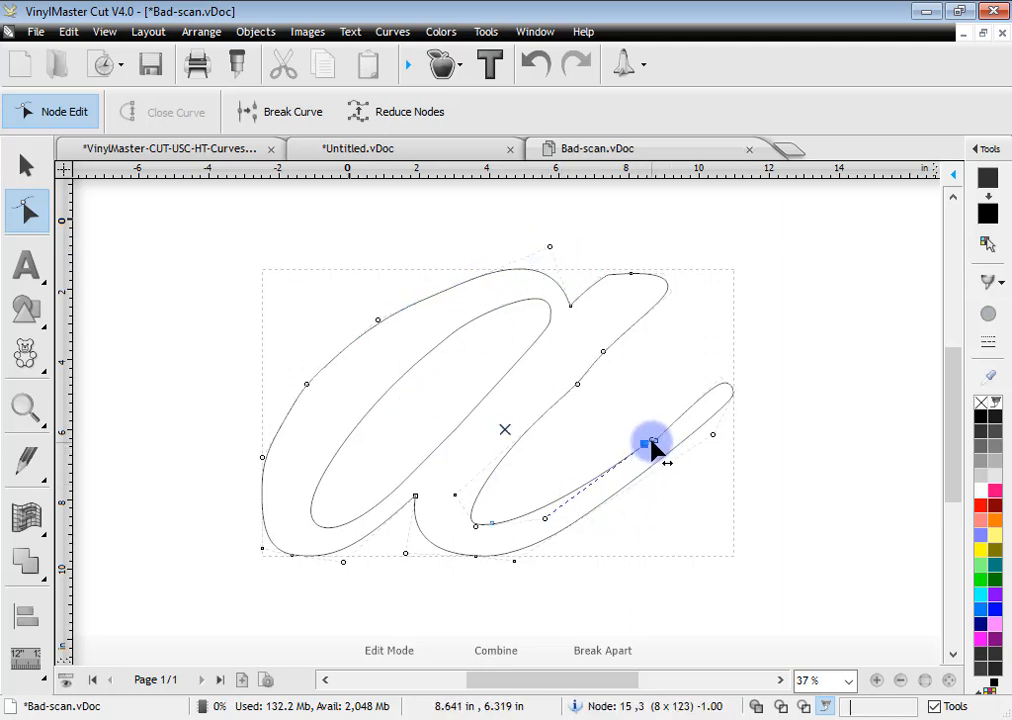
{"action": "left_click", "coordinate": [653, 441]}
{"action": "key", "text": "Delete"}
{"action": "left_click", "coordinate": [655, 443]}
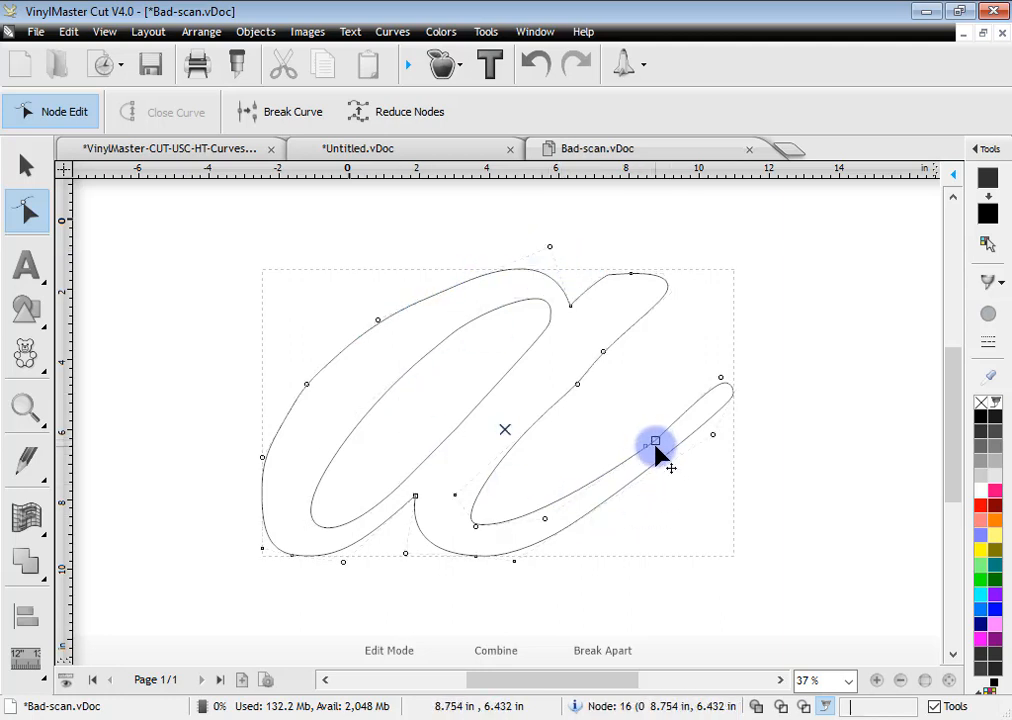
{"action": "key", "text": "Delete"}
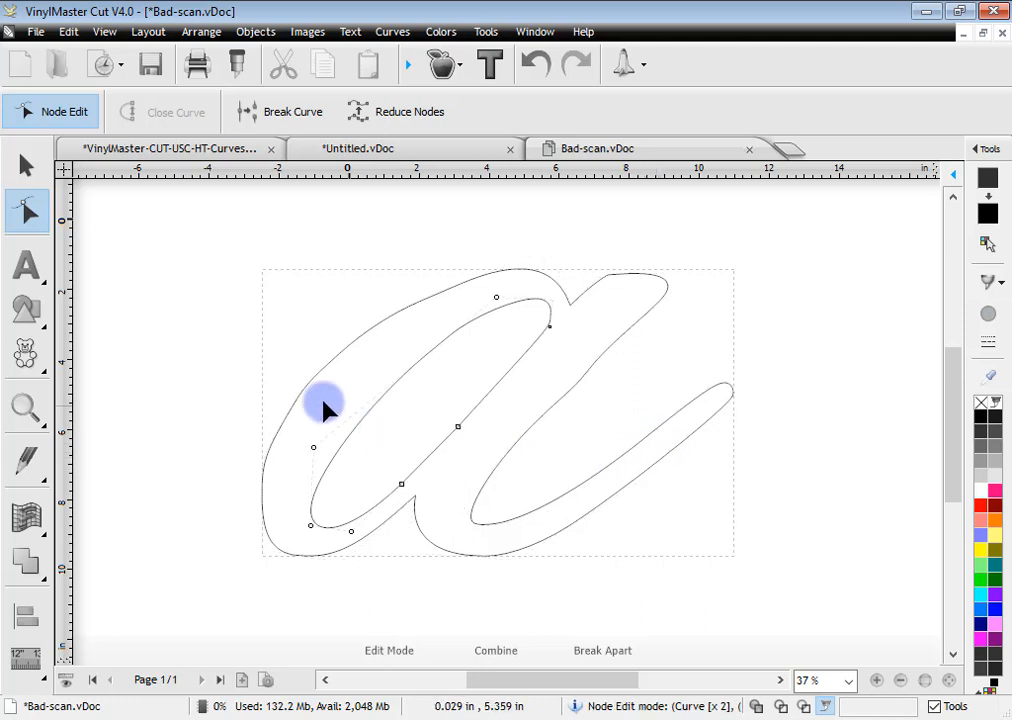
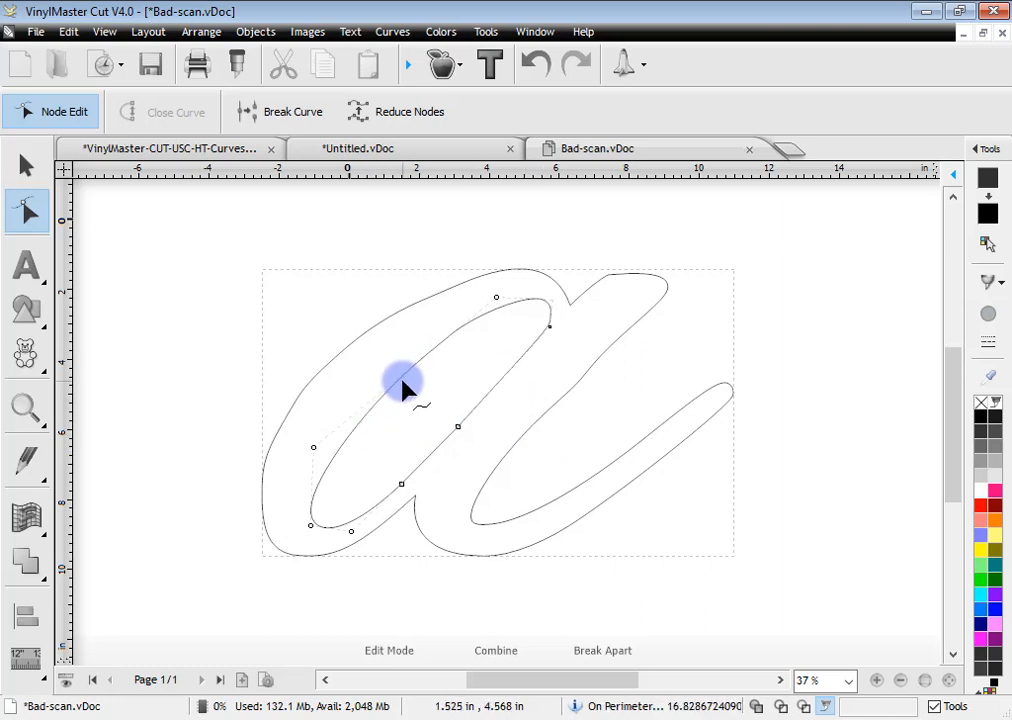
{"action": "left_click", "coordinate": [28, 167]}
{"action": "left_click", "coordinate": [184, 314]}
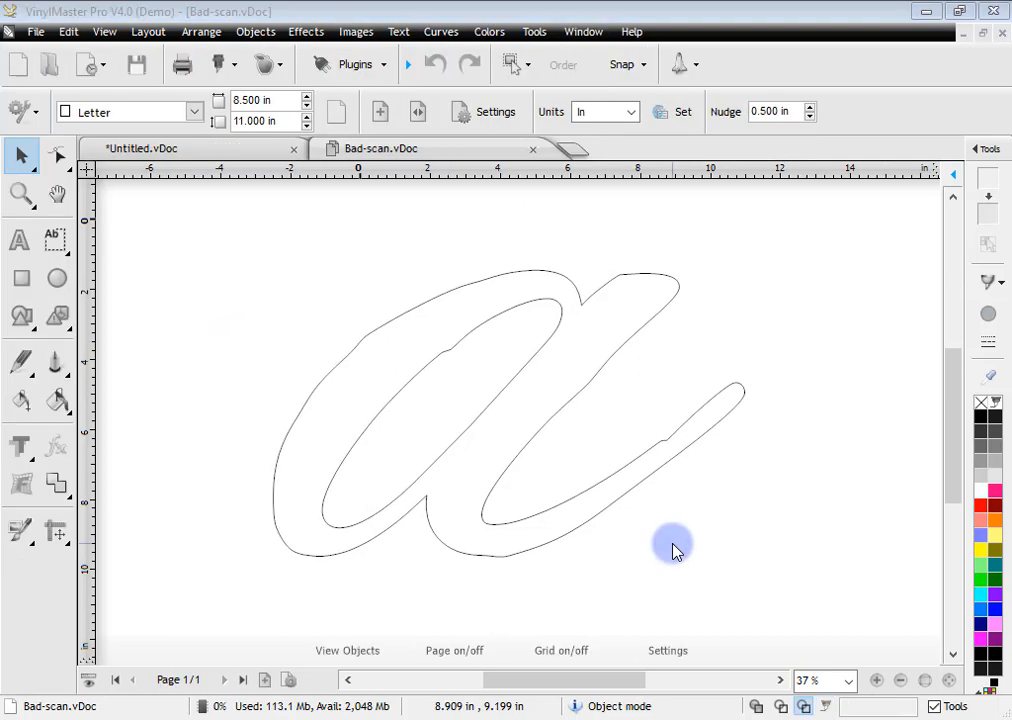
Step: In VinylMaster Pro, open the script letter in Bad-scan.vDoc for node editing and reveal the additional curve editing options
{"action": "left_click", "coordinate": [540, 400]}
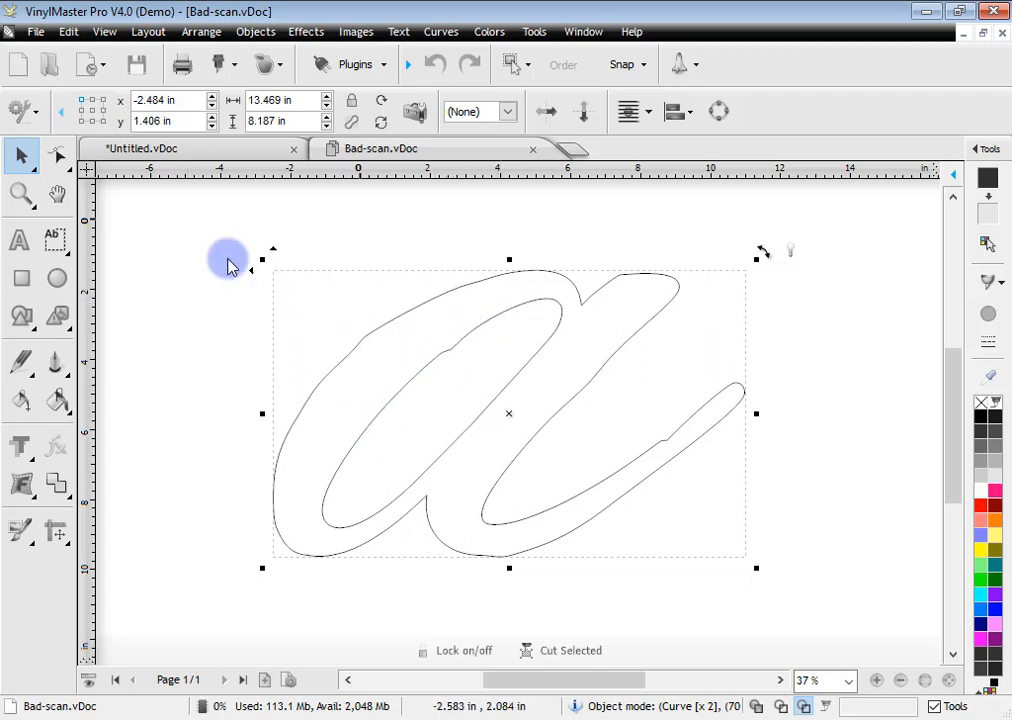
{"action": "left_click", "coordinate": [60, 158]}
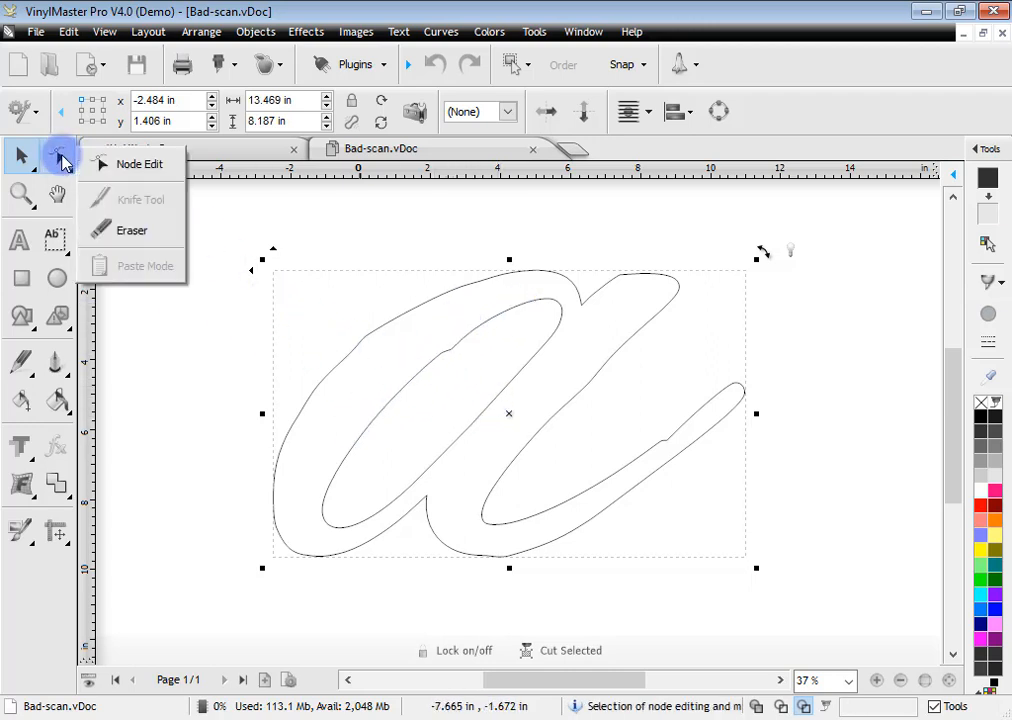
{"action": "left_click", "coordinate": [141, 166]}
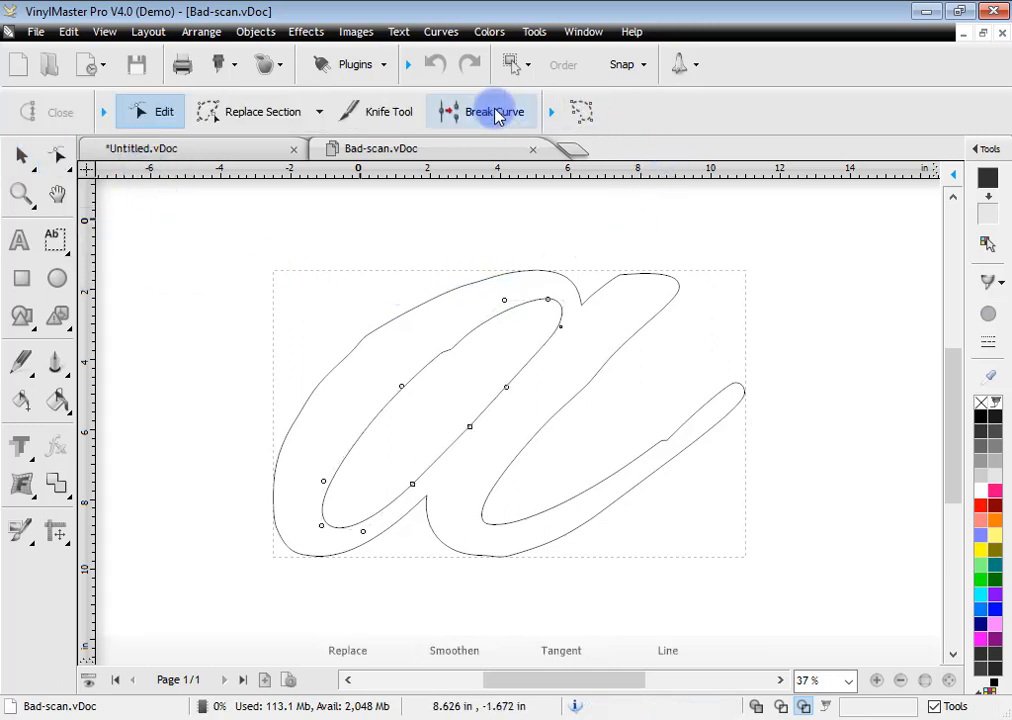
{"action": "left_click", "coordinate": [552, 114]}
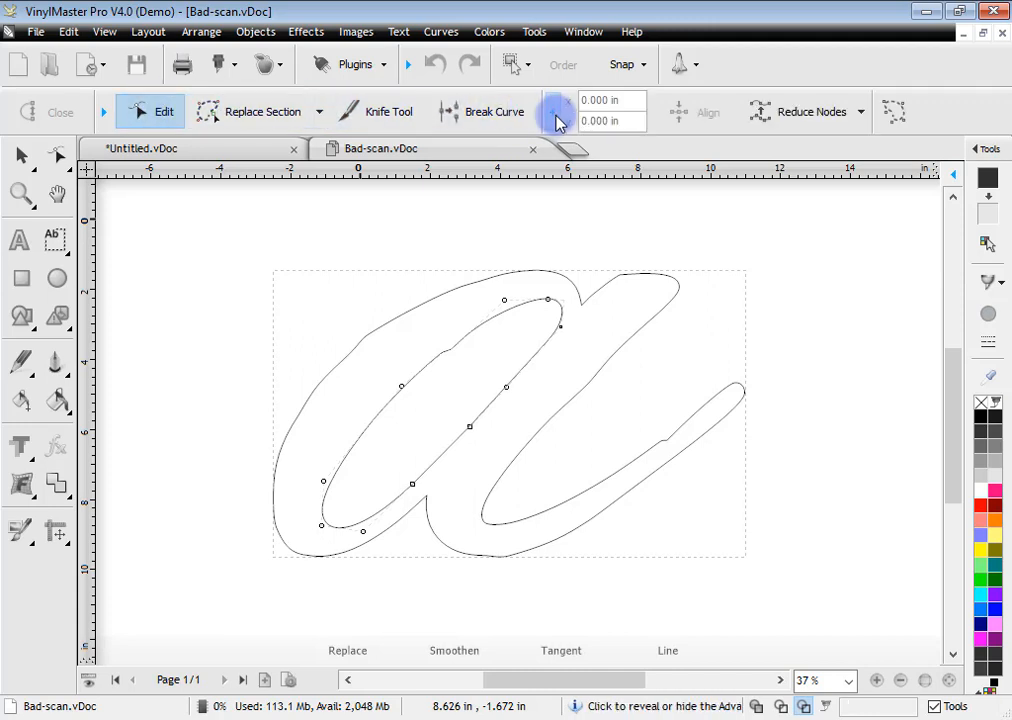
{"action": "left_click", "coordinate": [557, 118]}
{"action": "left_click", "coordinate": [106, 114]}
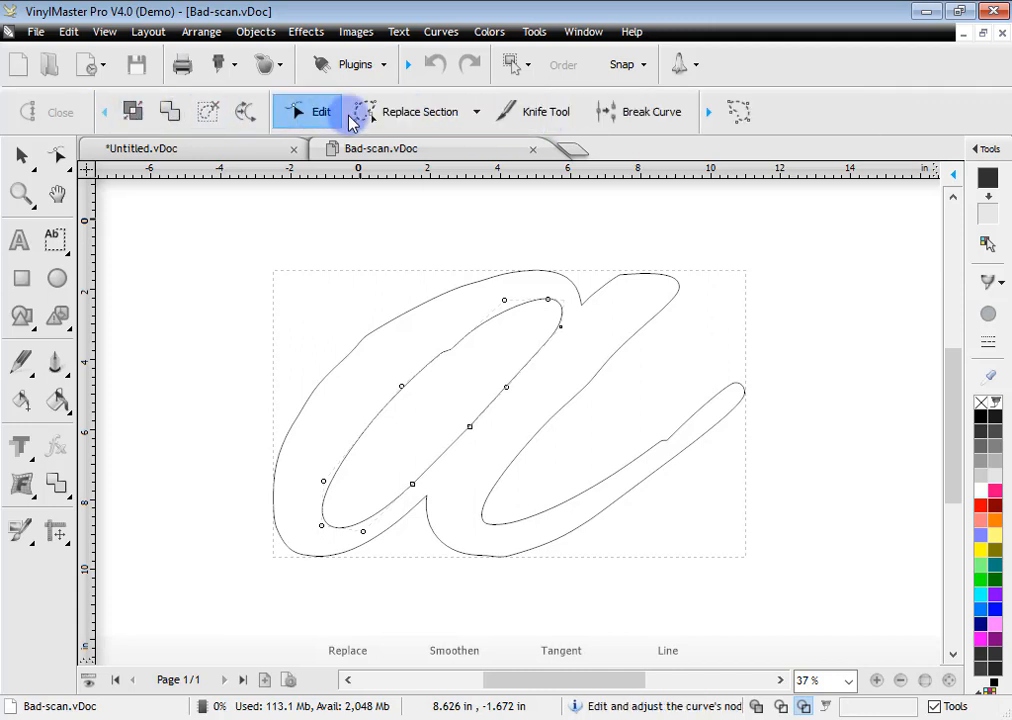
Step: Use Replace Section to redraw the outer curve from the top notch around the left side to the bottom notch
{"action": "left_click", "coordinate": [557, 277]}
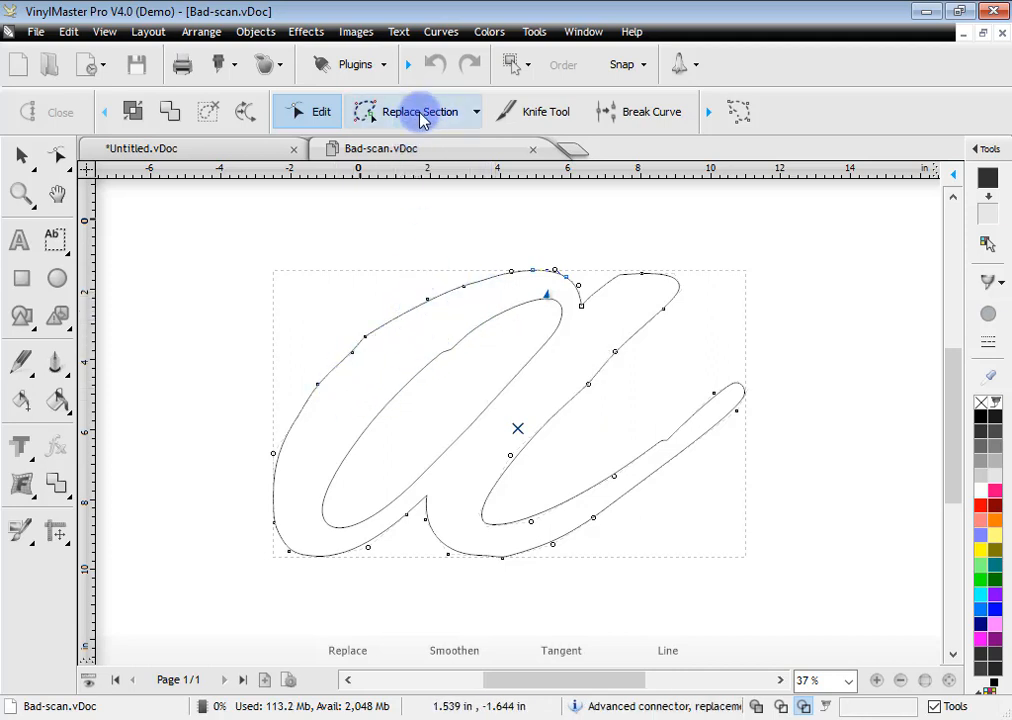
{"action": "left_click", "coordinate": [476, 112]}
{"action": "left_click", "coordinate": [388, 149]}
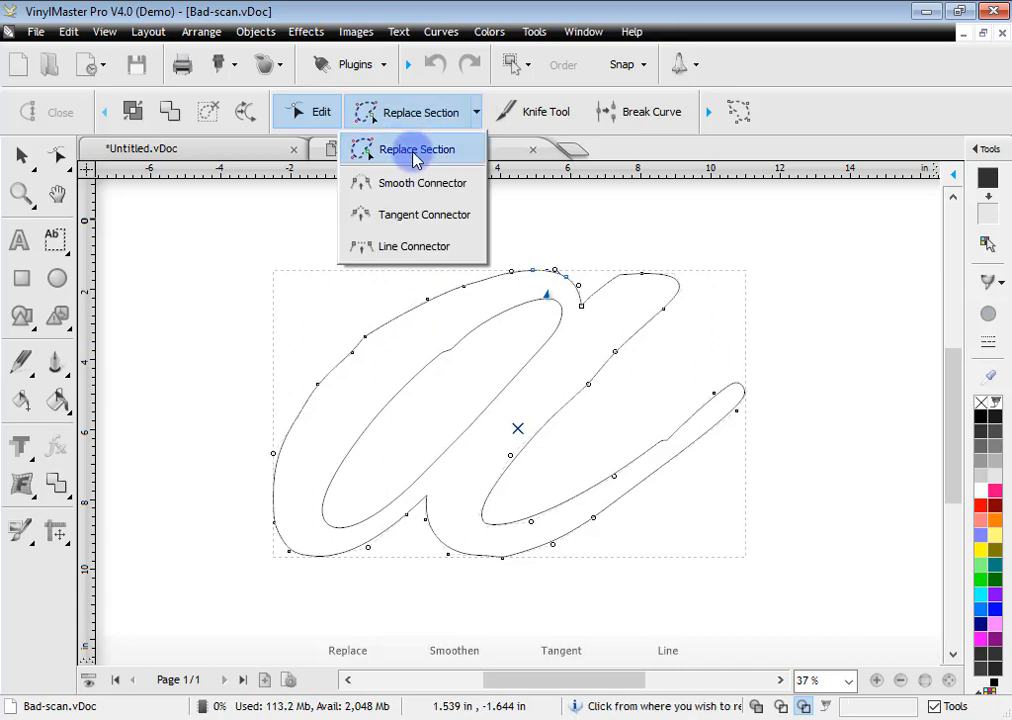
{"action": "left_click", "coordinate": [577, 288]}
{"action": "left_click", "coordinate": [493, 277]}
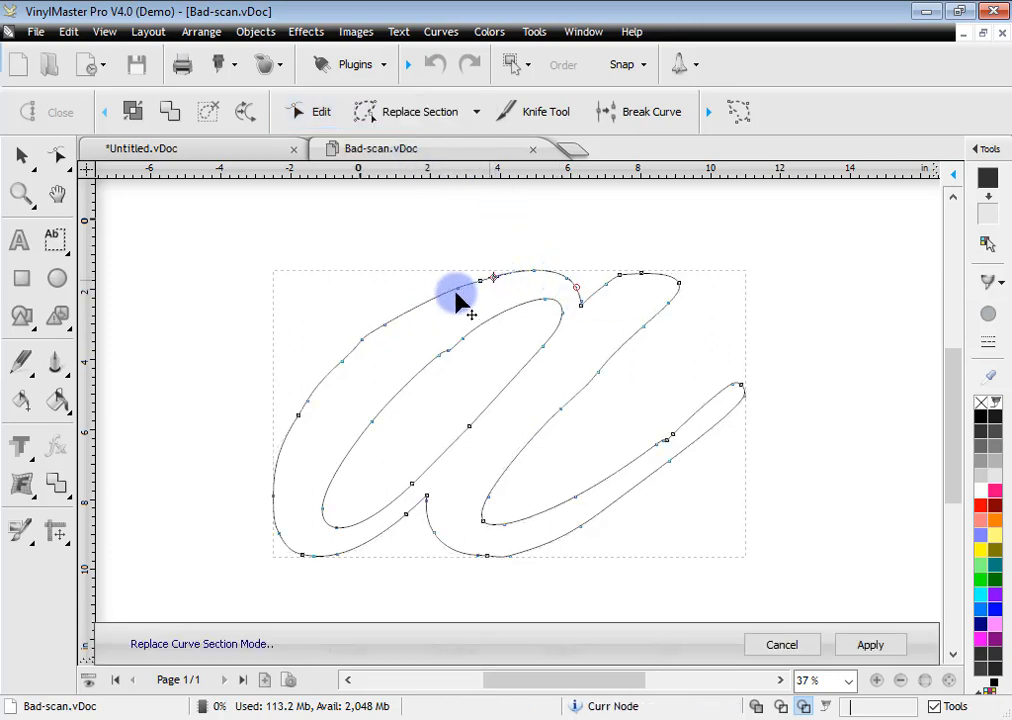
{"action": "left_click", "coordinate": [368, 335]}
{"action": "left_click", "coordinate": [288, 434]}
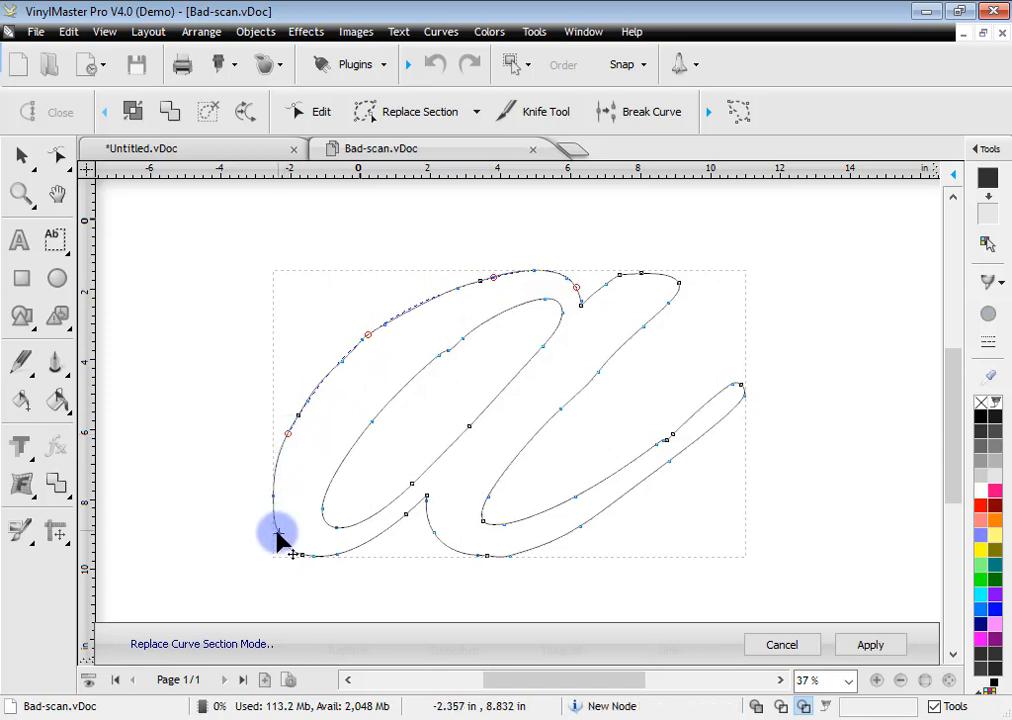
{"action": "left_click", "coordinate": [279, 533]}
{"action": "left_click", "coordinate": [323, 556]}
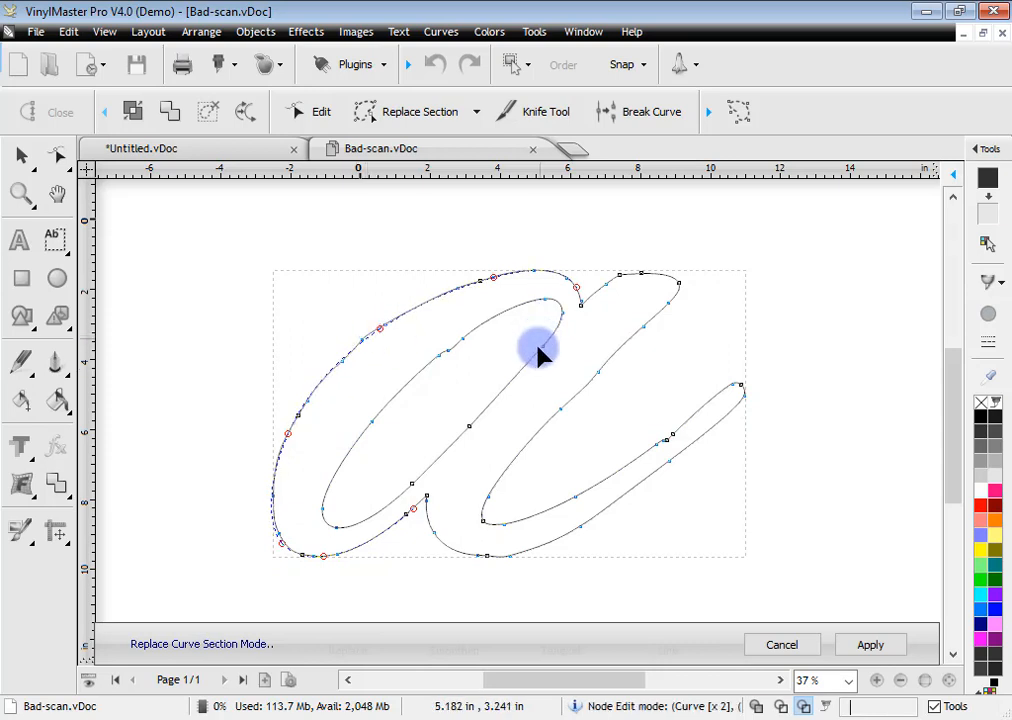
{"action": "left_click", "coordinate": [870, 644]}
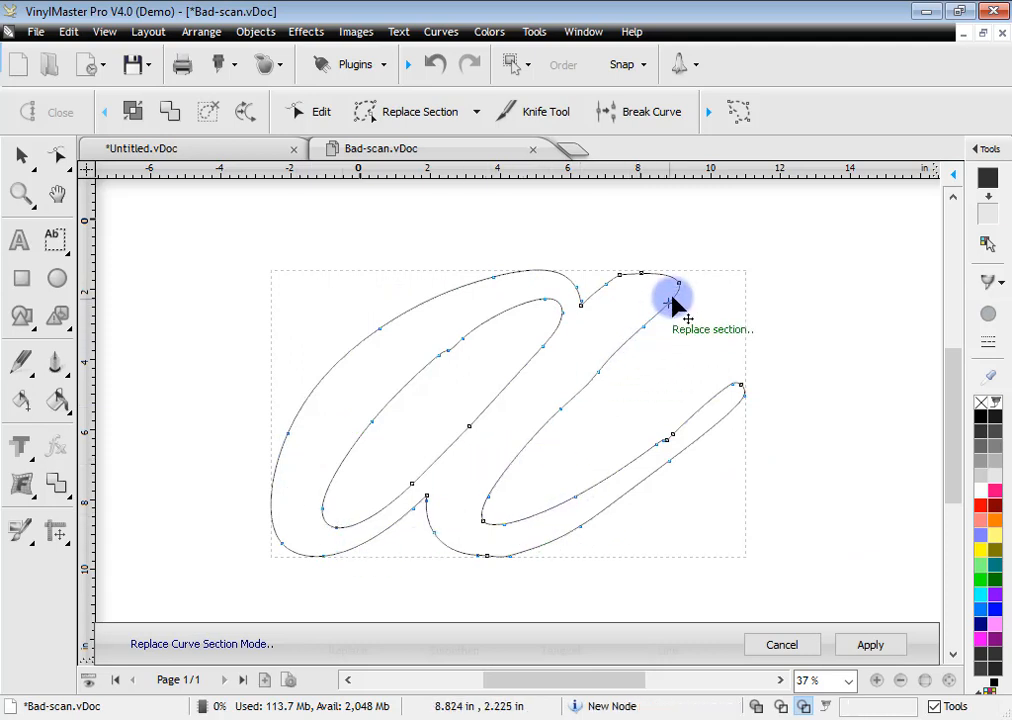
Step: Replace the curve sections from the stem's right edge to the tail tip and along the tail's lower edge to the bottom notch
{"action": "mouse_move", "coordinate": [668, 303]}
{"action": "left_mouse_down"}
{"action": "mouse_move", "coordinate": [522, 451]}
{"action": "mouse_move", "coordinate": [483, 521]}
{"action": "mouse_move", "coordinate": [513, 523]}
{"action": "mouse_move", "coordinate": [653, 453]}
{"action": "mouse_move", "coordinate": [738, 388]}
{"action": "left_mouse_up"}
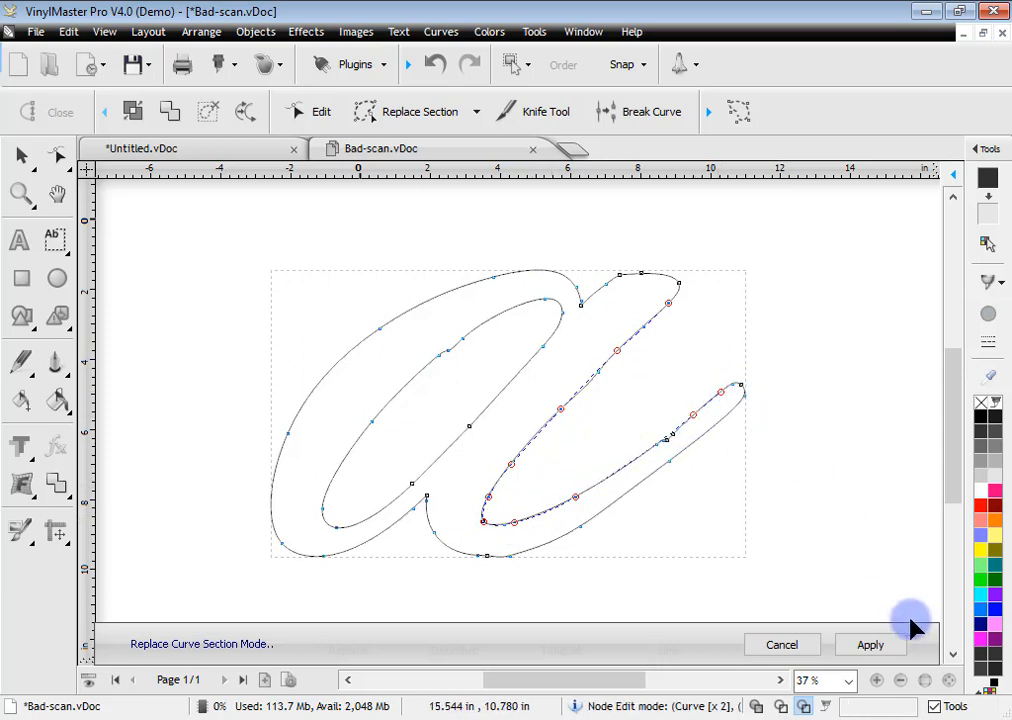
{"action": "left_click", "coordinate": [880, 648]}
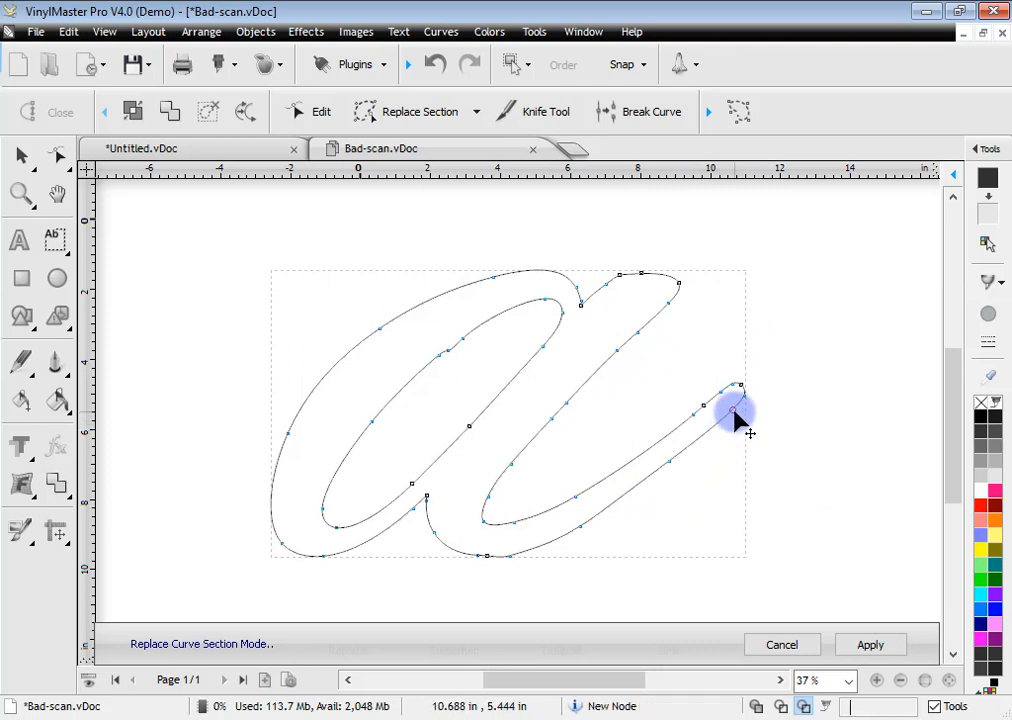
{"action": "mouse_move", "coordinate": [734, 412]}
{"action": "left_mouse_down"}
{"action": "mouse_move", "coordinate": [655, 483]}
{"action": "mouse_move", "coordinate": [558, 540]}
{"action": "mouse_move", "coordinate": [499, 559]}
{"action": "mouse_move", "coordinate": [441, 547]}
{"action": "mouse_move", "coordinate": [432, 530]}
{"action": "mouse_move", "coordinate": [522, 537]}
{"action": "mouse_move", "coordinate": [442, 543]}
{"action": "mouse_move", "coordinate": [587, 558]}
{"action": "mouse_move", "coordinate": [565, 542]}
{"action": "mouse_move", "coordinate": [623, 487]}
{"action": "mouse_move", "coordinate": [648, 477]}
{"action": "mouse_move", "coordinate": [659, 486]}
{"action": "mouse_move", "coordinate": [517, 556]}
{"action": "mouse_move", "coordinate": [583, 533]}
{"action": "left_mouse_up"}
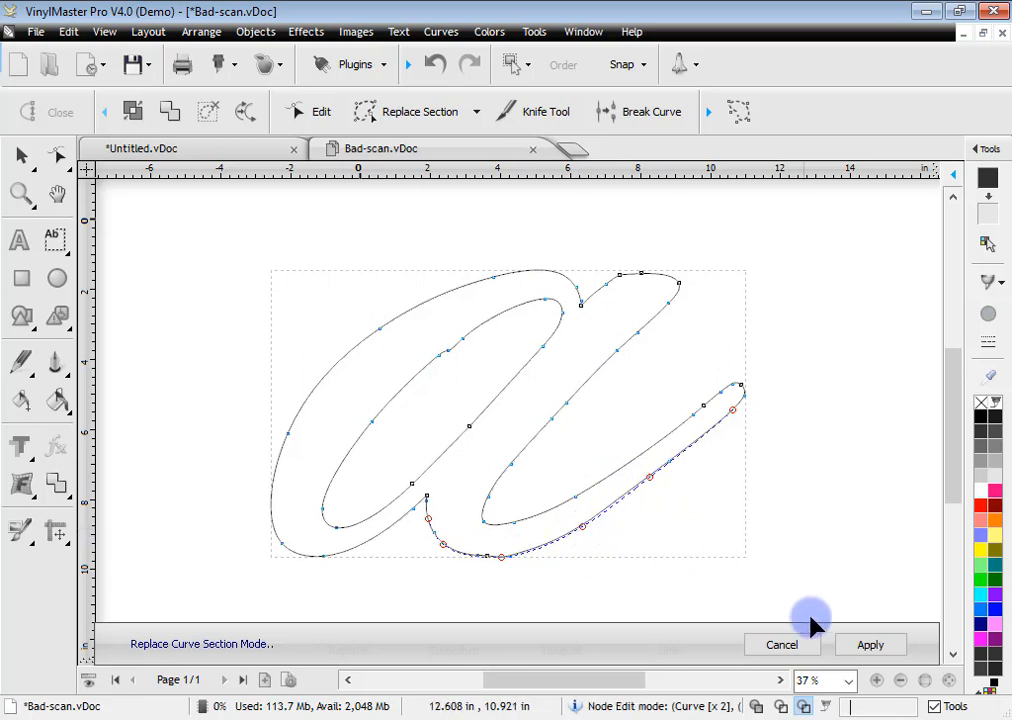
{"action": "left_click", "coordinate": [857, 648]}
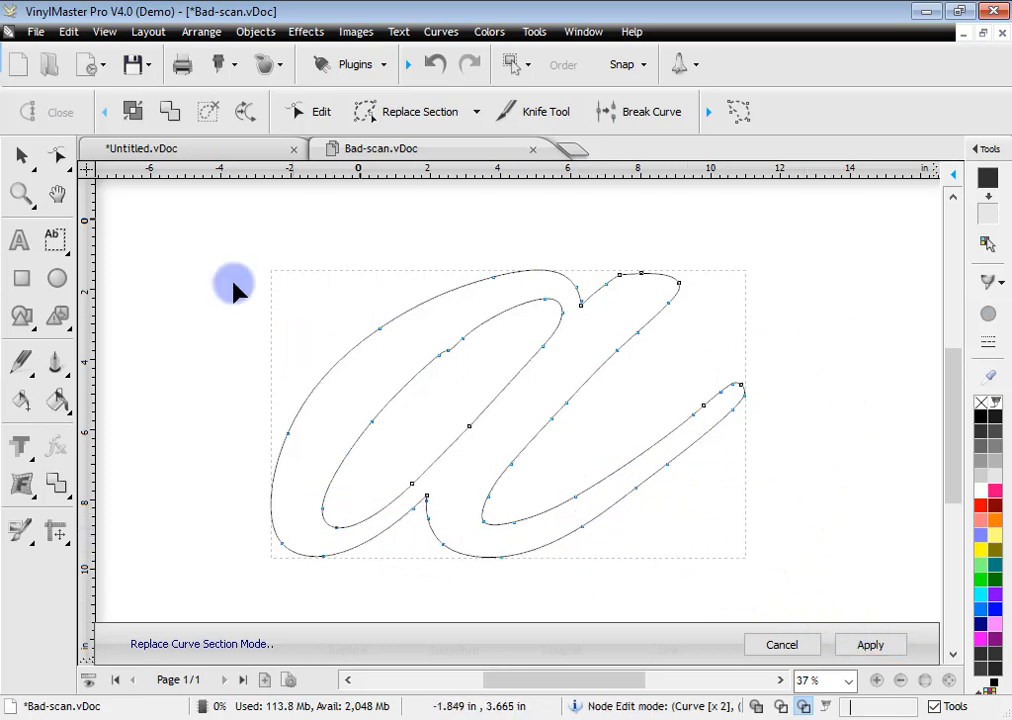
Step: Show the letter in solid view and redraw the inner loop with a smooth replacement section, then deselect the letter
{"action": "left_click", "coordinate": [20, 155]}
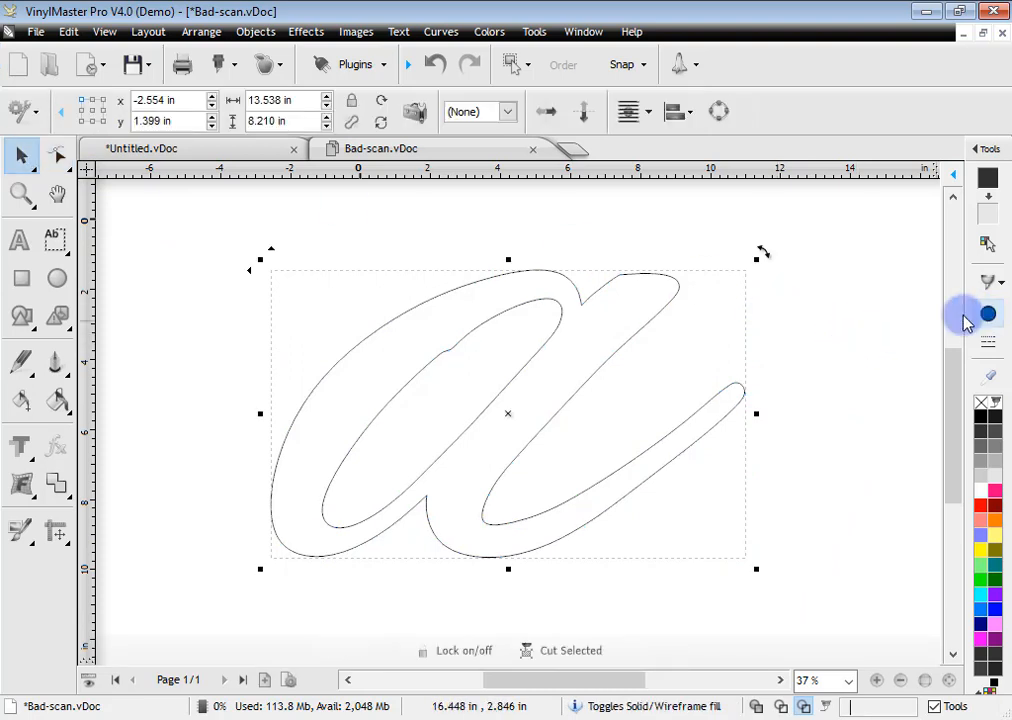
{"action": "left_click", "coordinate": [757, 706]}
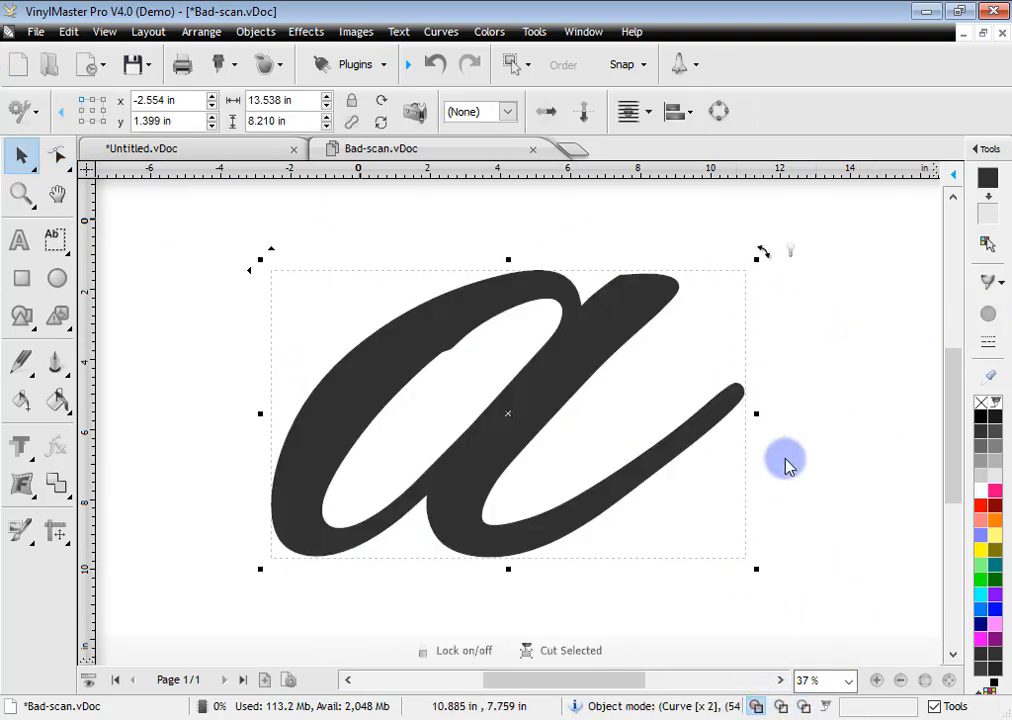
{"action": "left_click", "coordinate": [58, 158]}
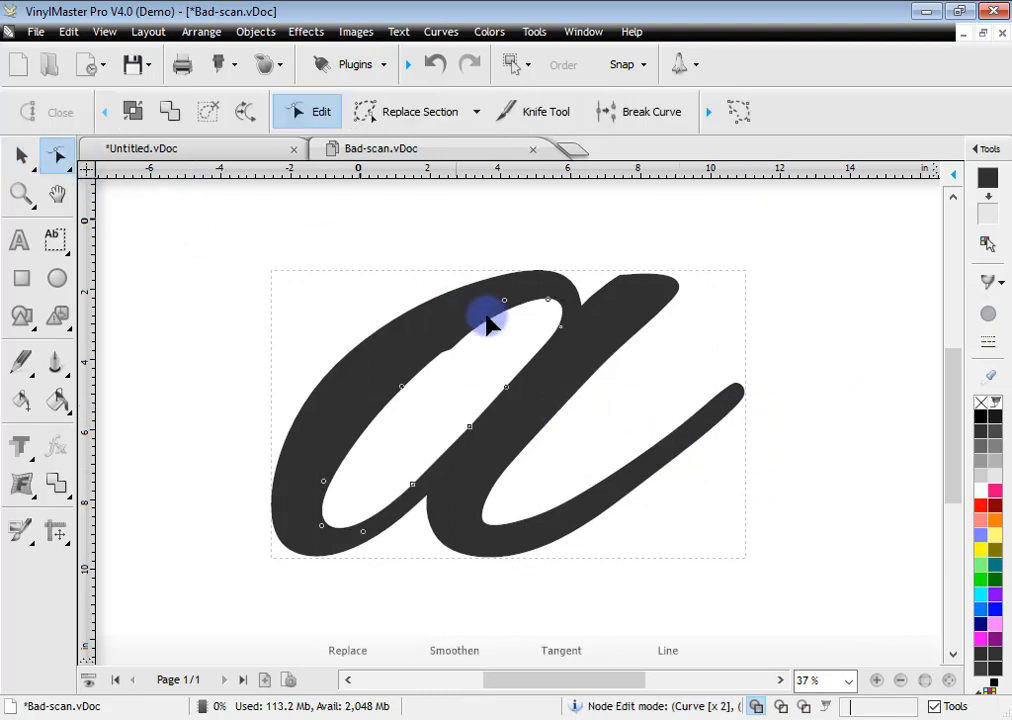
{"action": "left_click", "coordinate": [427, 118]}
{"action": "left_click", "coordinate": [527, 302]}
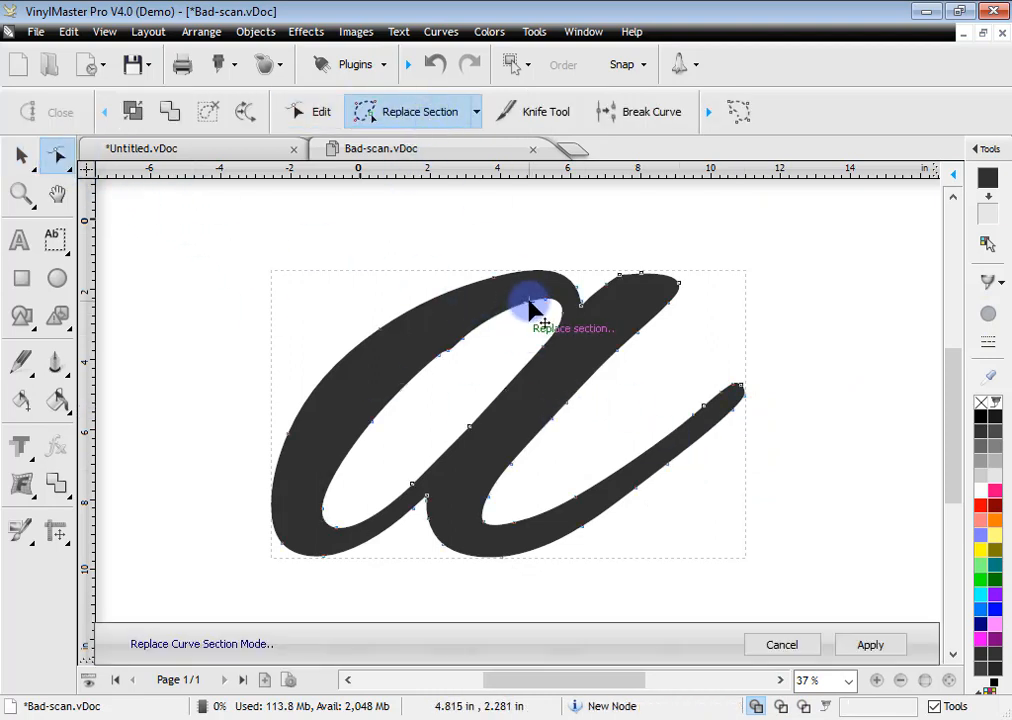
{"action": "left_click", "coordinate": [326, 494]}
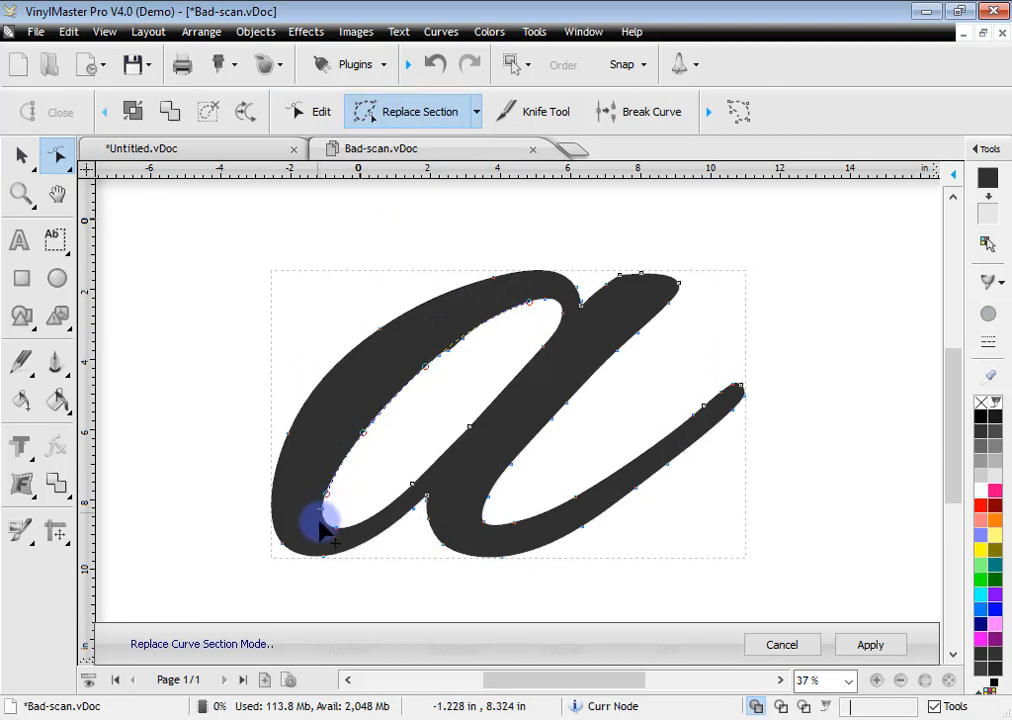
{"action": "left_click", "coordinate": [358, 525]}
{"action": "left_click", "coordinate": [425, 473]}
{"action": "left_click", "coordinate": [534, 358]}
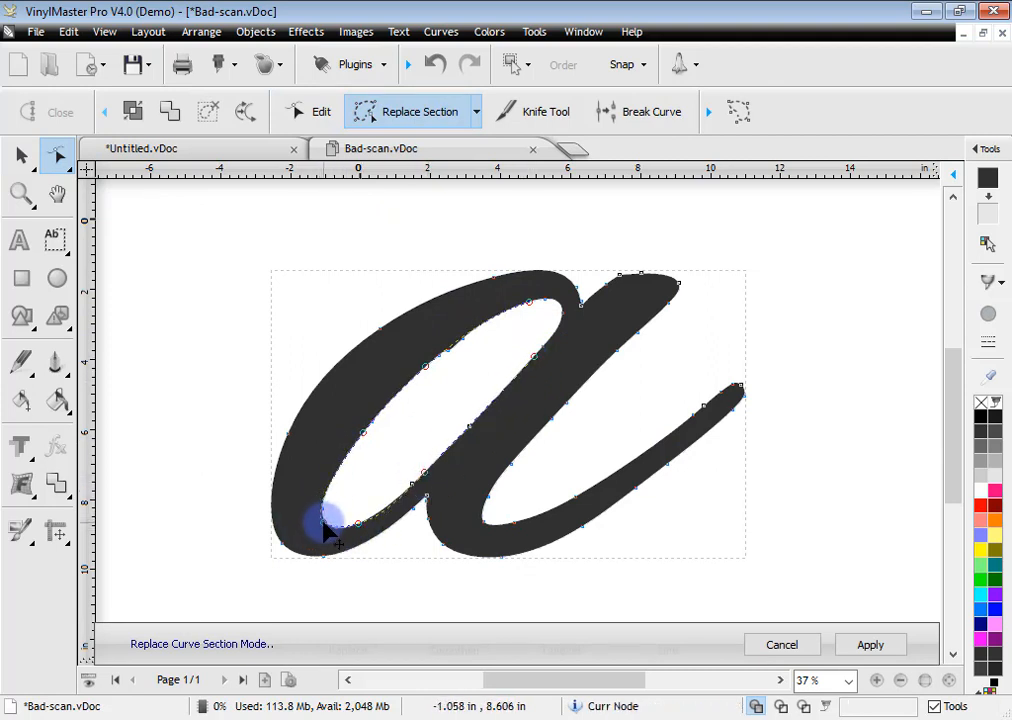
{"action": "left_click", "coordinate": [367, 427]}
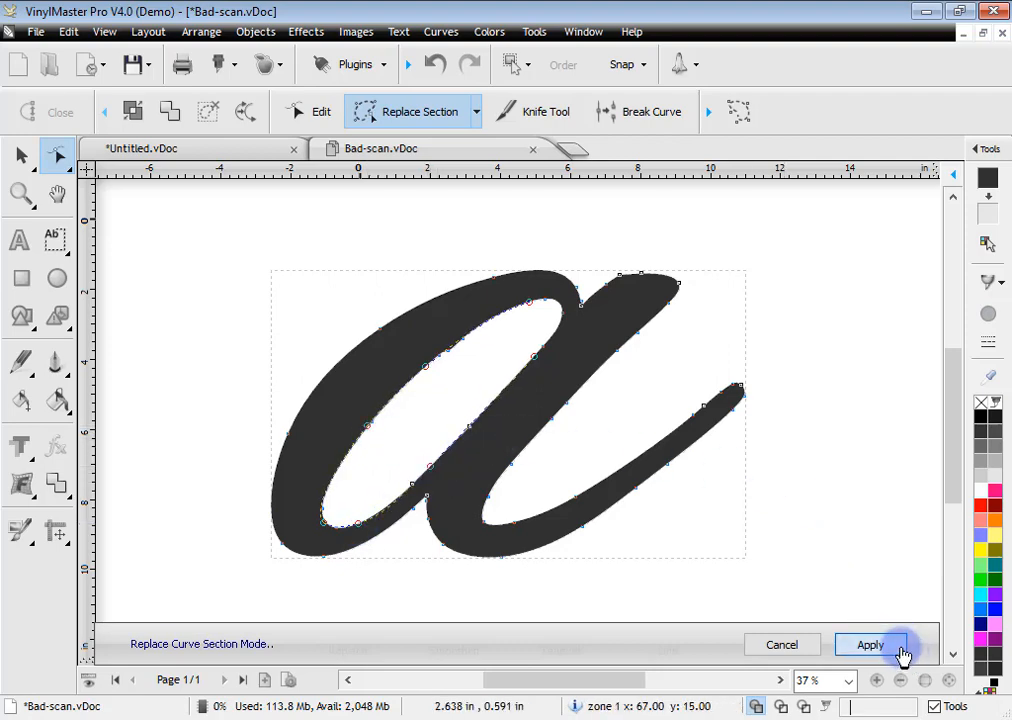
{"action": "left_click", "coordinate": [870, 645]}
{"action": "left_click", "coordinate": [20, 156]}
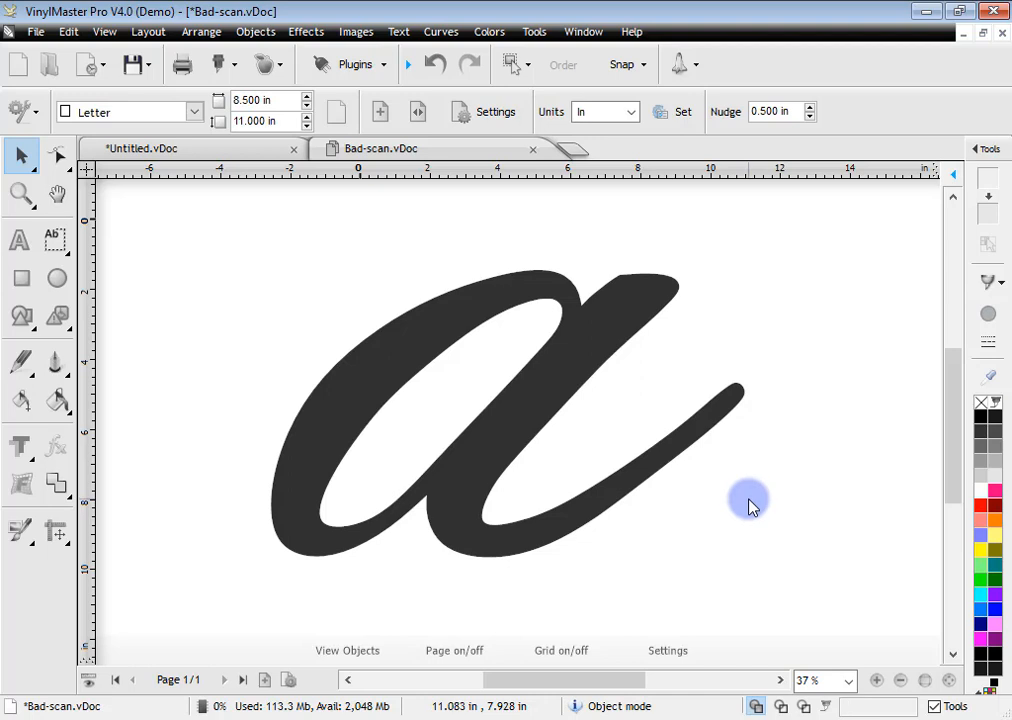
Step: In VinylMaster DSR, import Whap.svg from the Samples folder and move the artwork to about x -0.78 in, y 3.24 in
{"action": "left_click", "coordinate": [808, 512]}
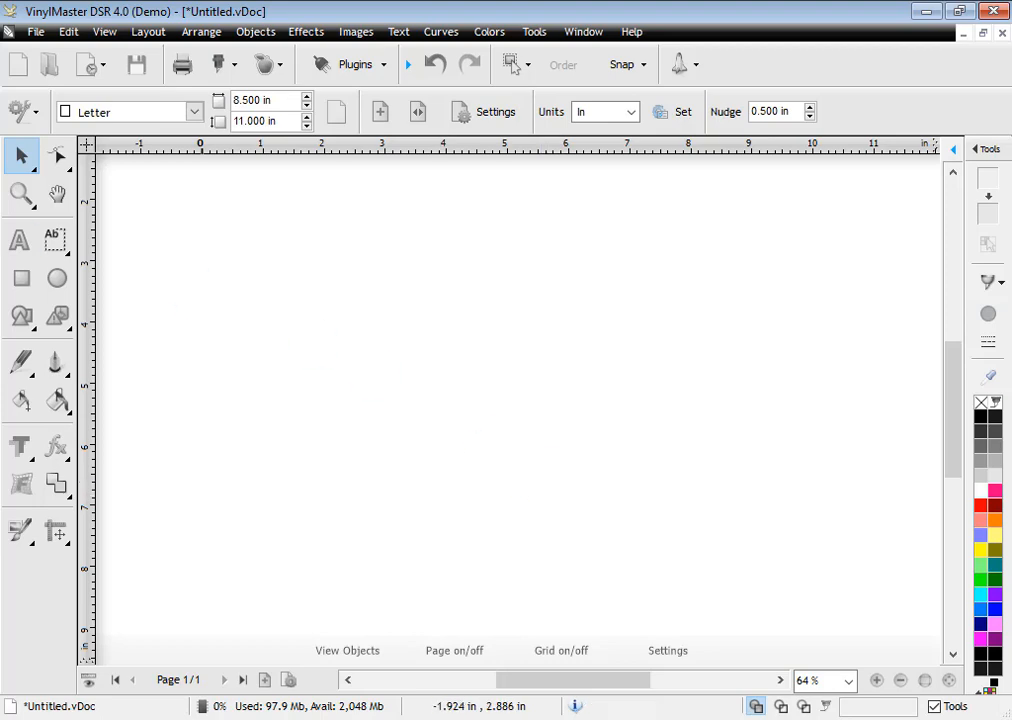
{"action": "left_click_drag", "start_coordinate": [0, 230], "coordinate": [553, 40]}
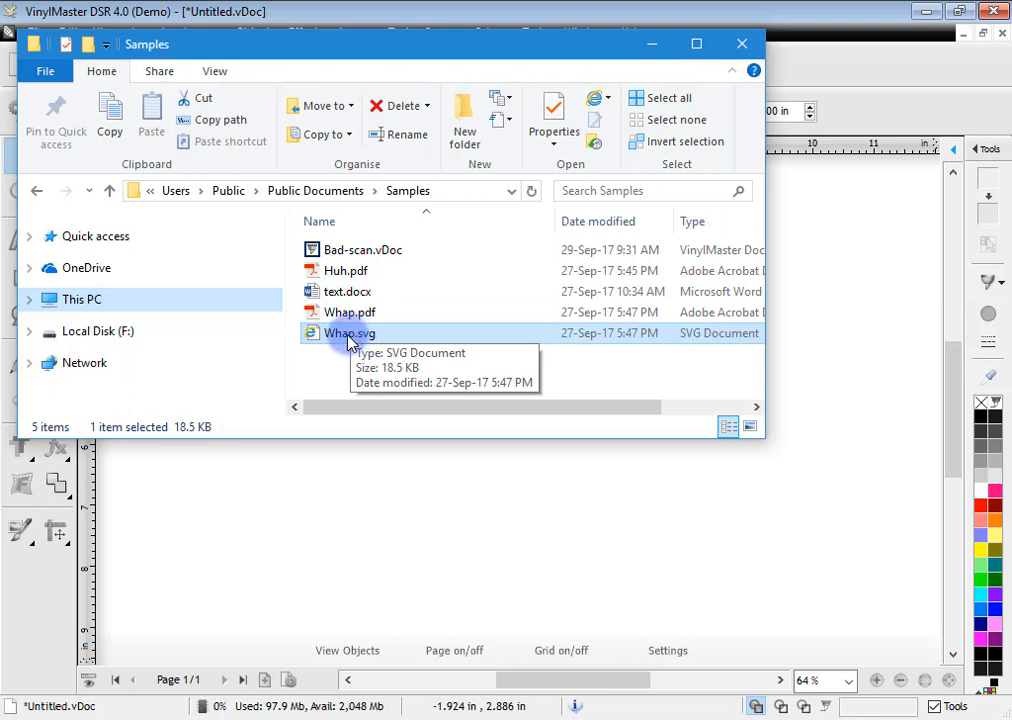
{"action": "left_click_drag", "start_coordinate": [350, 342], "coordinate": [377, 492]}
{"action": "left_click", "coordinate": [321, 466]}
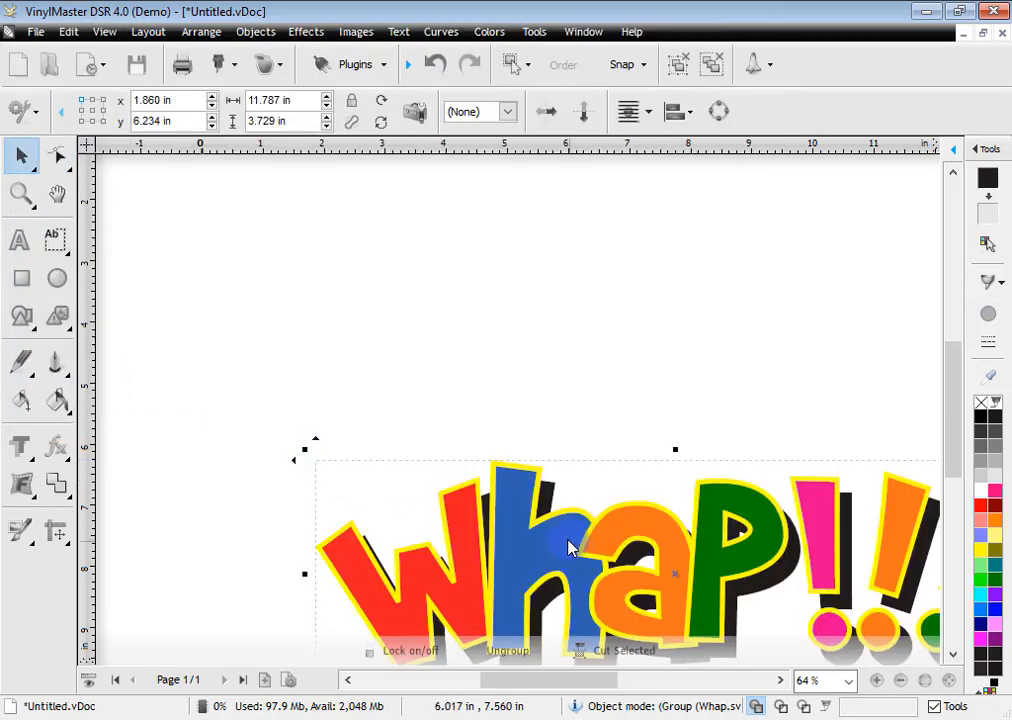
{"action": "left_click_drag", "start_coordinate": [568, 548], "coordinate": [405, 366]}
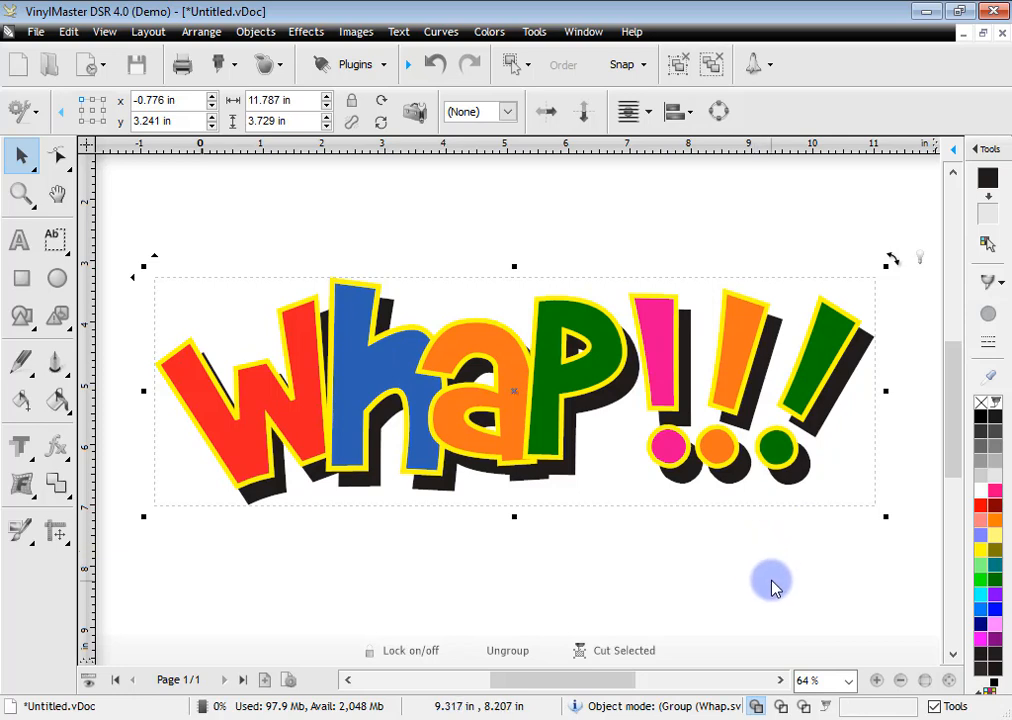
Step: Inspect the Whap artwork in wireframe view, and preview its black, blue and yellow cut layers with Separate by Color in the cutter setup
{"action": "left_click", "coordinate": [804, 706]}
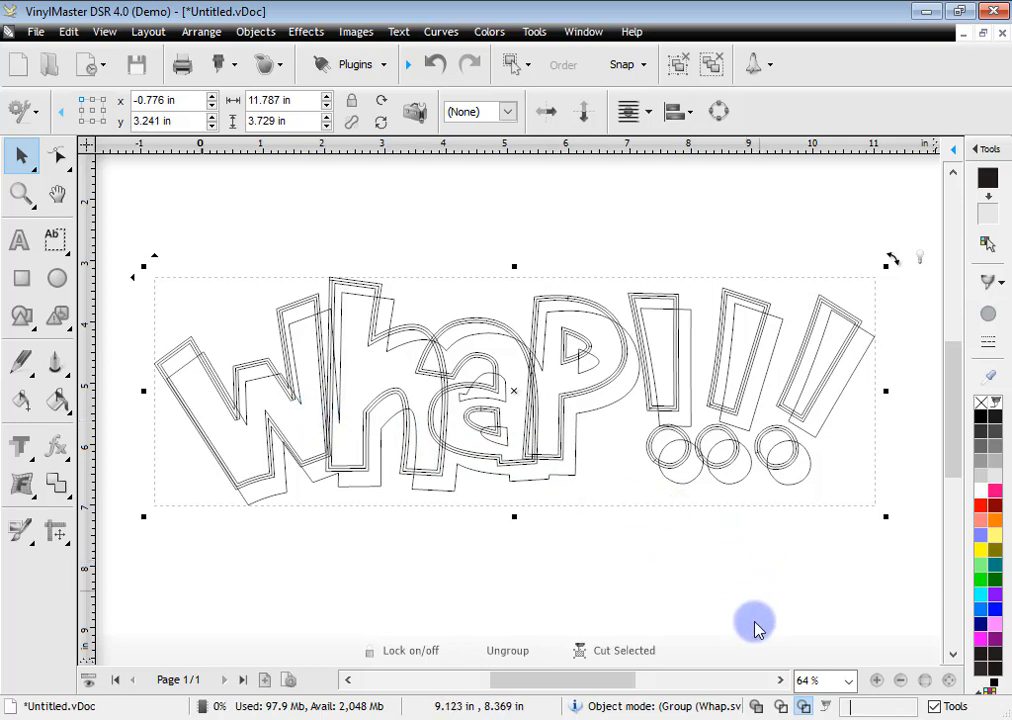
{"action": "left_click", "coordinate": [757, 706]}
{"action": "left_click", "coordinate": [234, 66]}
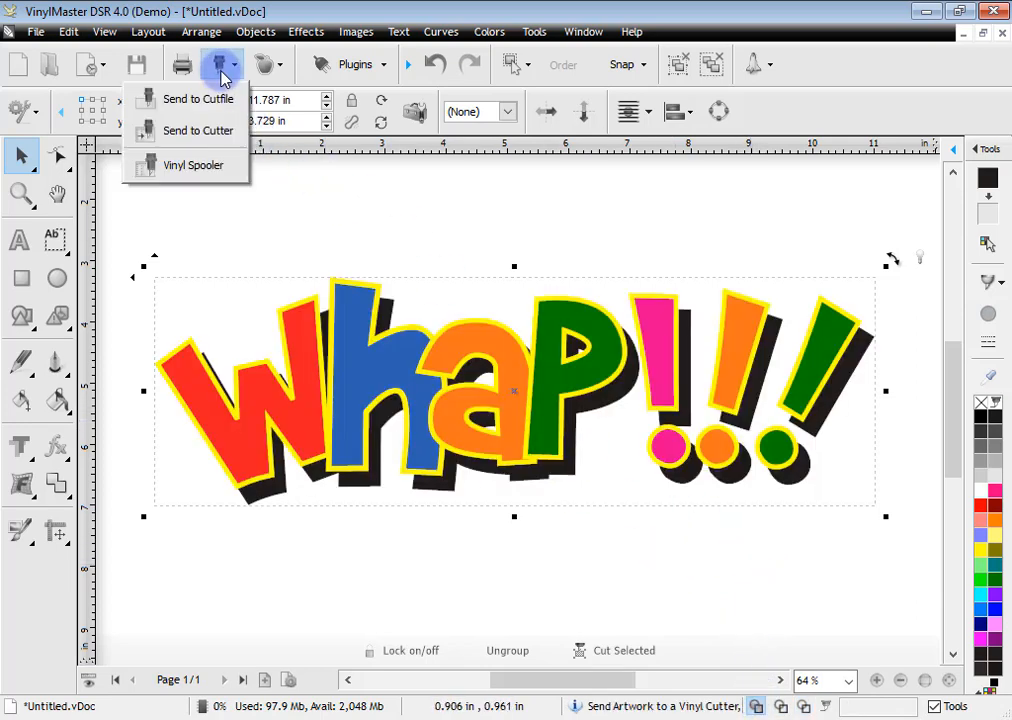
{"action": "left_click", "coordinate": [224, 130]}
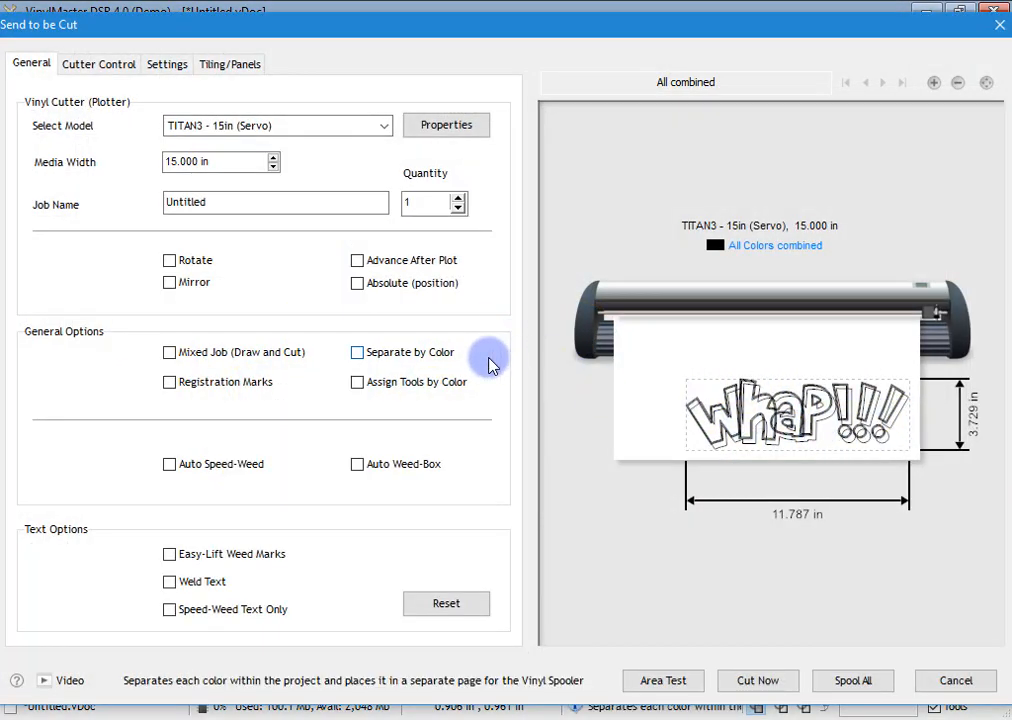
{"action": "left_click", "coordinate": [450, 381]}
{"action": "left_click", "coordinate": [435, 363]}
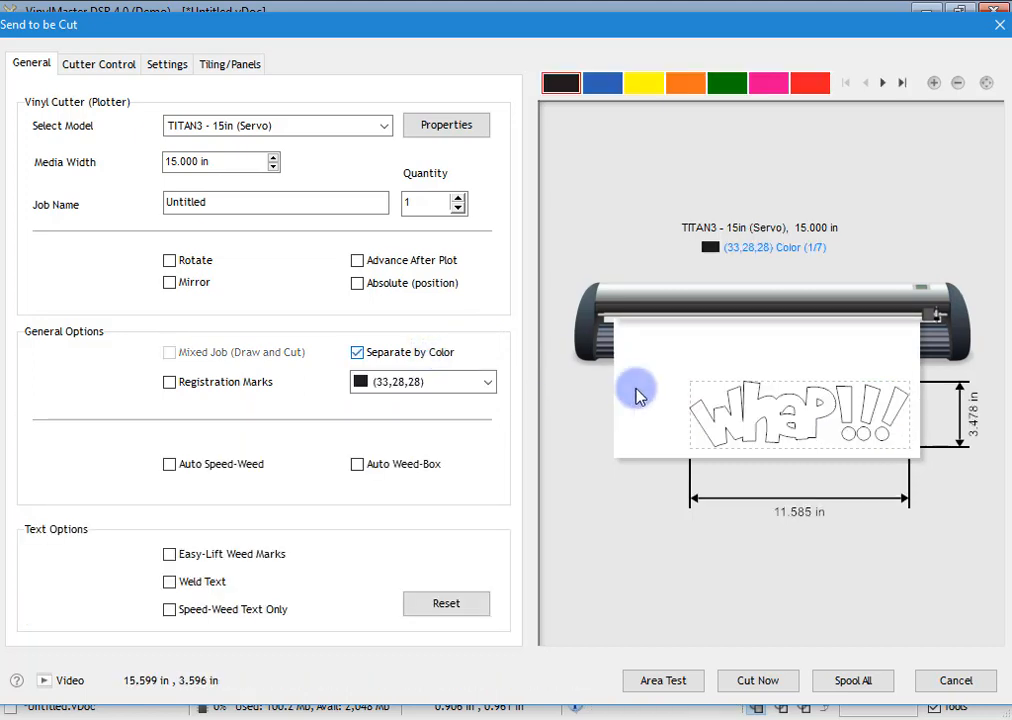
{"action": "left_click", "coordinate": [610, 88]}
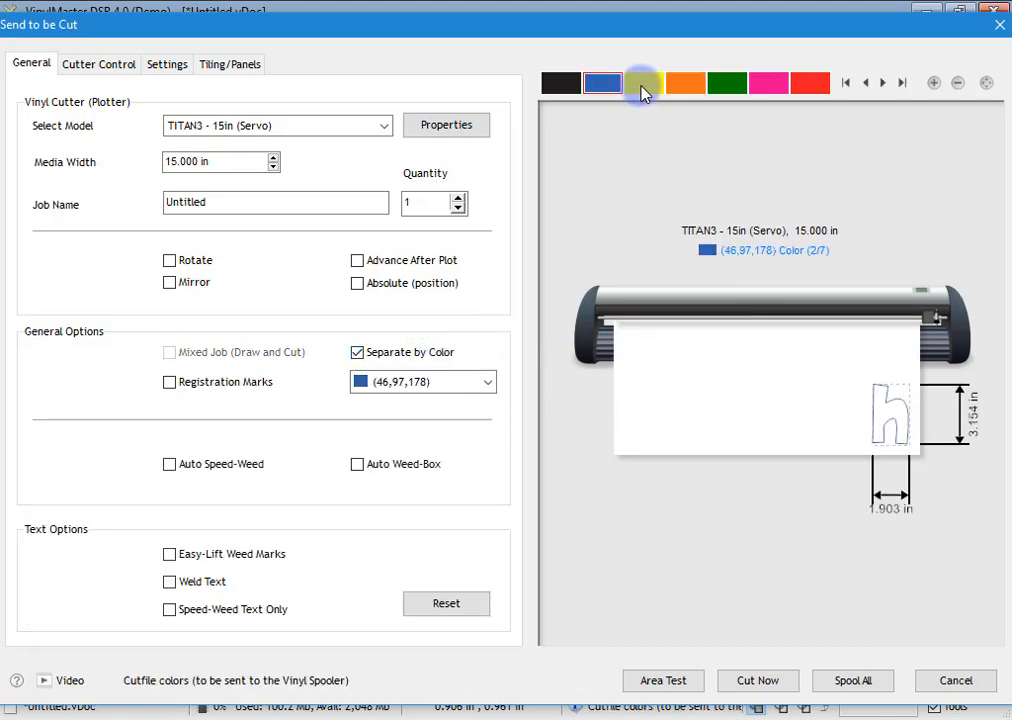
{"action": "left_click", "coordinate": [644, 88]}
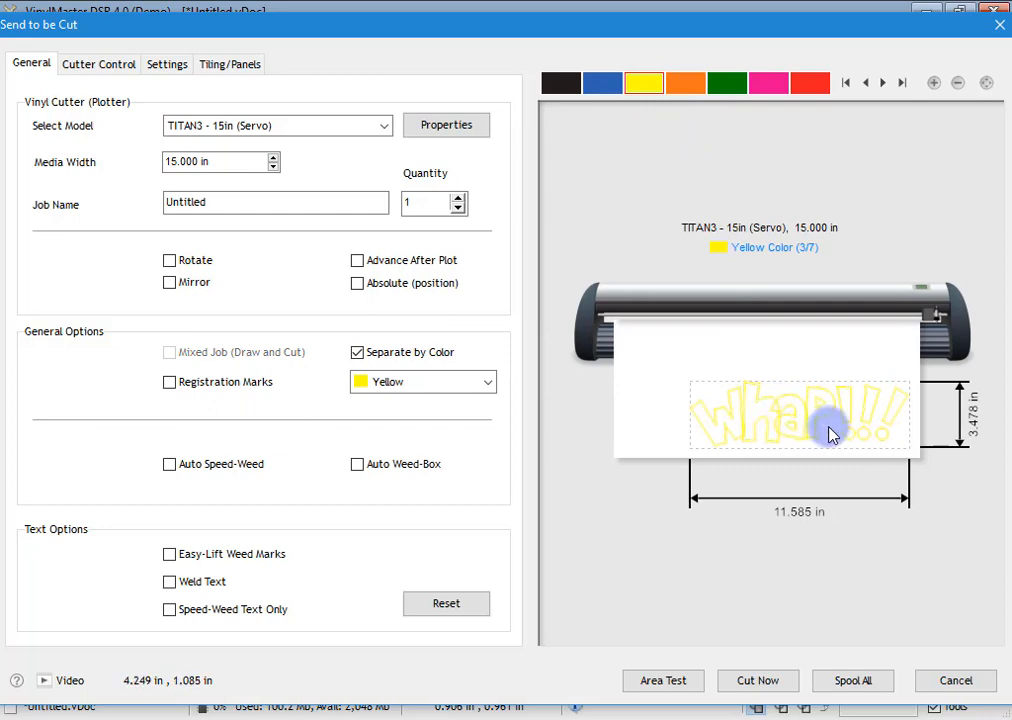
{"action": "left_click", "coordinate": [956, 680]}
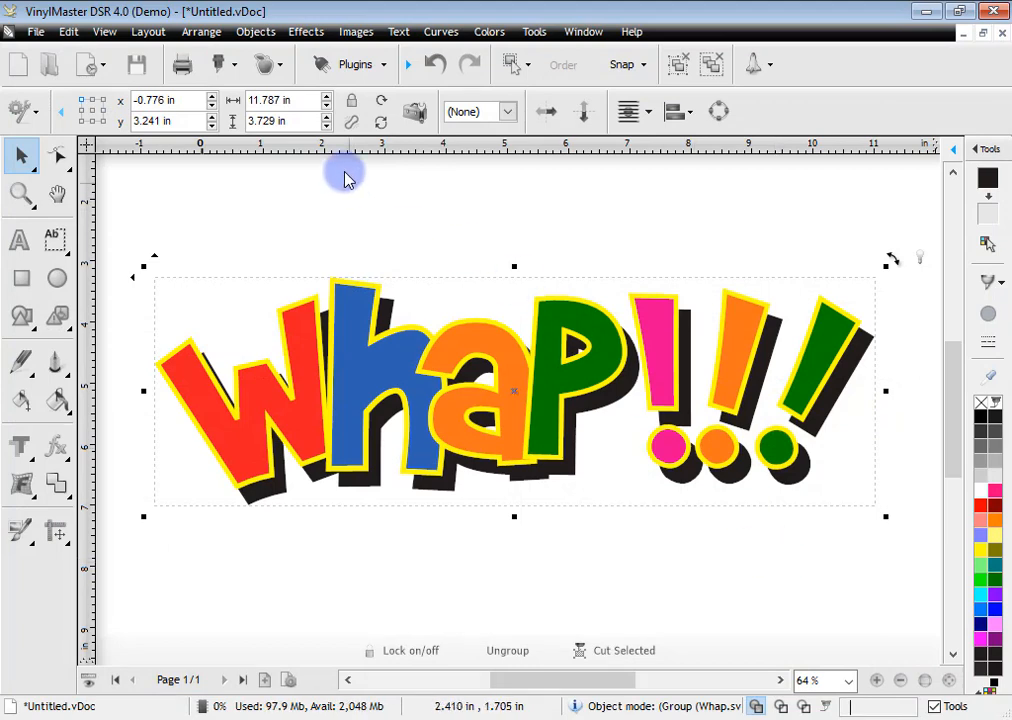
Step: Ungroup the Whap artwork and weld all of its overlapping color objects with Weld Layers
{"action": "left_click", "coordinate": [257, 33]}
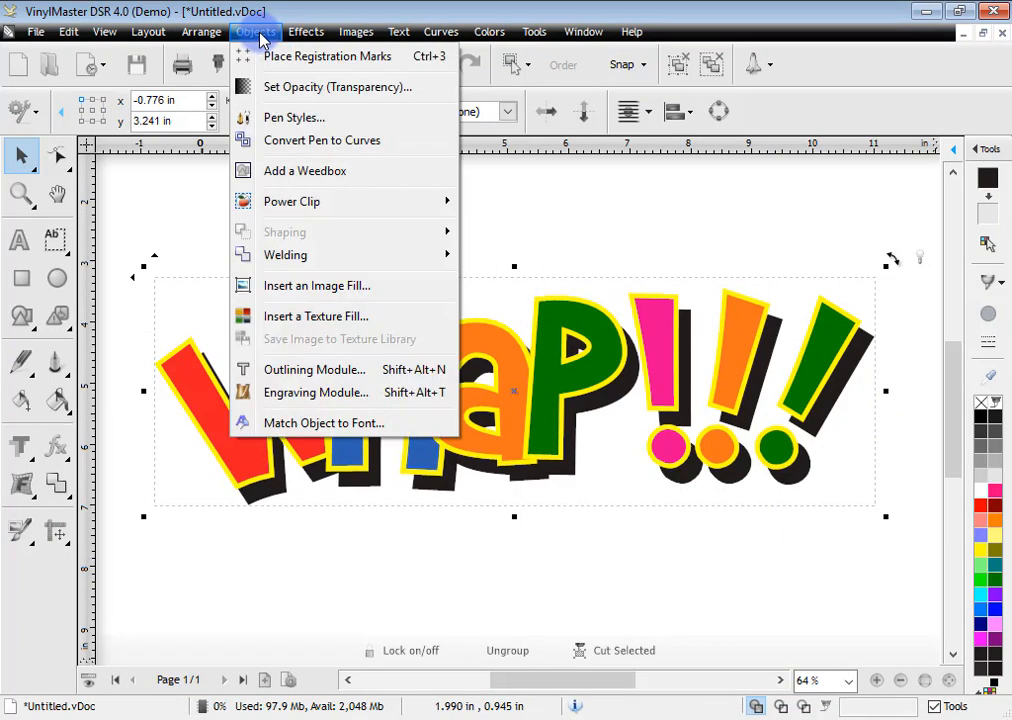
{"action": "left_click", "coordinate": [259, 35]}
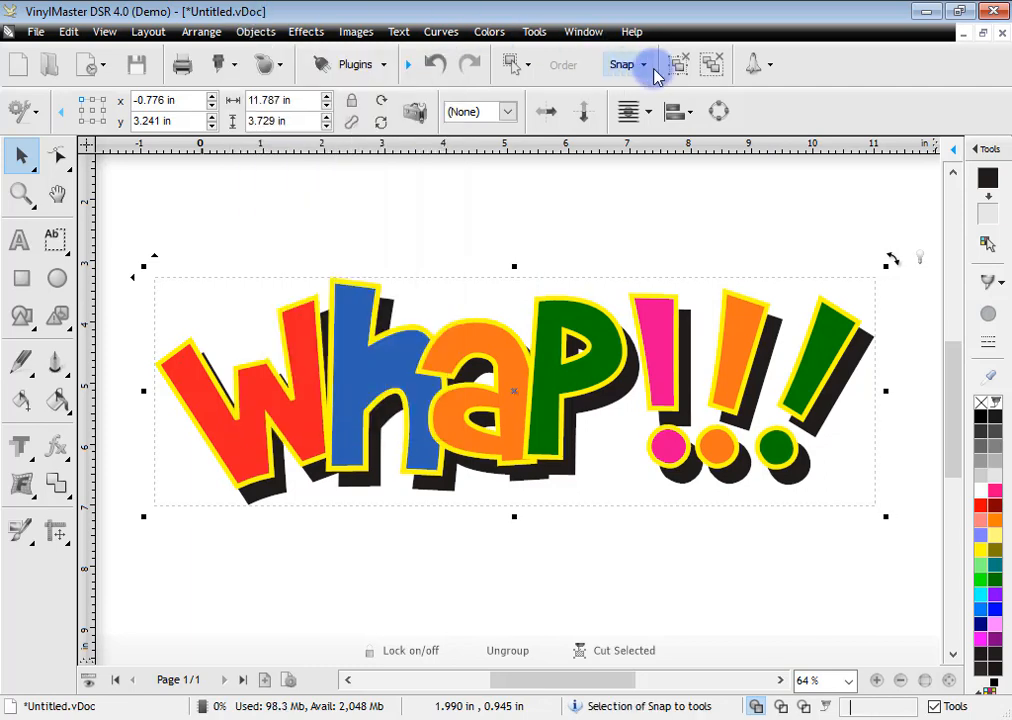
{"action": "left_click", "coordinate": [688, 78]}
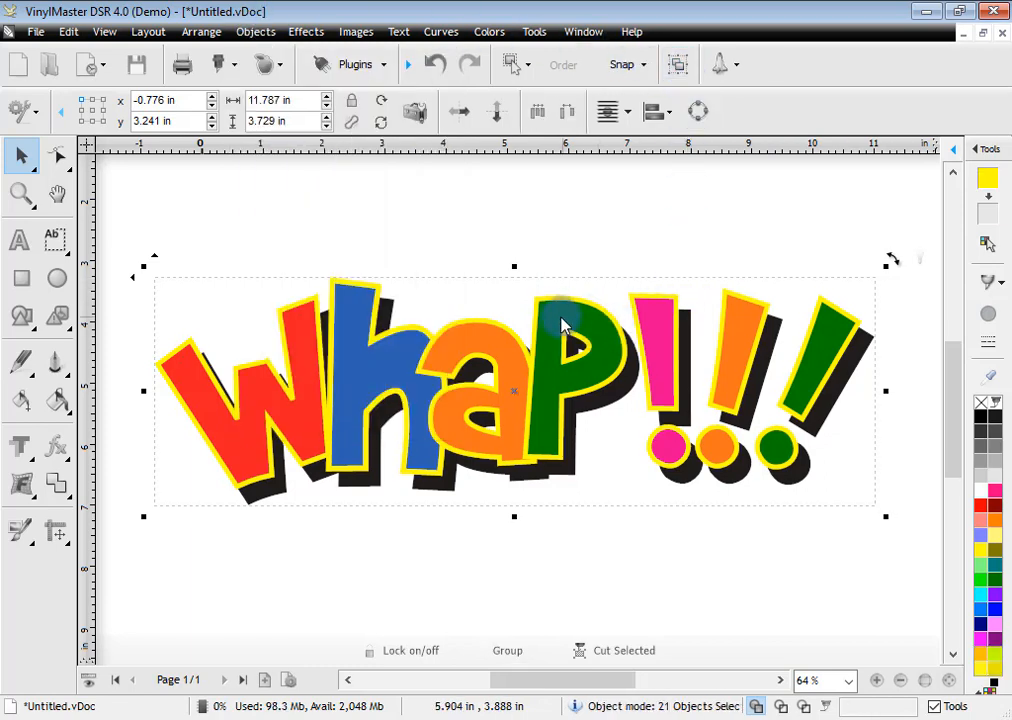
{"action": "left_click", "coordinate": [258, 32]}
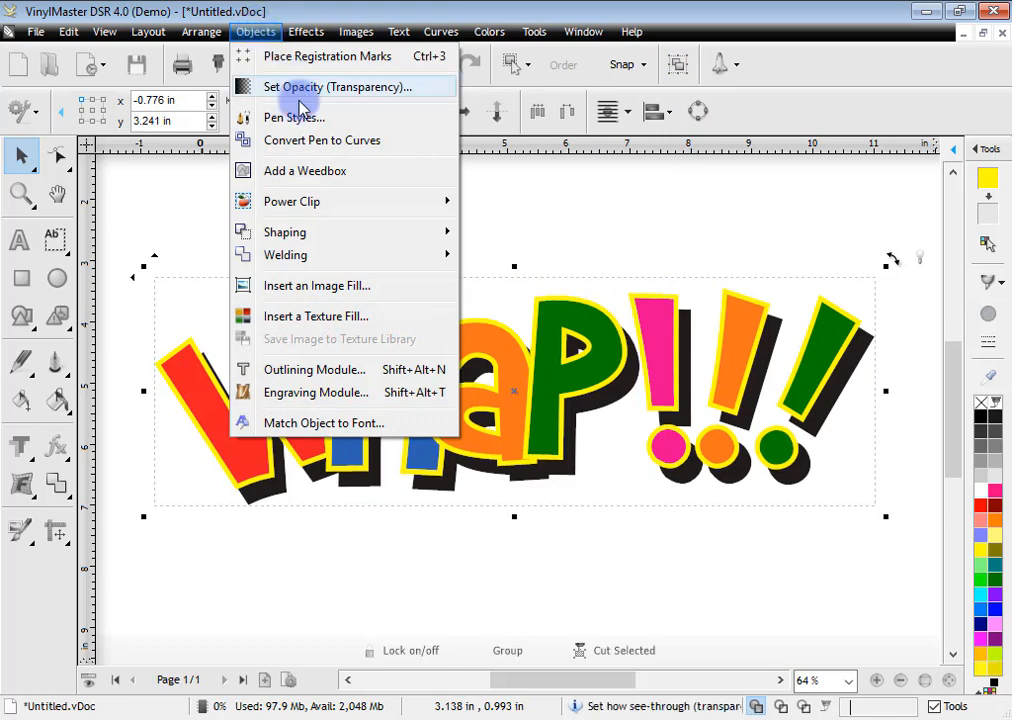
{"action": "mouse_move", "coordinate": [318, 258]}
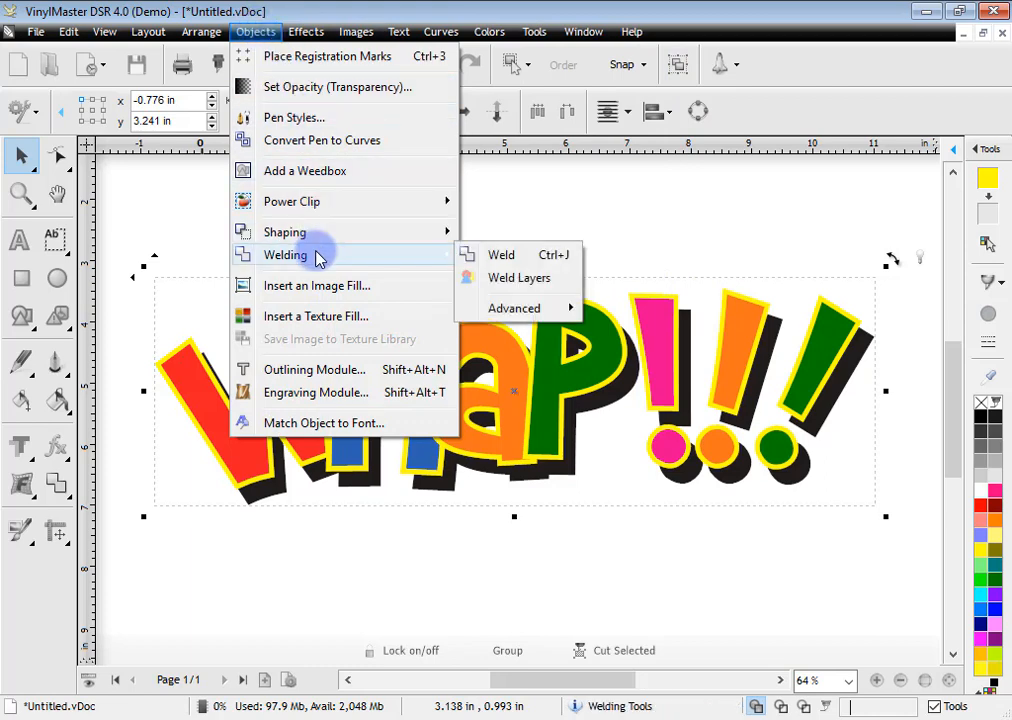
{"action": "left_click", "coordinate": [520, 280]}
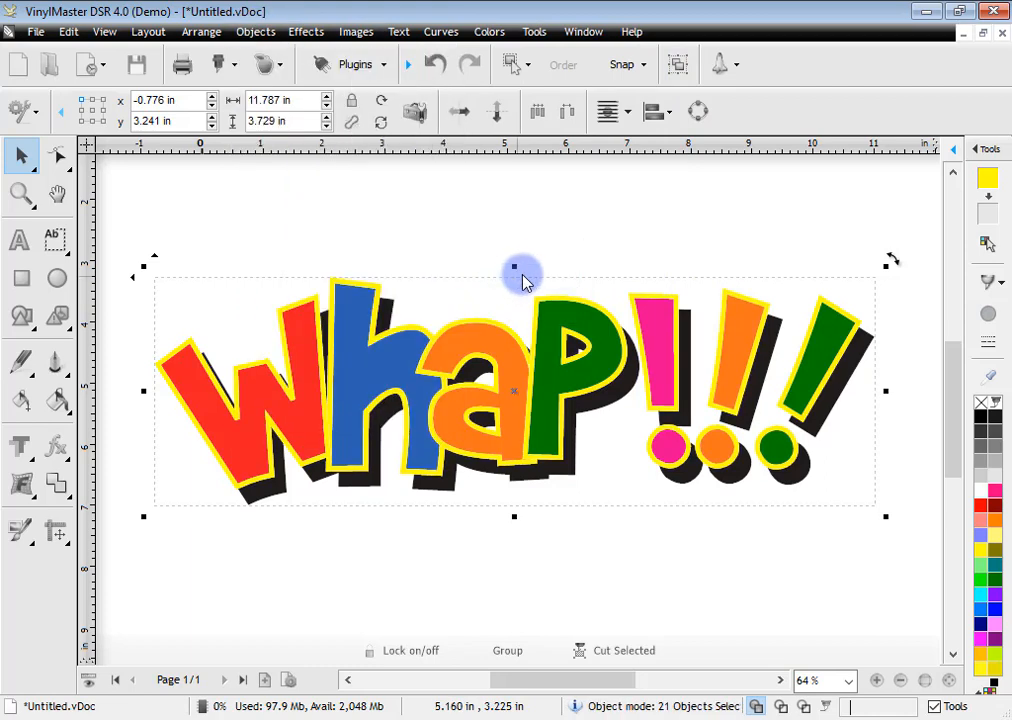
Step: Deselect the welded artwork and inspect its outlines in wireframe view before returning to the solid color view
{"action": "left_click", "coordinate": [680, 547]}
{"action": "left_click", "coordinate": [803, 706]}
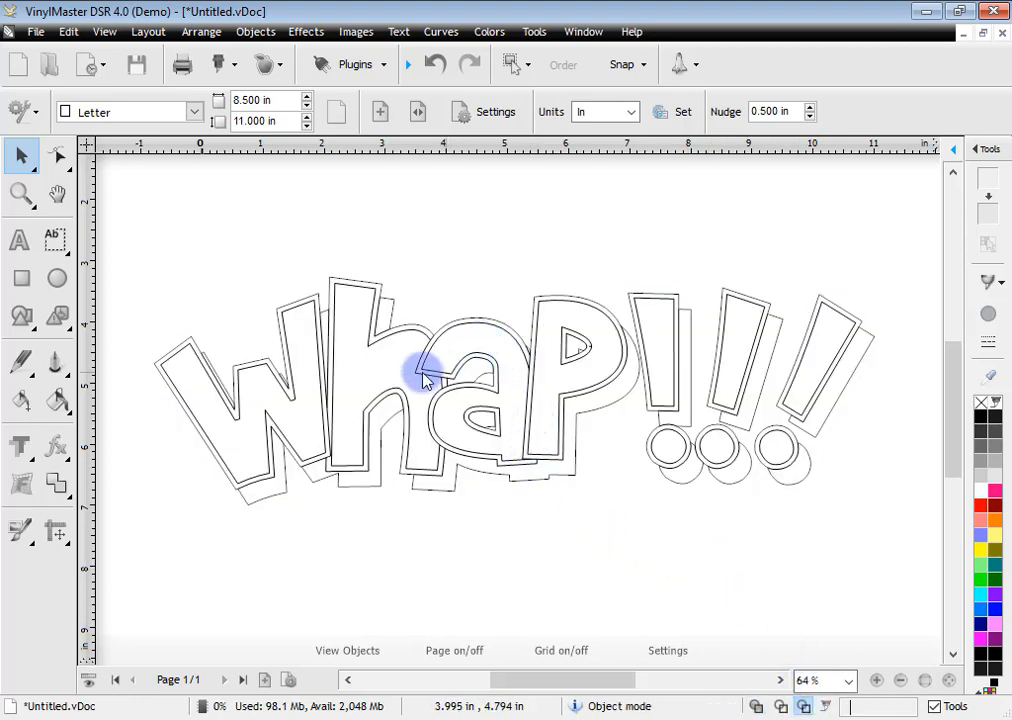
{"action": "left_click", "coordinate": [755, 706]}
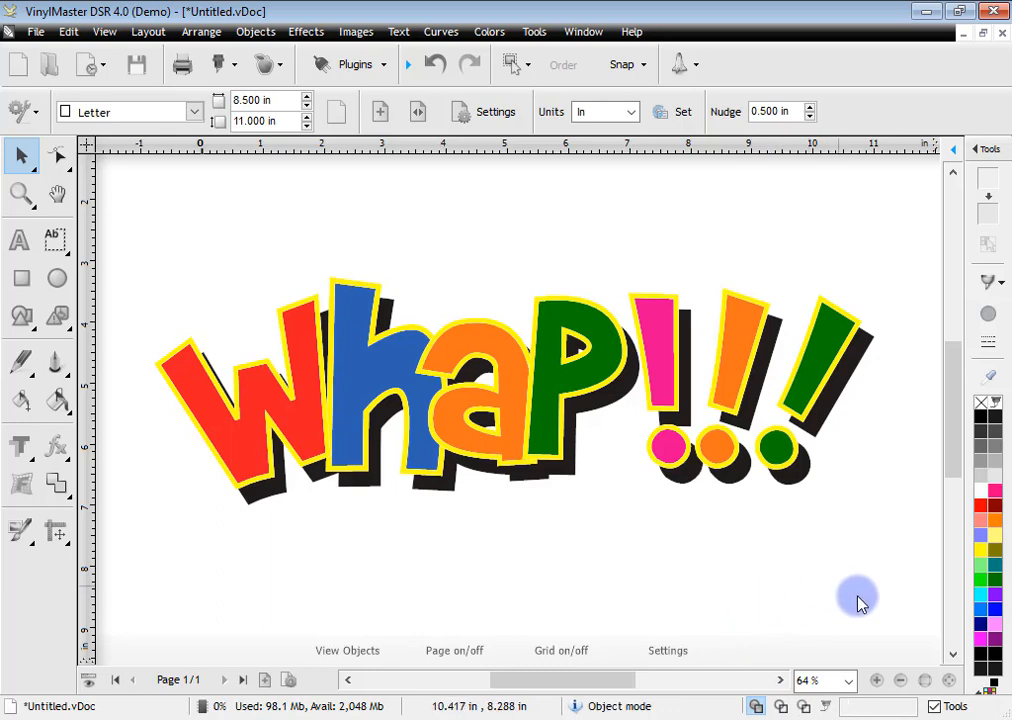
Step: Select the whole artwork and preview each of its separated color layers in the Send to Cutter setup, ending on black
{"action": "left_click_drag", "start_coordinate": [890, 600], "coordinate": [129, 233]}
{"action": "left_click", "coordinate": [231, 68]}
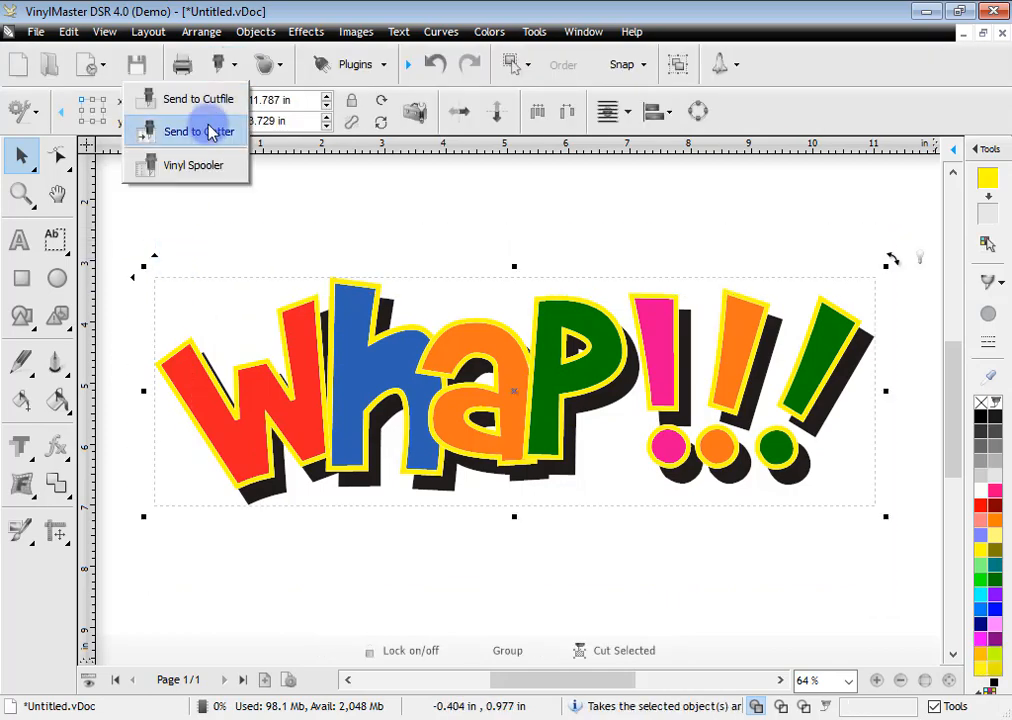
{"action": "left_click", "coordinate": [212, 128]}
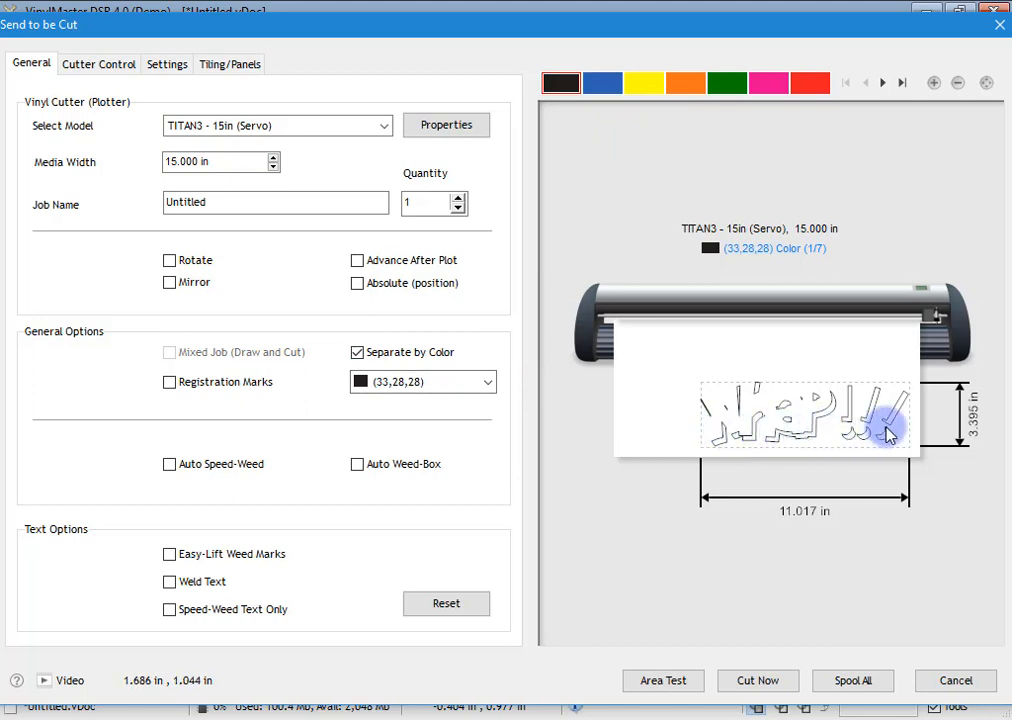
{"action": "left_click", "coordinate": [602, 82]}
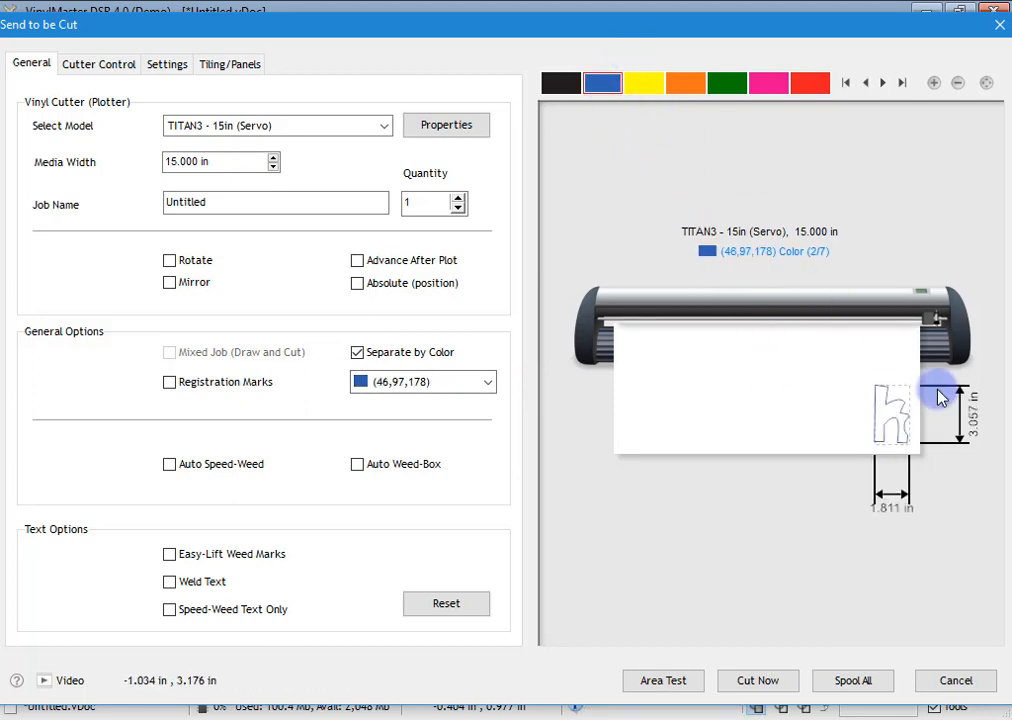
{"action": "left_click", "coordinate": [644, 82]}
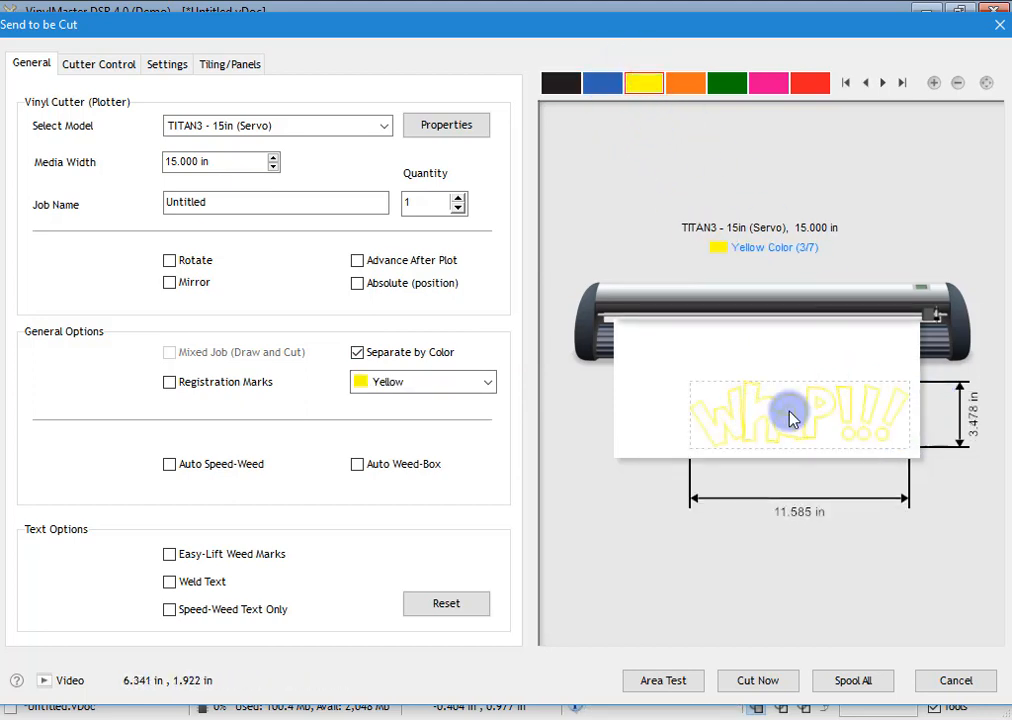
{"action": "left_click", "coordinate": [685, 82]}
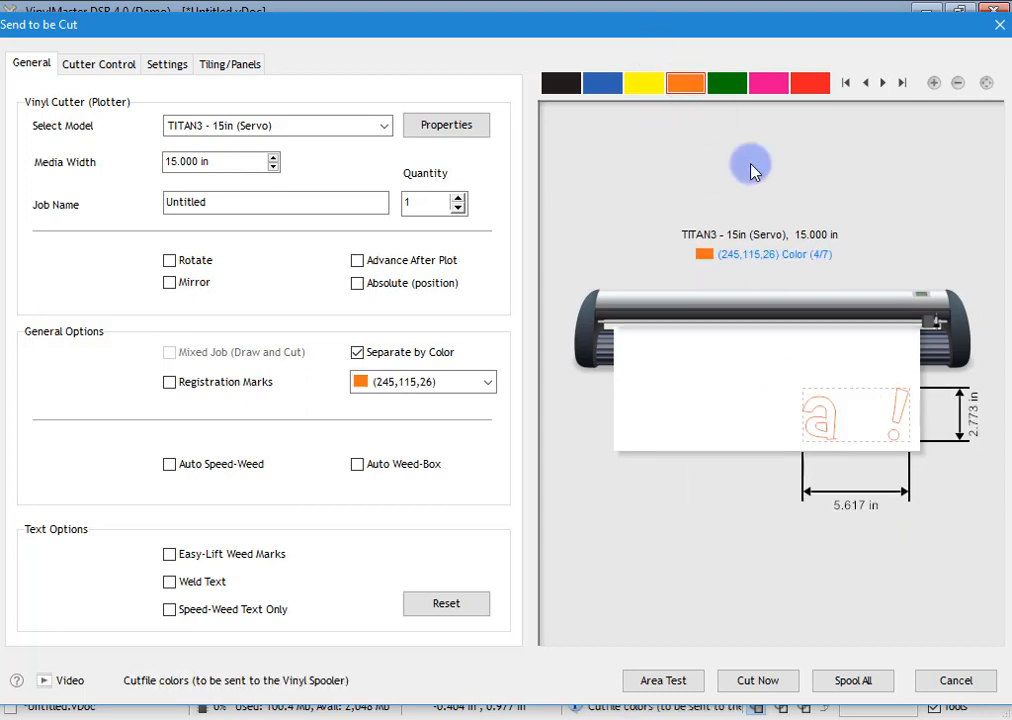
{"action": "left_click", "coordinate": [726, 88]}
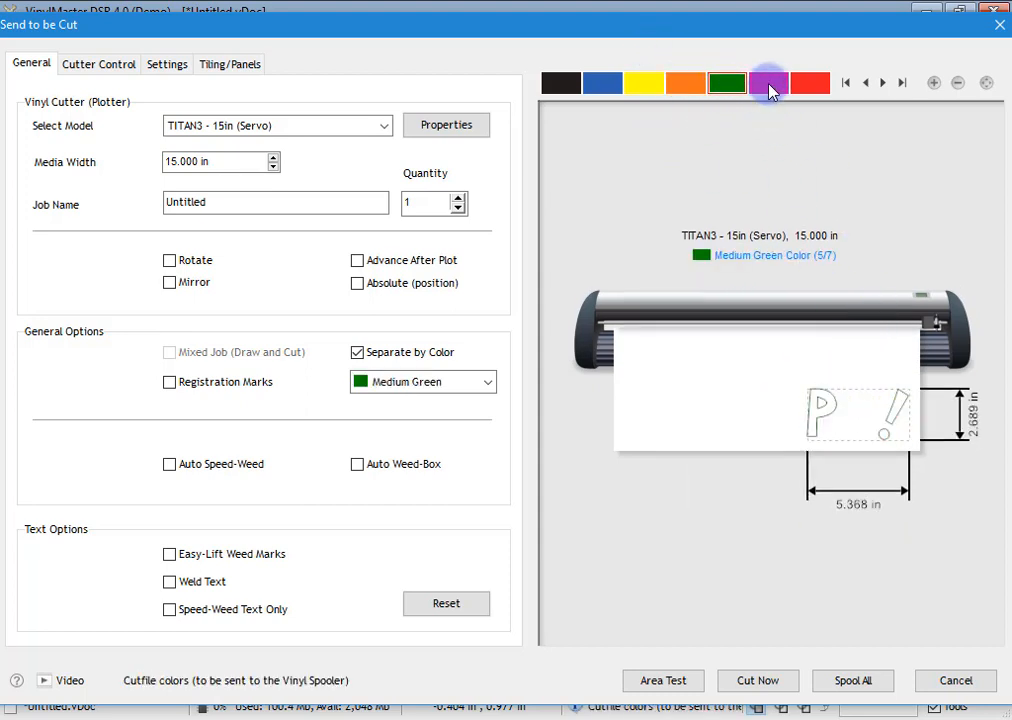
{"action": "left_click", "coordinate": [768, 84]}
{"action": "left_click", "coordinate": [814, 88]}
{"action": "left_click", "coordinate": [556, 84]}
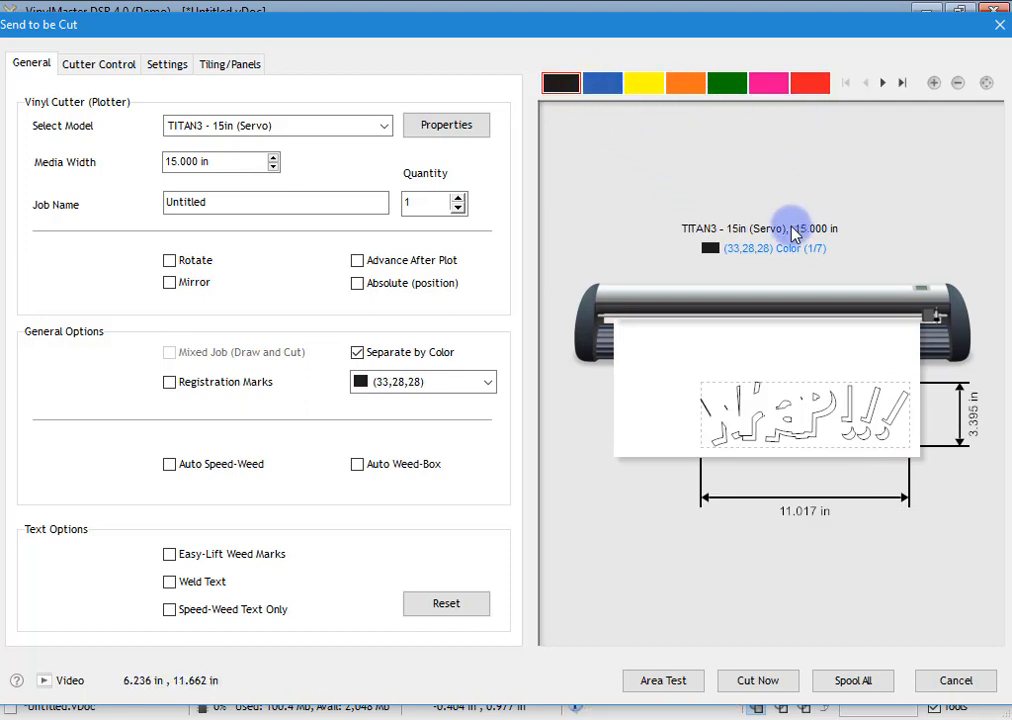
Step: Preview registration marks on the black, blue and yellow cut layers, cancel the cutter setup and deselect the artwork
{"action": "left_click", "coordinate": [264, 385]}
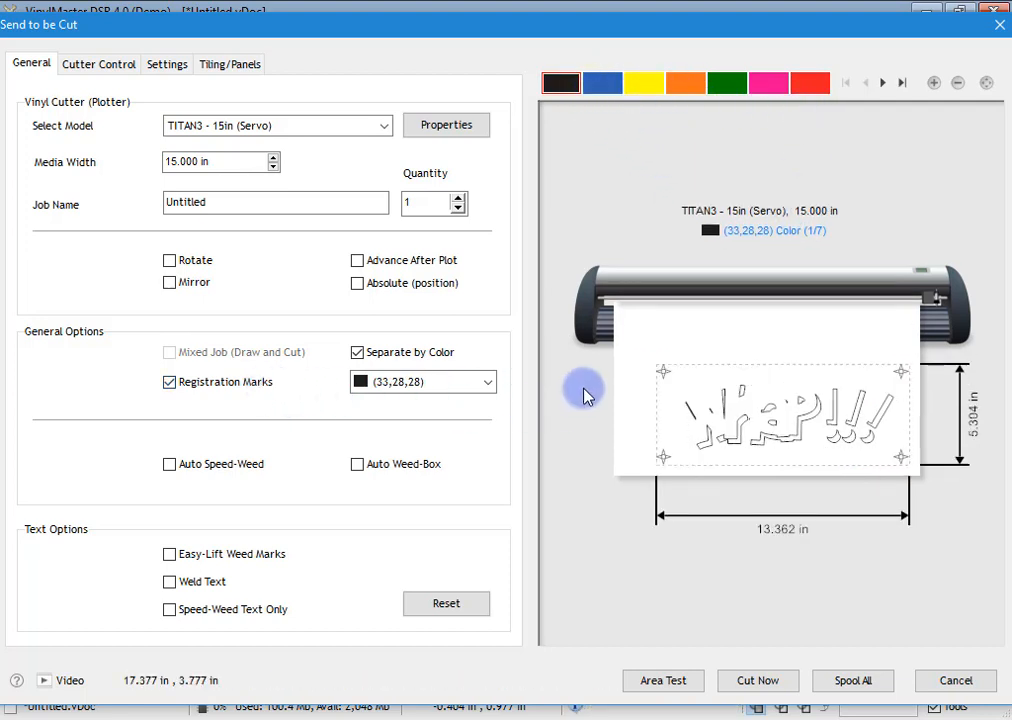
{"action": "left_click", "coordinate": [600, 84]}
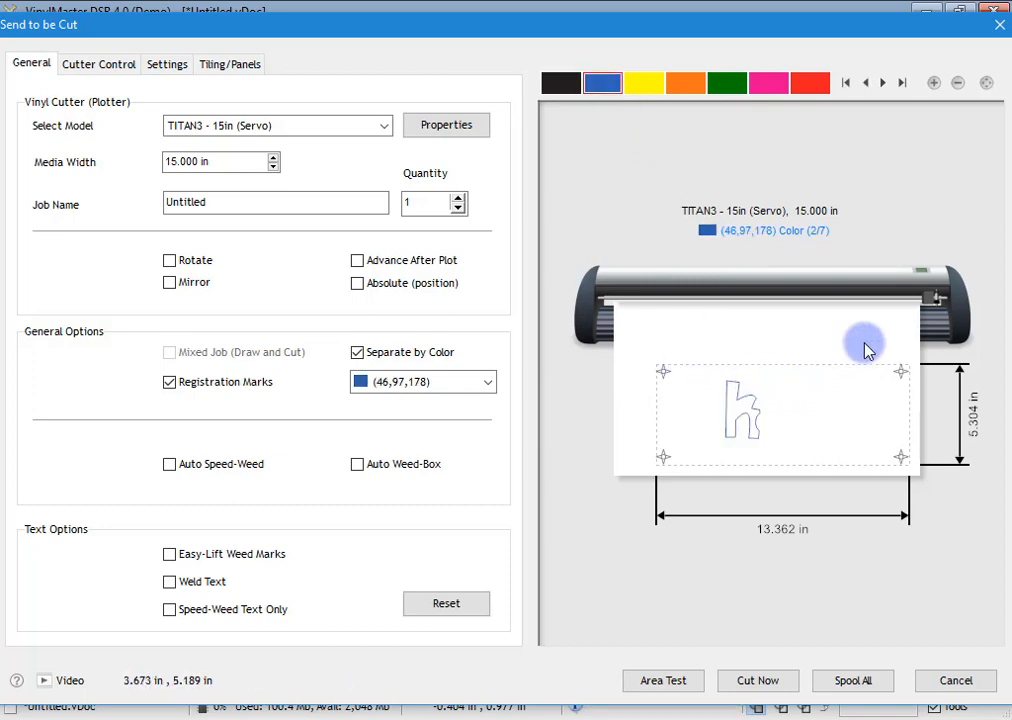
{"action": "left_click", "coordinate": [650, 88]}
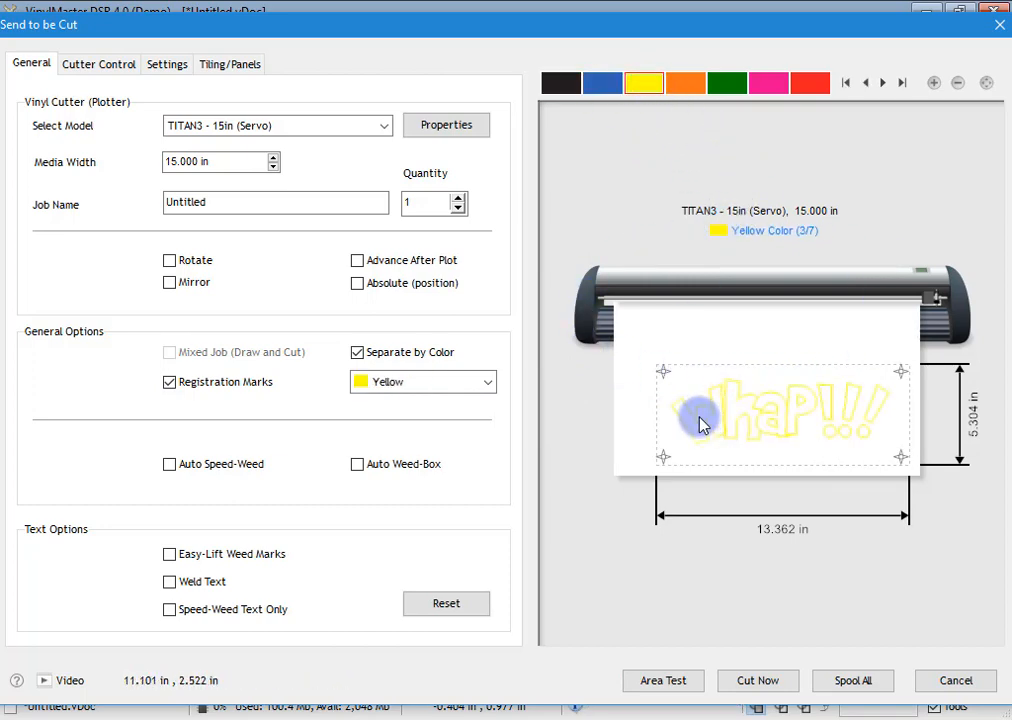
{"action": "left_click", "coordinate": [955, 681]}
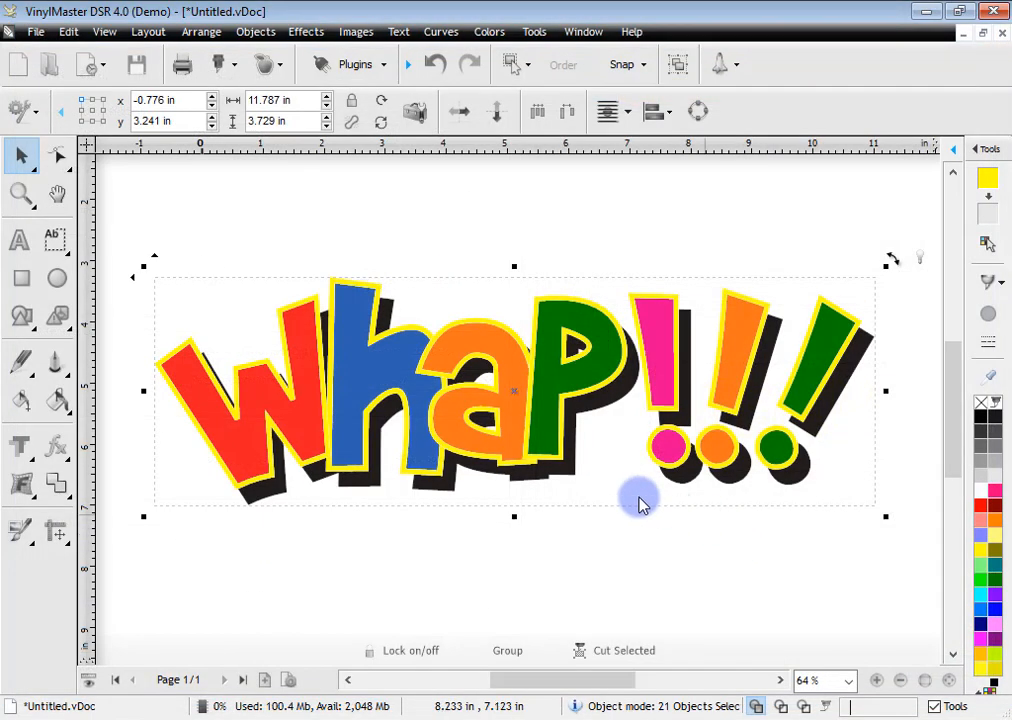
{"action": "left_click", "coordinate": [557, 557]}
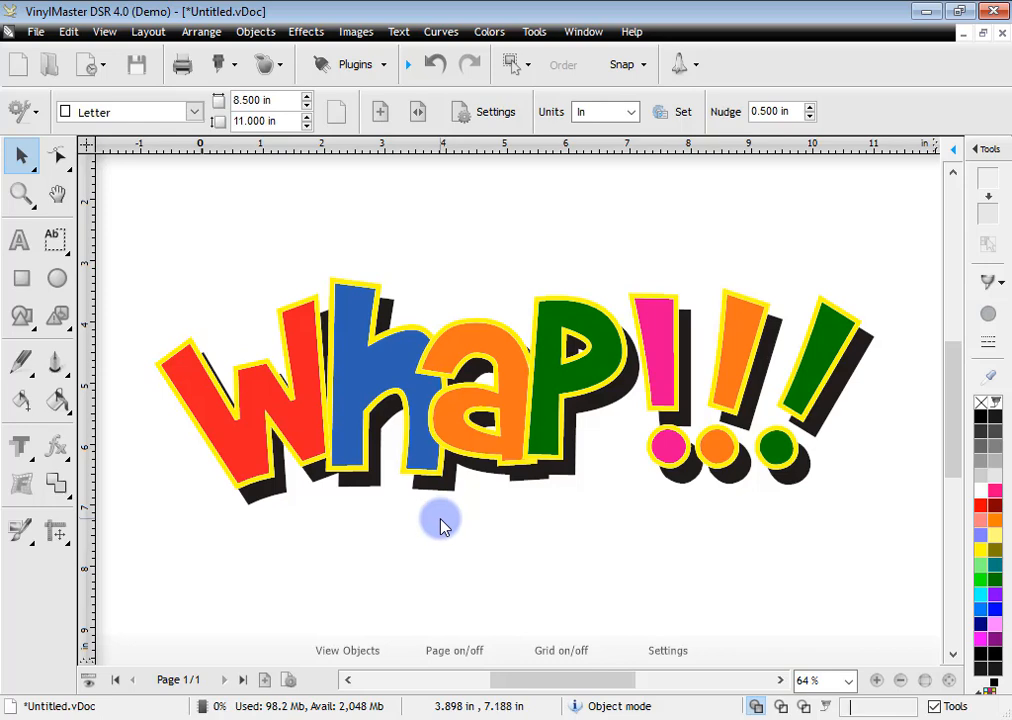
{"action": "left_click", "coordinate": [537, 576]}
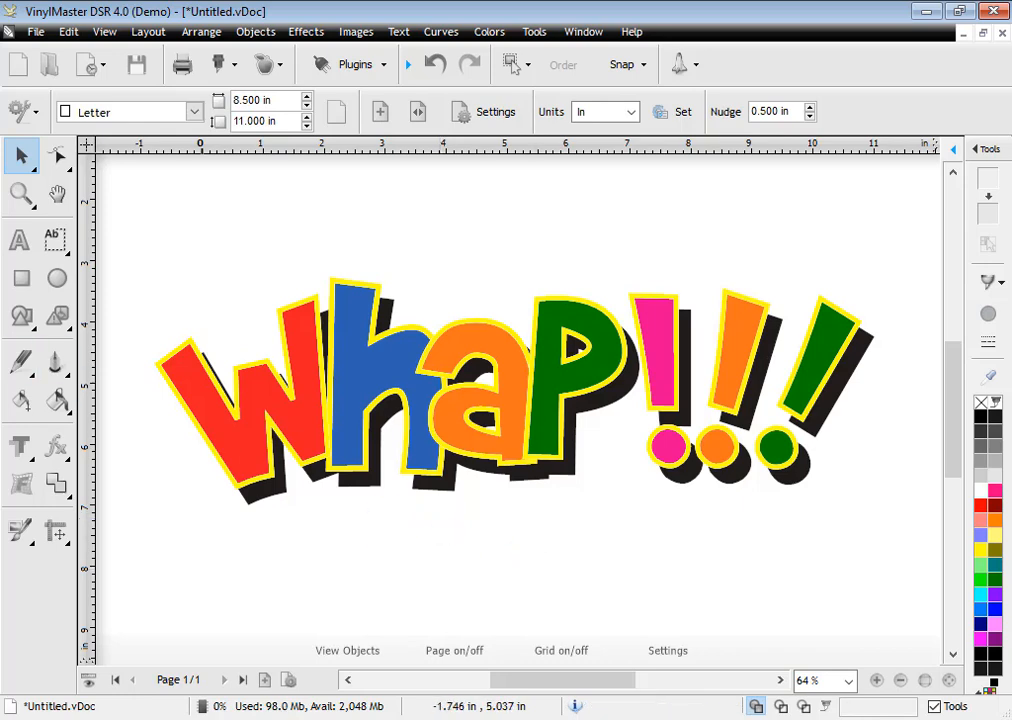
{"action": "left_click_drag", "start_coordinate": [2, 198], "coordinate": [607, 155]}
{"action": "double_click", "coordinate": [607, 155]}
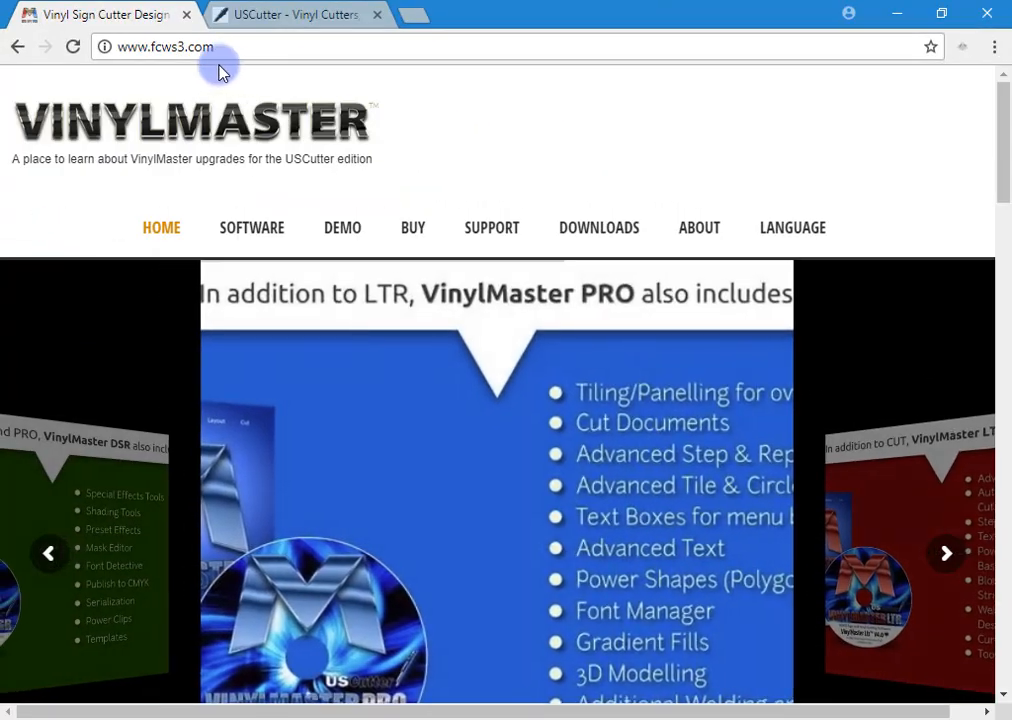
{"action": "left_click", "coordinate": [176, 56]}
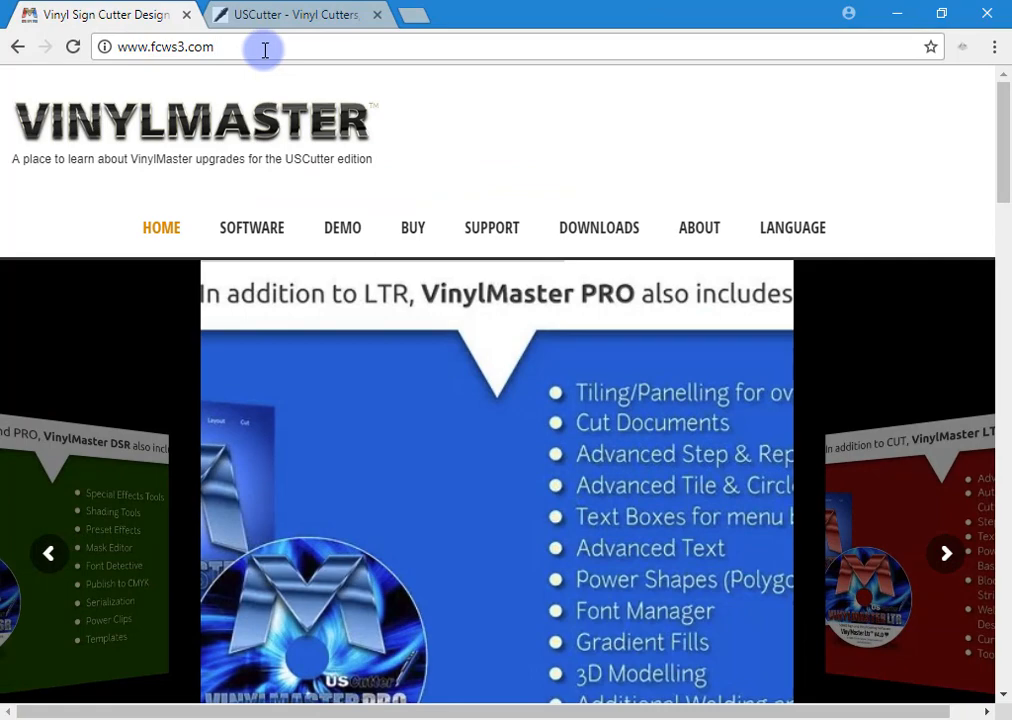
{"action": "scroll", "coordinate": [935, 205], "scroll_direction": "down", "scroll_amount": 7}
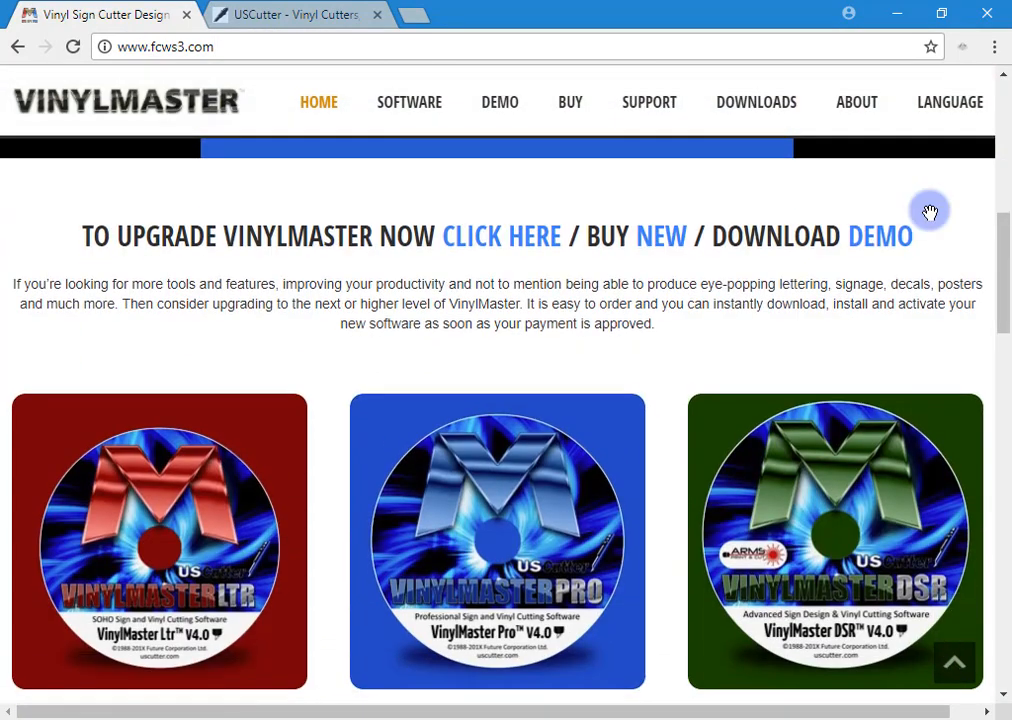
{"action": "scroll", "coordinate": [928, 210], "scroll_direction": "down", "scroll_amount": 1}
{"action": "scroll", "coordinate": [703, 255], "scroll_direction": "up", "scroll_amount": 1}
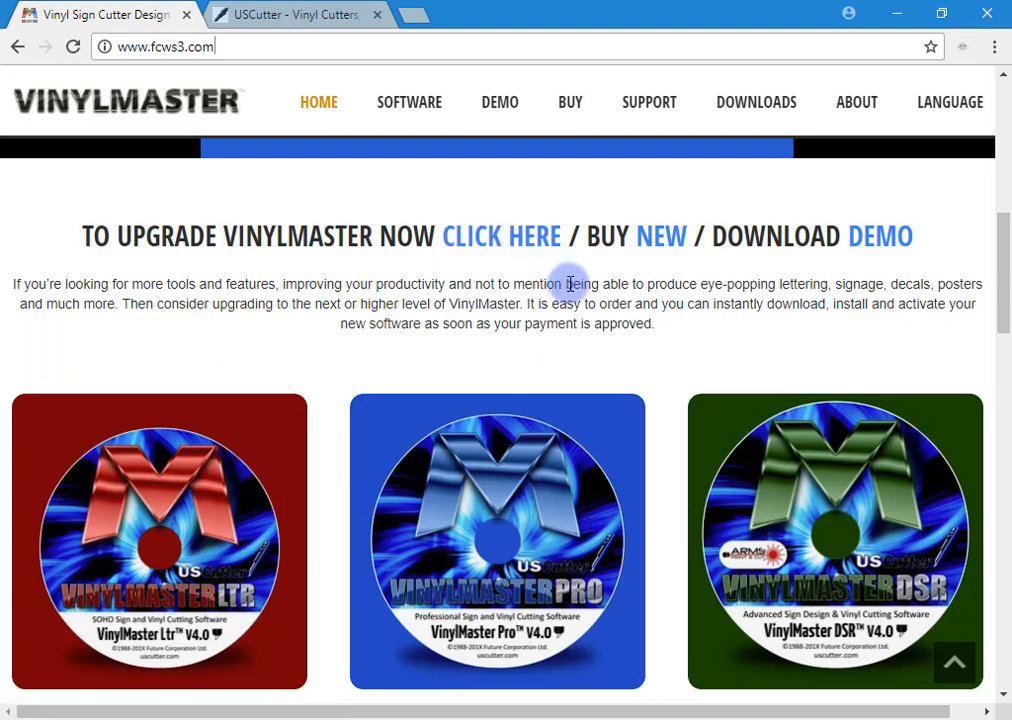
{"action": "scroll", "coordinate": [570, 284], "scroll_direction": "down", "scroll_amount": 2}
{"action": "scroll", "coordinate": [571, 289], "scroll_direction": "up", "scroll_amount": 2}
Step: Open the VinylMaster DSR product page and examine its list of features beyond CUT, LTR and PRO
{"action": "mouse_move", "coordinate": [421, 120]}
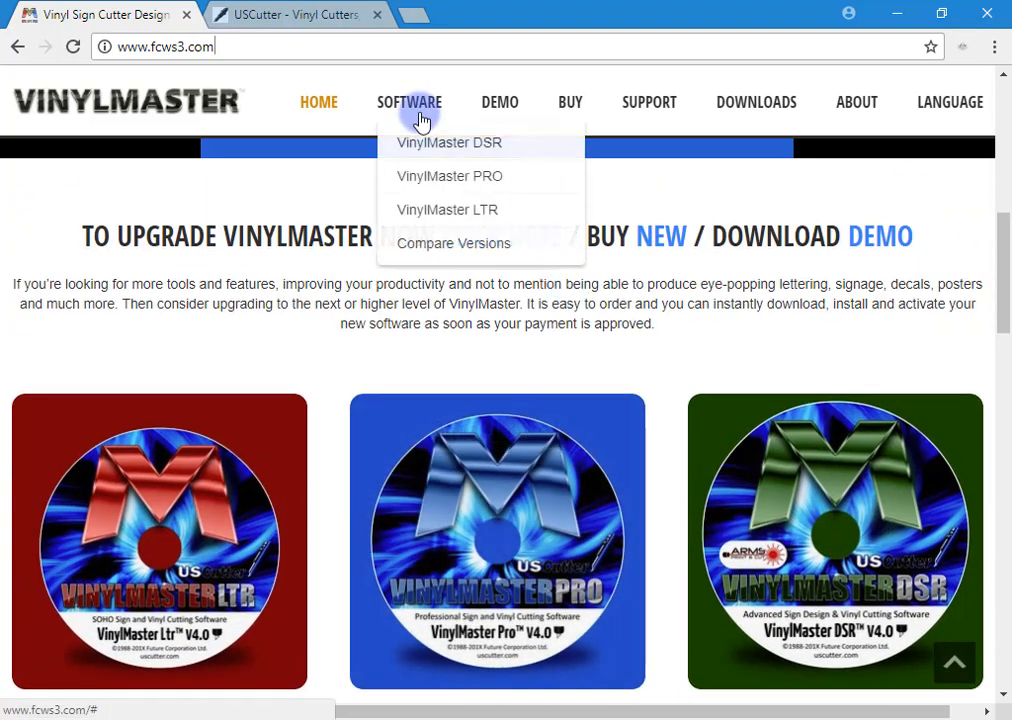
{"action": "left_click", "coordinate": [476, 150]}
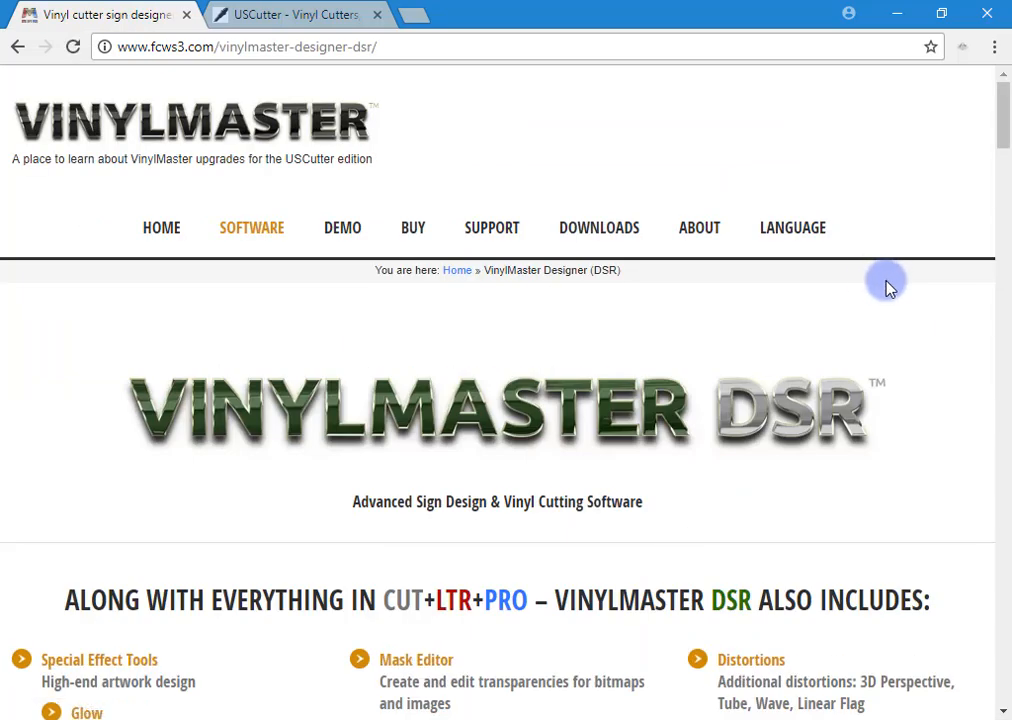
{"action": "scroll", "coordinate": [886, 284], "scroll_direction": "down", "scroll_amount": 4}
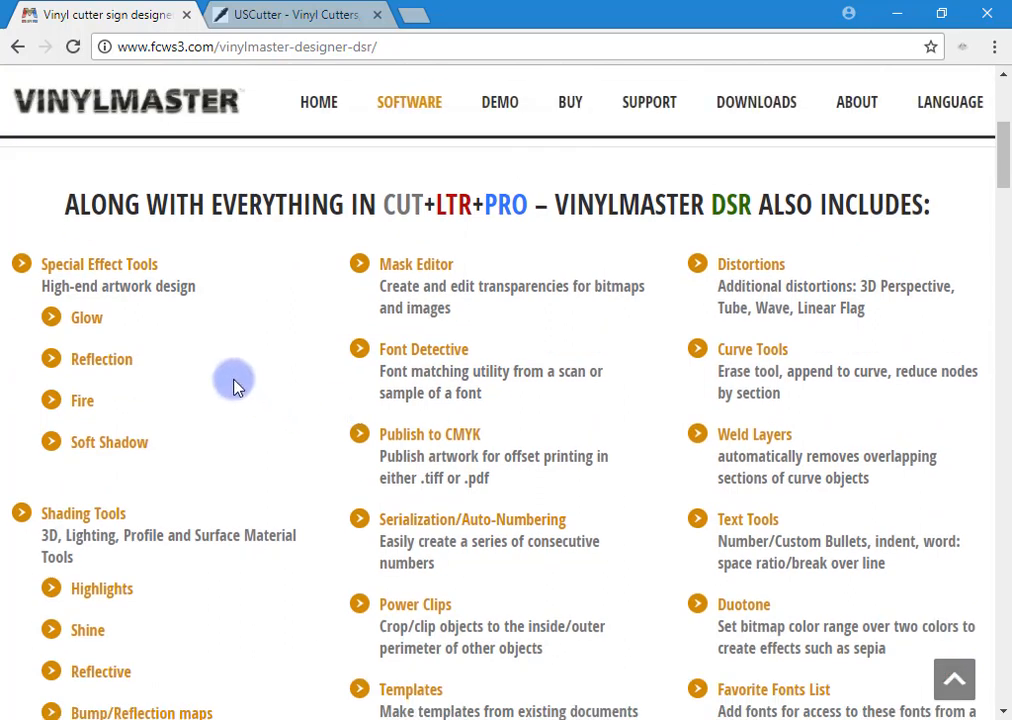
{"action": "scroll", "coordinate": [366, 332], "scroll_direction": "down", "scroll_amount": 1}
{"action": "scroll", "coordinate": [407, 321], "scroll_direction": "up", "scroll_amount": 1}
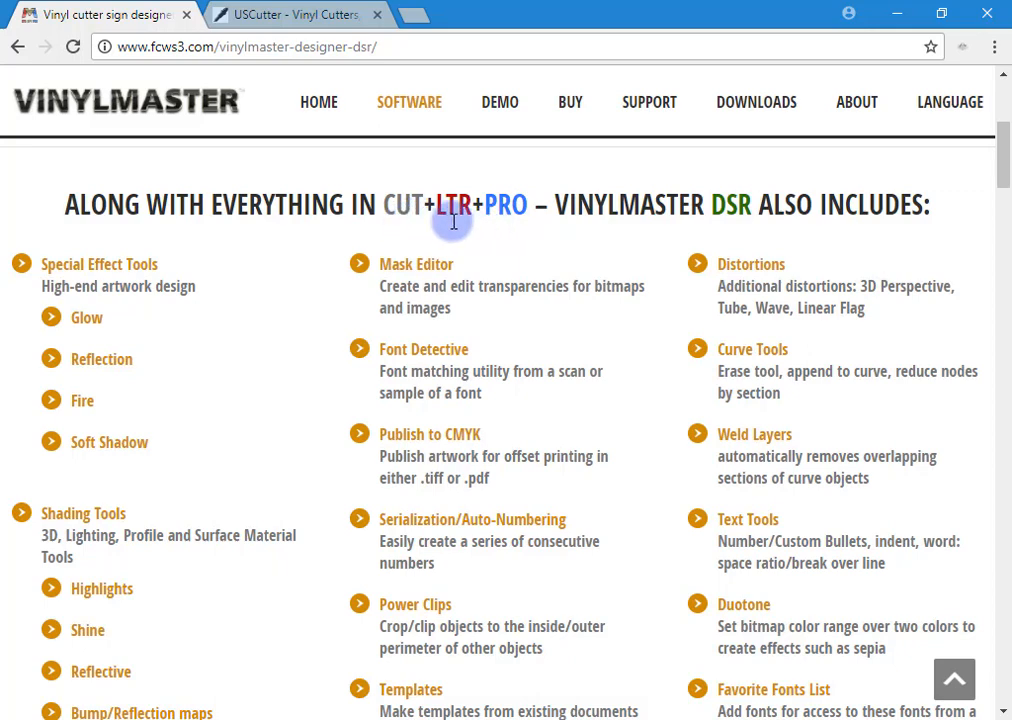
{"action": "scroll", "coordinate": [332, 303], "scroll_direction": "down", "scroll_amount": 1}
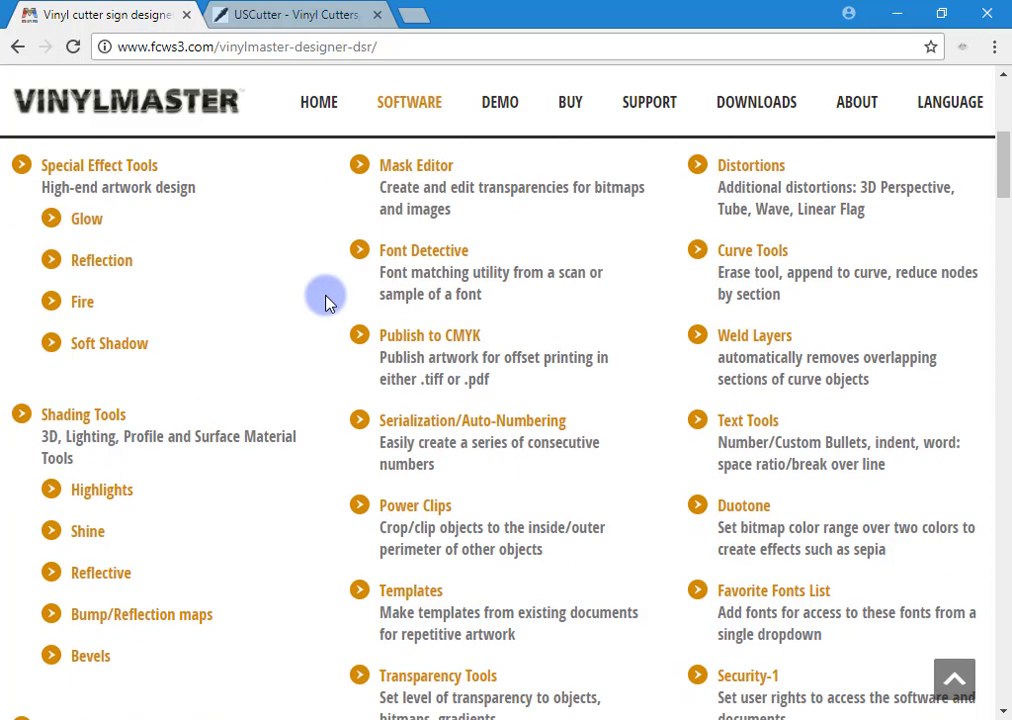
{"action": "scroll", "coordinate": [327, 300], "scroll_direction": "down", "scroll_amount": 4}
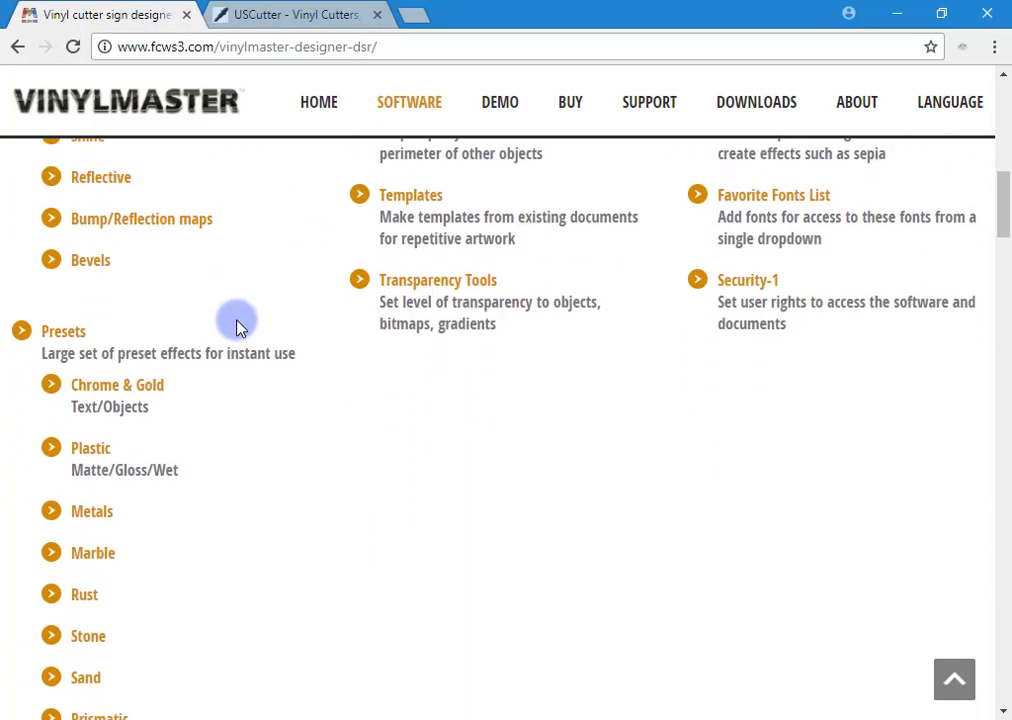
Step: Review the presets, the included extras comparison for CUT, LTR, PRO and DSR, and the DSR upgrade offers
{"action": "scroll", "coordinate": [241, 323], "scroll_direction": "up", "scroll_amount": 1}
{"action": "scroll", "coordinate": [243, 322], "scroll_direction": "down", "scroll_amount": 7}
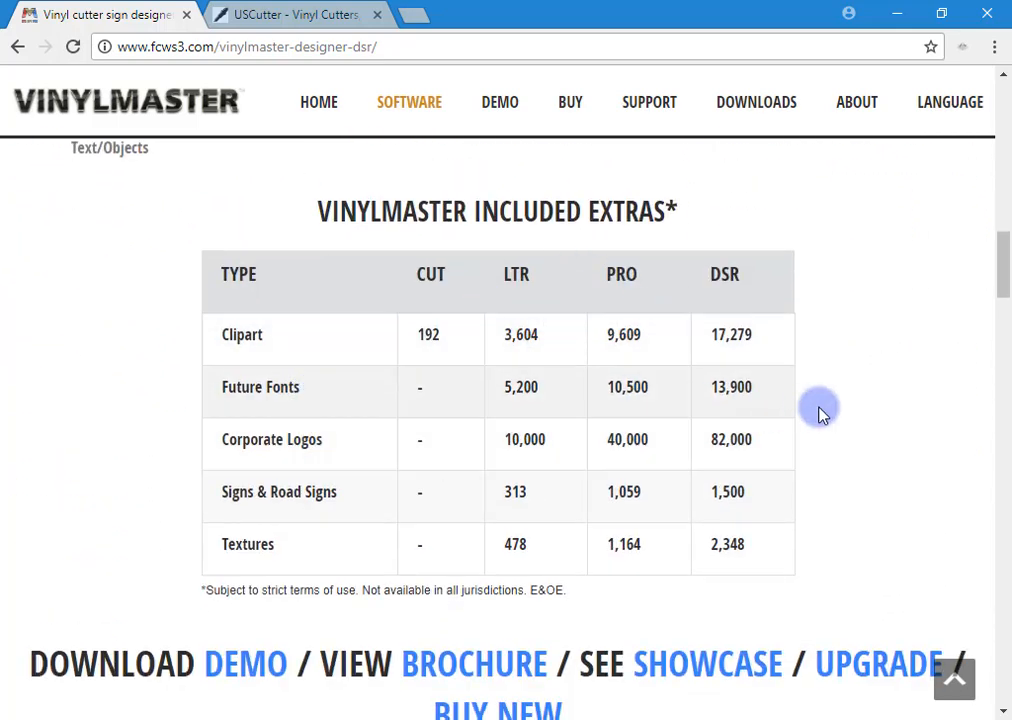
{"action": "scroll", "coordinate": [830, 410], "scroll_direction": "down", "scroll_amount": 3}
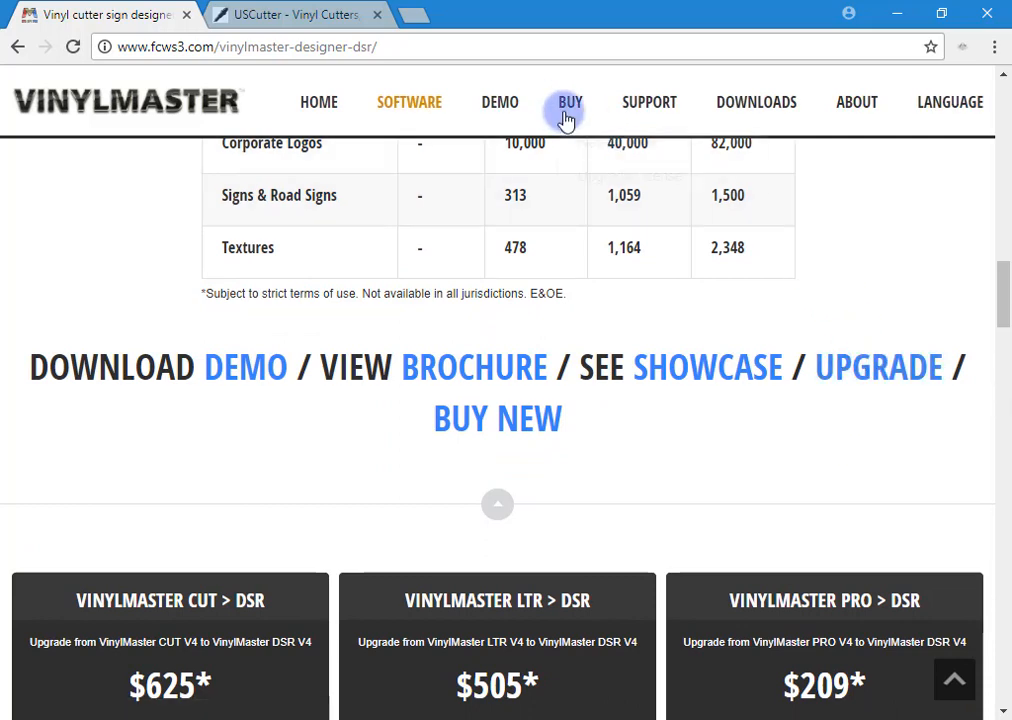
Step: Open the VinylMaster (USCutter) software upgrade page and view its Product Serial Number form
{"action": "mouse_move", "coordinate": [566, 120]}
{"action": "left_click", "coordinate": [610, 178]}
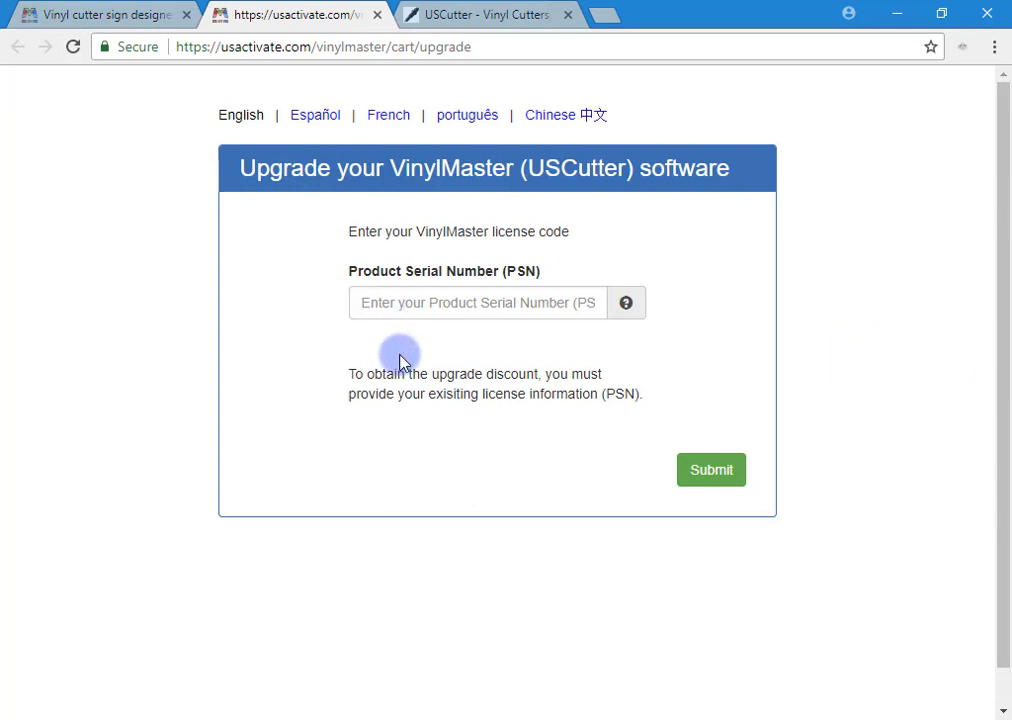
{"action": "scroll", "coordinate": [402, 361], "scroll_direction": "down", "scroll_amount": 1}
{"action": "scroll", "coordinate": [402, 355], "scroll_direction": "up", "scroll_amount": 1}
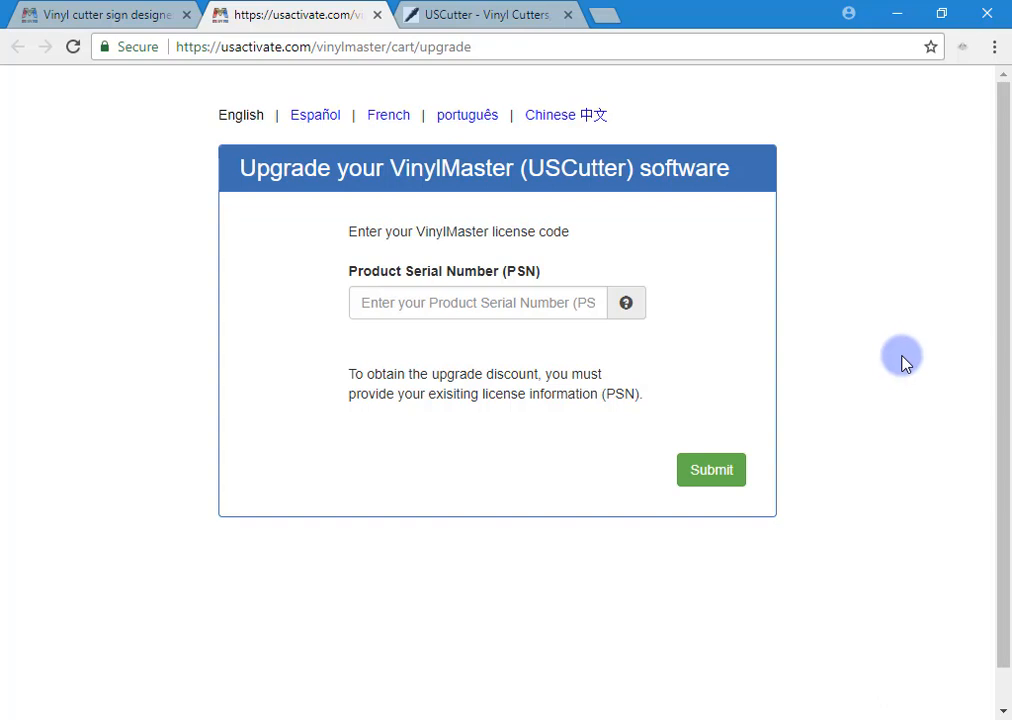
Step: On uscutter.com, open the Purchase VinylMaster Upgrades product from the VinylMaster category and follow its link for upgrading VinylMaster
{"action": "left_click", "coordinate": [515, 16]}
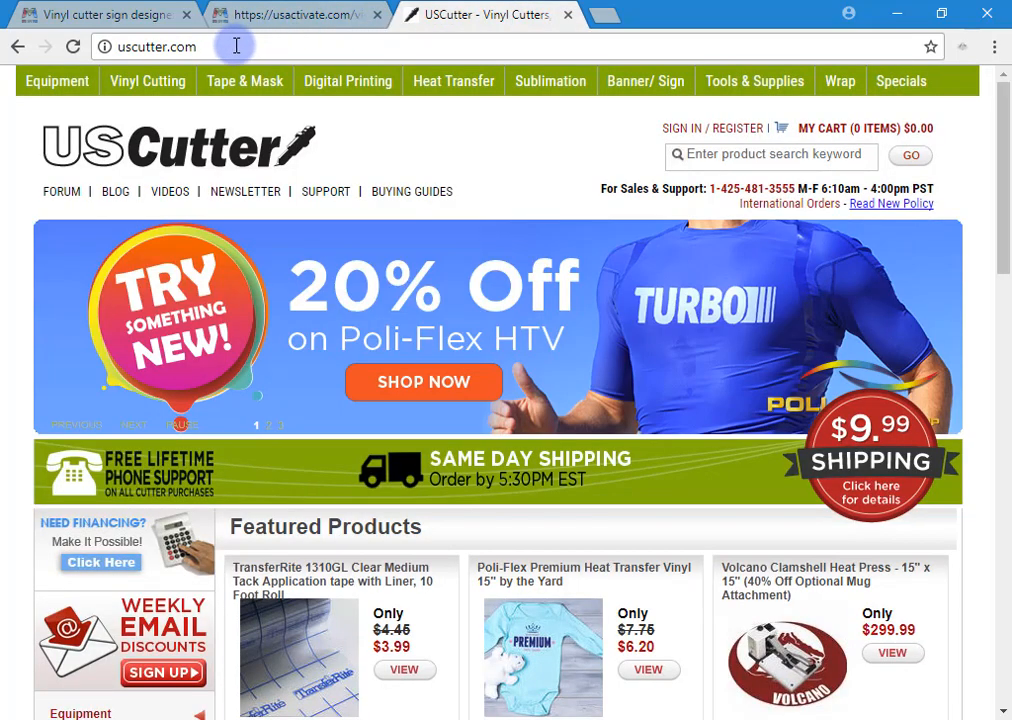
{"action": "mouse_move", "coordinate": [160, 84]}
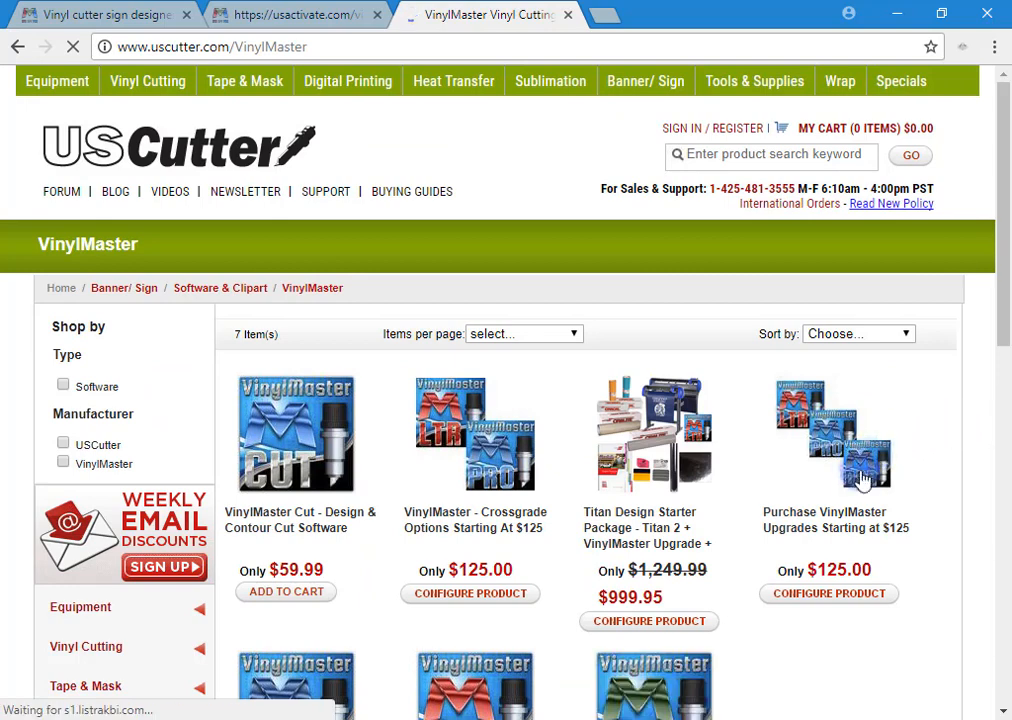
{"action": "left_click", "coordinate": [858, 470]}
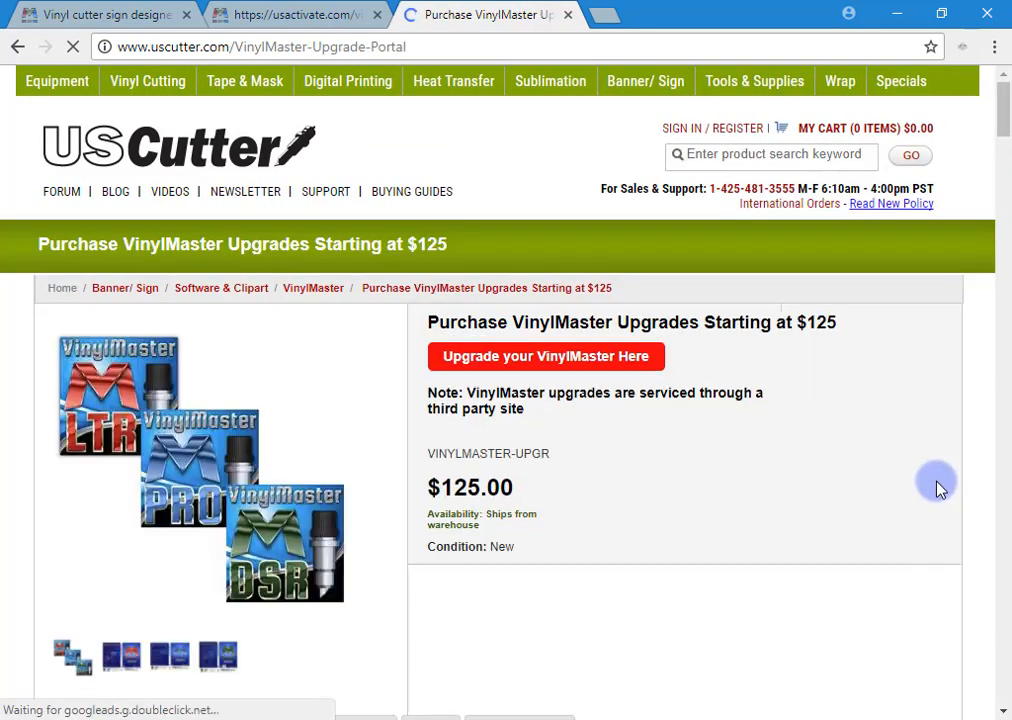
{"action": "left_click", "coordinate": [597, 358]}
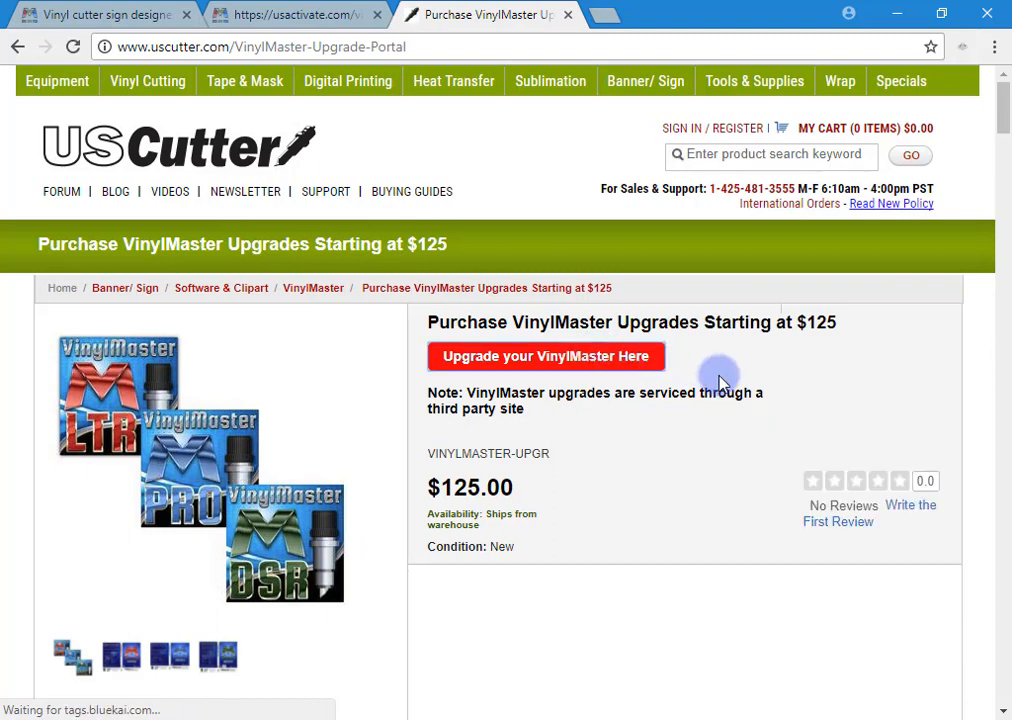